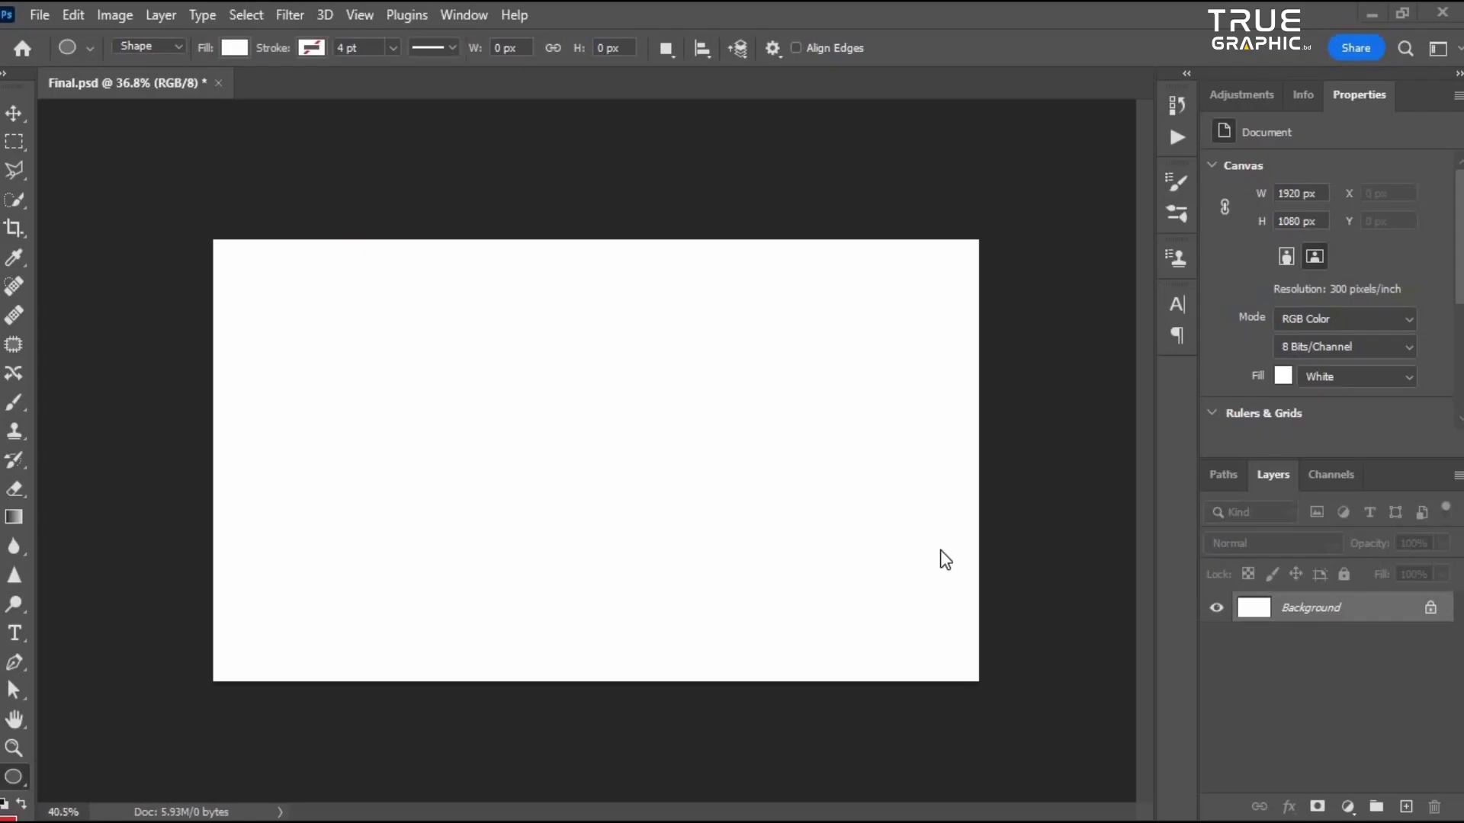
scroll(940, 550, "up", 3)
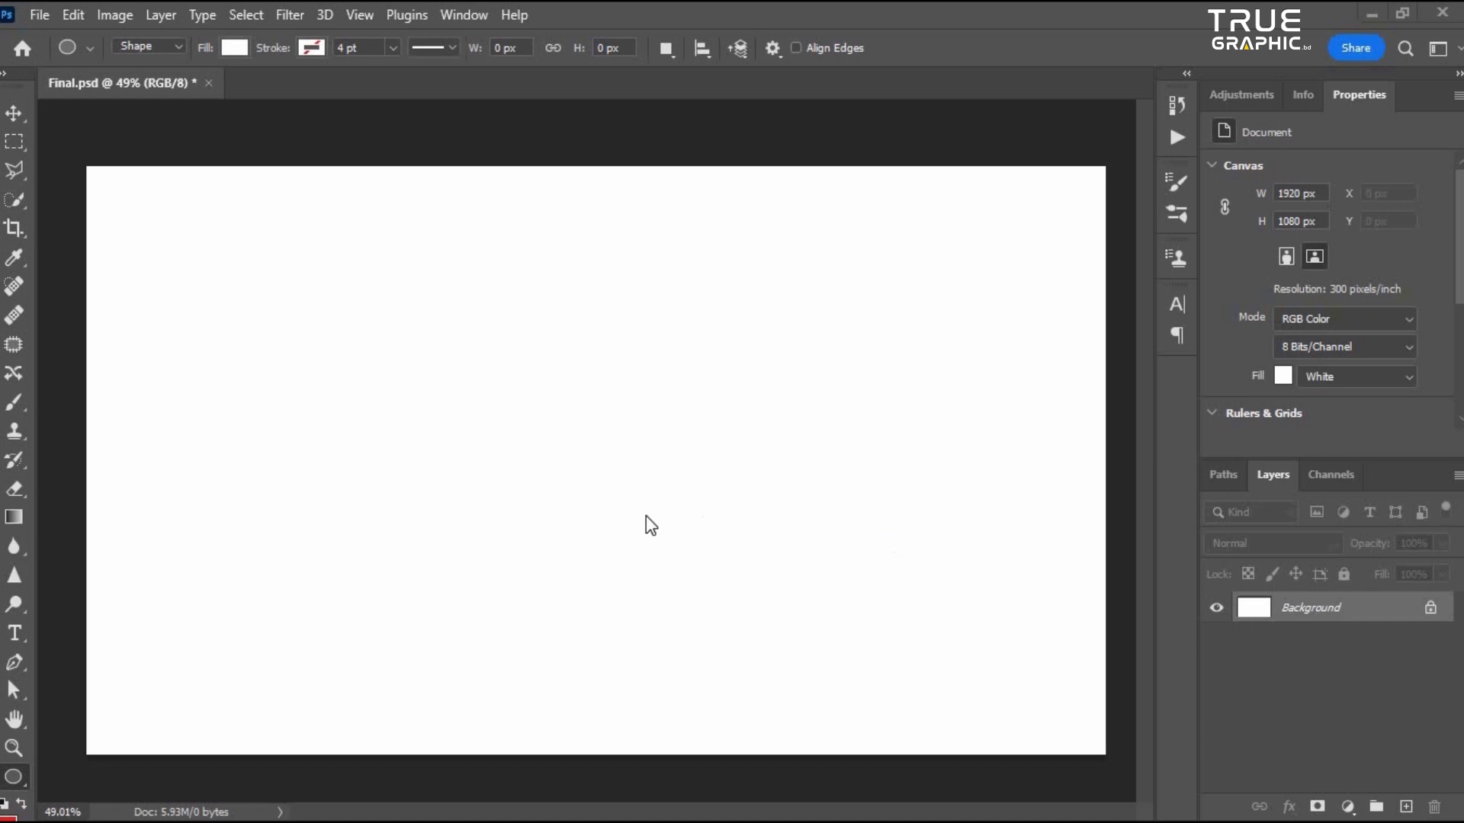
scroll(655, 524, "down", 4)
scroll(648, 565, "up", 2)
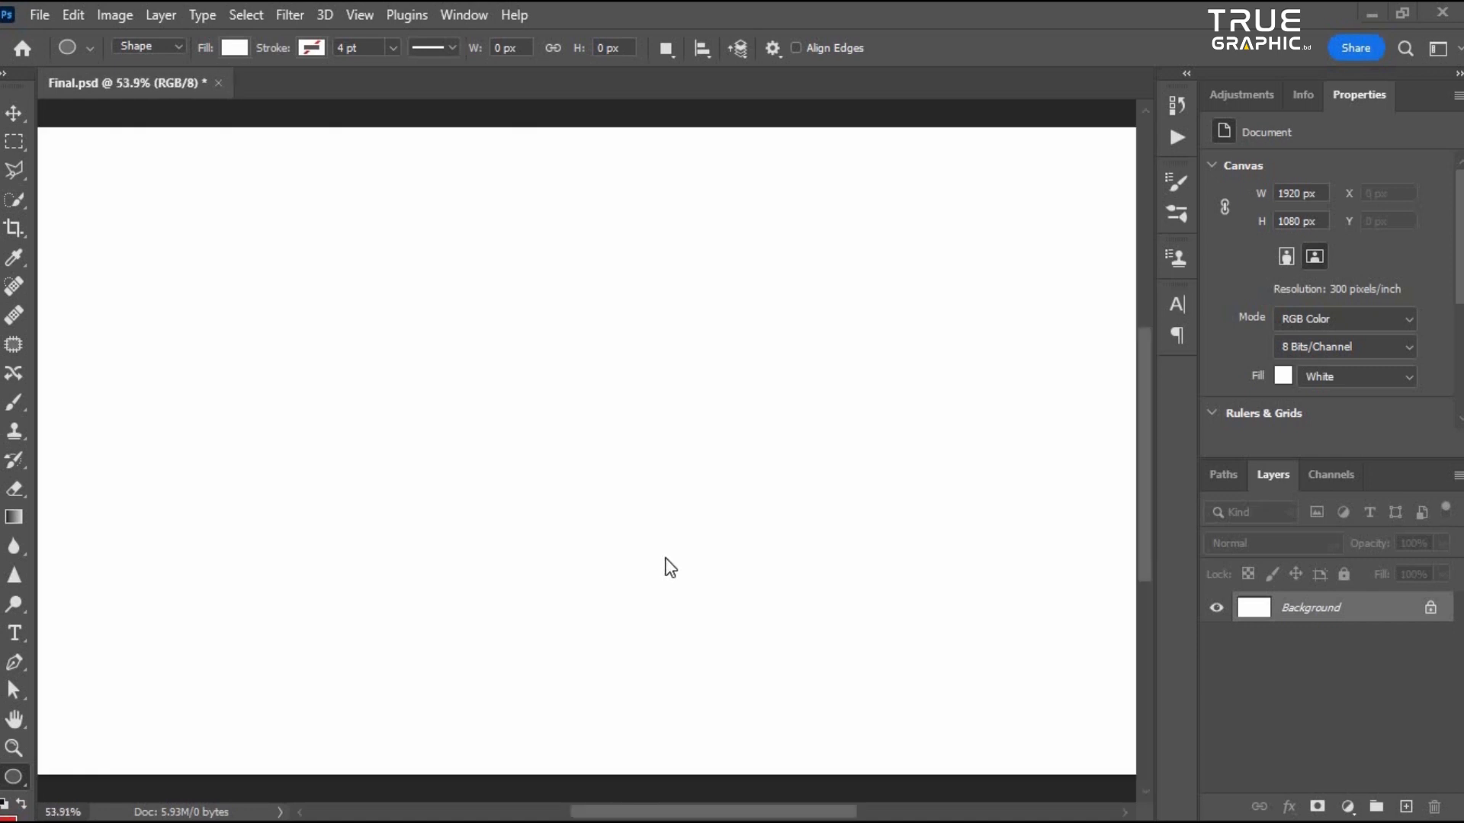
scroll(690, 553, "down", 1)
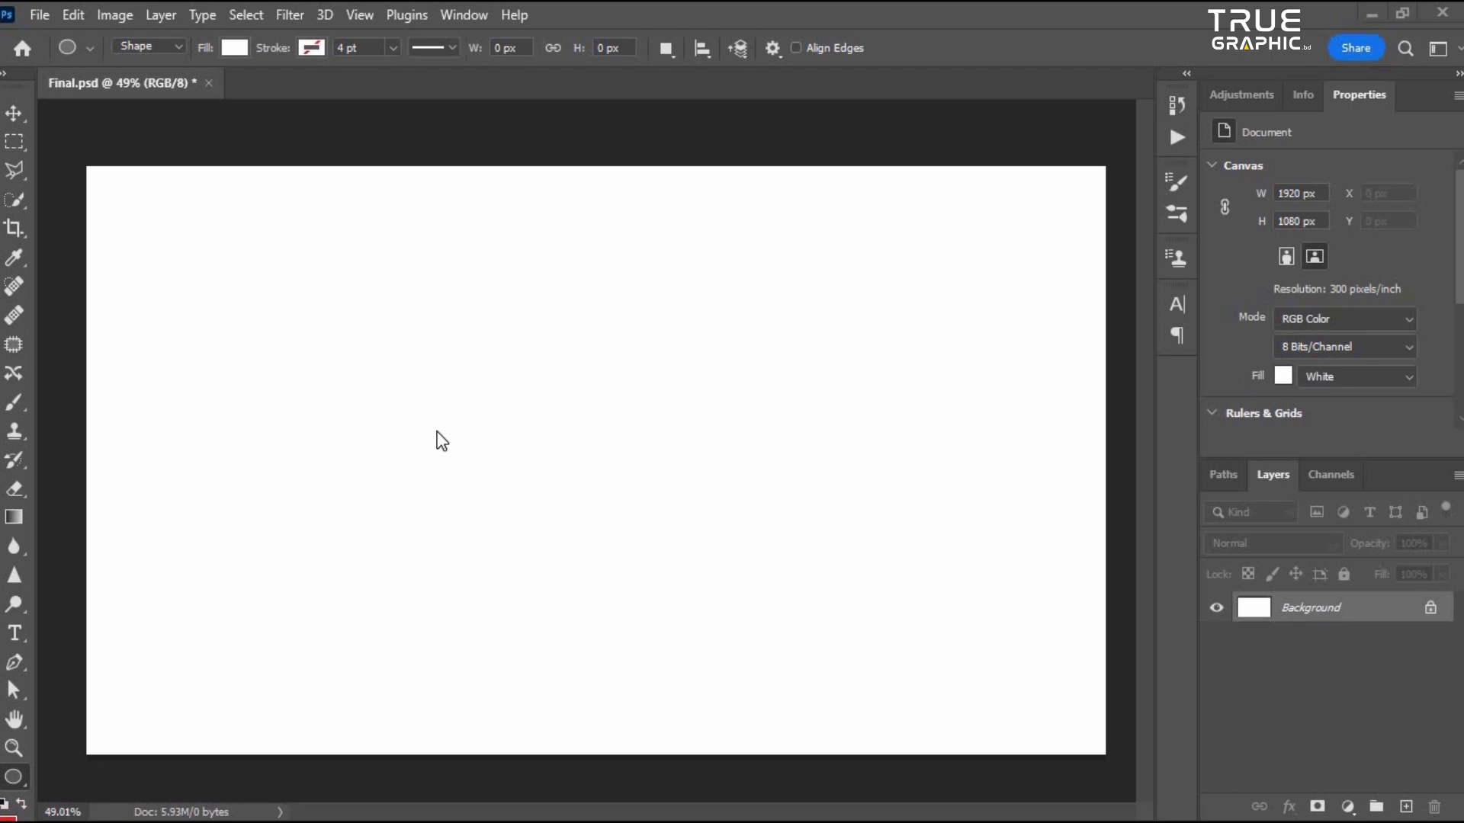
scroll(661, 468, "down", 1)
scroll(693, 487, "up", 2)
scroll(701, 483, "down", 1)
scroll(575, 389, "down", 2)
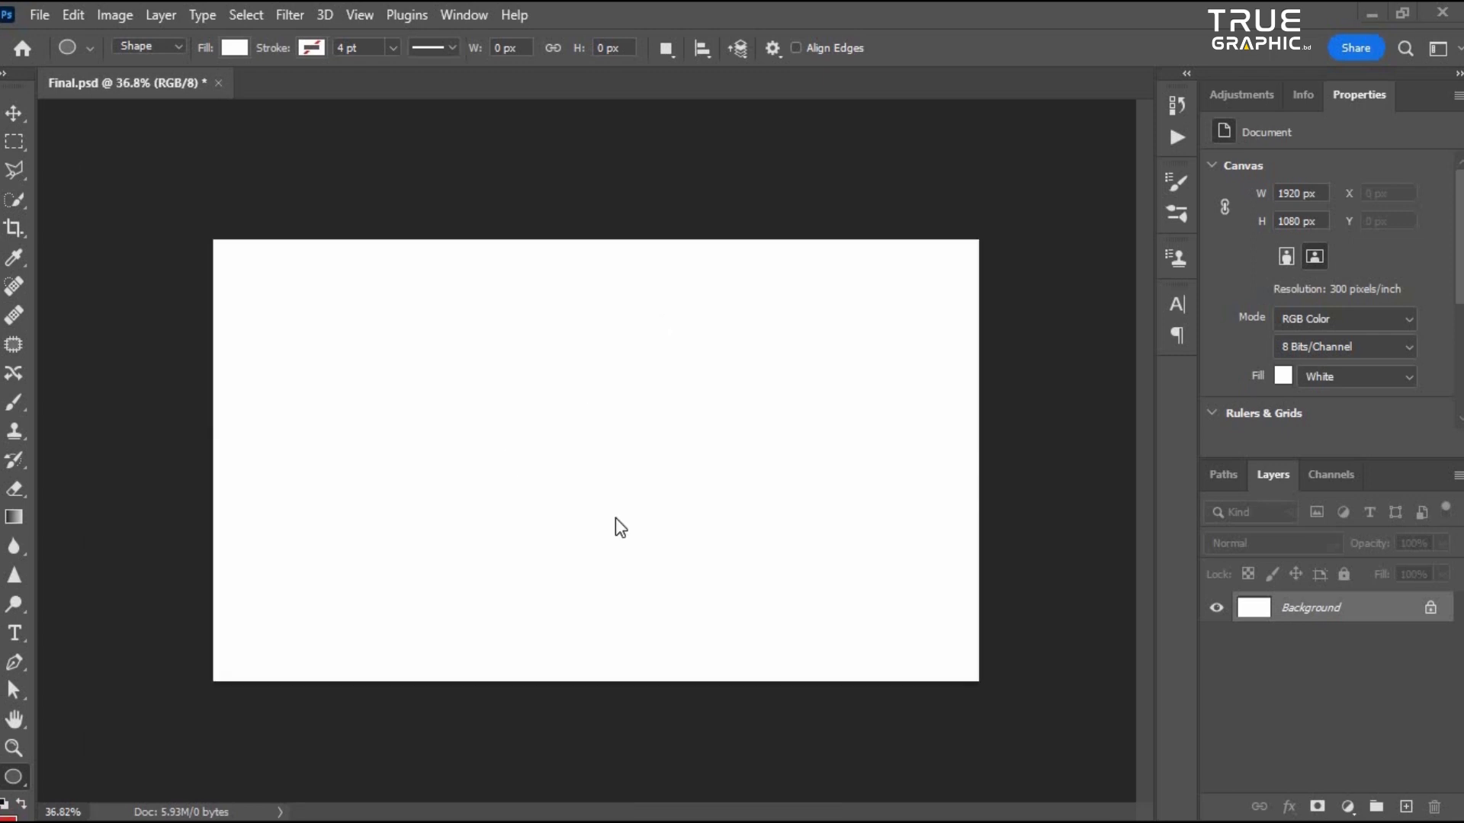
scroll(788, 451, "up", 3)
scroll(787, 496, "down", 1)
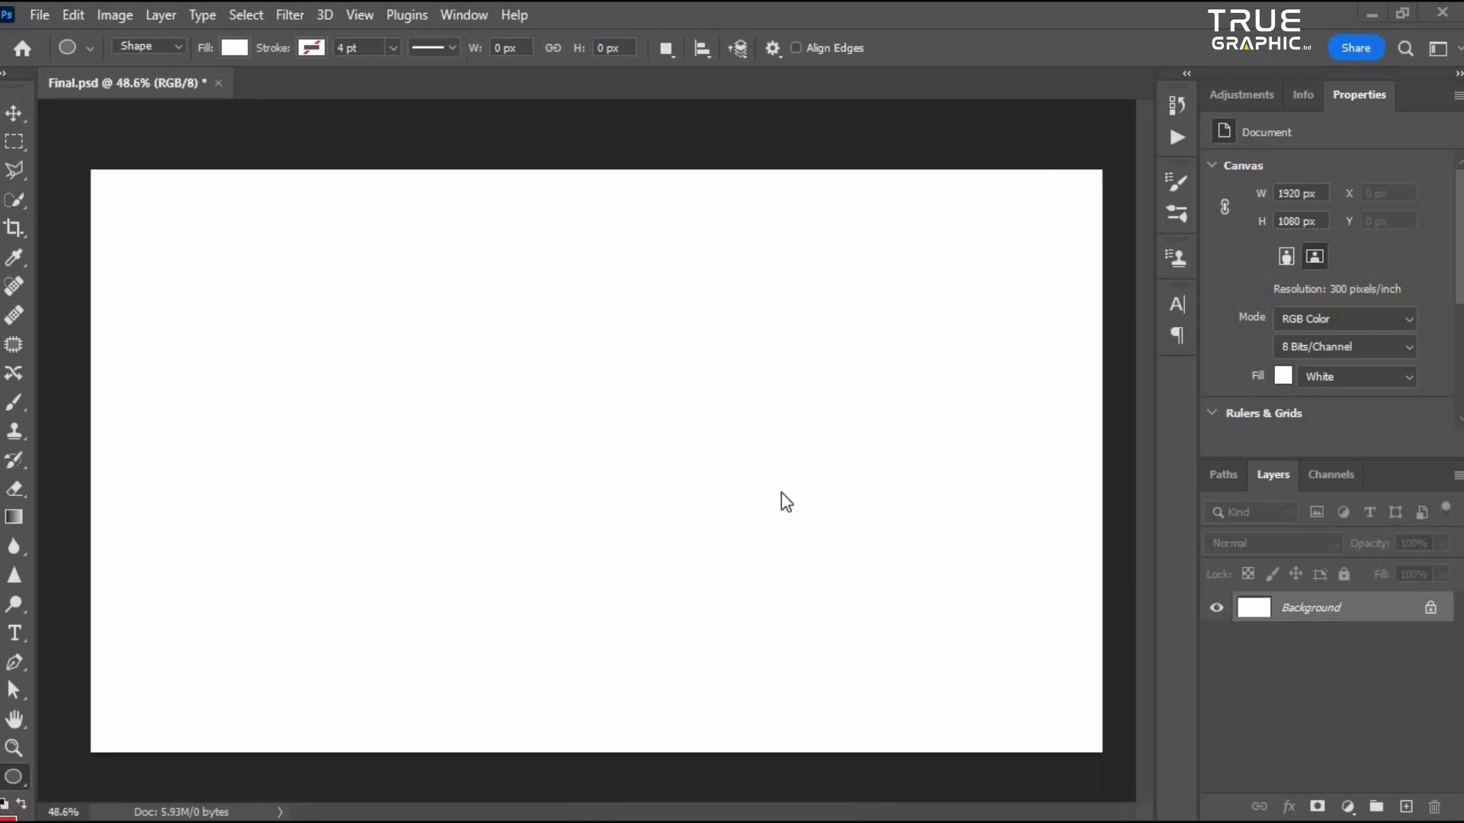
scroll(467, 431, "up", 1)
scroll(640, 496, "down", 2)
scroll(274, 343, "up", 2)
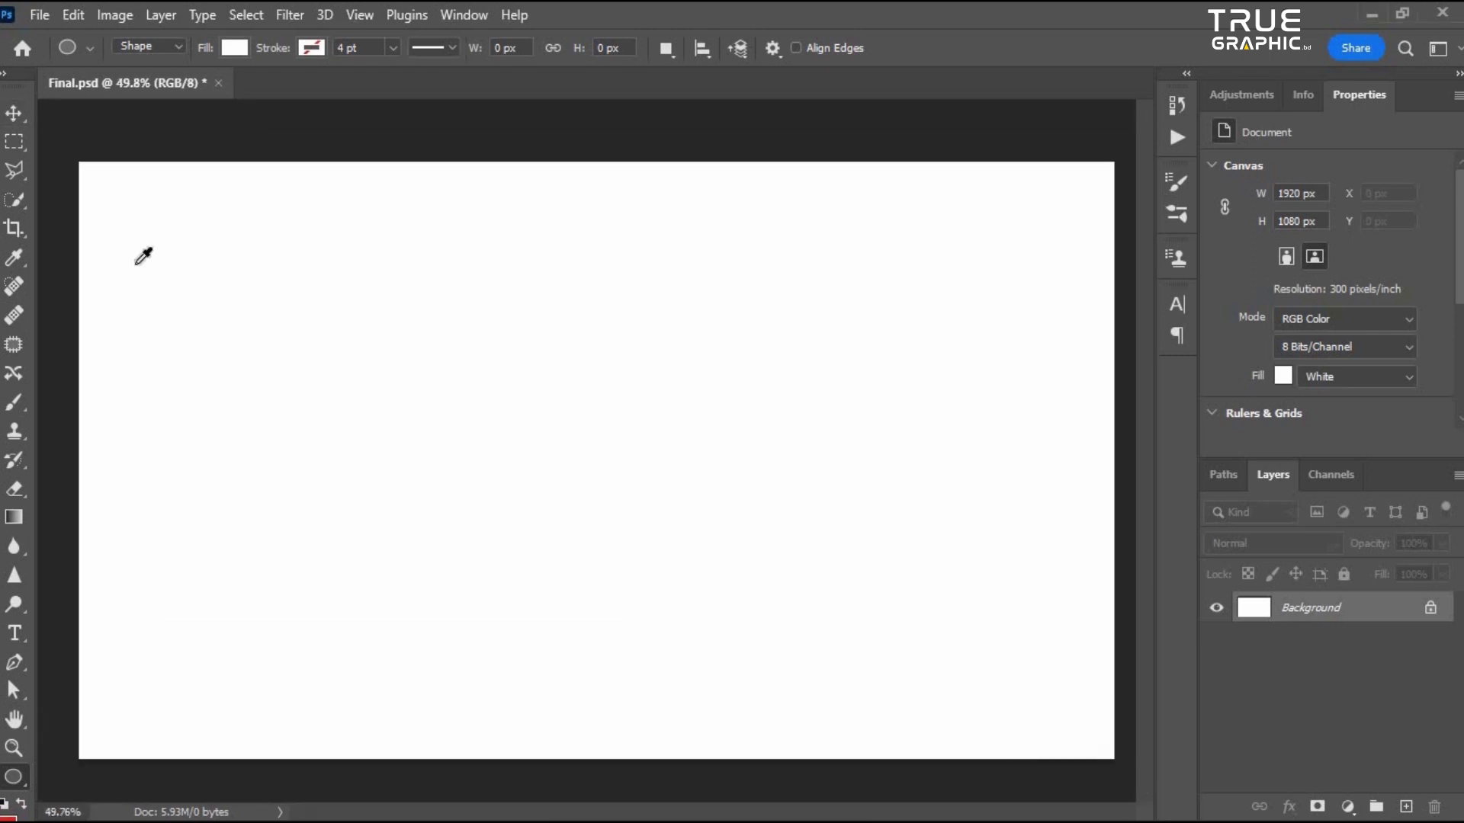
key("v")
scroll(854, 579, "down", 1)
scroll(852, 582, "up", 1)
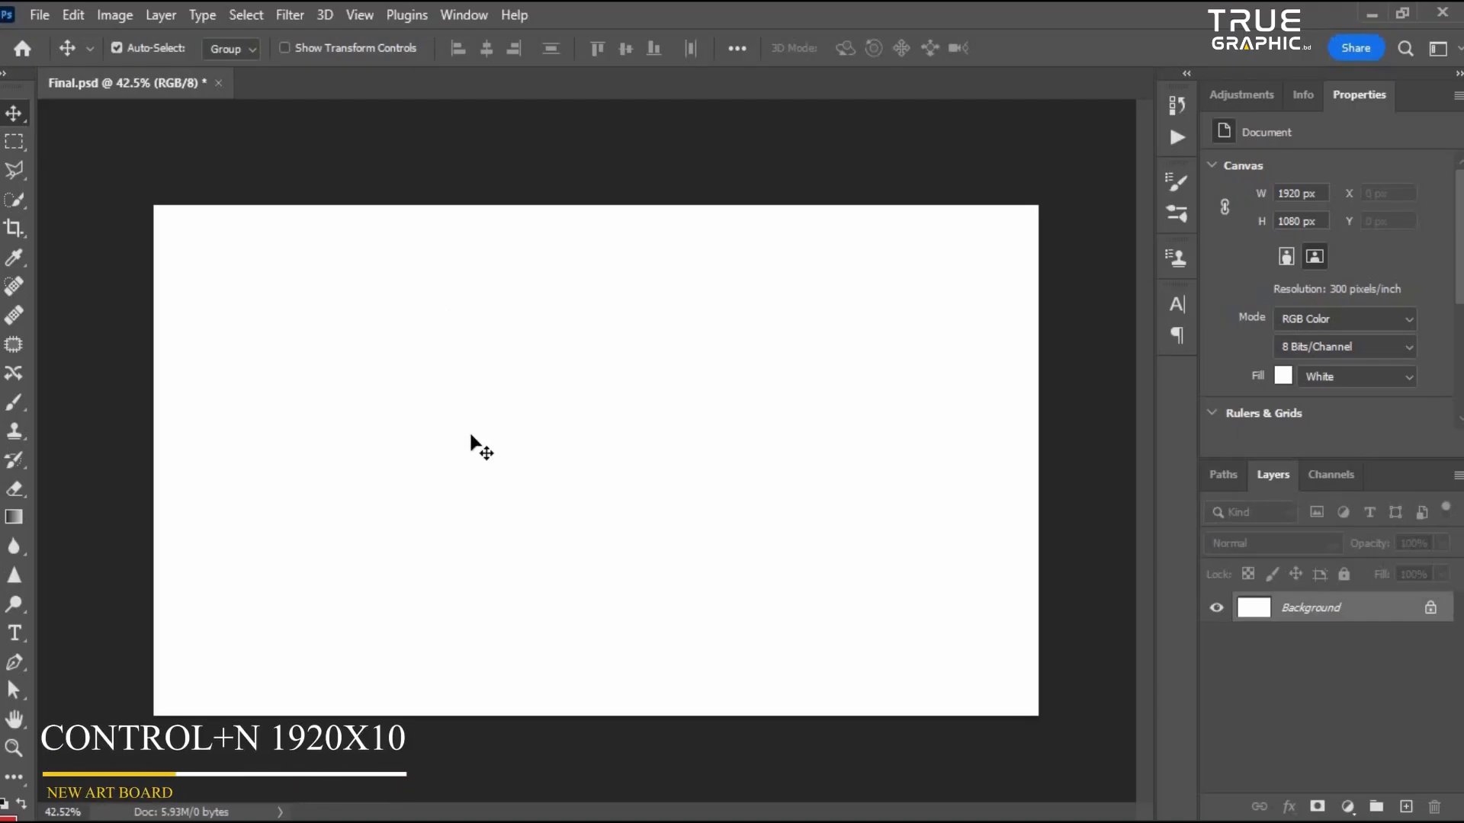
scroll(680, 441, "down", 4)
scroll(686, 443, "up", 4)
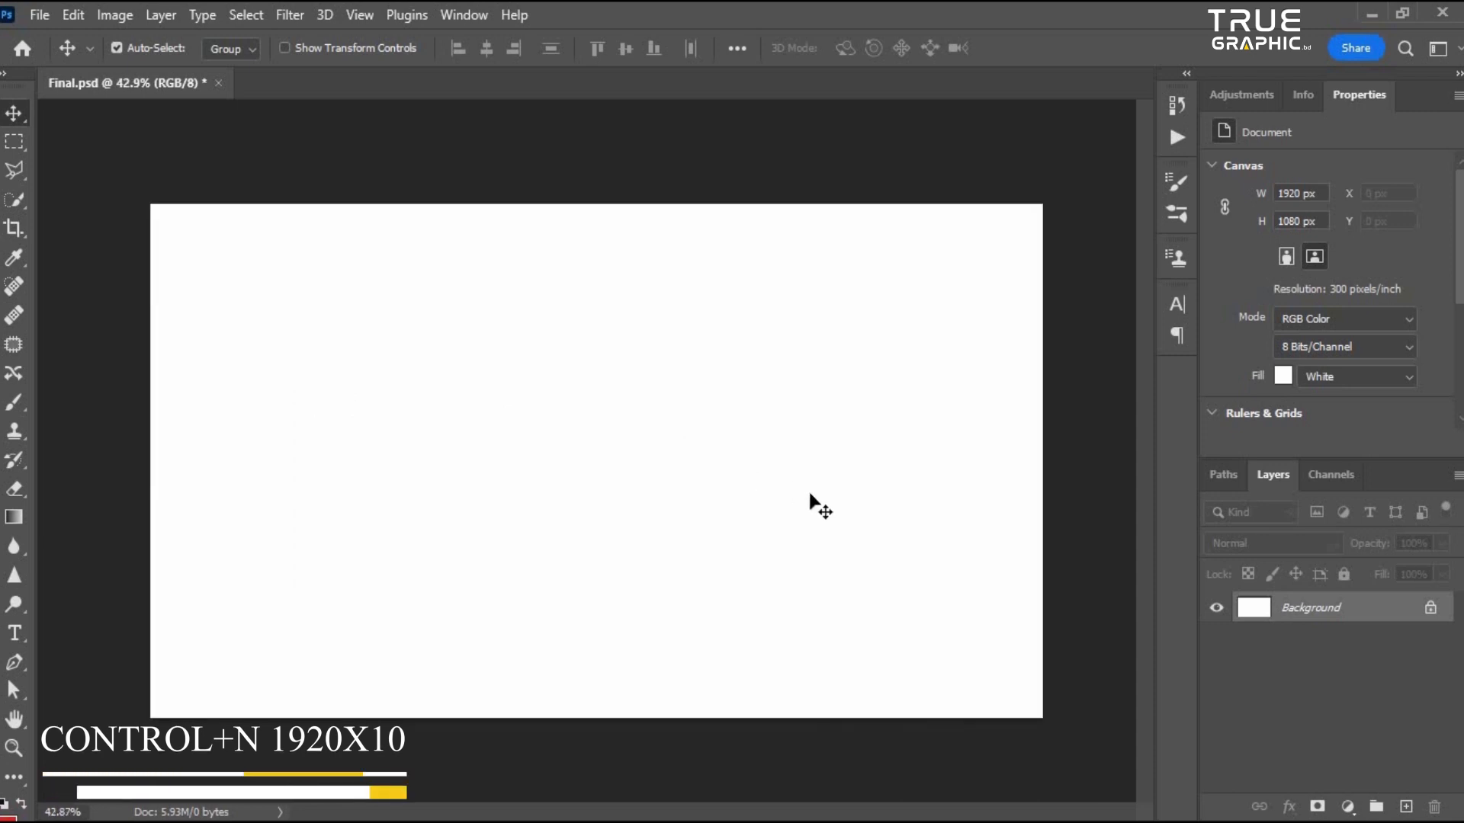
scroll(1071, 637, "down", 2)
scroll(881, 606, "up", 1)
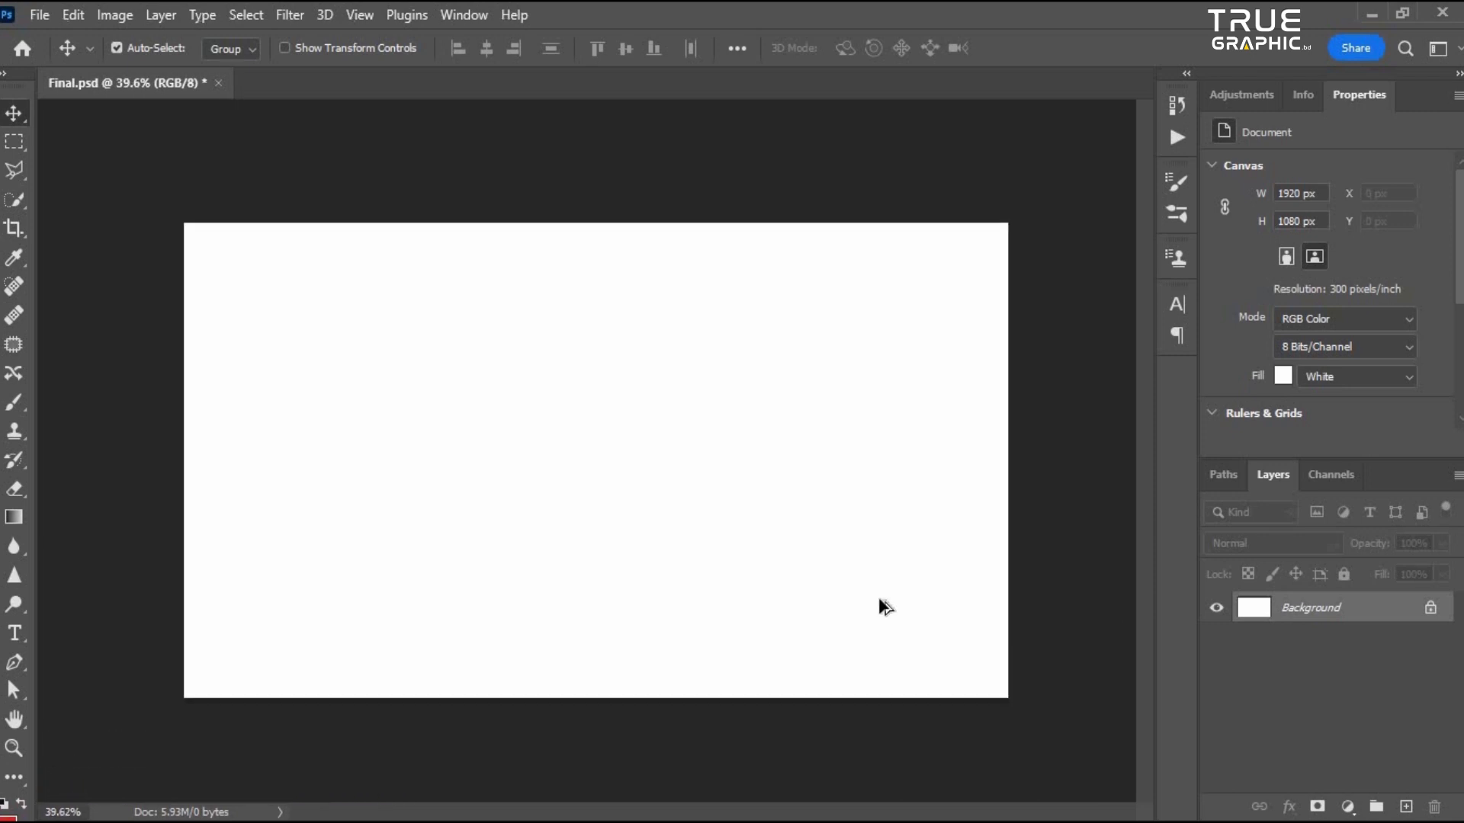
- Add a Solid Color fill layer and set its color to a pasted dark green hex value
left_click(1347, 807)
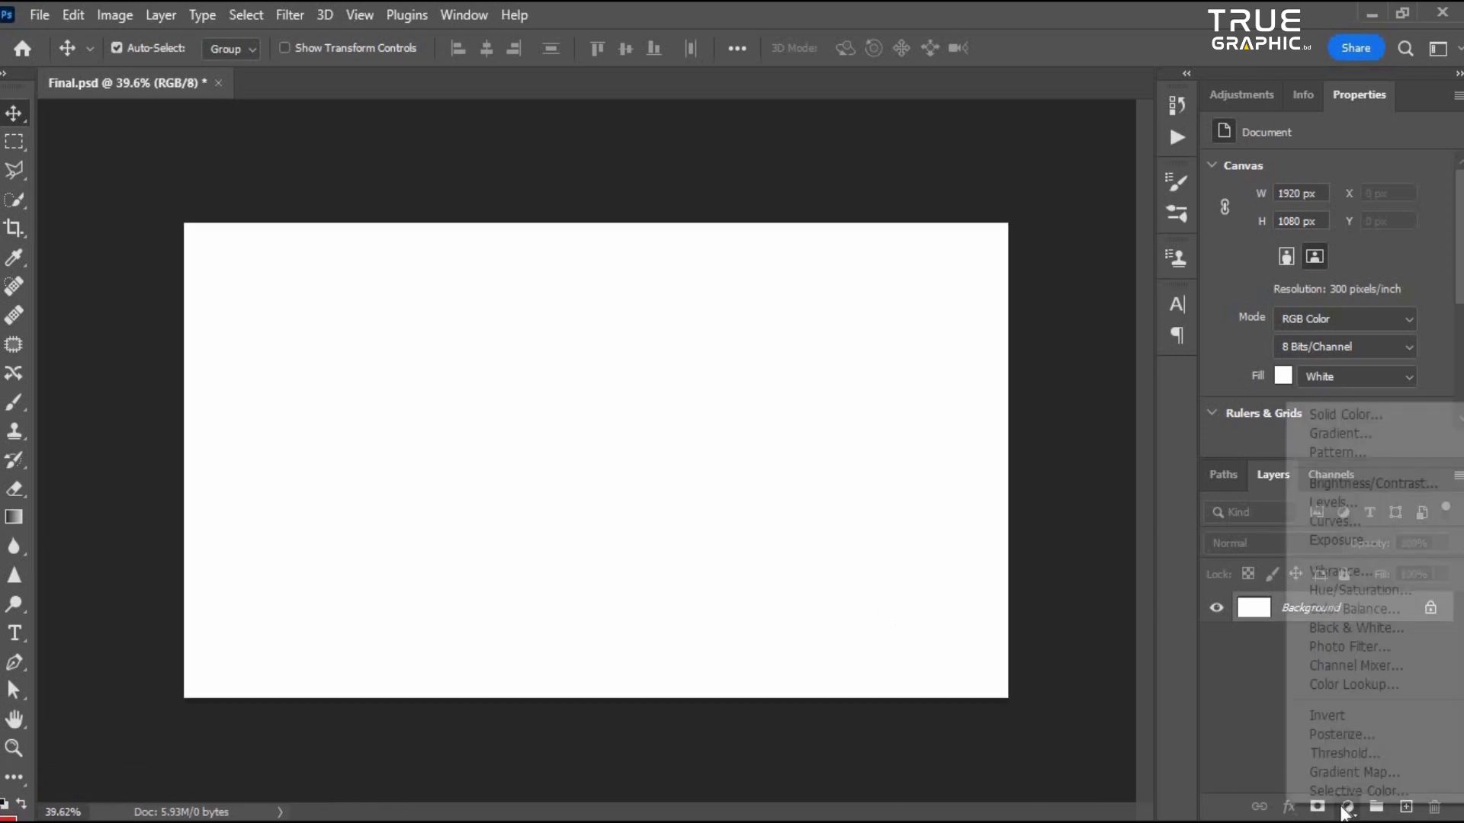
left_click(1338, 417)
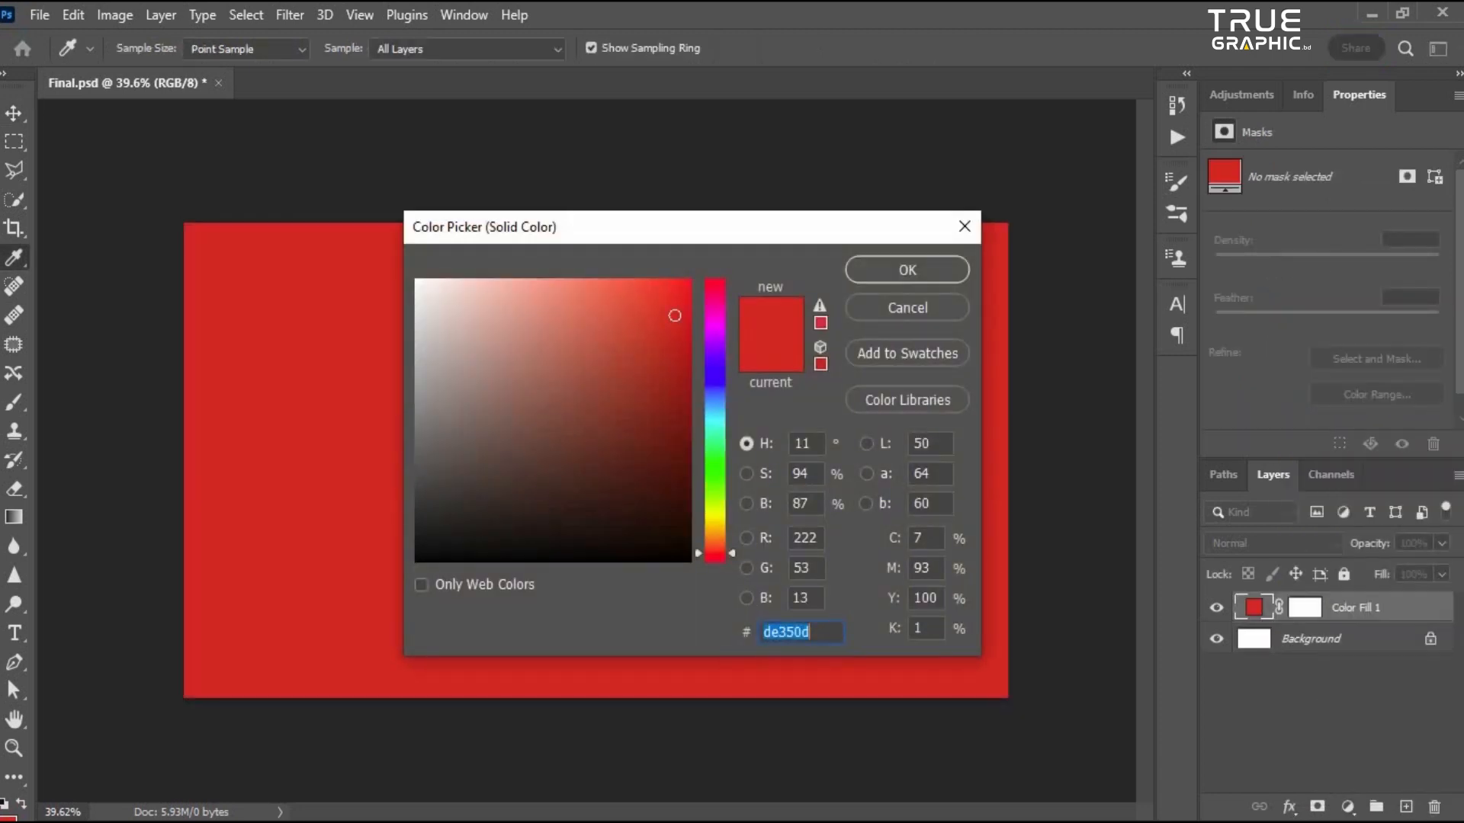
key("alt+Tab")
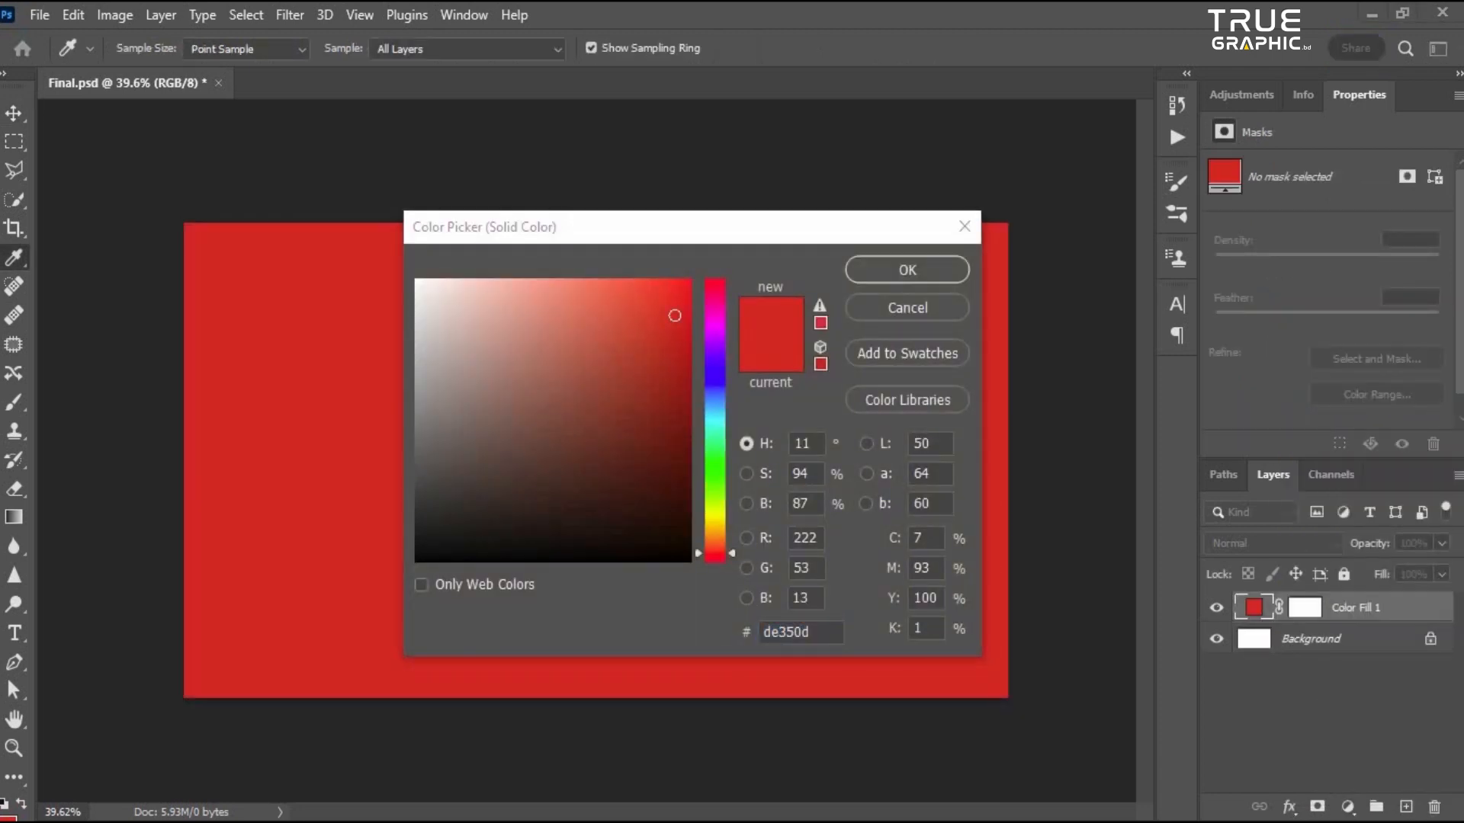
key("alt+Tab")
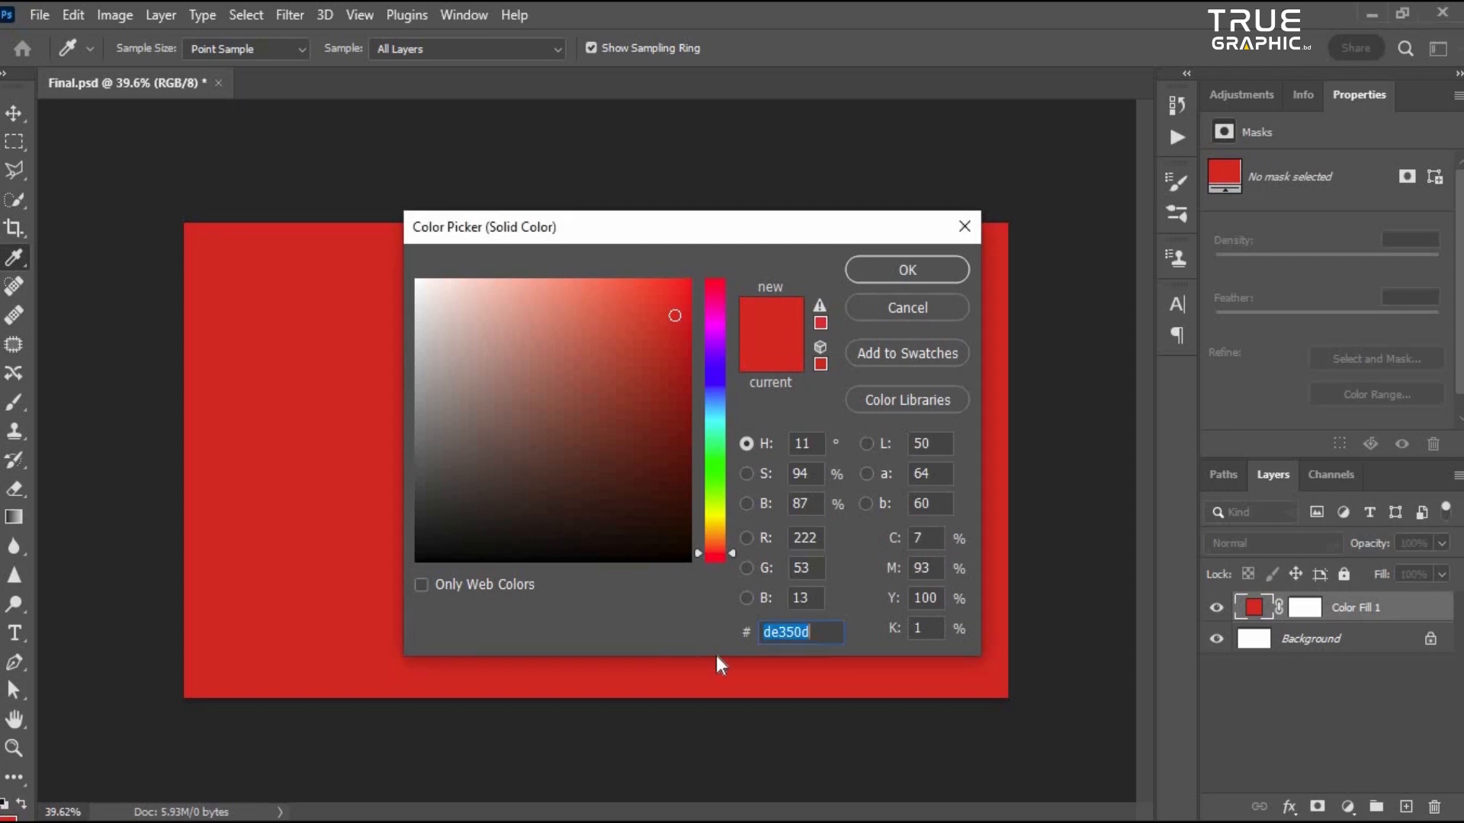
type("00473f")
left_click(907, 270)
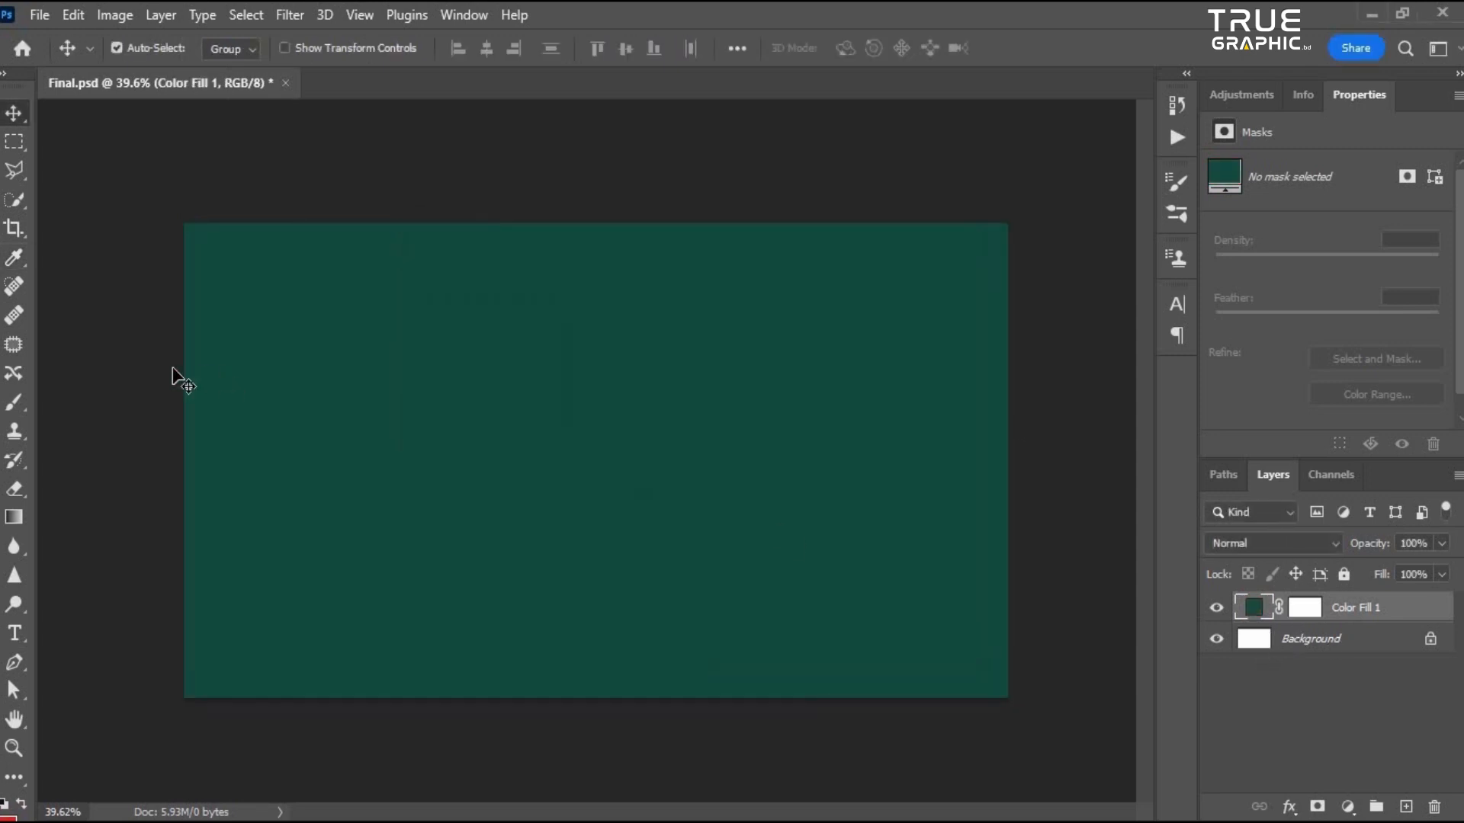
- Draw a white ellipse about 940 × 590 px and position it in the middle of the canvas
left_click(15, 781)
left_click(13, 779)
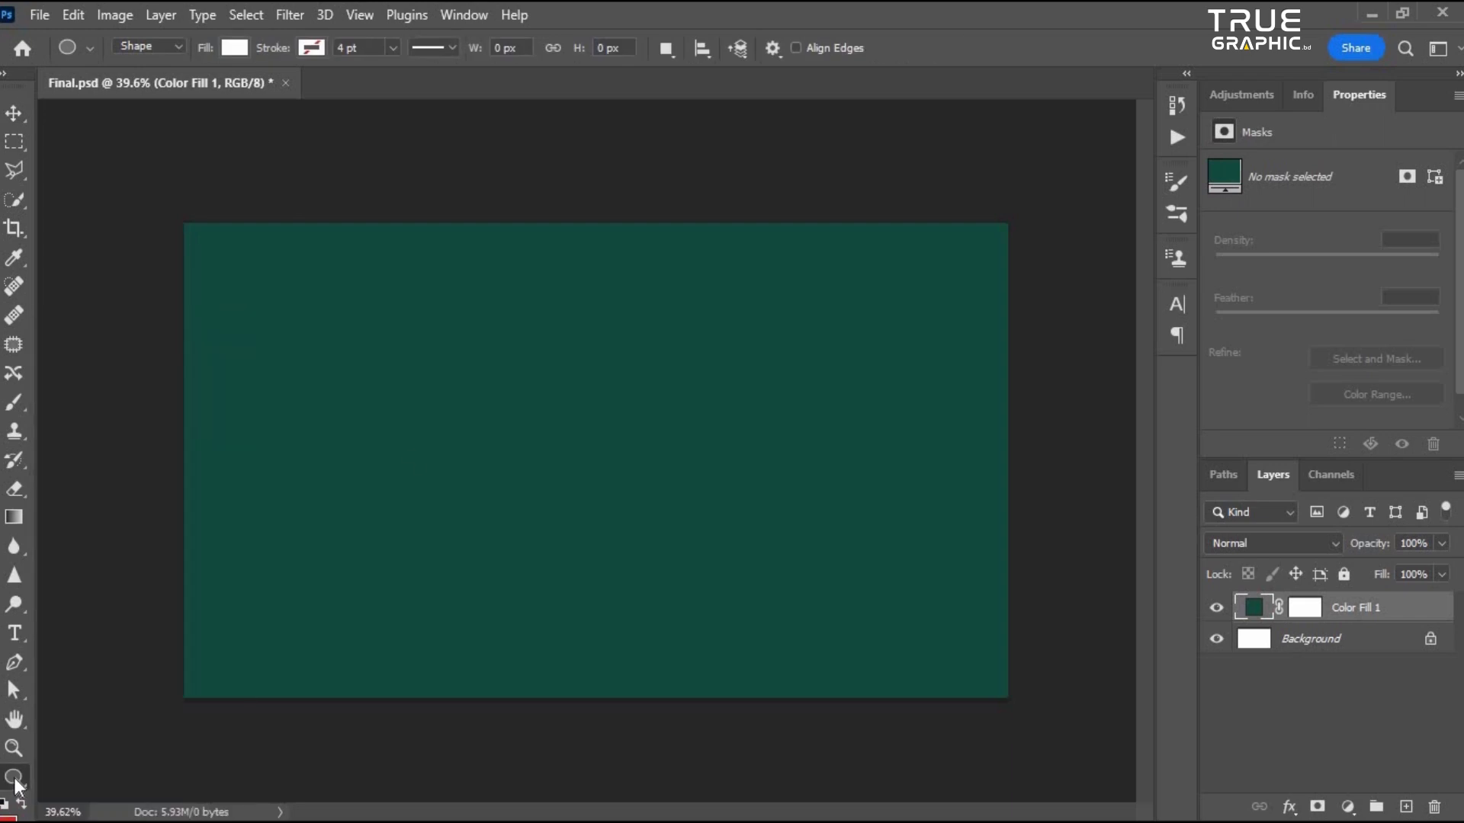
left_click_drag(432, 378, 837, 637)
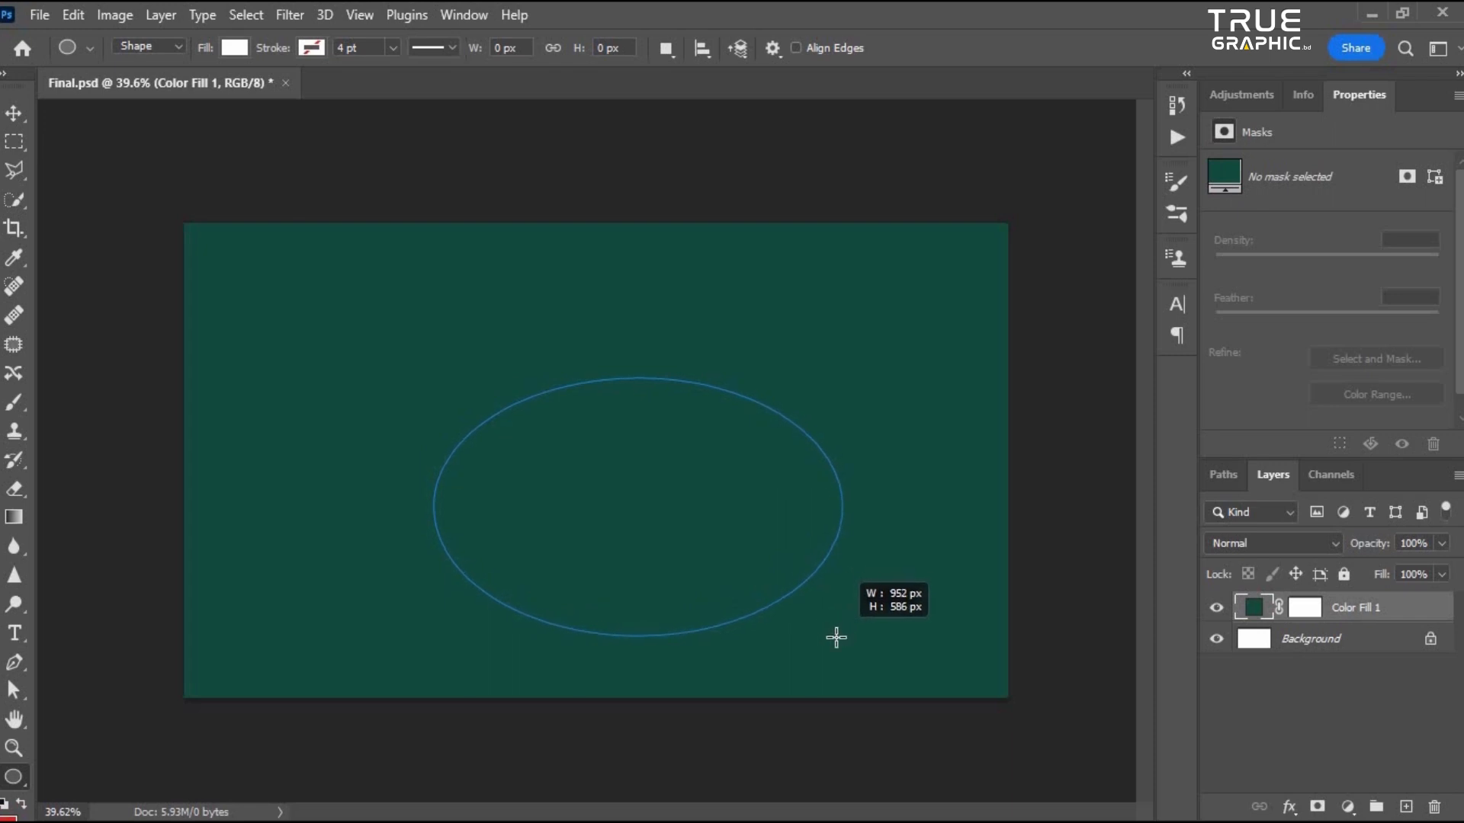
left_click_drag(682, 514, 659, 506)
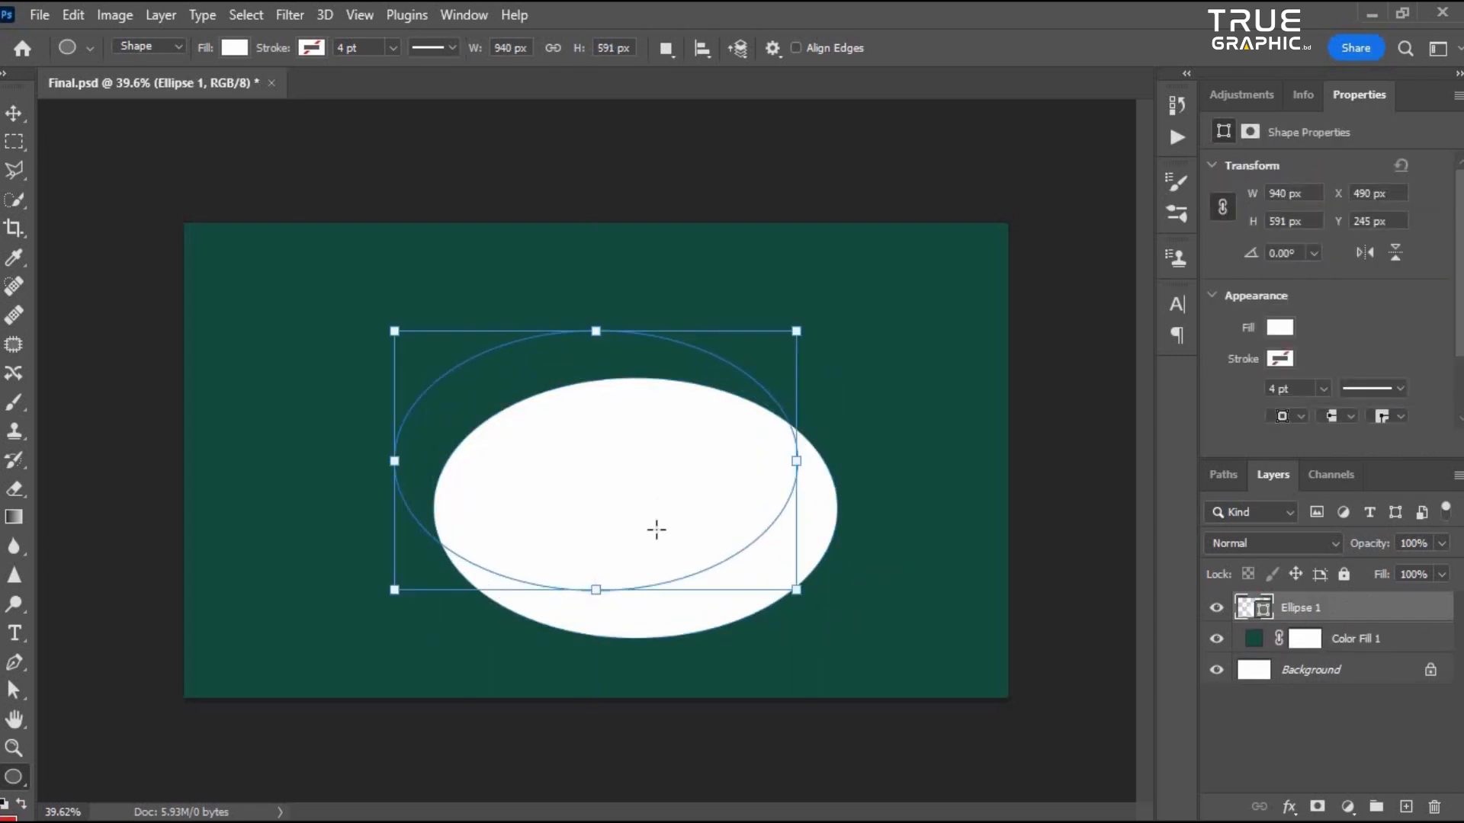
scroll(598, 473, "up", 3)
scroll(419, 389, "down", 2)
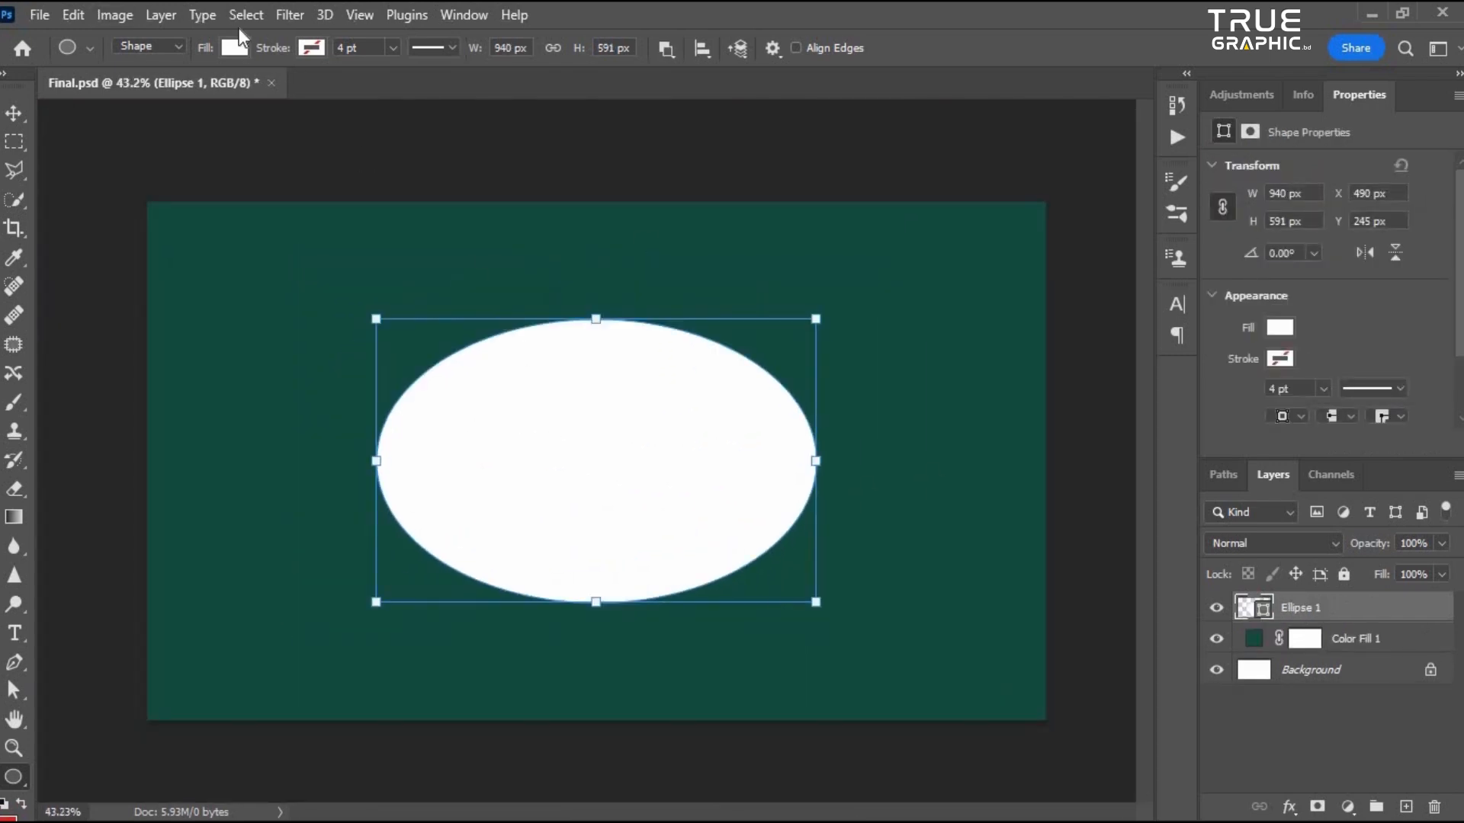
- Set the ellipse's fill color to the pasted hex value bfe94b
left_click(235, 47)
left_click(369, 90)
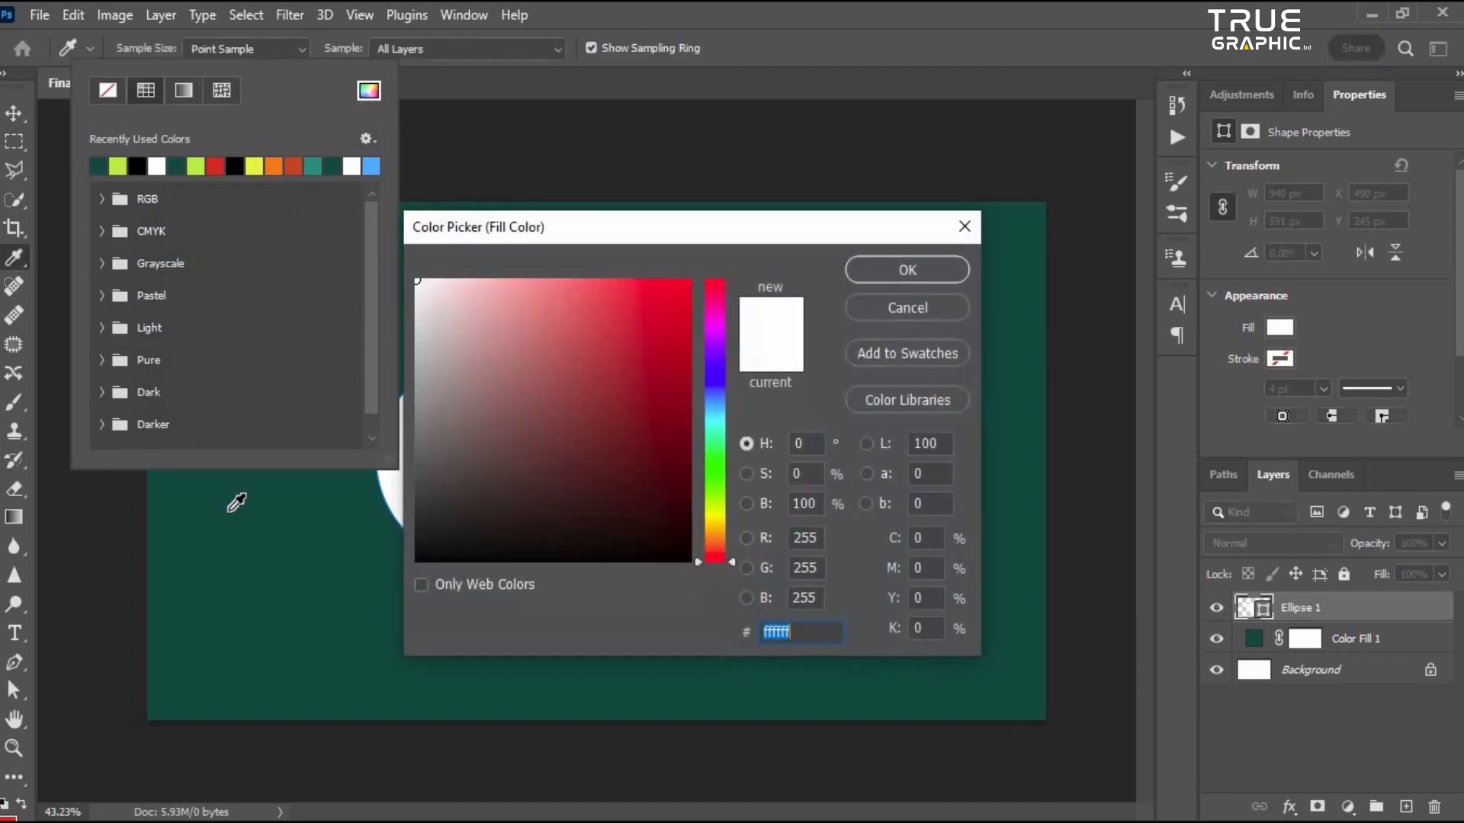
key("alt+Tab")
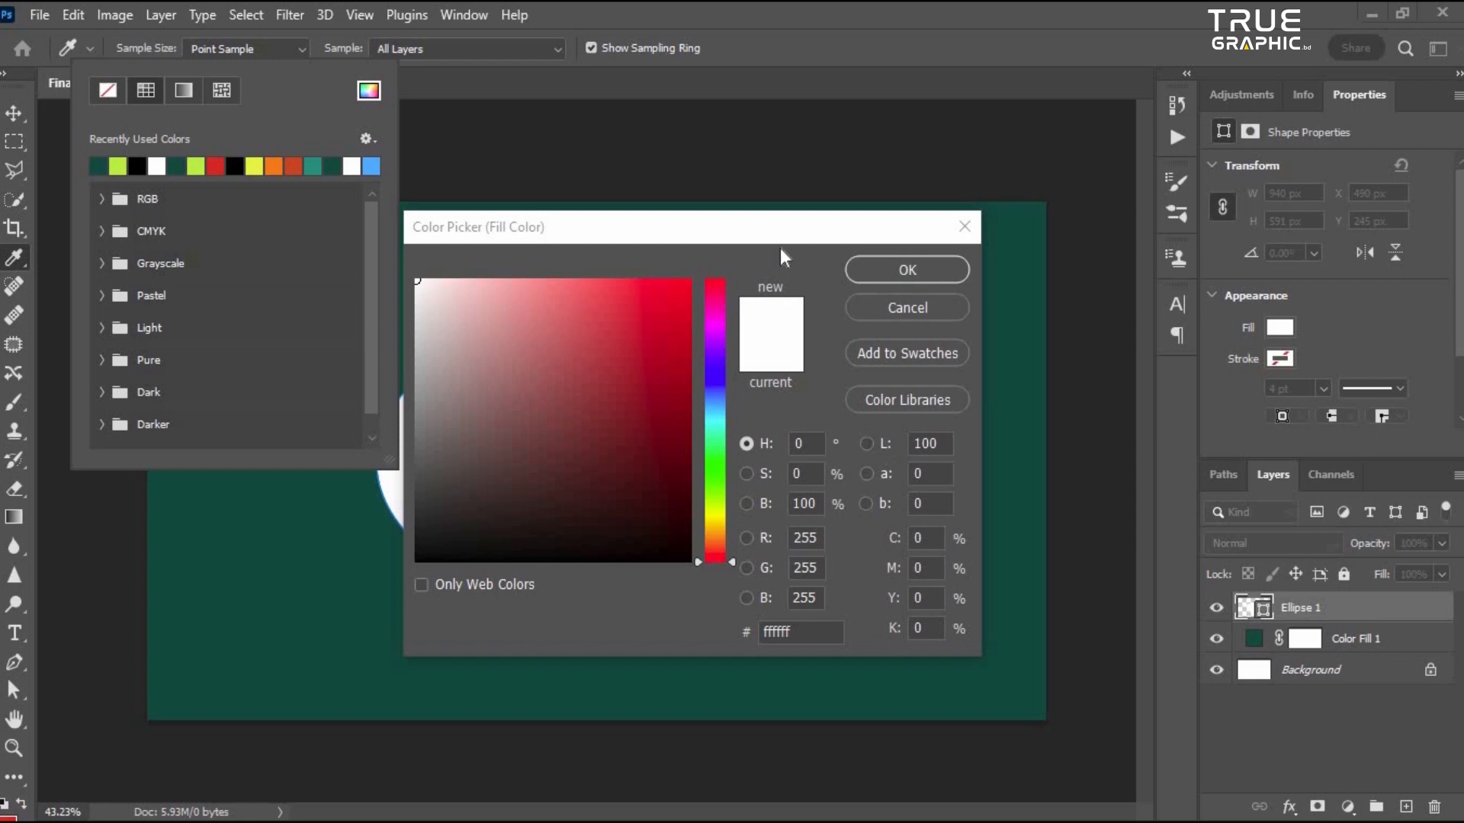
left_click(804, 229)
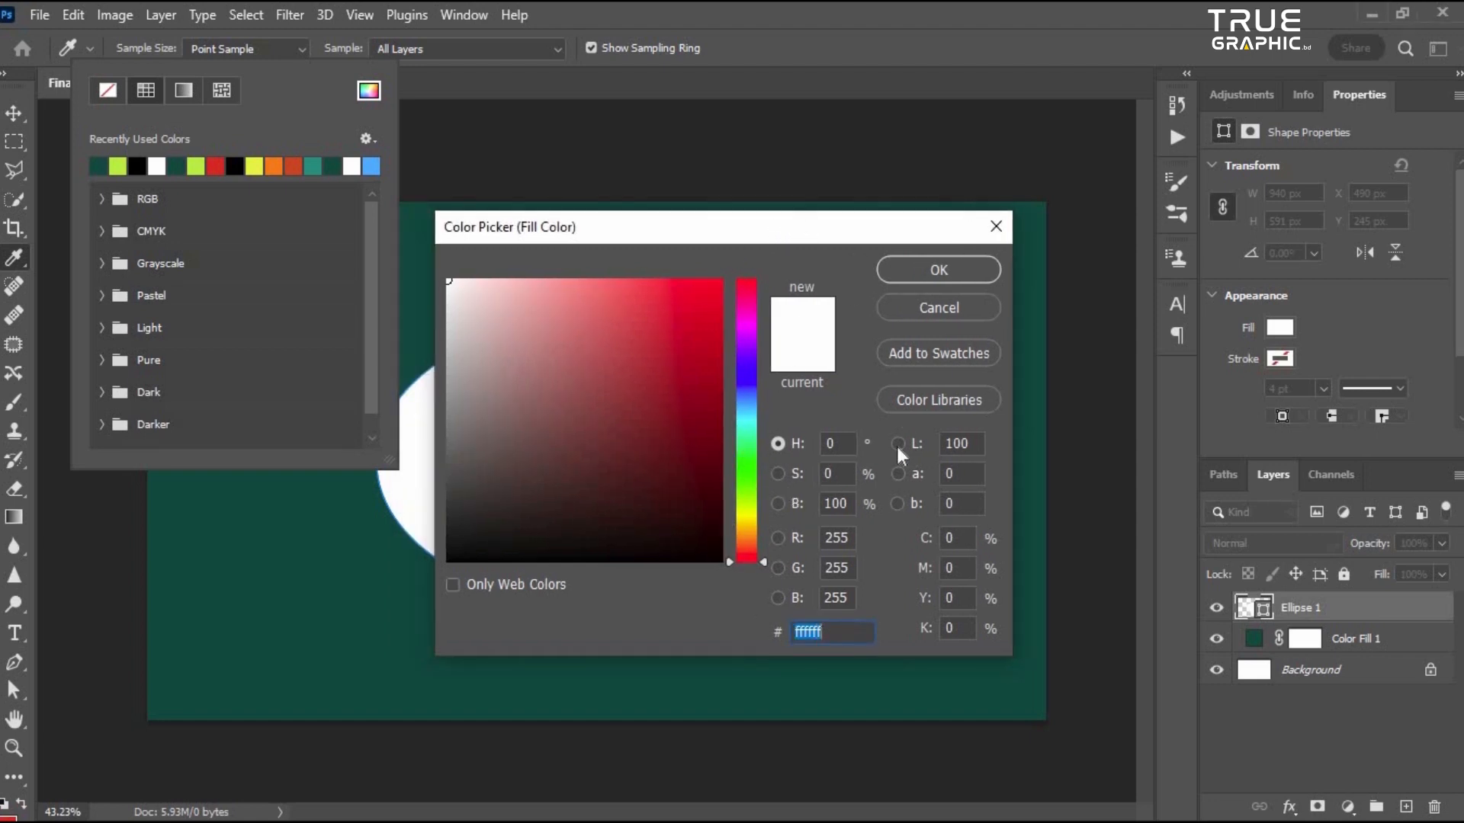
type("bfe94b")
left_click(922, 270)
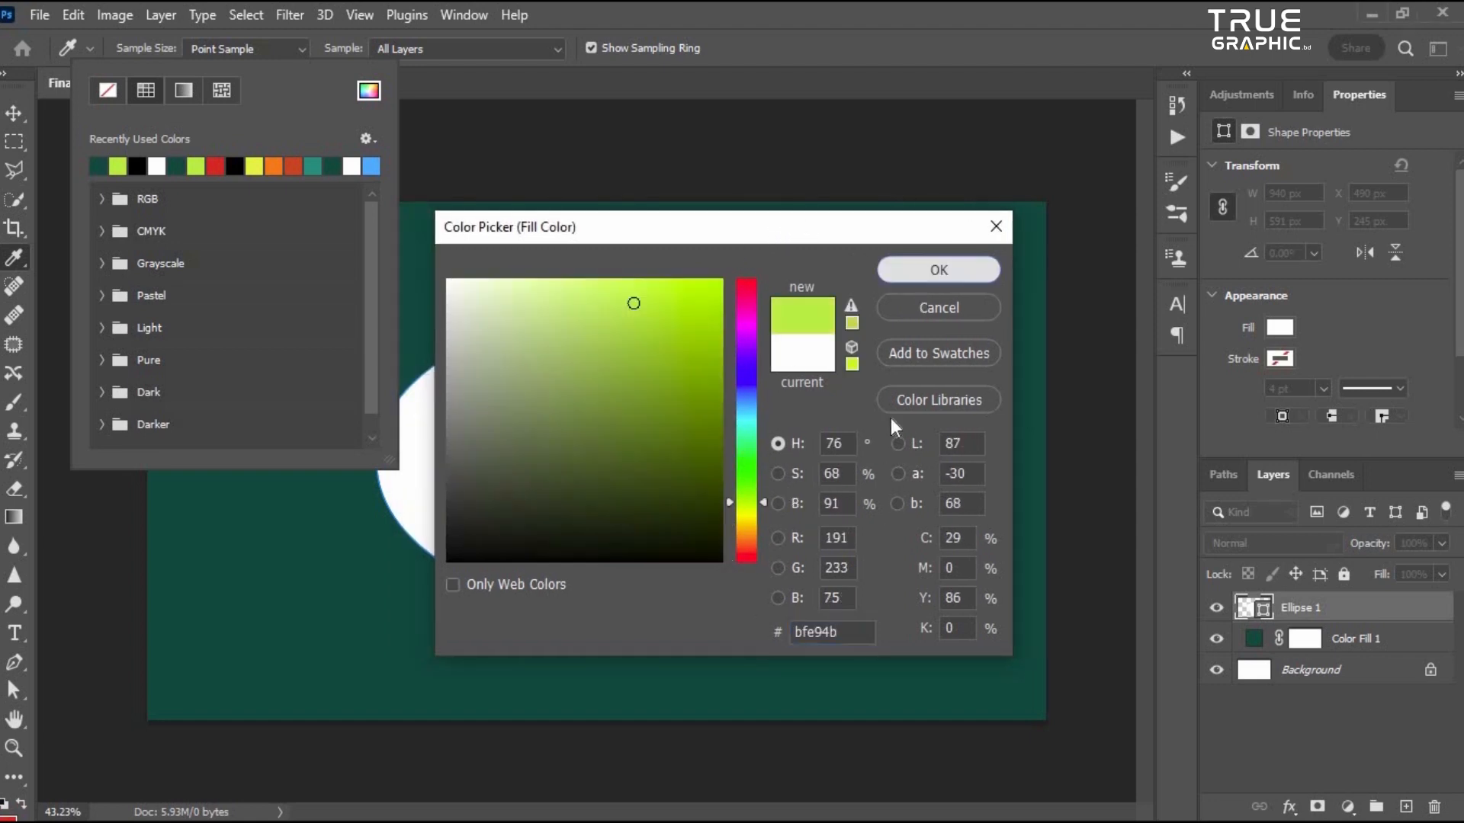
- Convert the ellipse layer to a smart object
key("v")
scroll(768, 502, "down", 2)
scroll(679, 474, "up", 3)
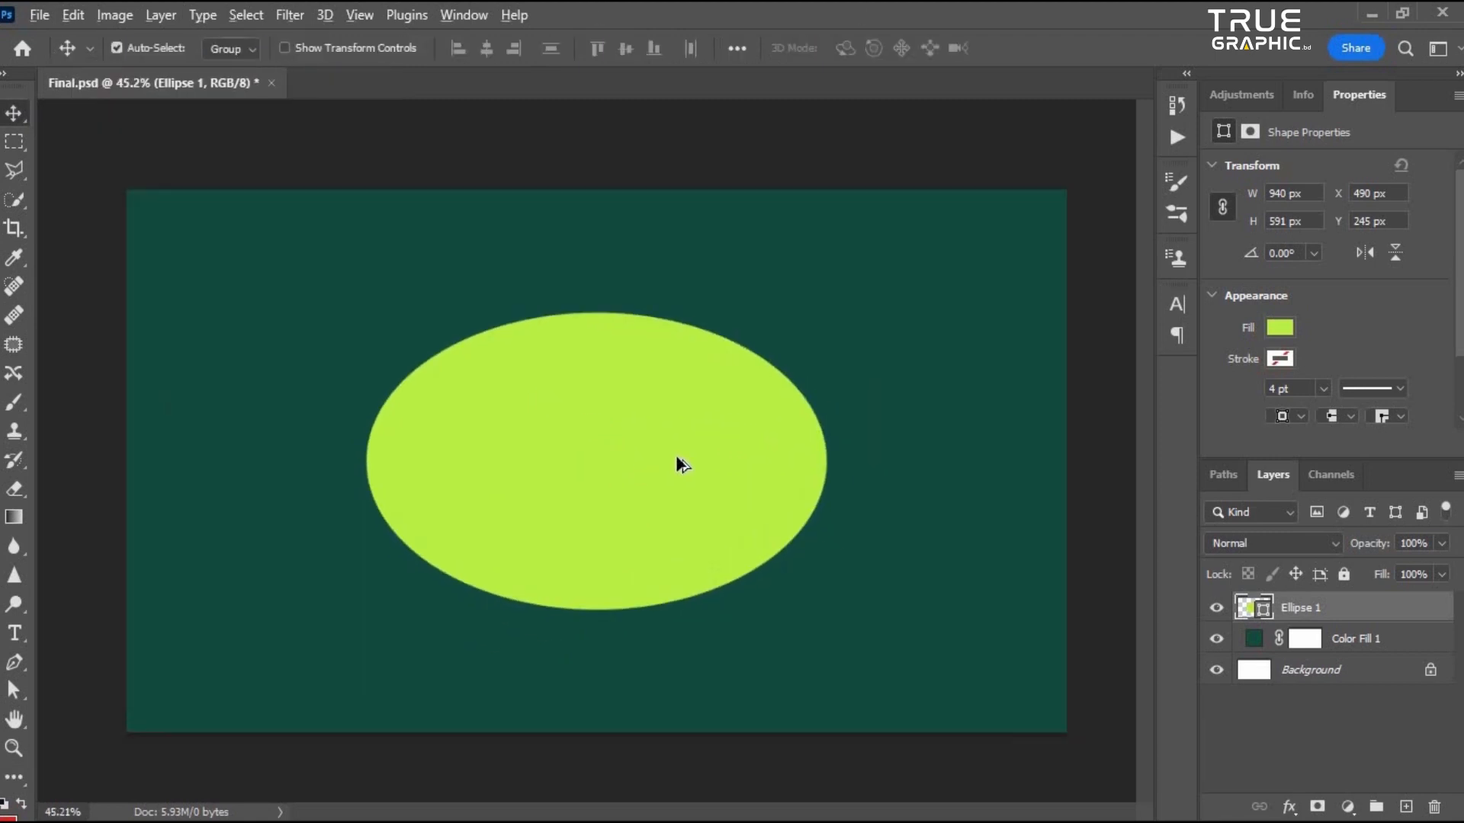
scroll(680, 460, "up", 1)
right_click(1393, 609)
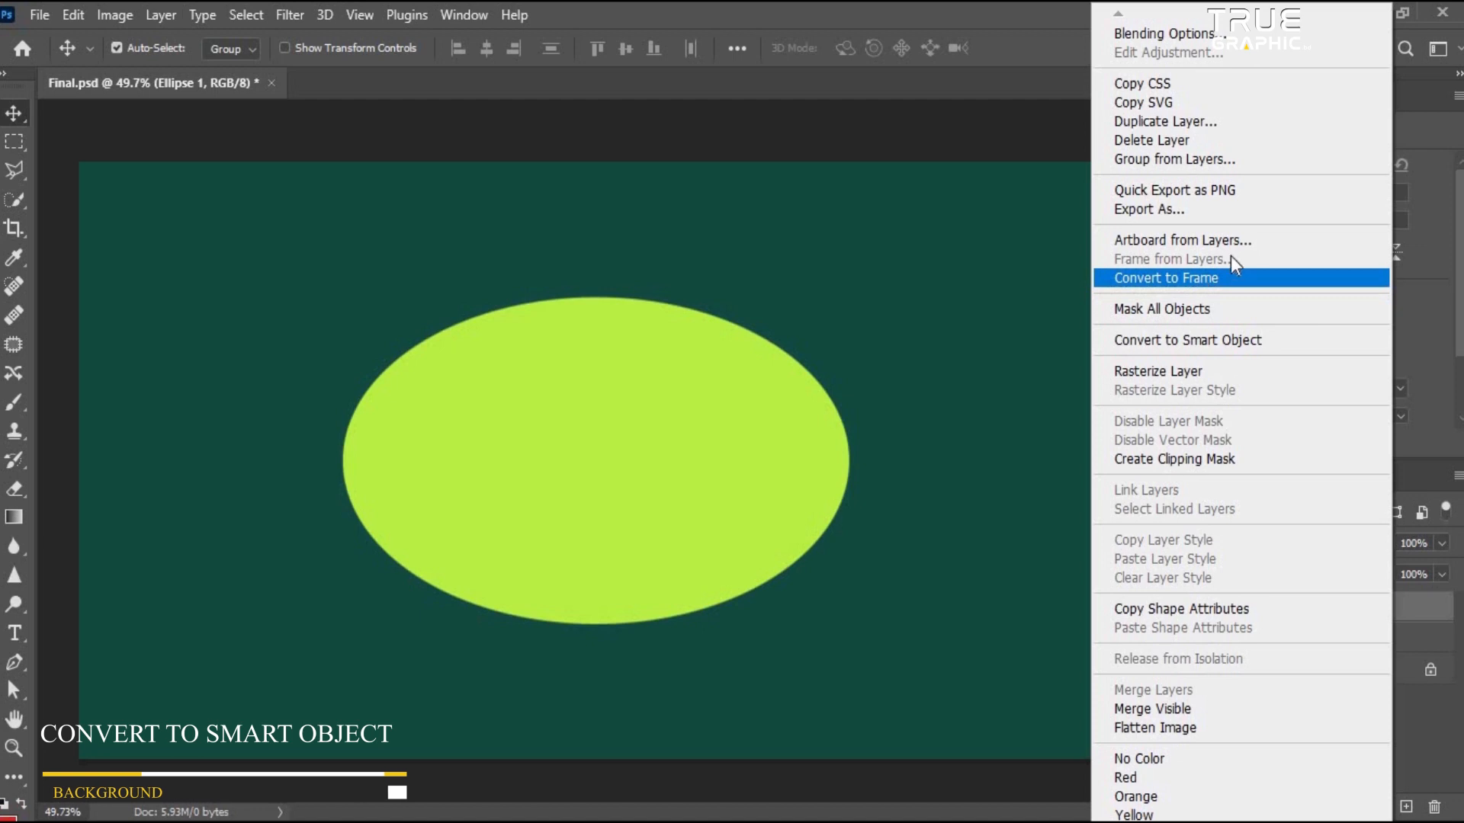
left_click(1185, 340)
scroll(587, 437, "down", 4)
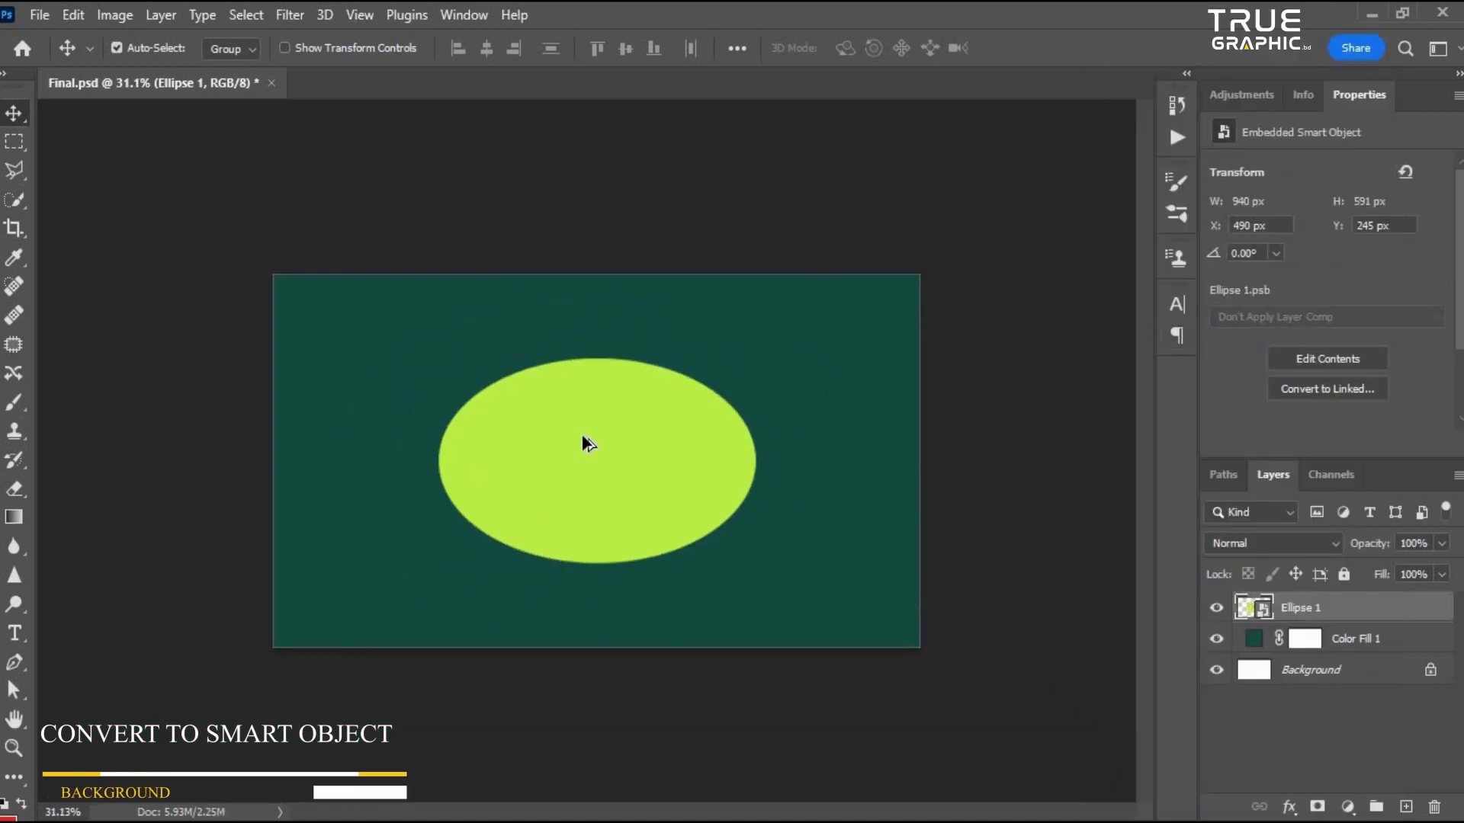
scroll(583, 436, "up", 4)
scroll(462, 267, "down", 3)
scroll(460, 264, "up", 2)
- Apply a Gaussian Blur with a radius of about 202 pixels to the ellipse smart object
left_click(290, 15)
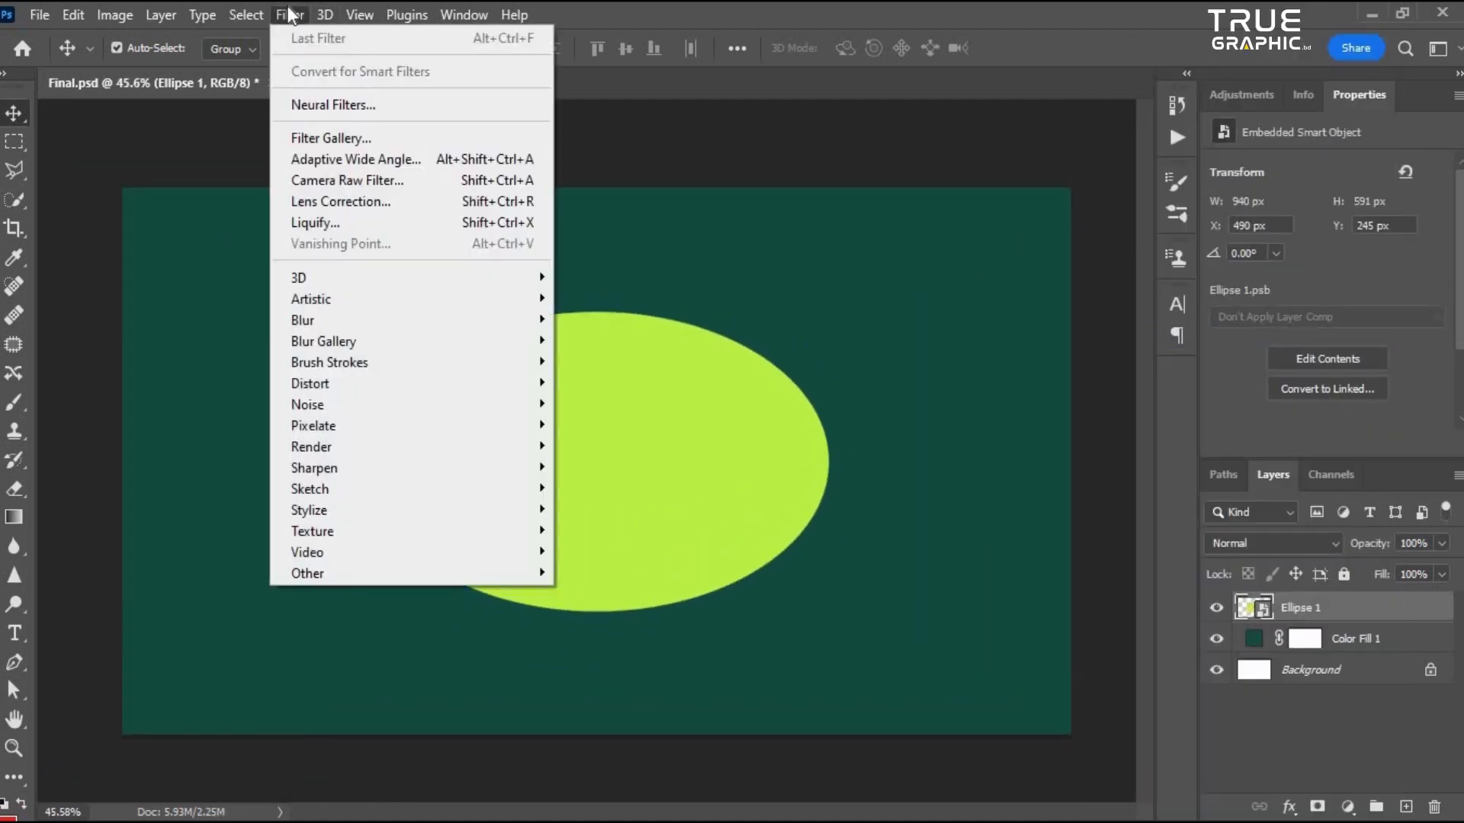
mouse_move(340, 319)
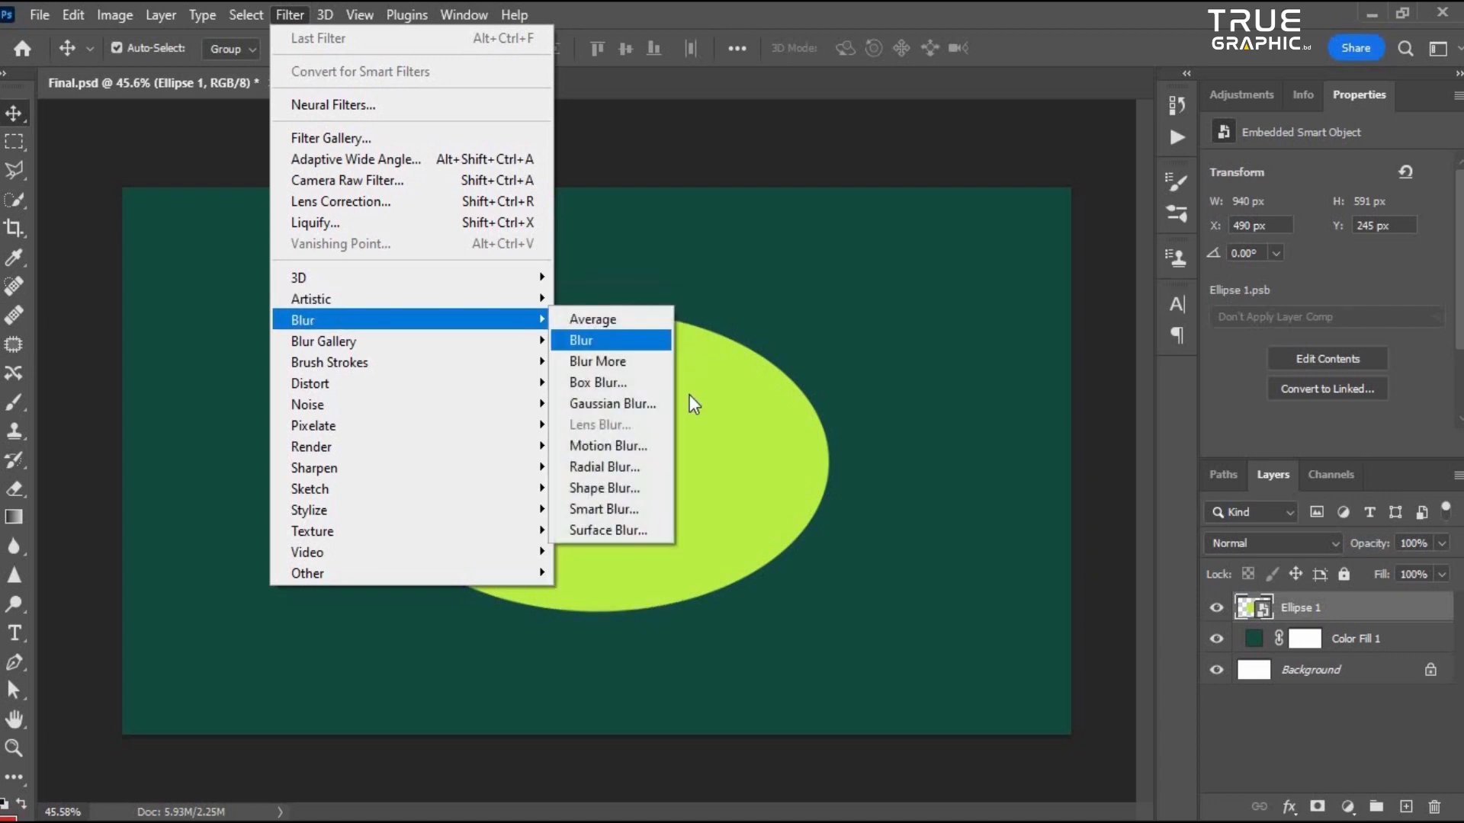
left_click(605, 404)
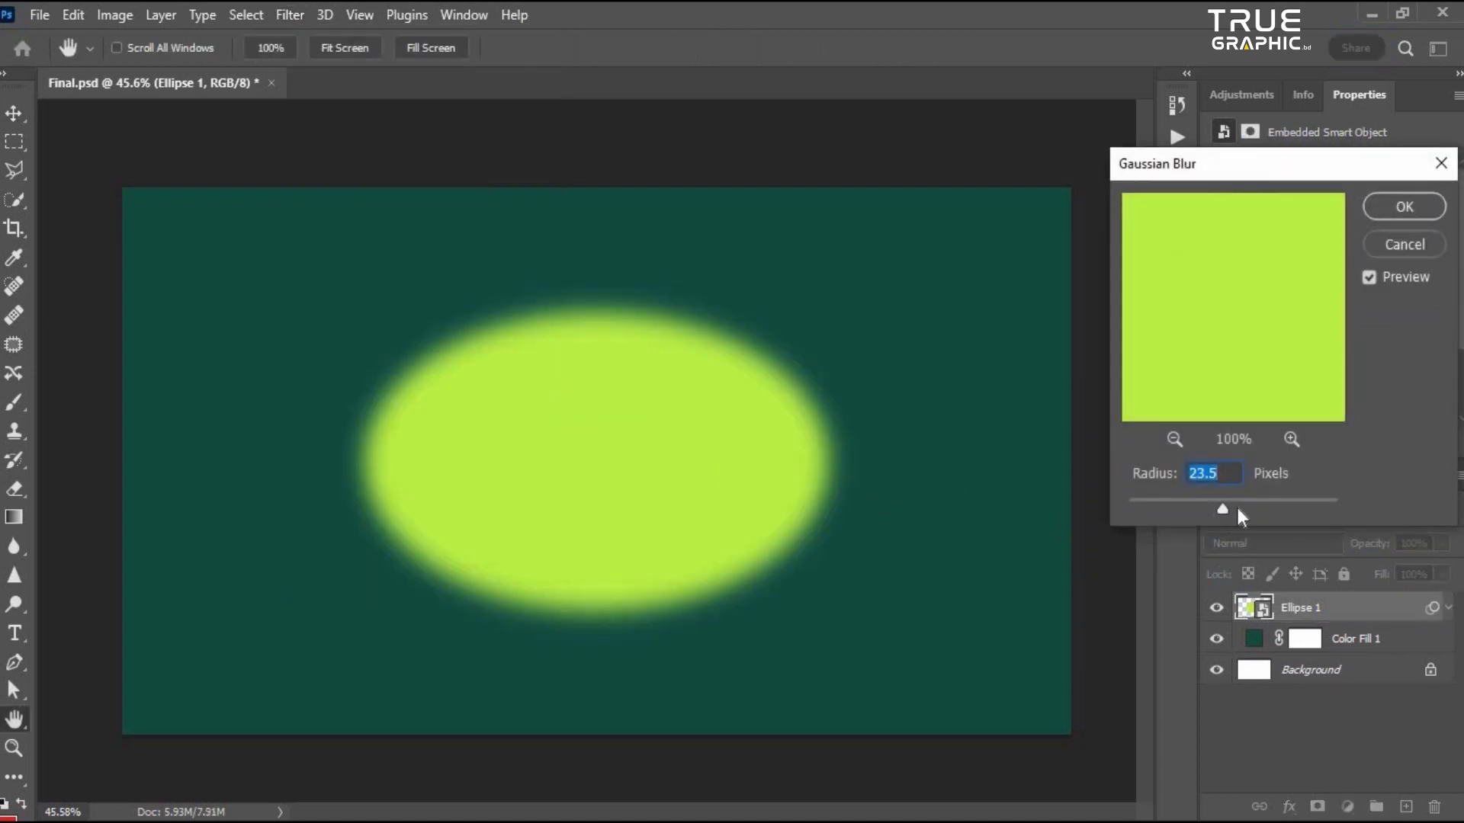
left_click_drag(1253, 503, 1305, 508)
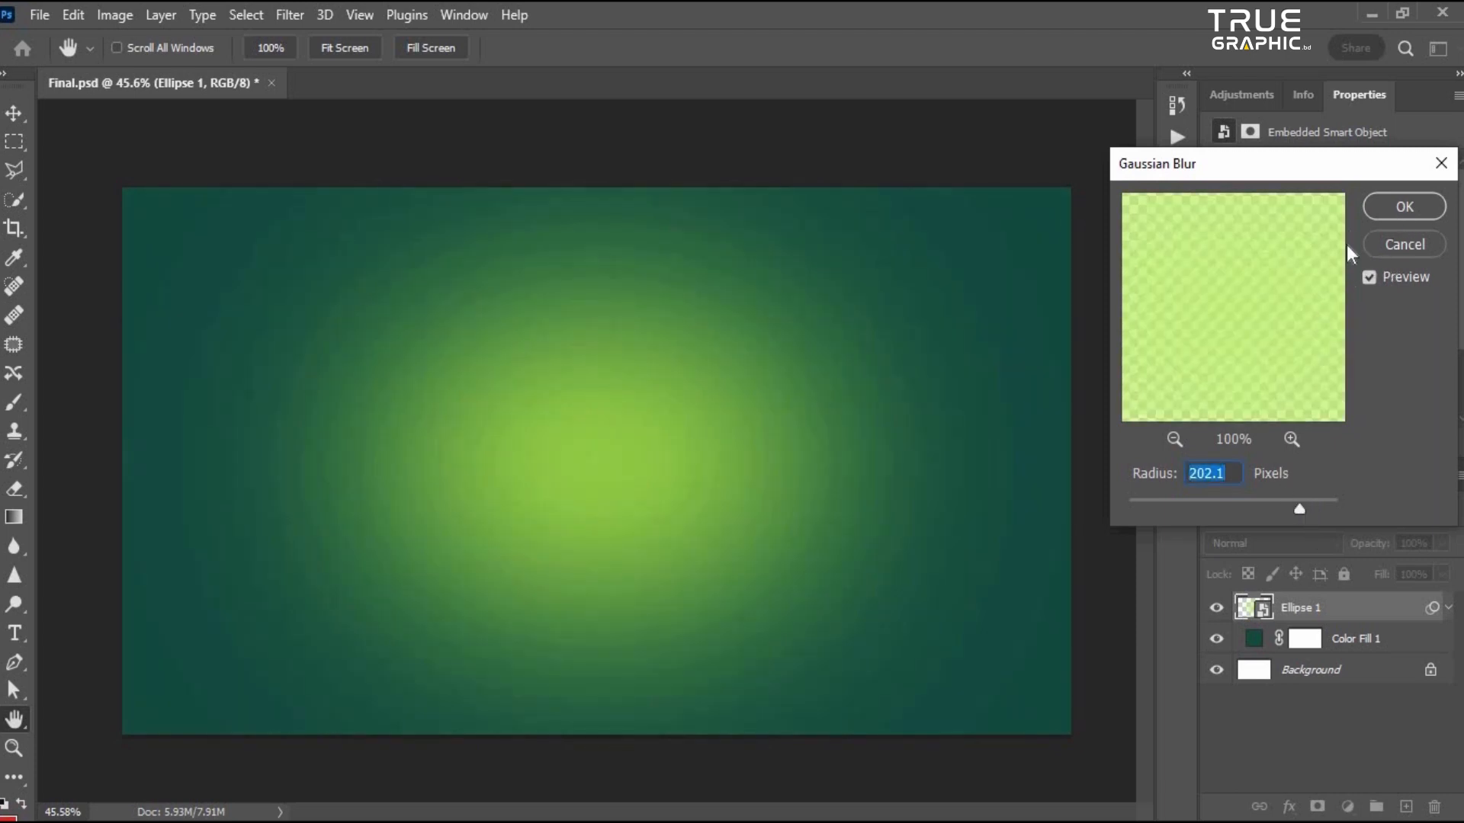
left_click(1383, 208)
scroll(647, 486, "down", 2)
scroll(531, 292, "up", 3)
scroll(594, 488, "up", 1)
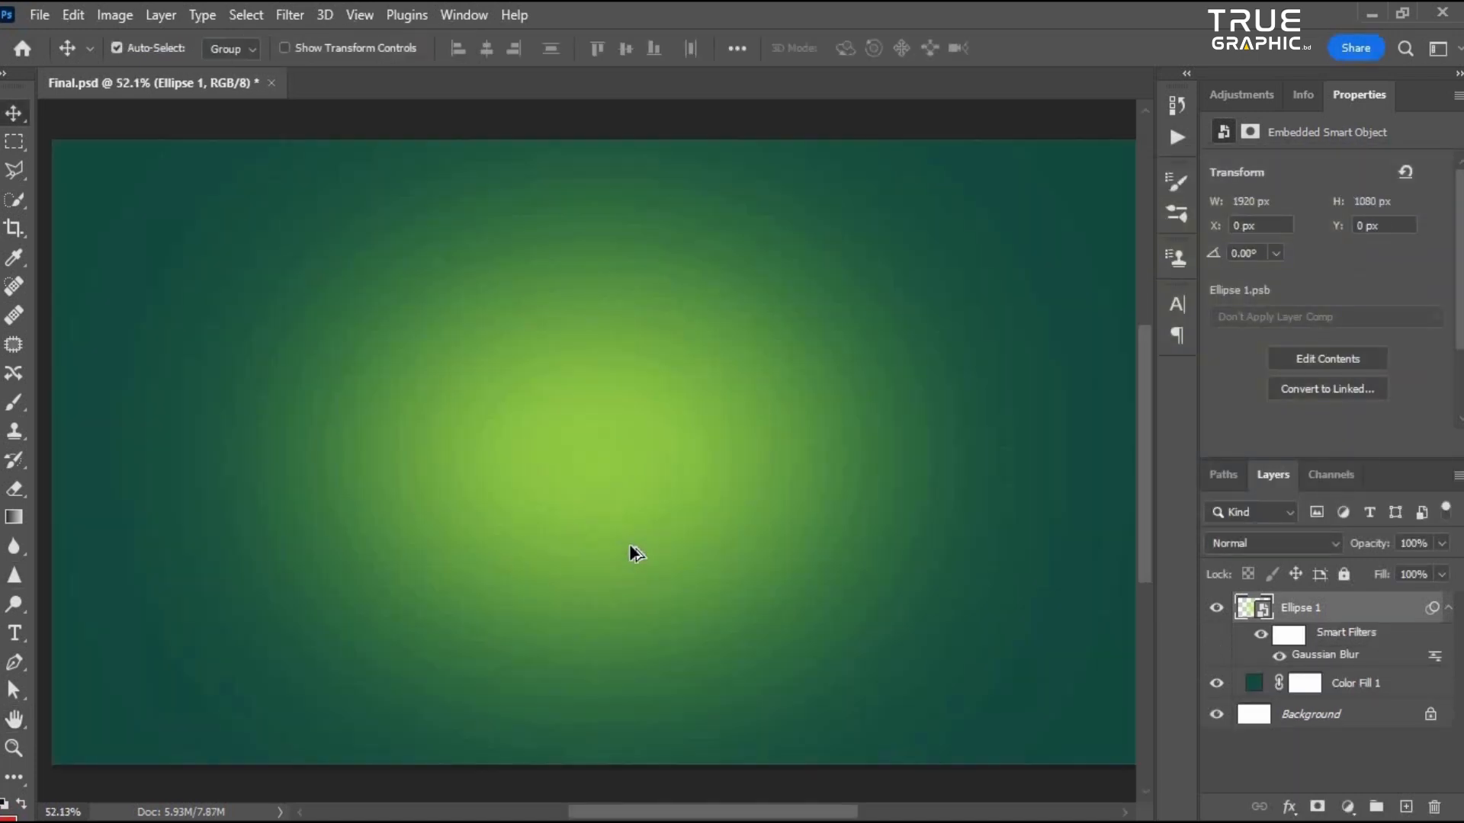
scroll(559, 477, "down", 3)
scroll(683, 504, "up", 2)
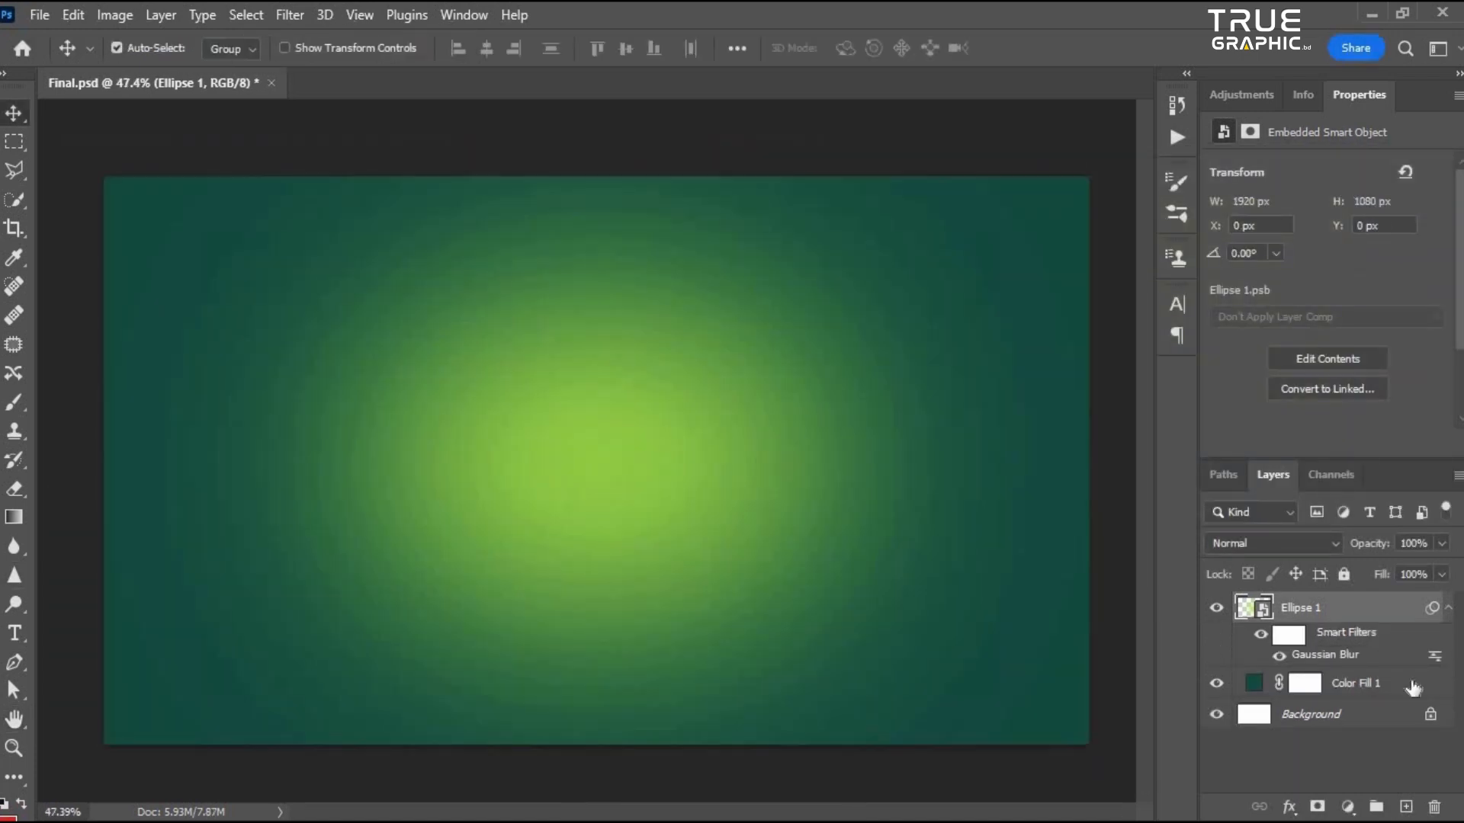
- Select both the blurred ellipse and the color fill layer and combine them into one smart object
left_click(1448, 608)
scroll(526, 517, "down", 2)
scroll(270, 461, "up", 1)
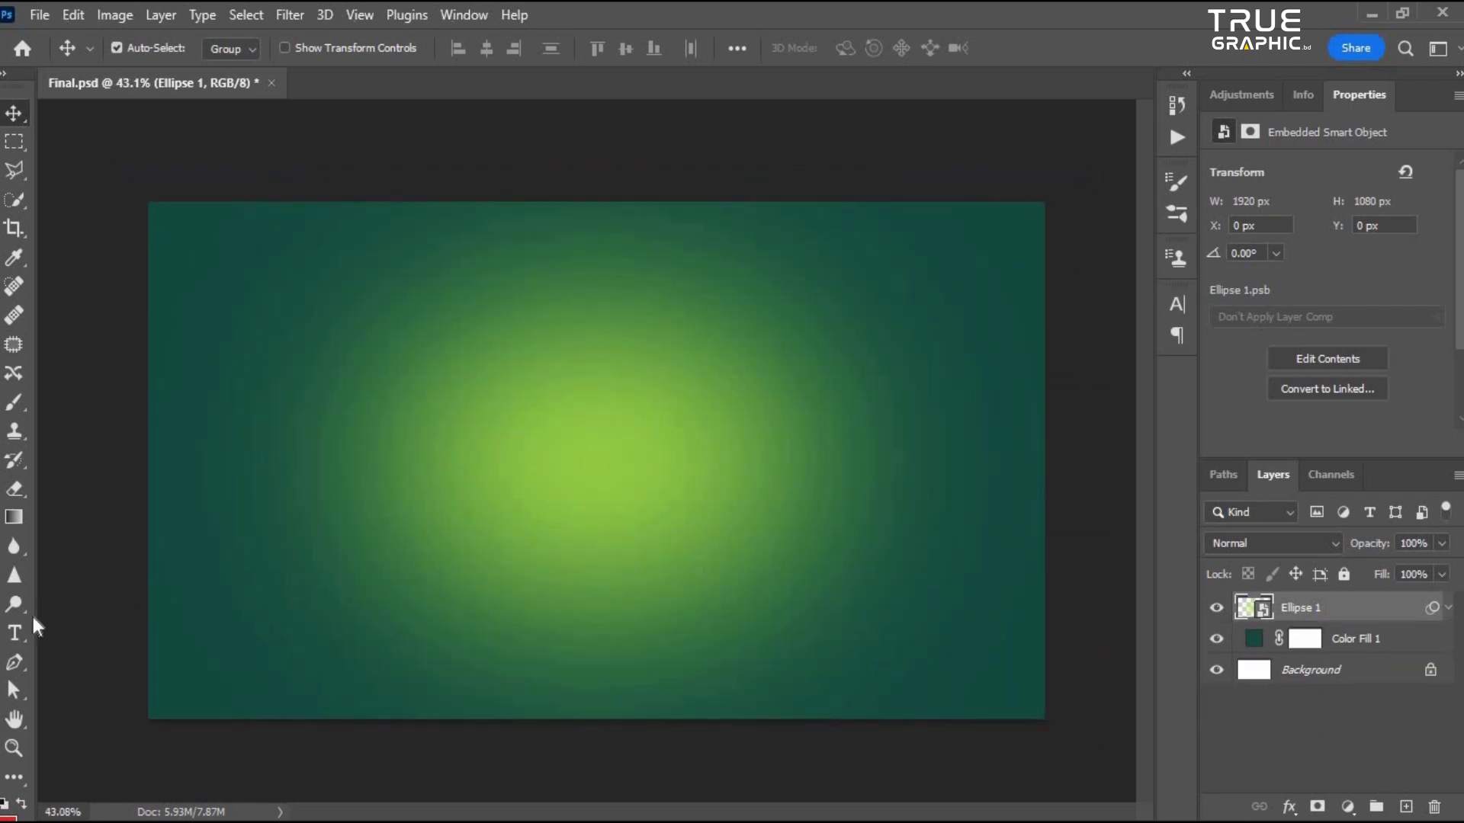
scroll(633, 497, "down", 1)
scroll(648, 500, "up", 1)
left_click(1217, 609)
left_click(1217, 610)
left_click(1218, 641)
left_click(1347, 641)
left_click(1347, 612, "ctrl")
right_click(1355, 607)
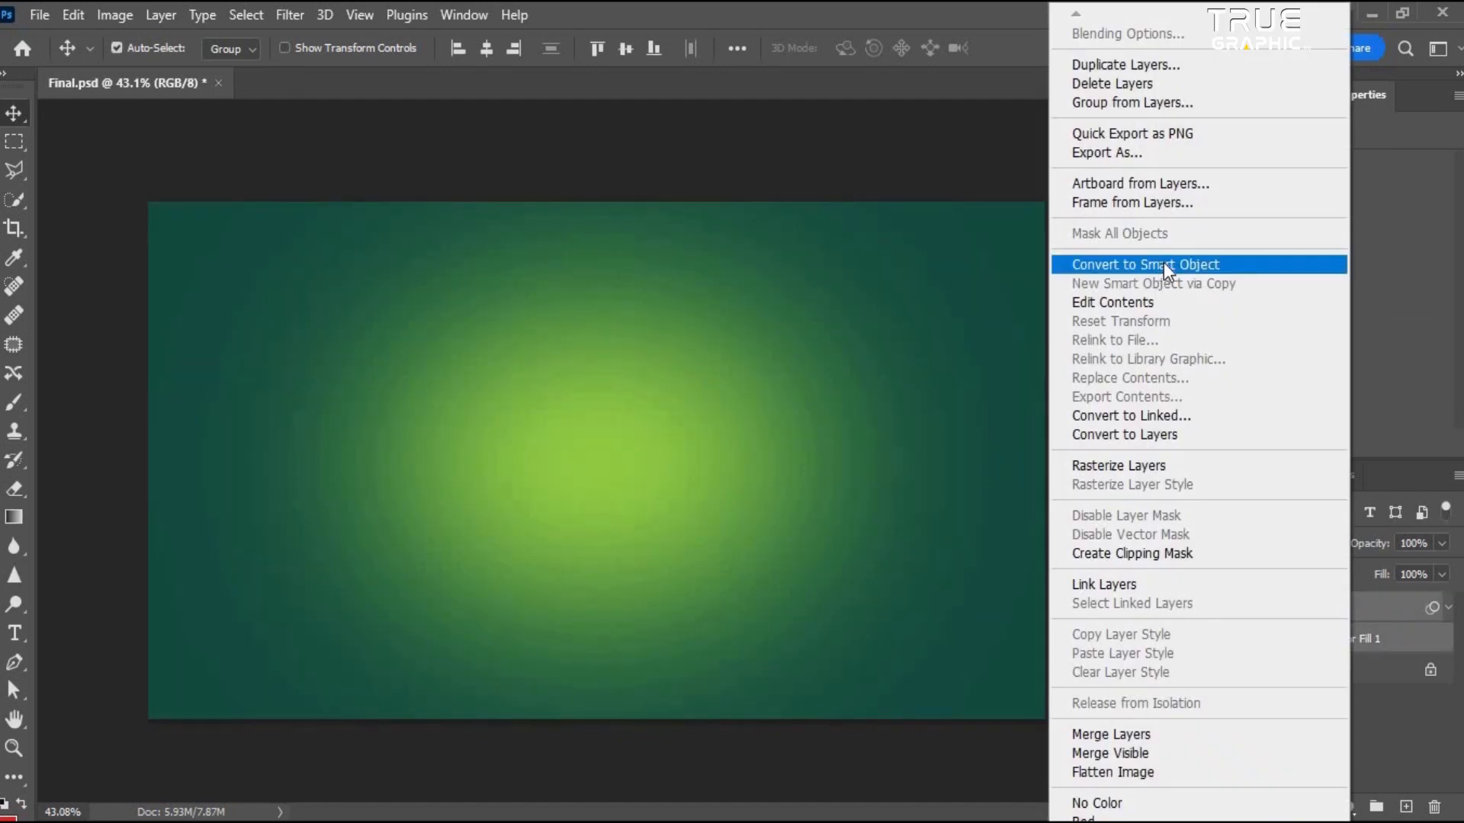
left_click(1164, 263)
scroll(238, 428, "down", 3)
scroll(612, 391, "up", 3)
scroll(611, 391, "down", 2)
scroll(660, 451, "up", 3)
scroll(675, 455, "down", 1)
scroll(675, 459, "down", 2)
scroll(661, 466, "up", 3)
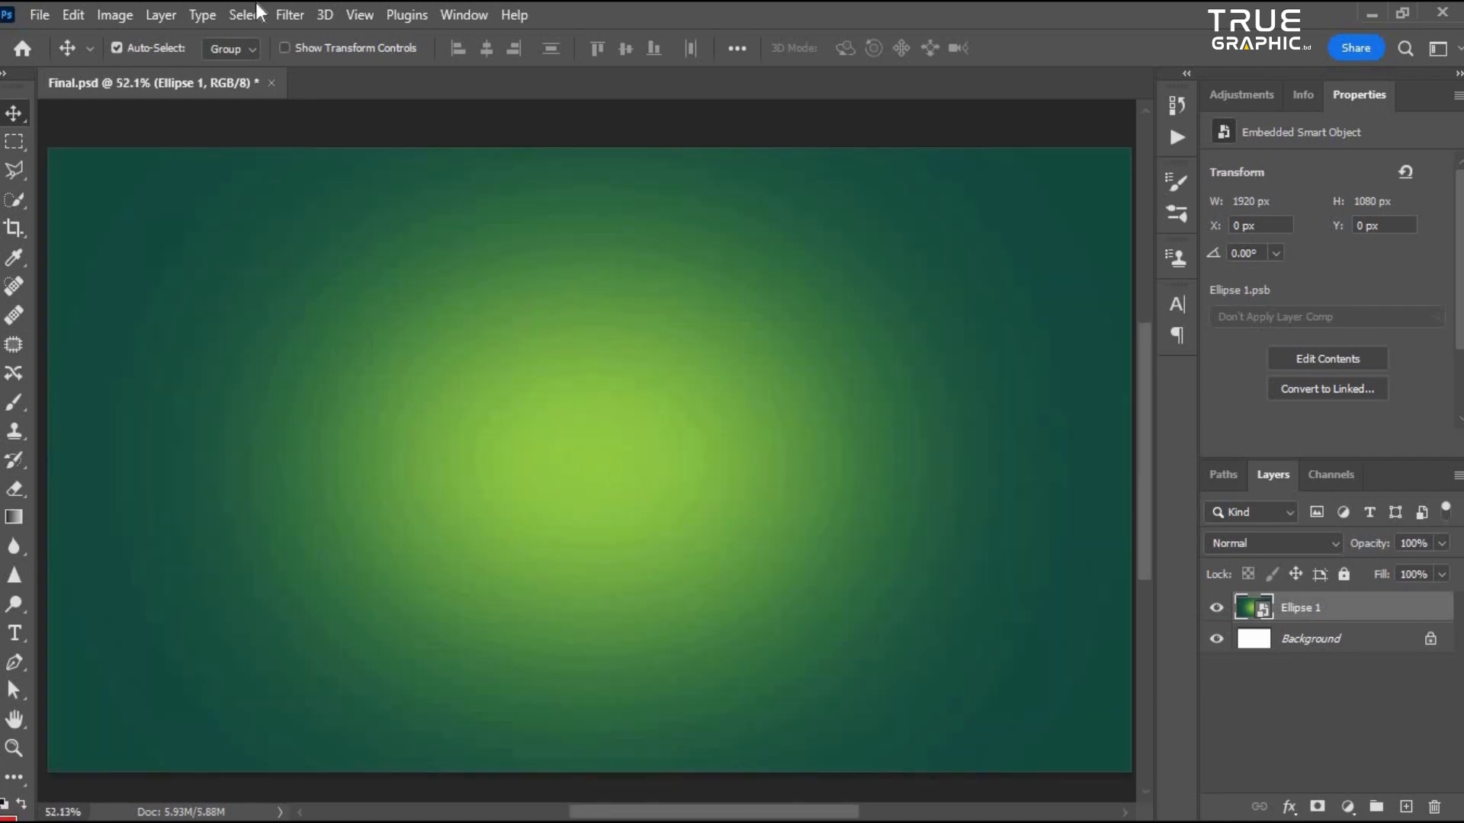
- Apply an Add Noise filter to the combined smart object
left_click(303, 12)
mouse_move(334, 408)
left_click(598, 401)
left_click_drag(769, 102, 873, 124)
mouse_move(691, 453)
left_mouse_down()
mouse_move(704, 452)
mouse_move(690, 455)
left_mouse_up()
left_click(935, 146)
scroll(572, 409, "down", 5)
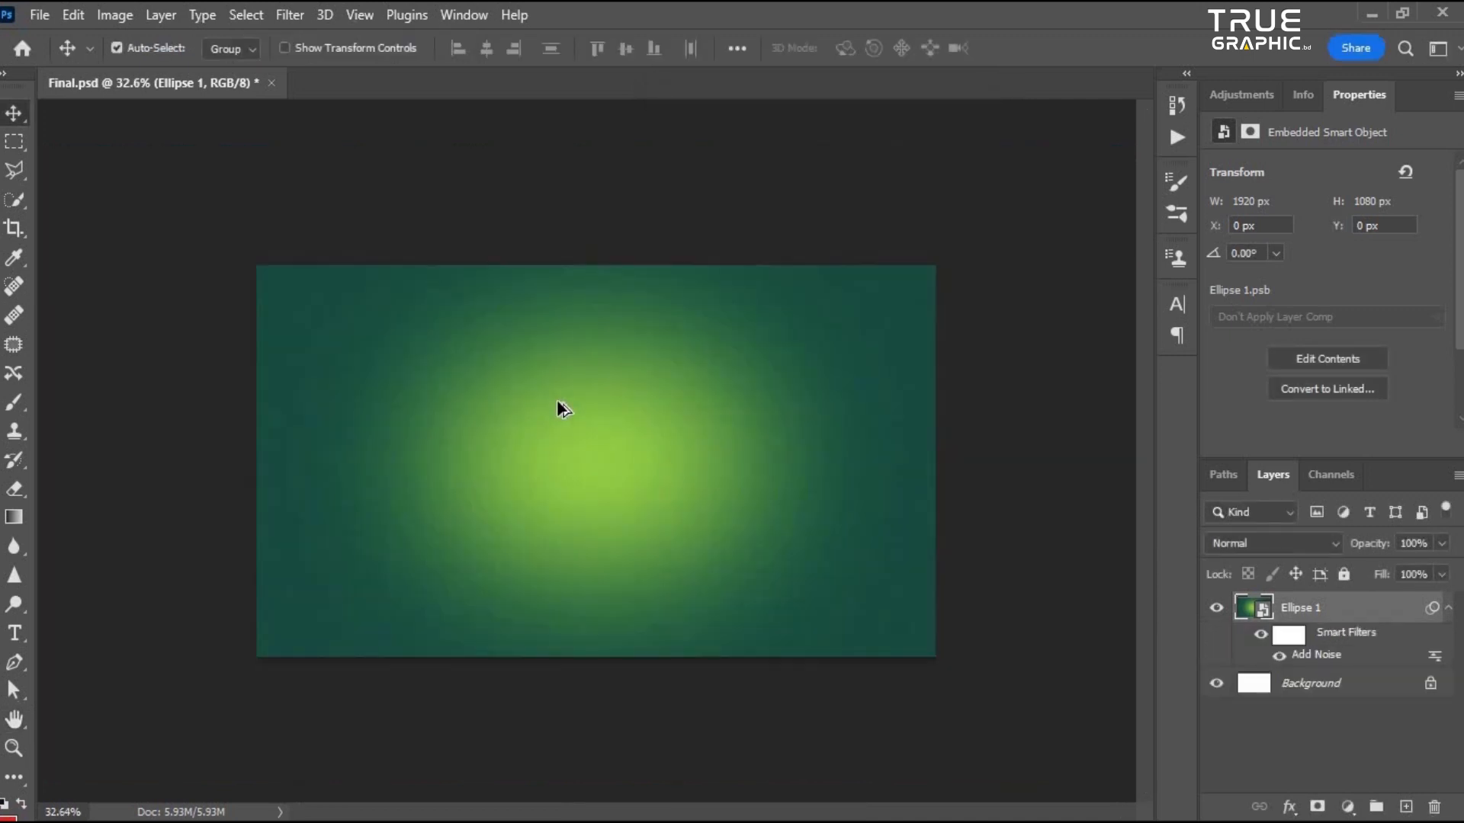
- Apply a Gaussian Blur with a radius of about 98.5 pixels to the combined smart object
scroll(557, 404, "up", 5)
scroll(515, 342, "down", 1)
left_click(283, 13)
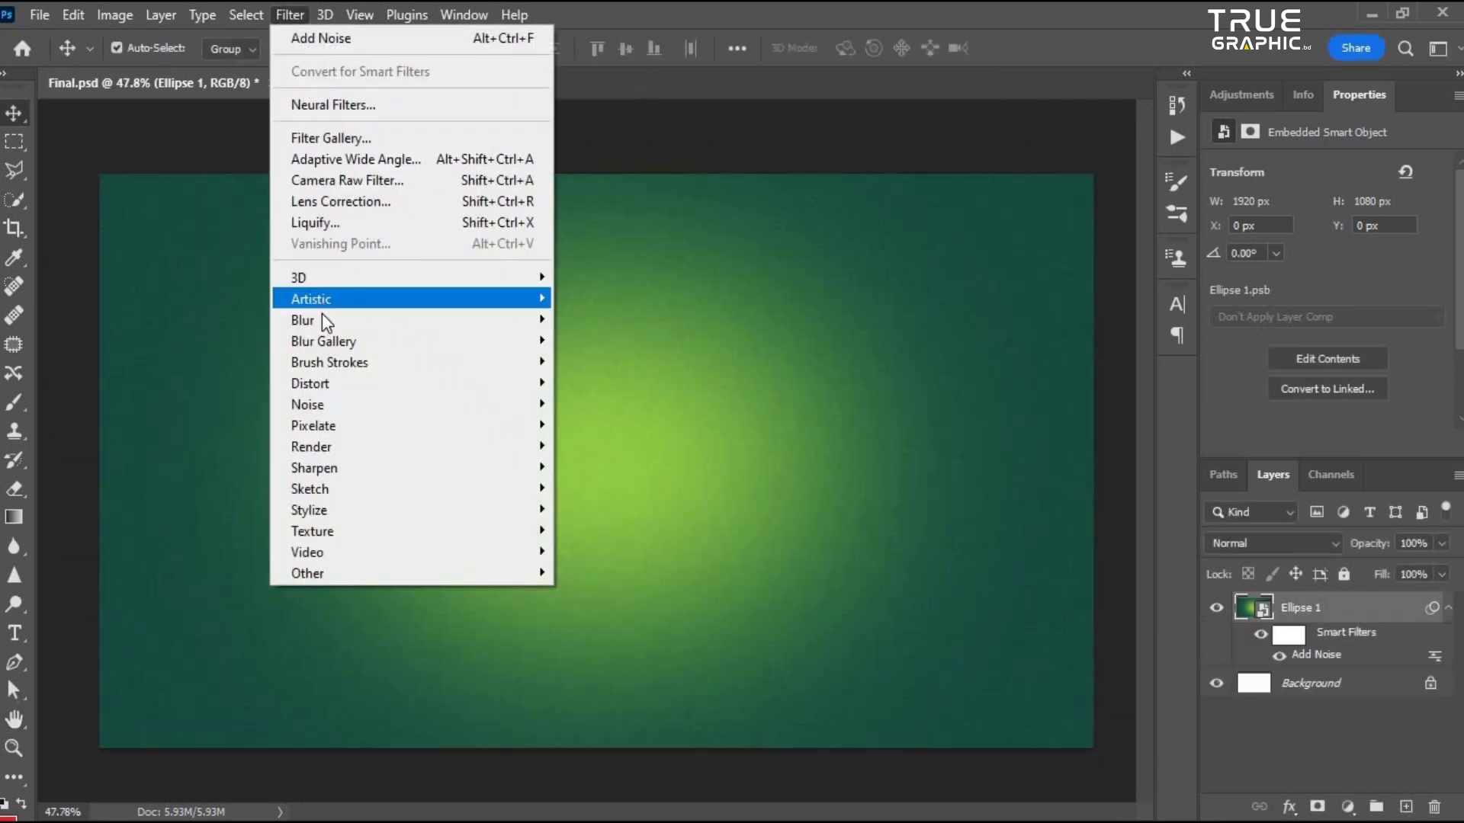
mouse_move(323, 315)
left_click(620, 406)
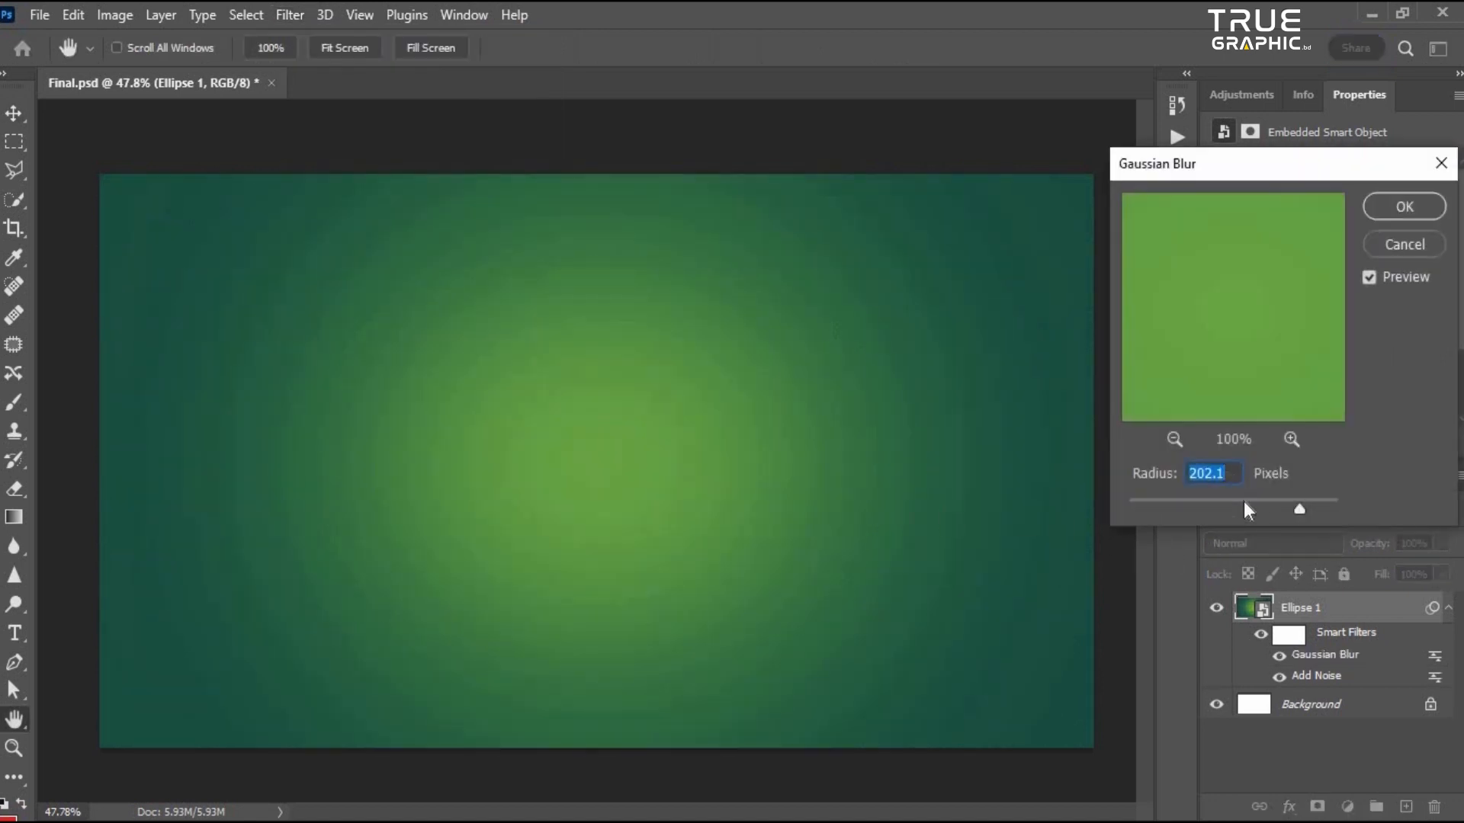
mouse_move(1261, 501)
left_mouse_down()
mouse_move(1181, 514)
mouse_move(1254, 493)
mouse_move(1257, 507)
left_mouse_up()
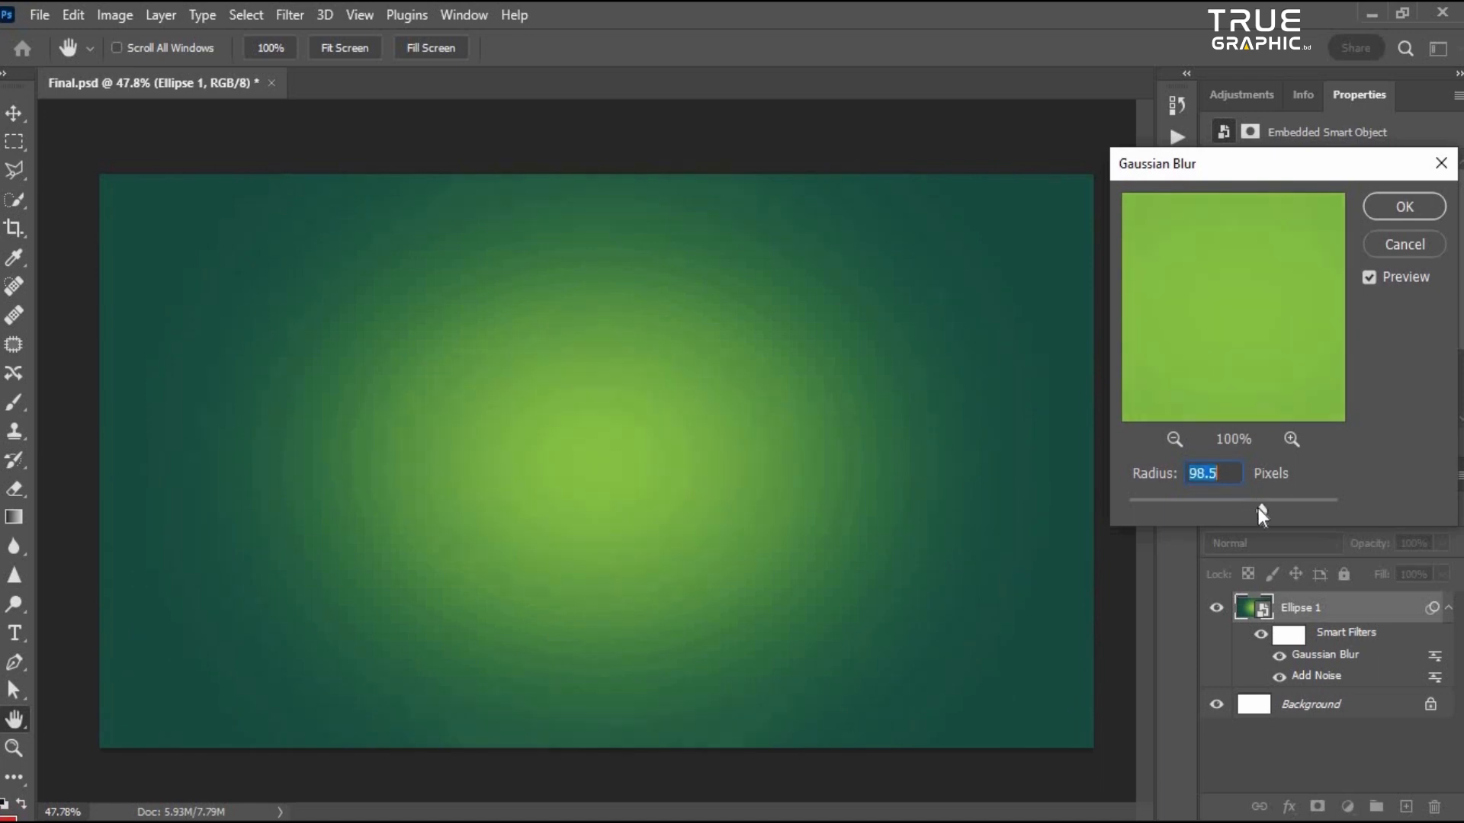
left_click(1414, 207)
- Type the word FRESH as a text layer in the middle of the canvas and commit it
scroll(448, 386, "down", 3)
scroll(763, 488, "up", 5)
scroll(808, 502, "down", 5)
scroll(987, 595, "up", 3)
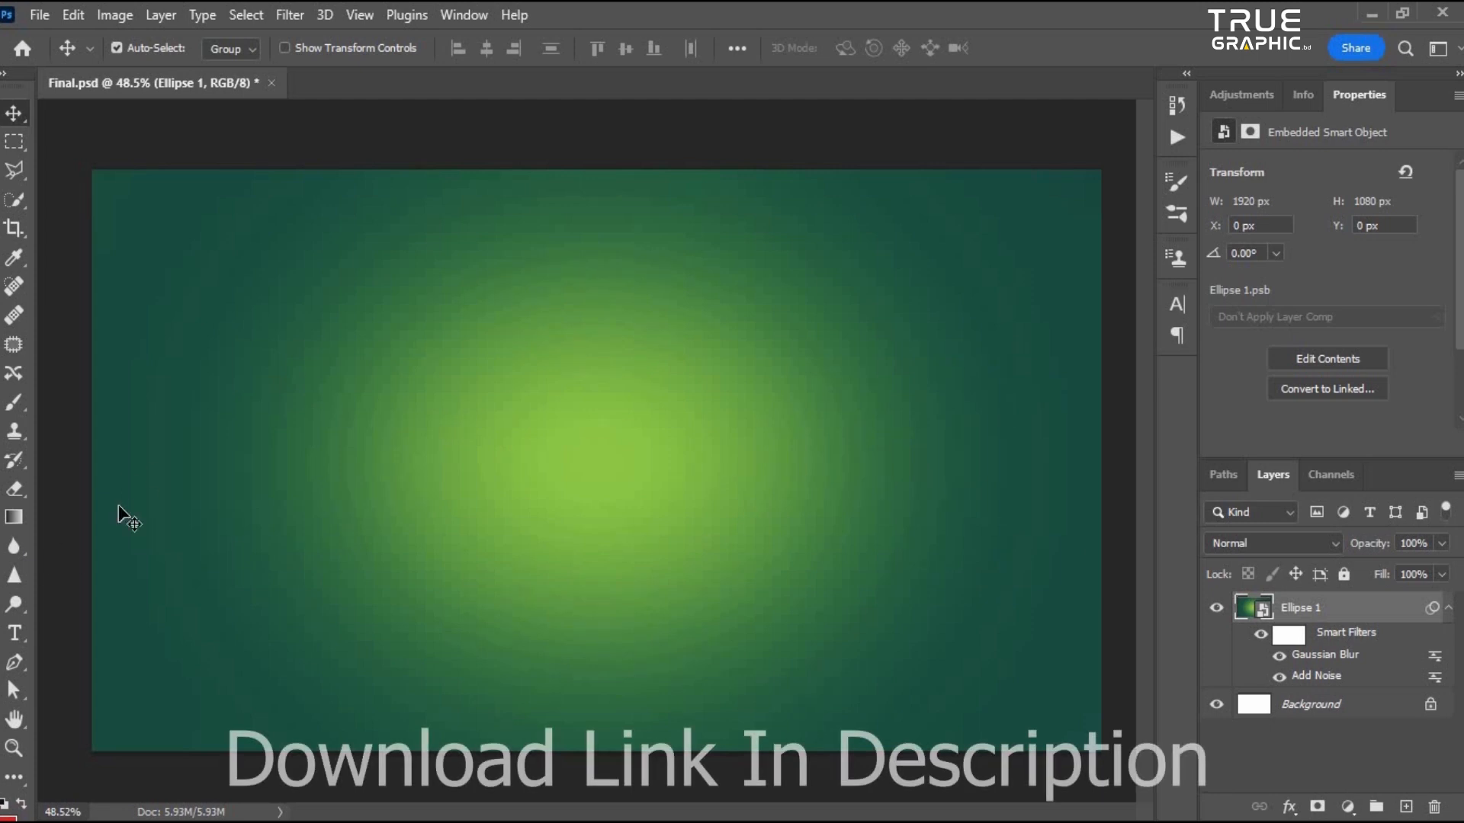
left_click(16, 639)
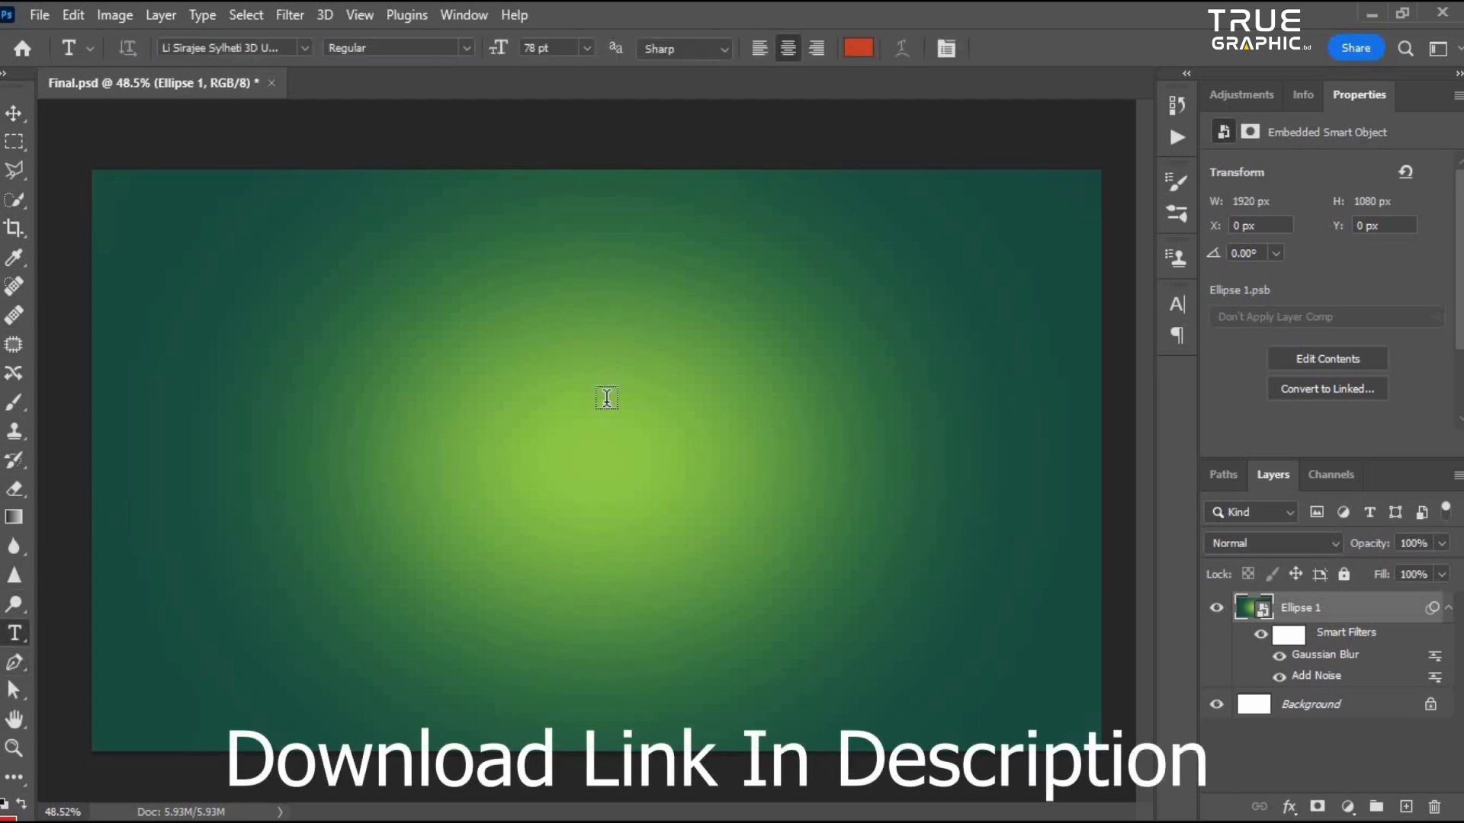
left_click(1448, 607)
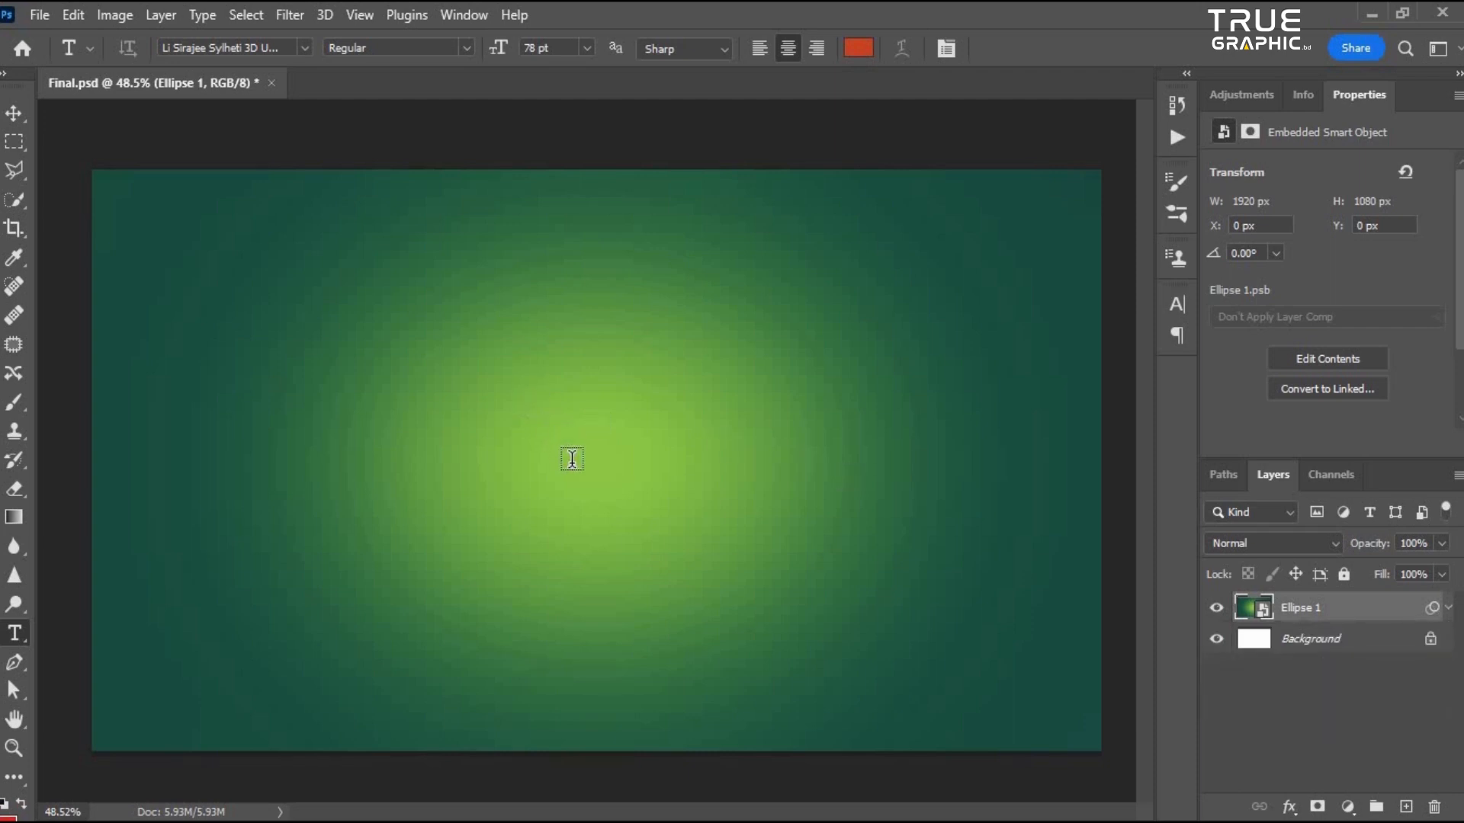
left_click(590, 474)
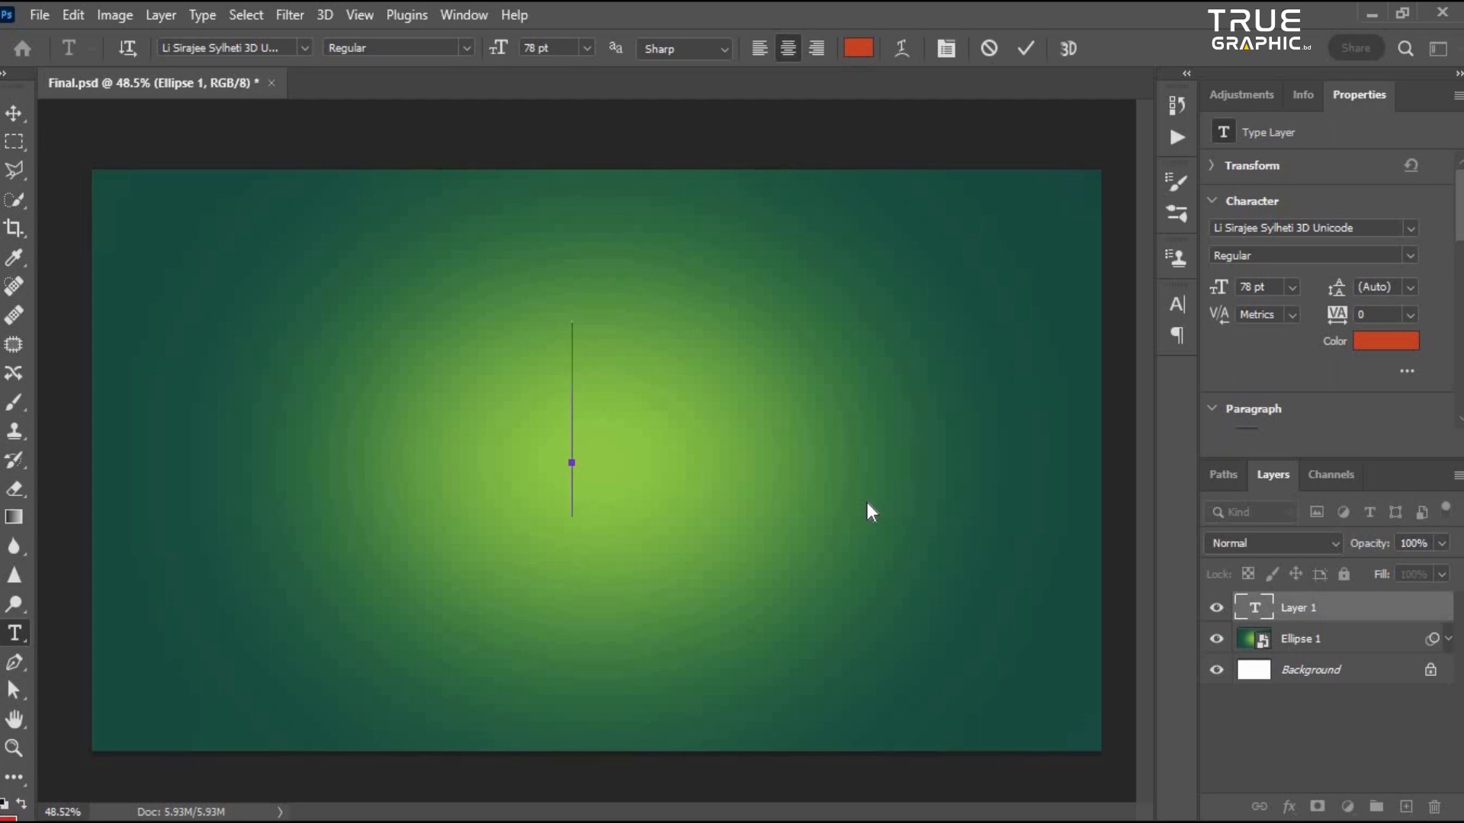
type("FRESH")
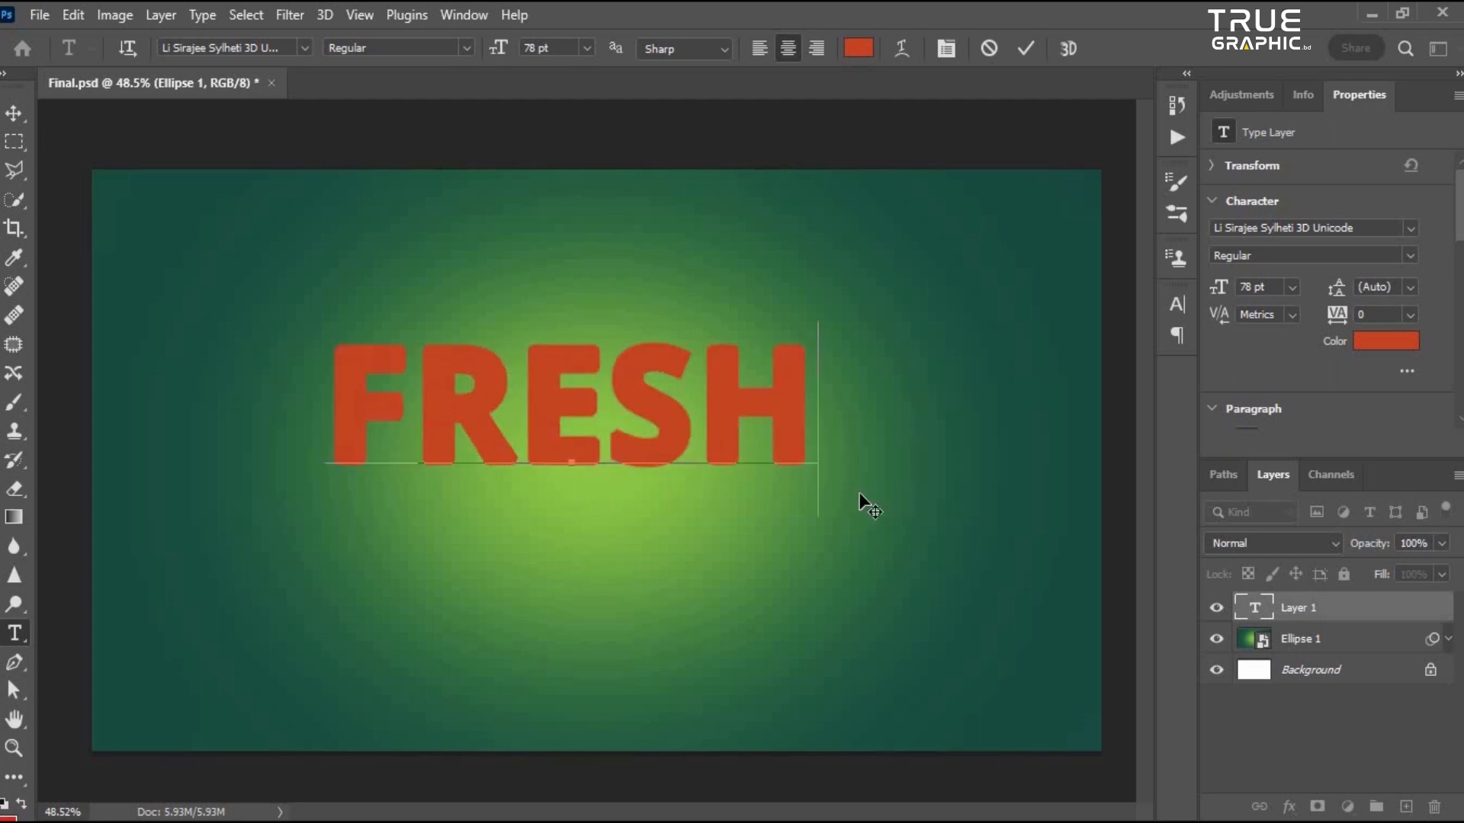
left_click(853, 482)
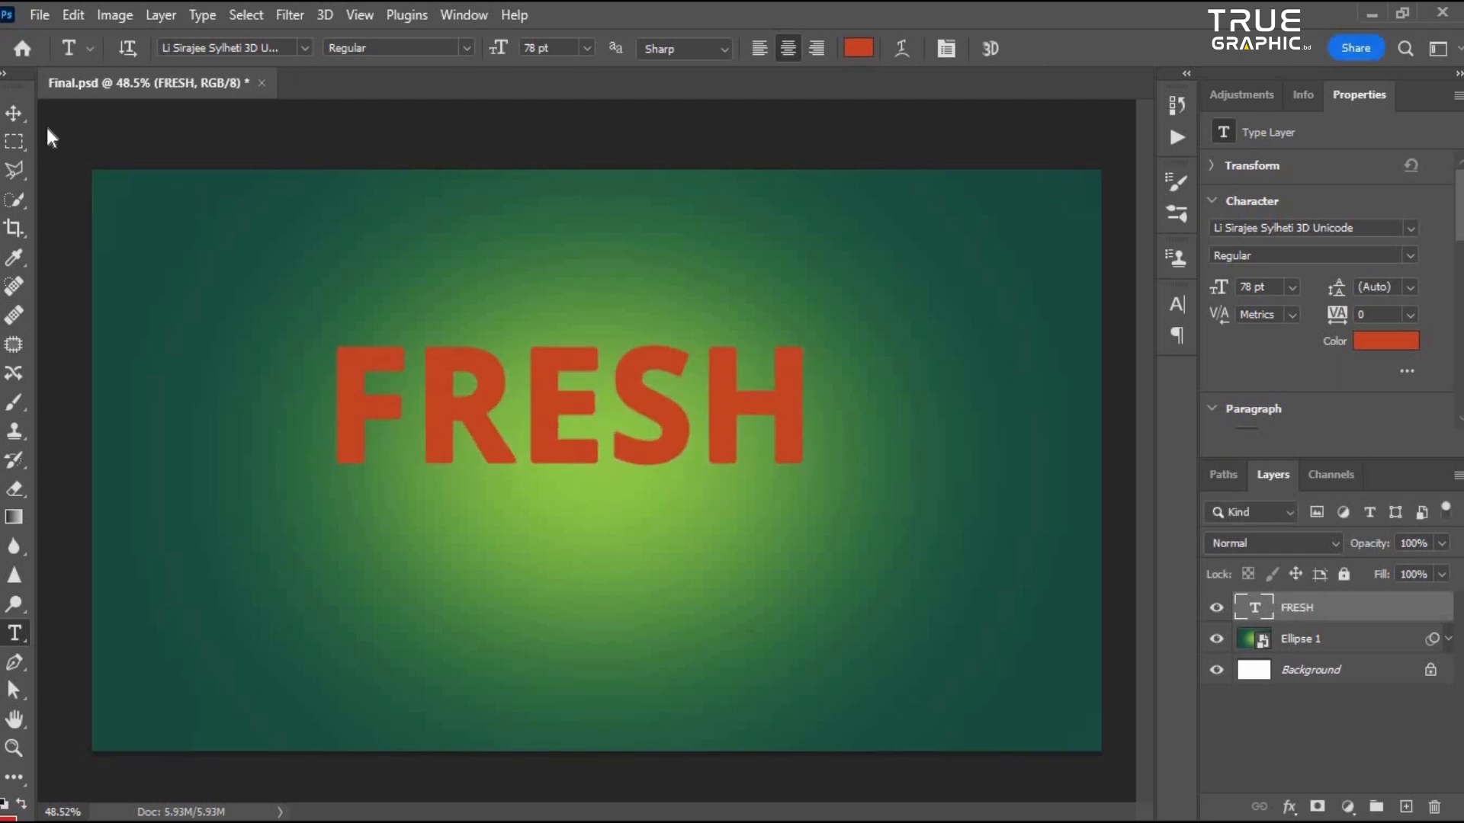
left_click(14, 114)
- Convert the FRESH text layer to a smart object
scroll(616, 405, "down", 2)
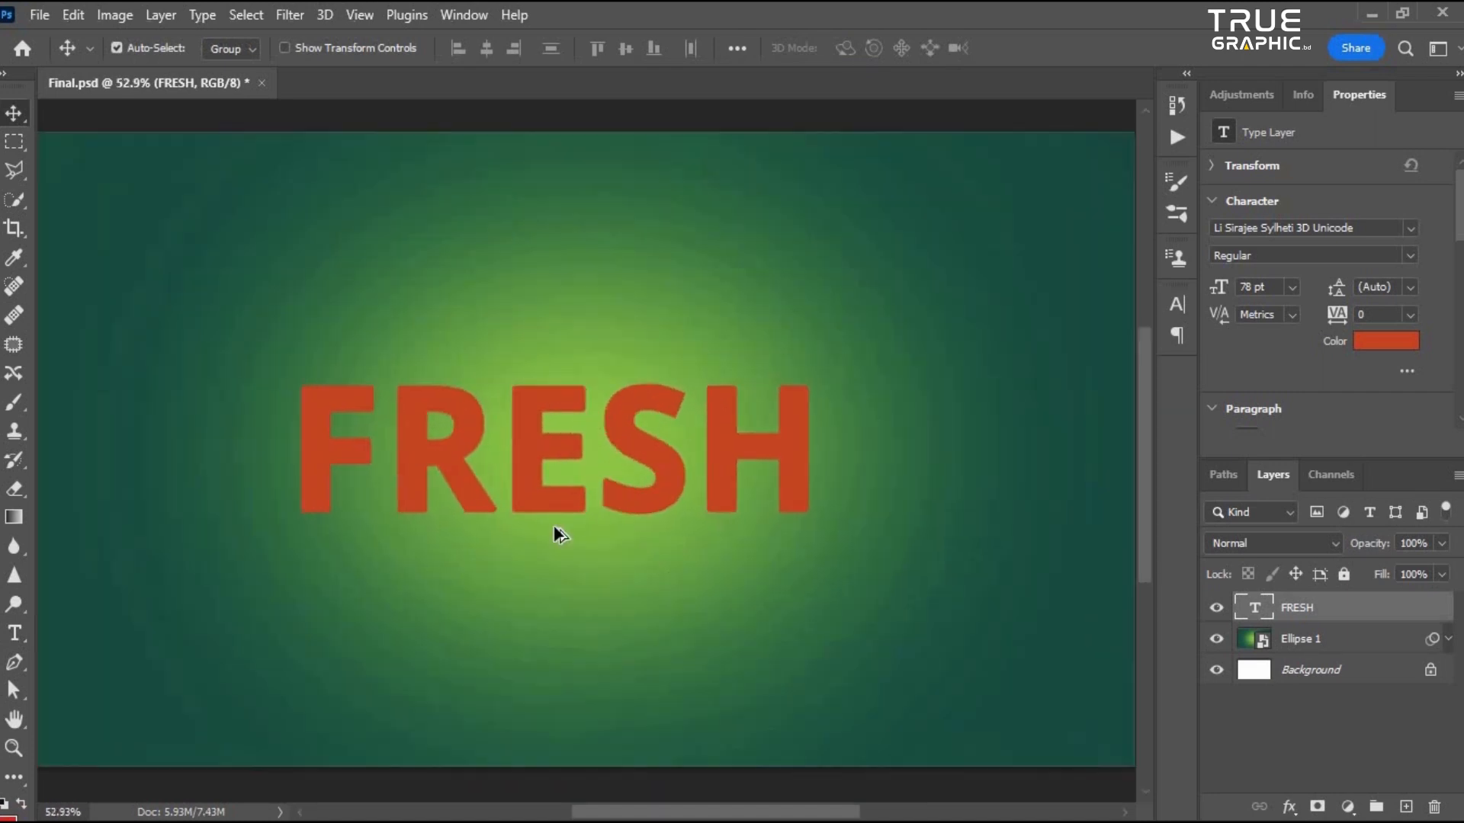
scroll(570, 500, "up", 3)
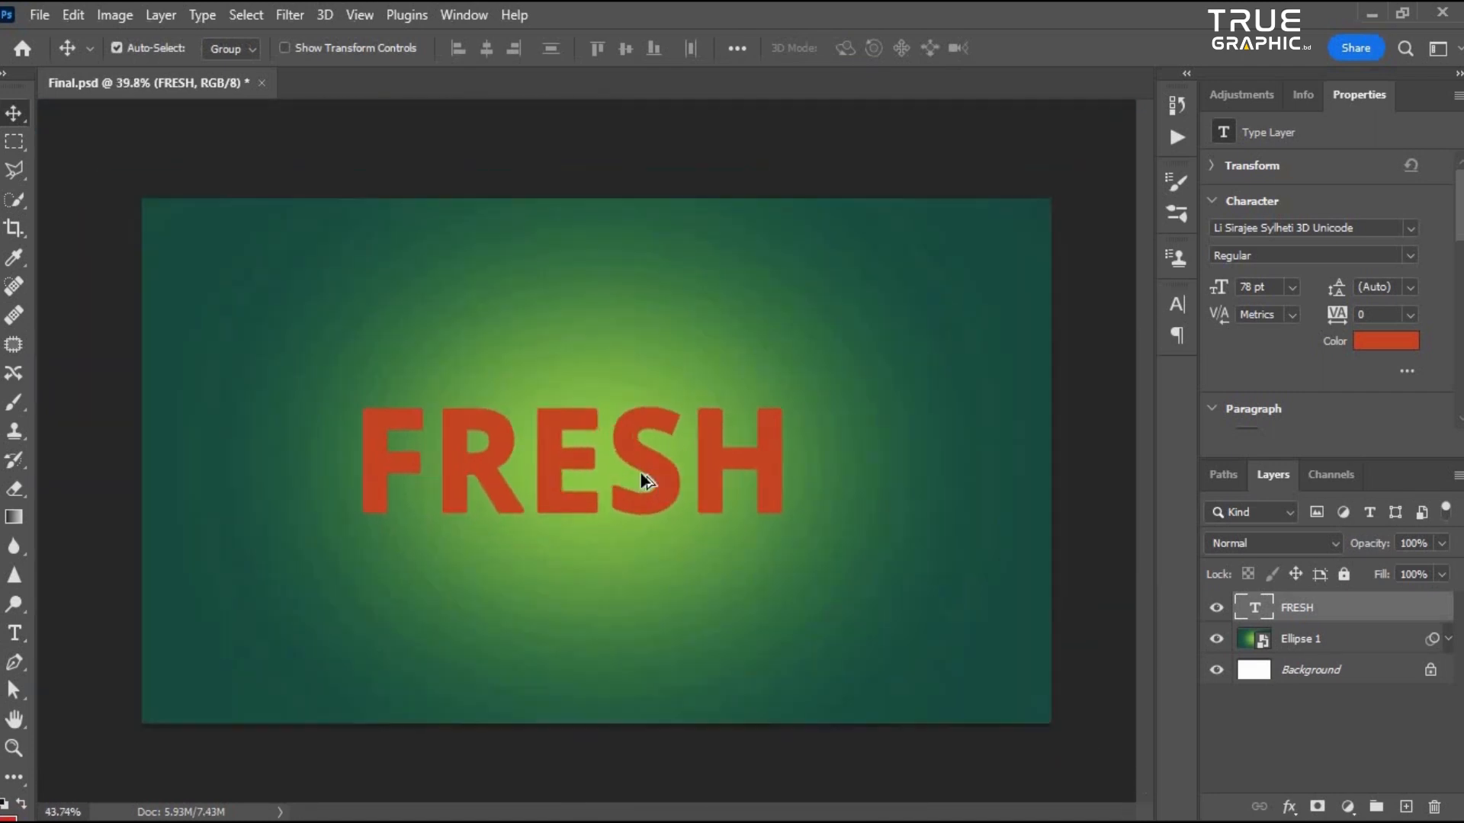
scroll(592, 502, "down", 2)
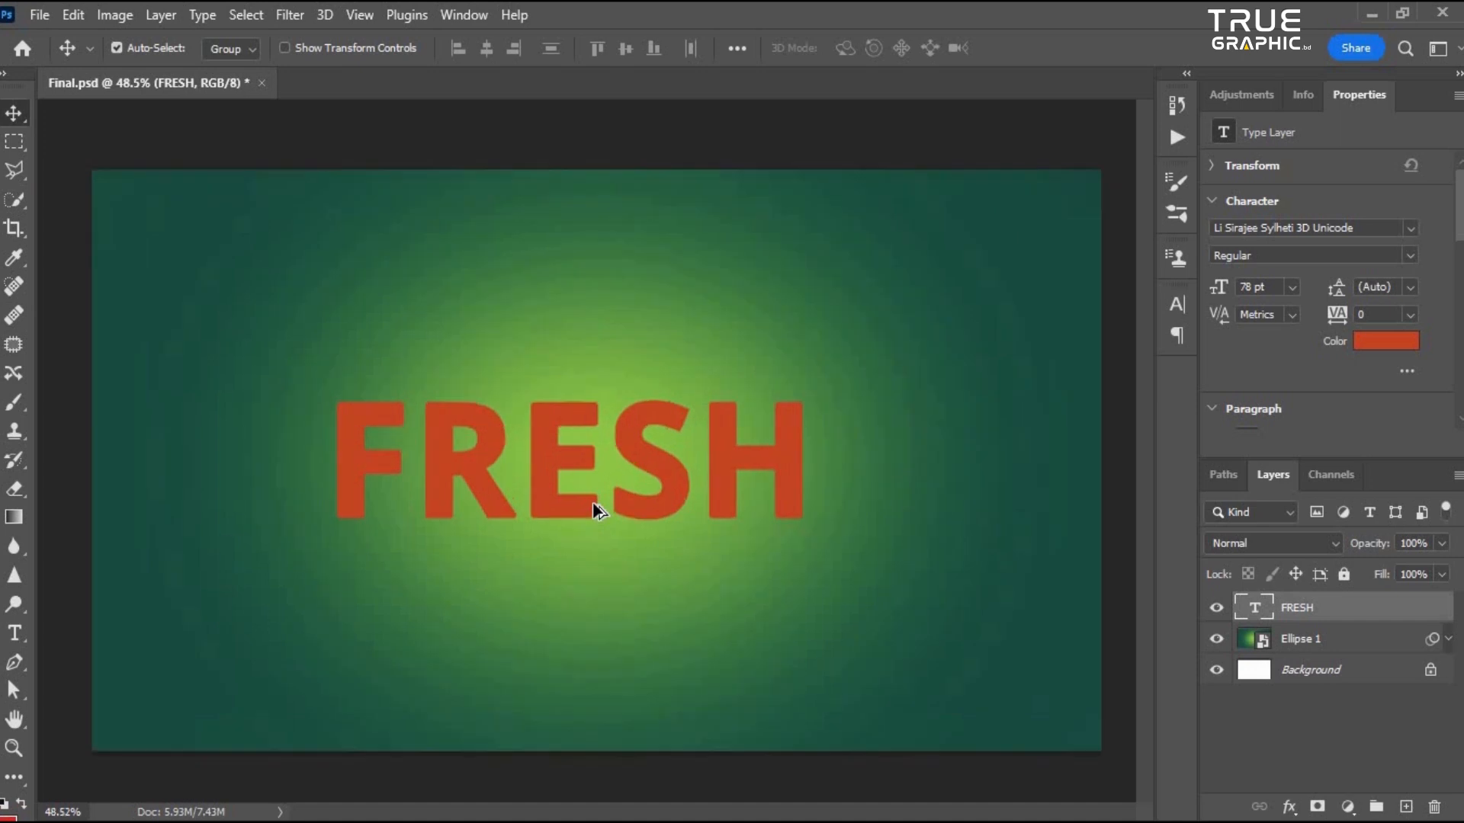
scroll(646, 491, "down", 1)
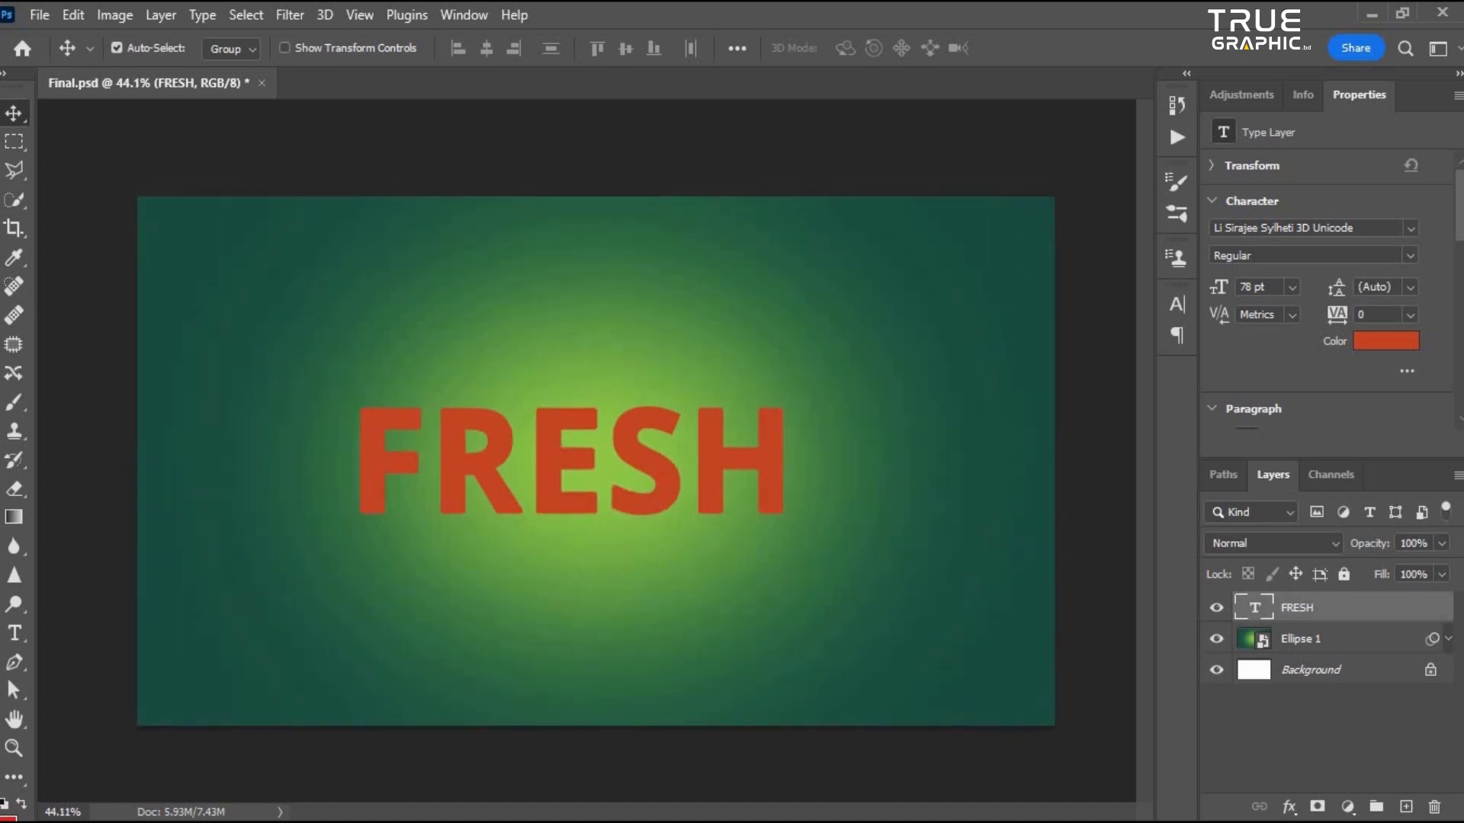
right_click(1387, 608)
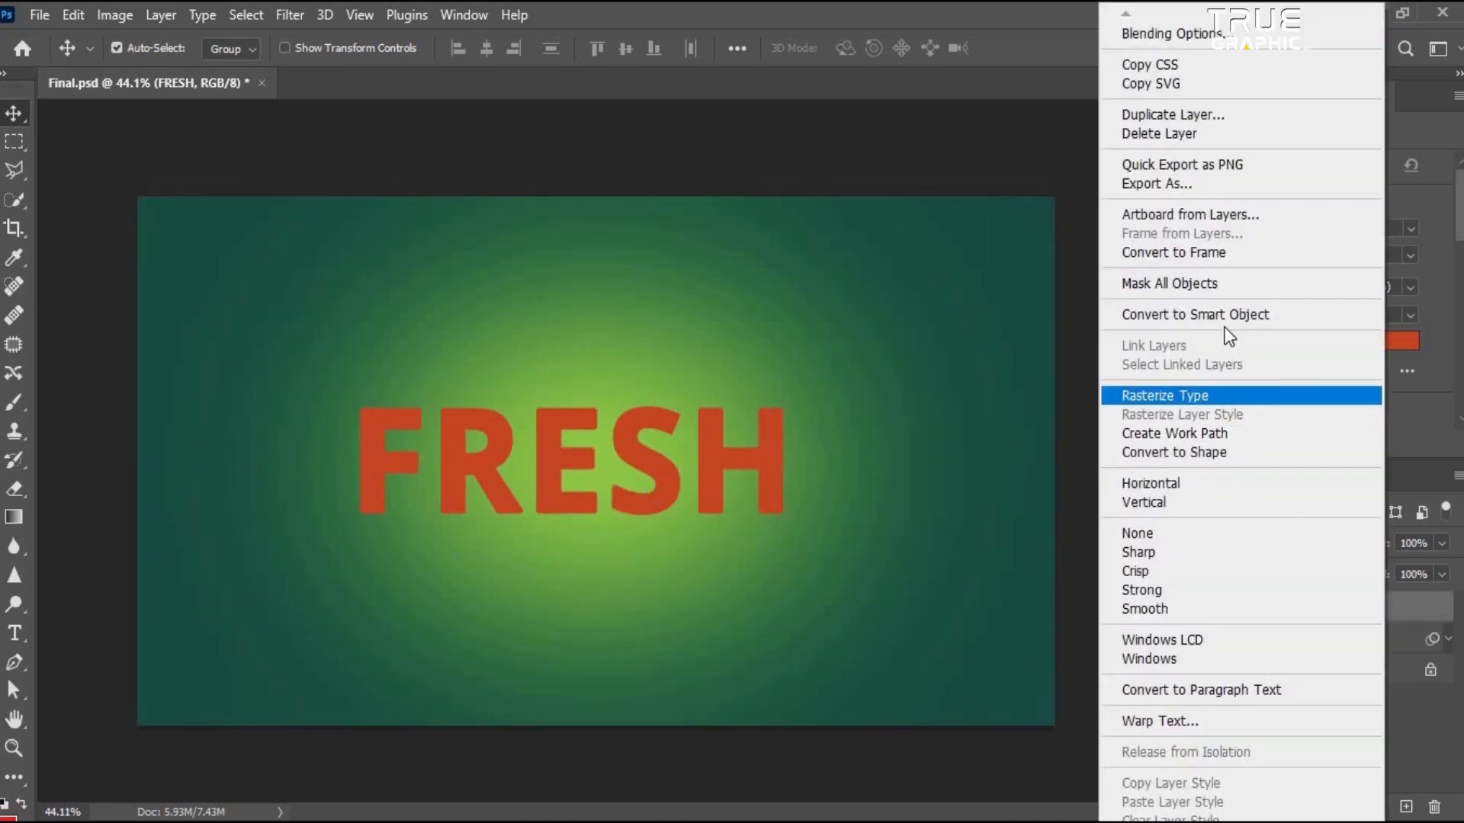
left_click(1250, 314)
scroll(584, 485, "down", 3)
scroll(587, 491, "up", 3)
scroll(731, 503, "up", 2)
scroll(1128, 663, "down", 3)
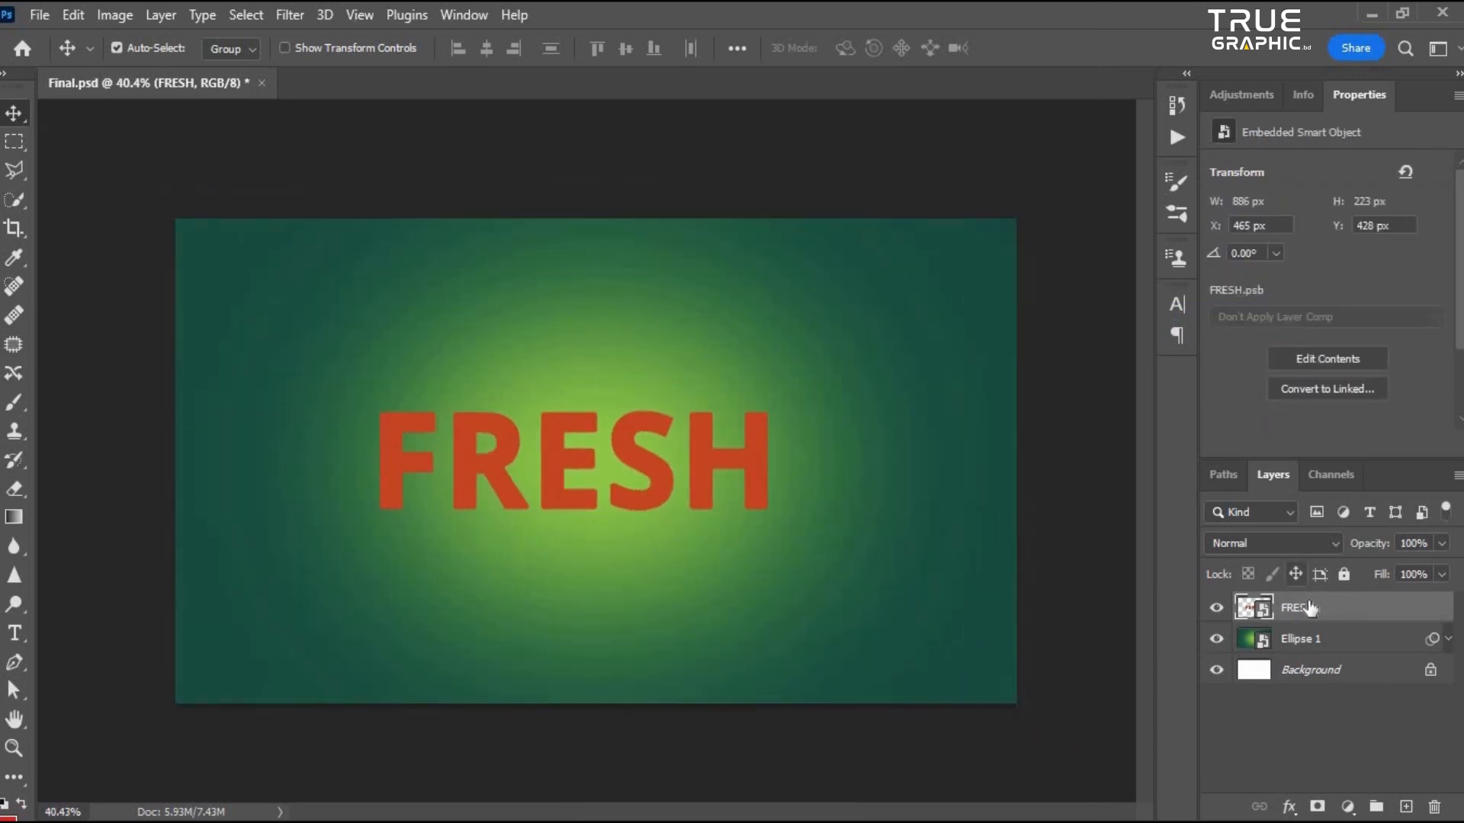
left_click(1218, 609)
left_click(1217, 609)
scroll(875, 555, "up", 3)
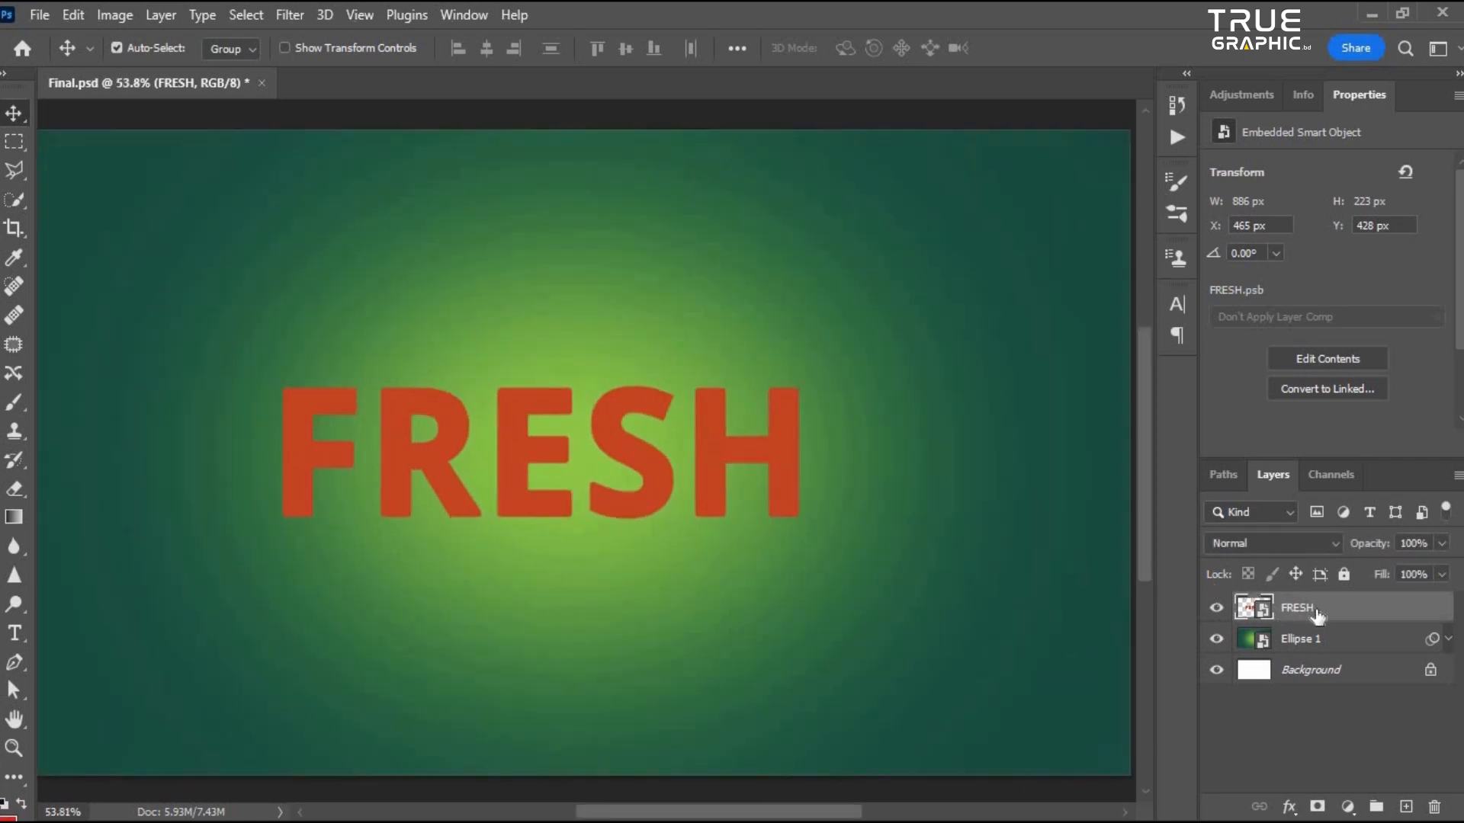
scroll(605, 504, "down", 3)
scroll(608, 506, "up", 4)
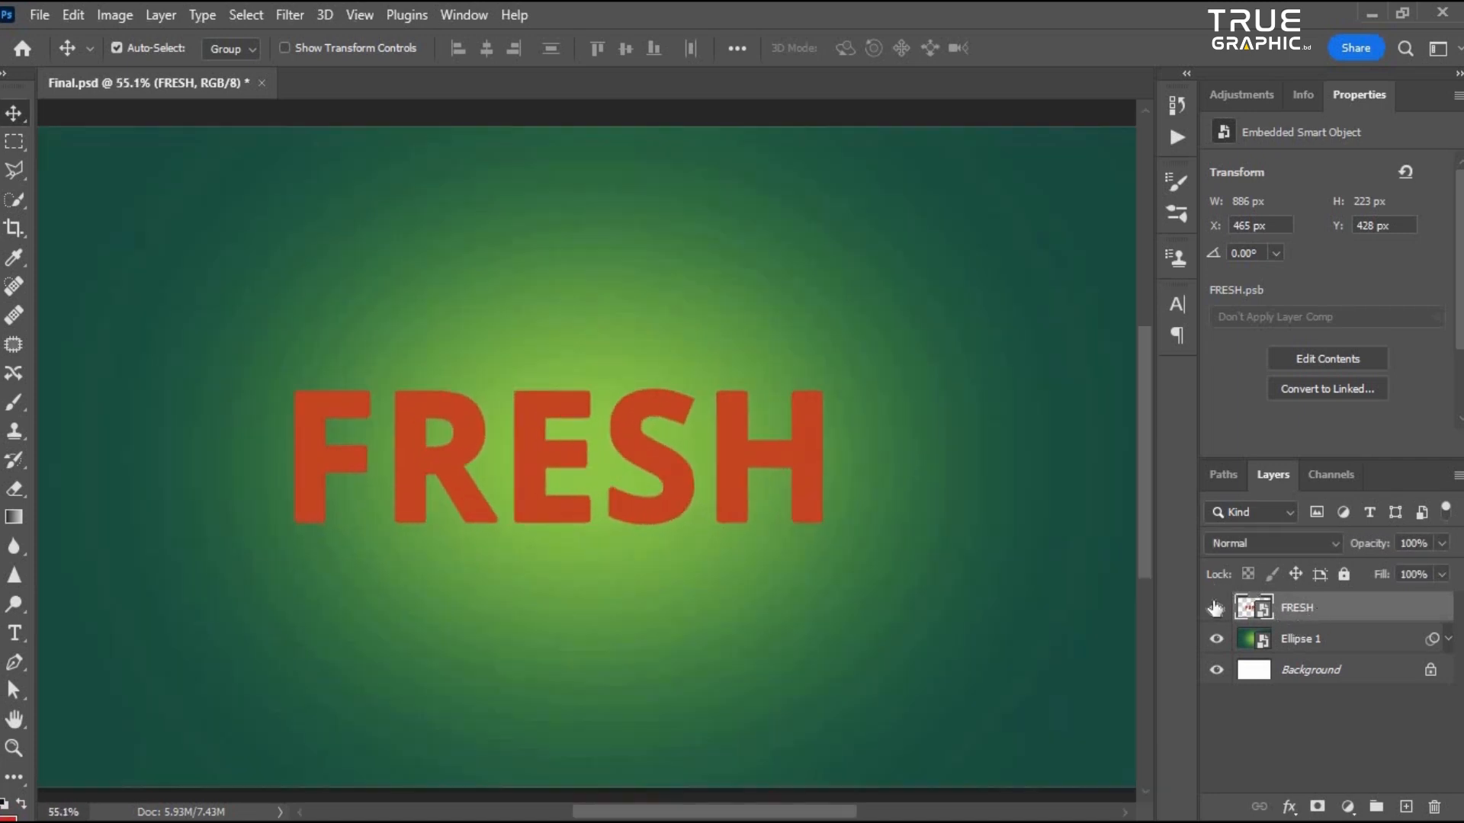
scroll(789, 526, "down", 1)
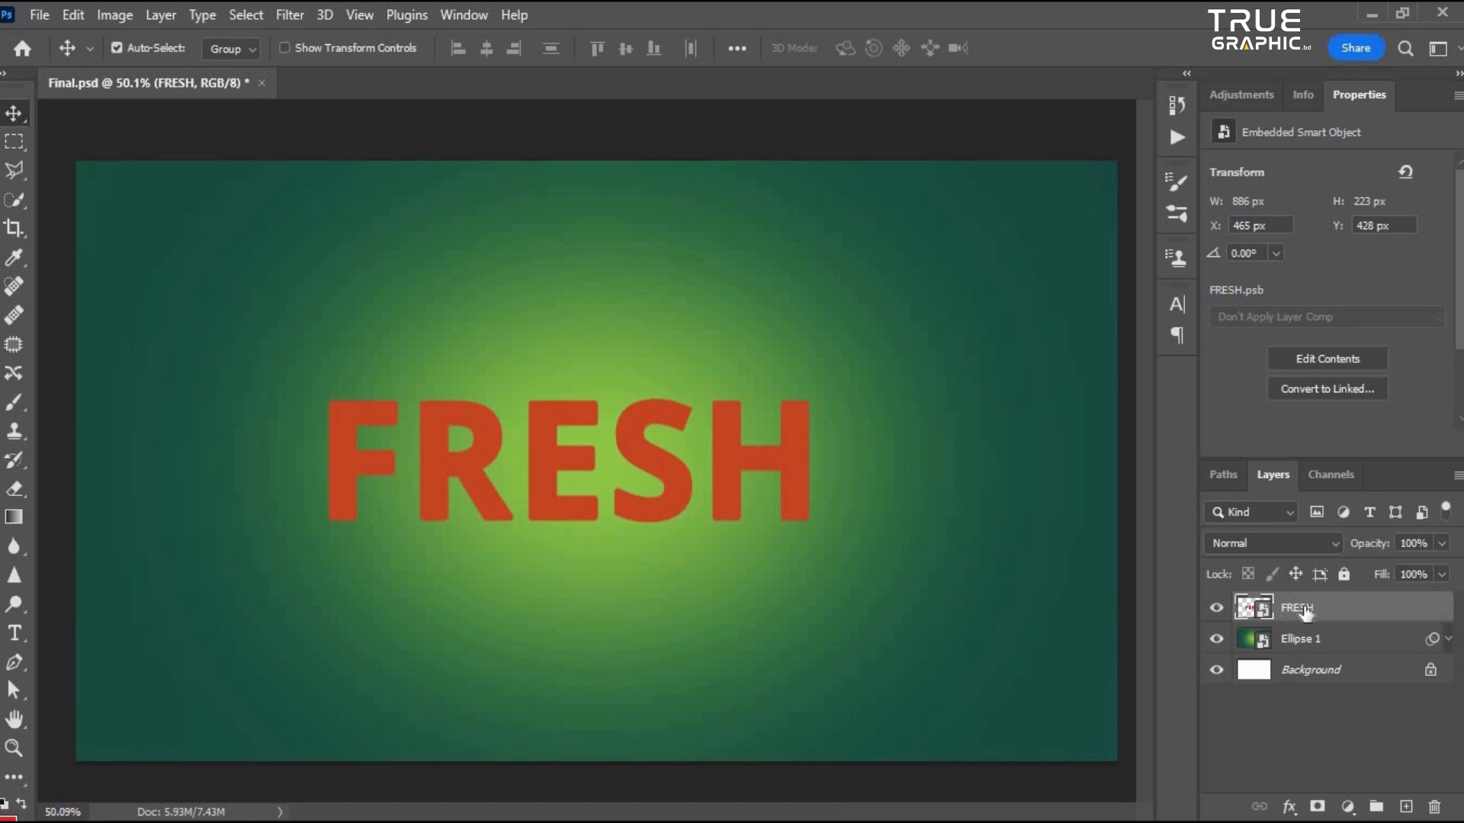
- Duplicate the FRESH smart object and rename the copy Text Write Place
key("ctrl+j")
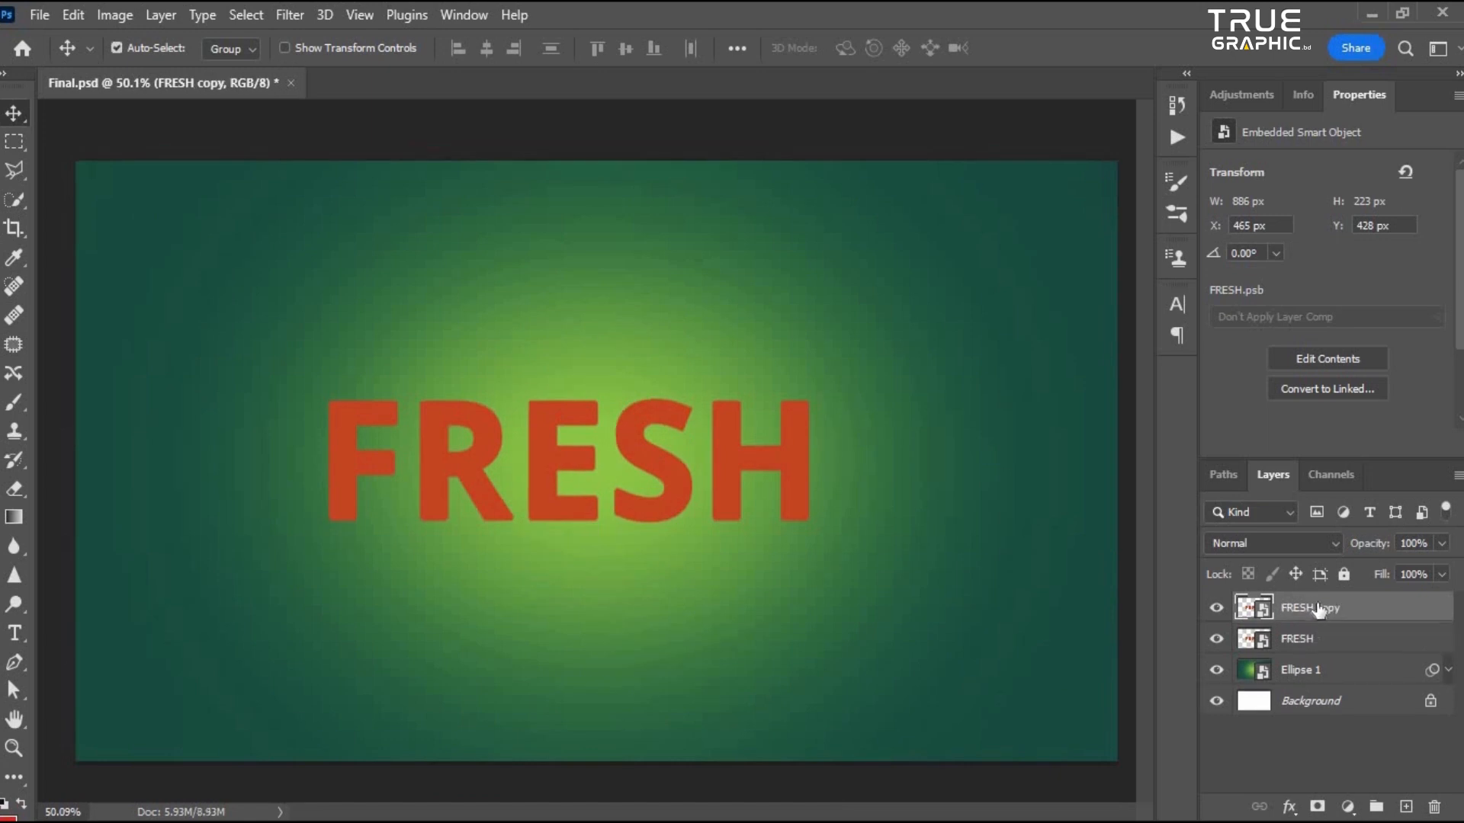
double_click(1310, 607)
type("Text Write Place")
key("Return")
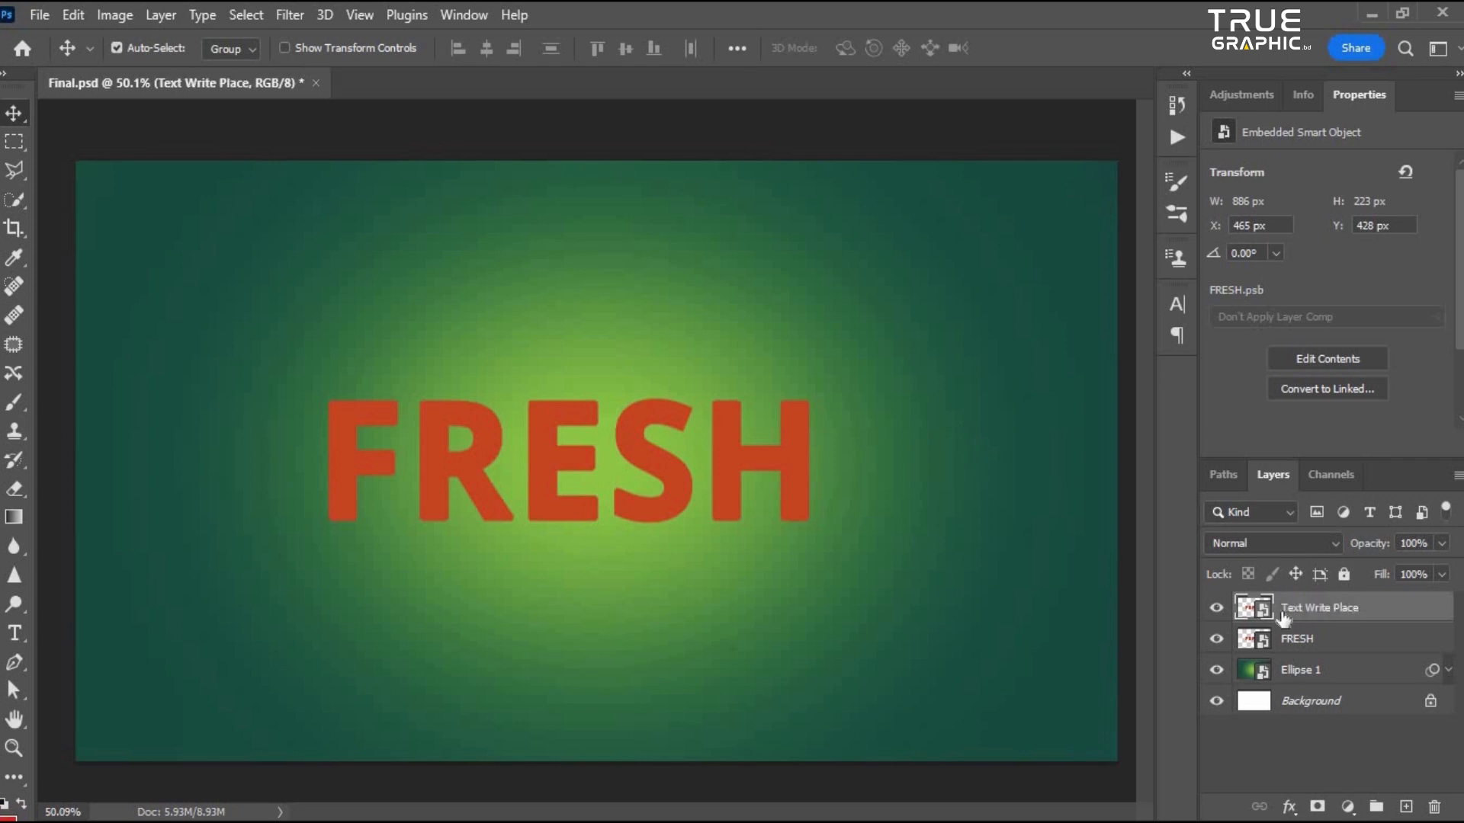
- Hide the Text Write Place layer and give it a red layer color label
left_click(1216, 608)
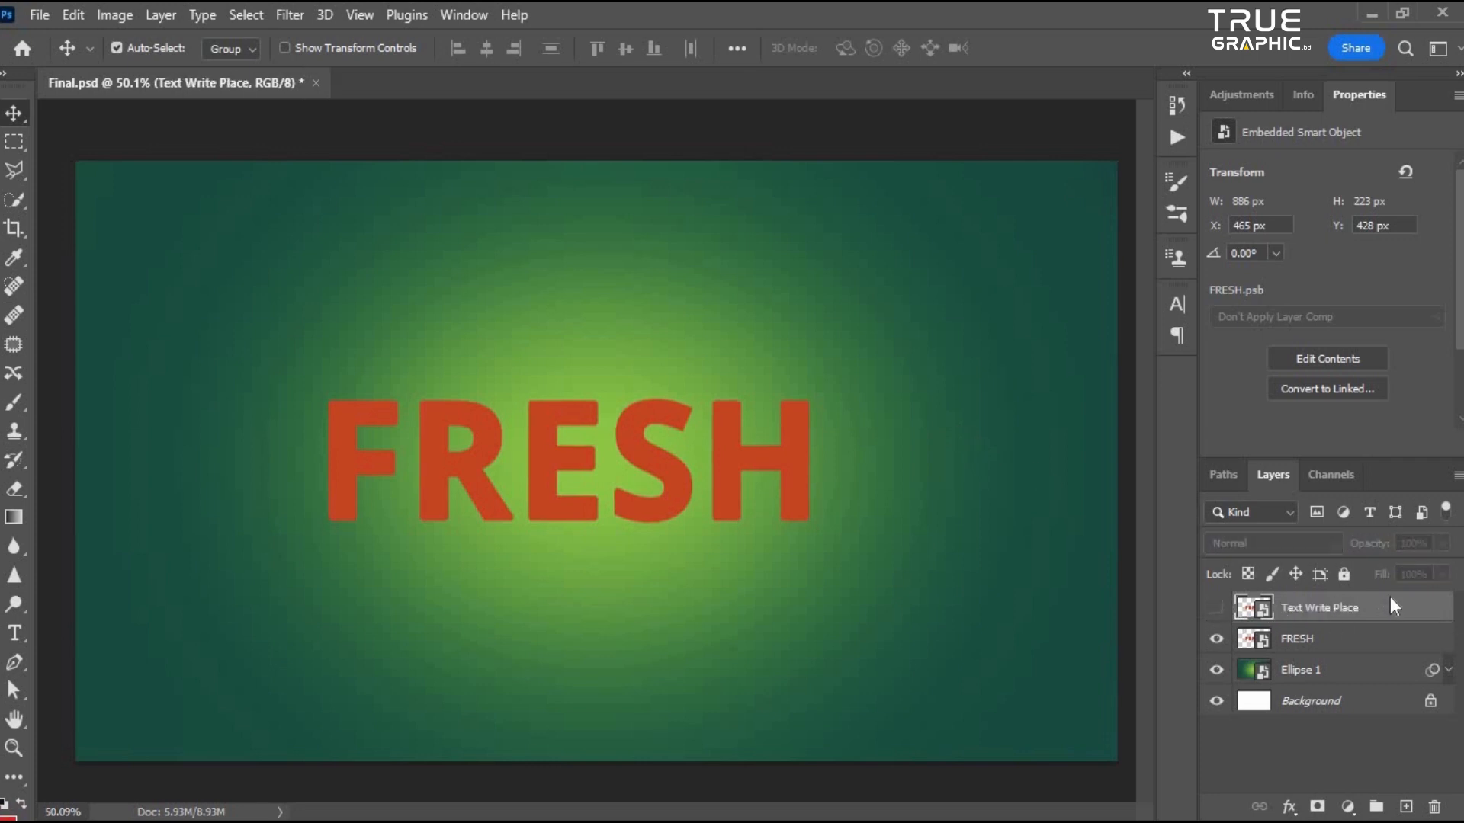
right_click(1384, 603)
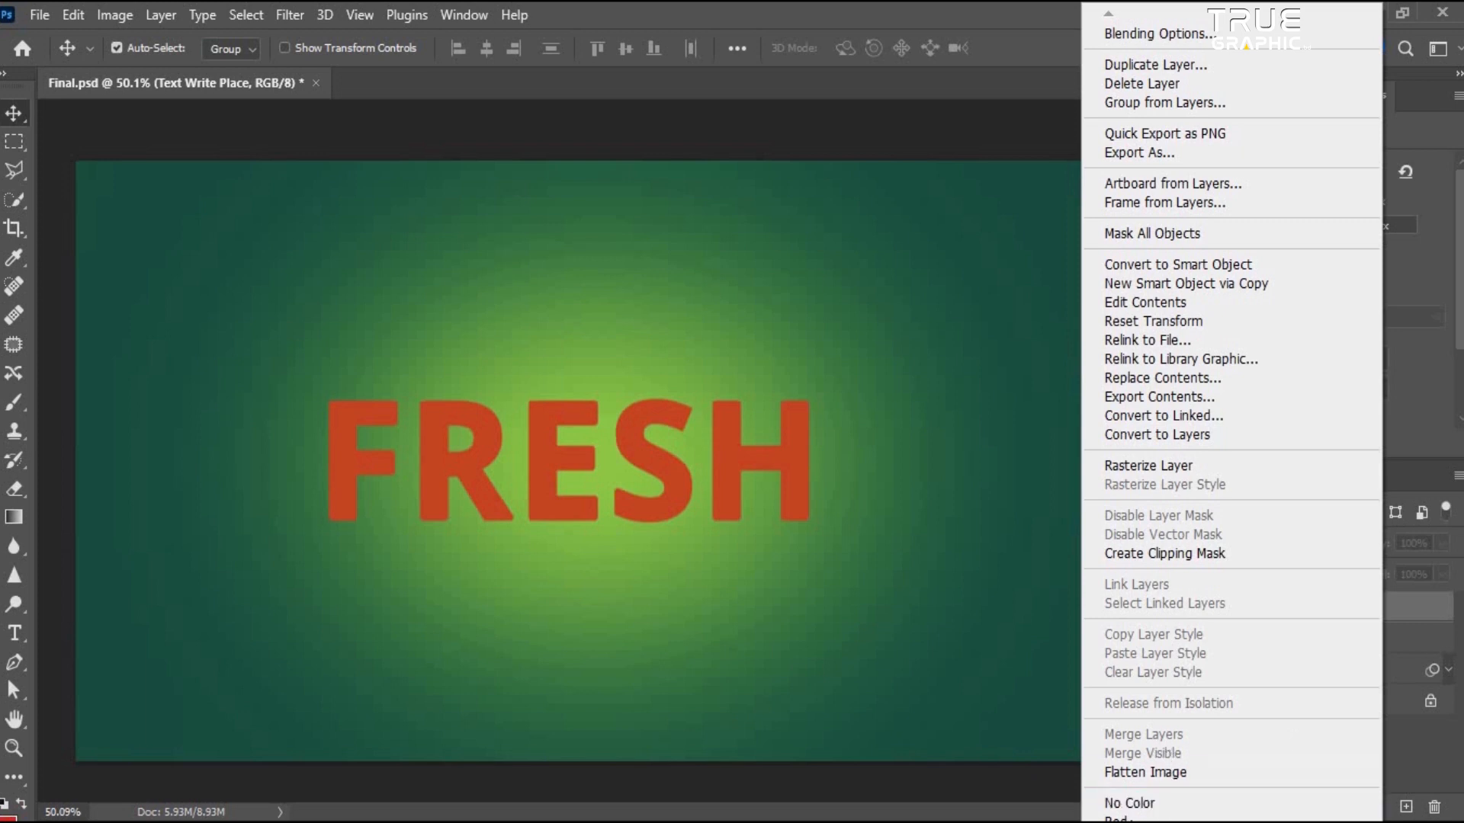
left_click(1129, 820)
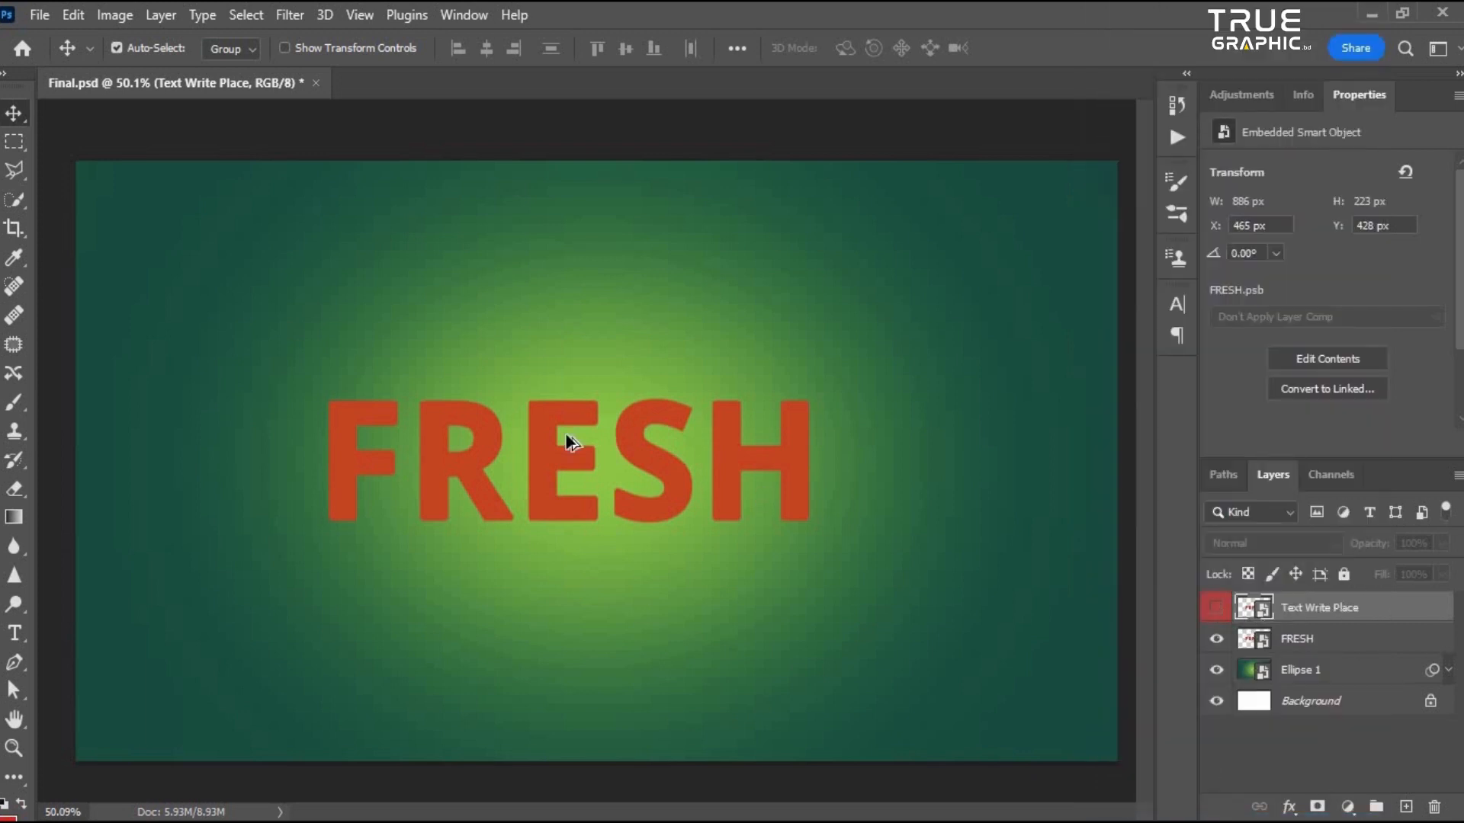
- Select the Ellipse 1 smart object and apply a Crystallize filter with a slightly increased cell size
scroll(568, 442, "down", 2)
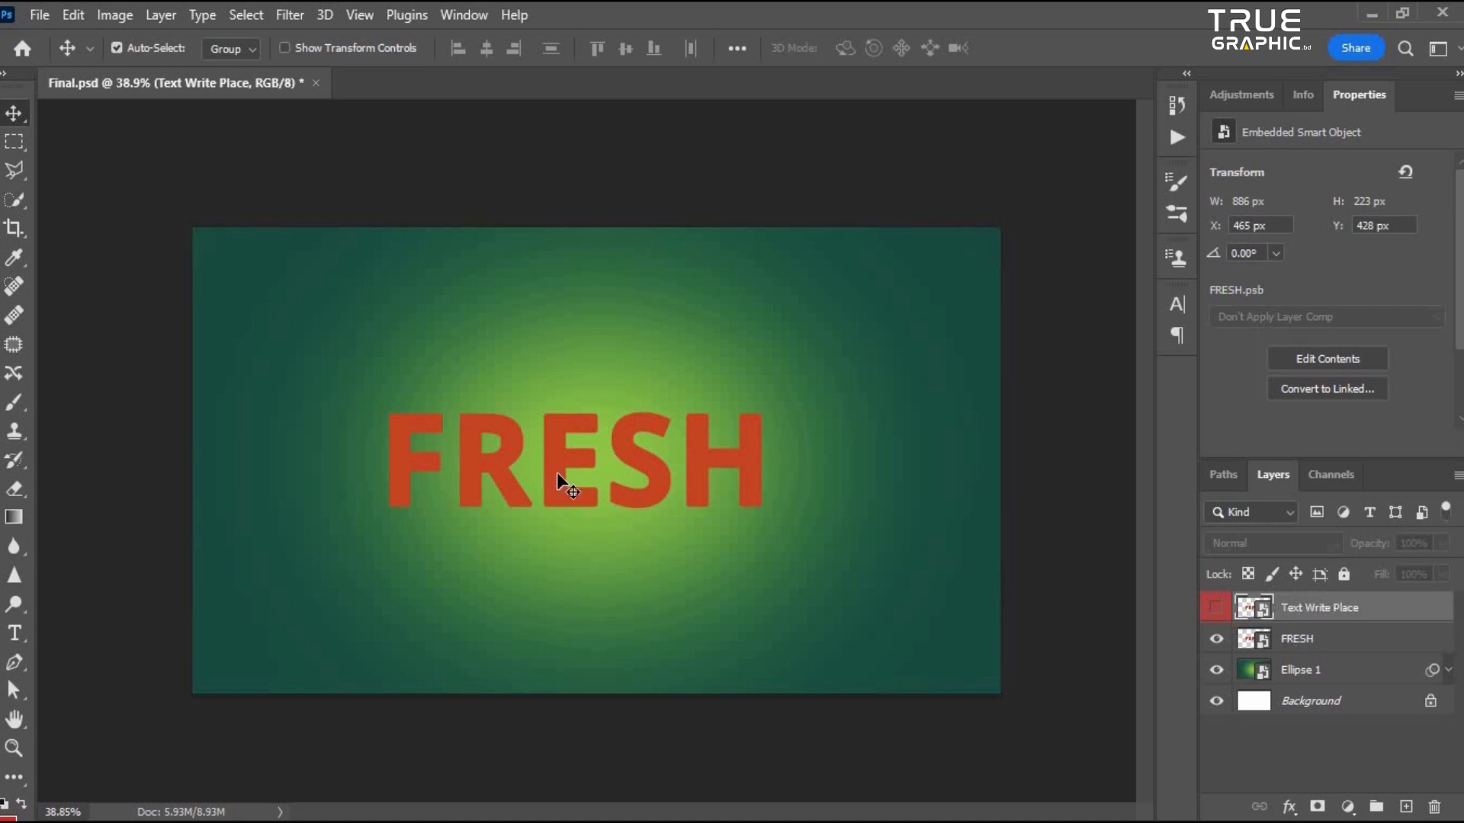
scroll(725, 392, "up", 2)
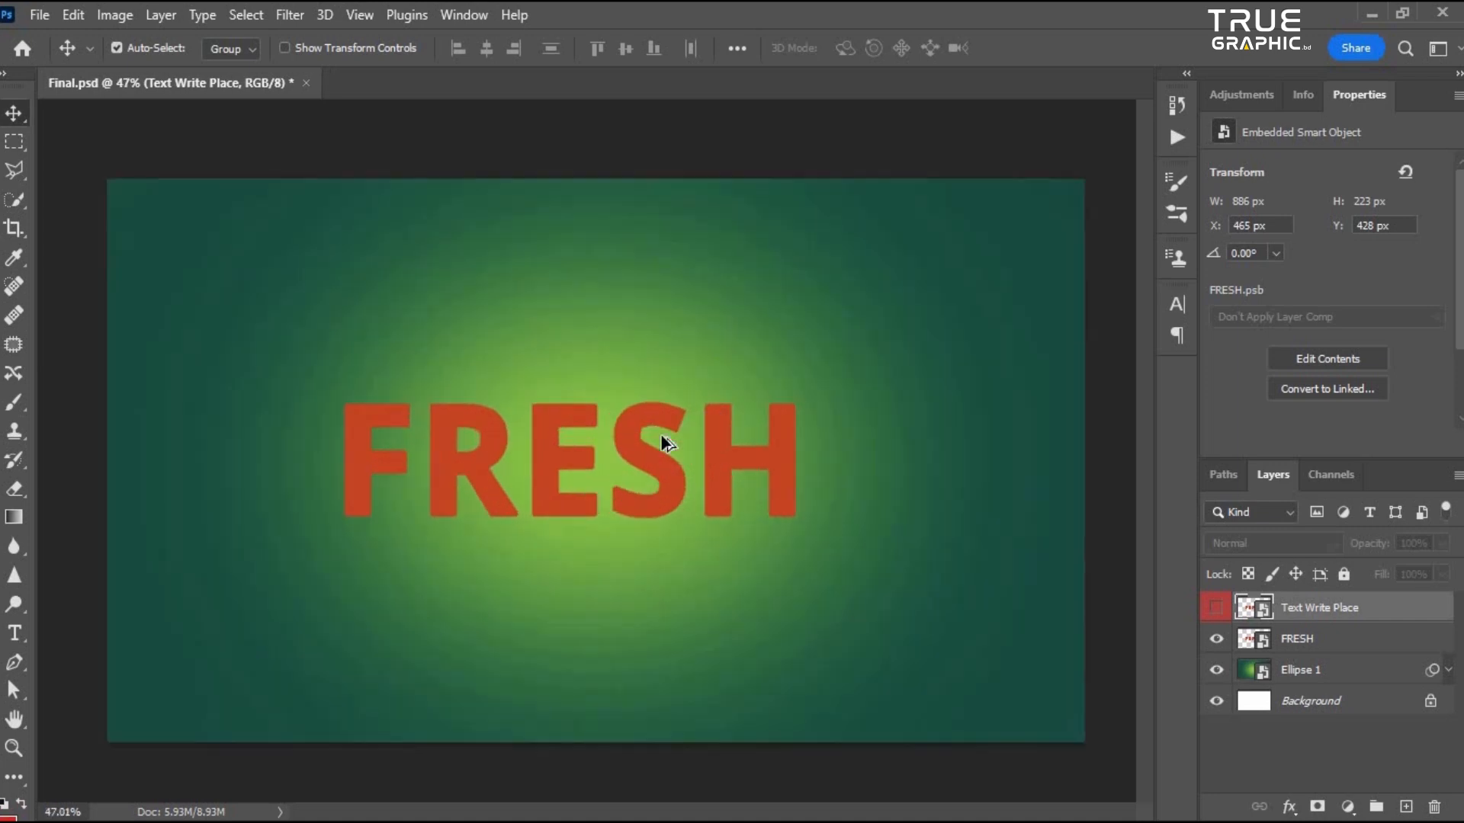
left_click(708, 442)
scroll(732, 438, "down", 2)
left_click(1335, 672)
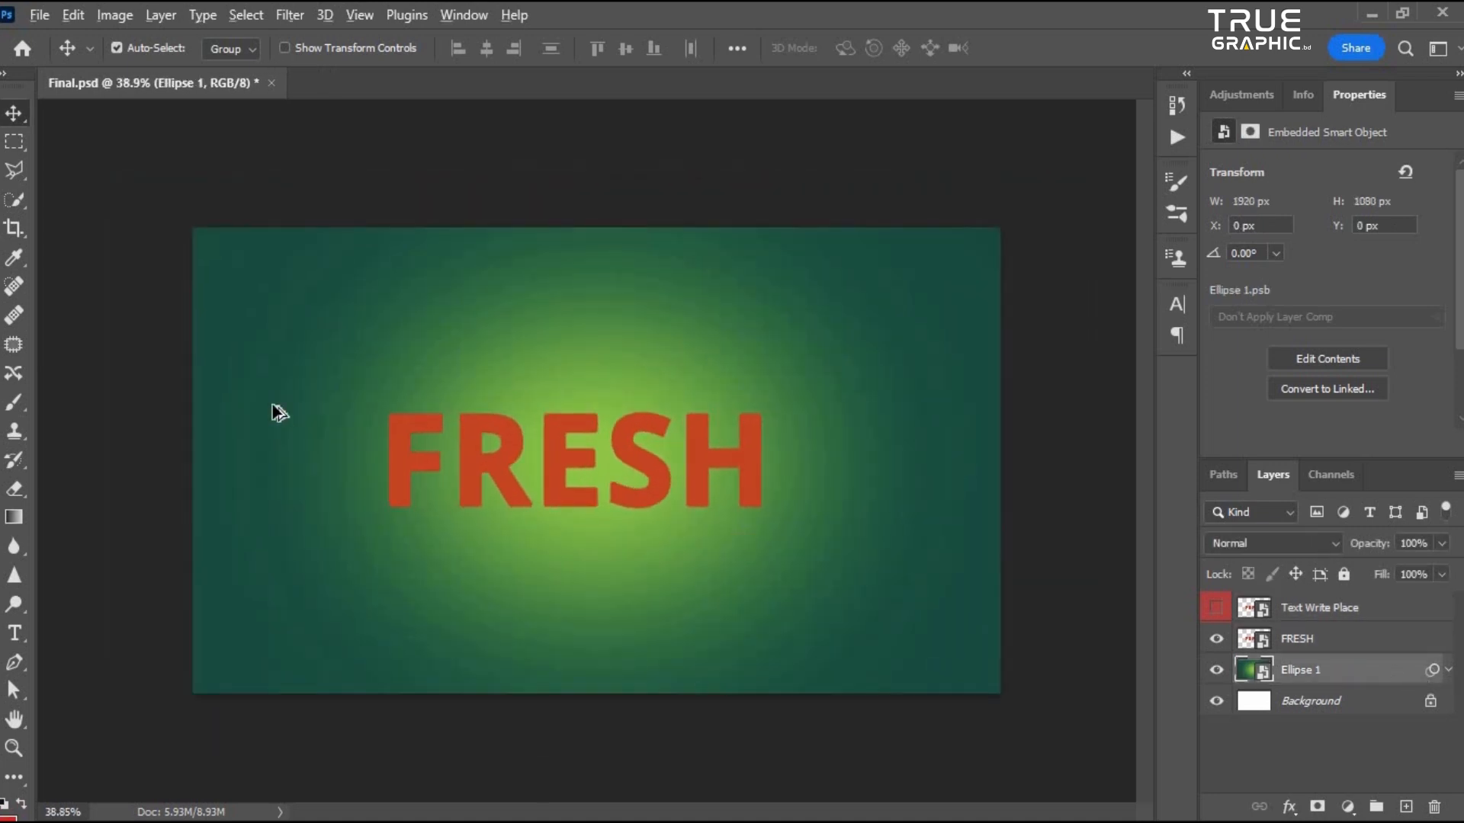
scroll(533, 479, "up", 2)
scroll(537, 485, "up", 2)
scroll(575, 435, "down", 2)
left_click(293, 12)
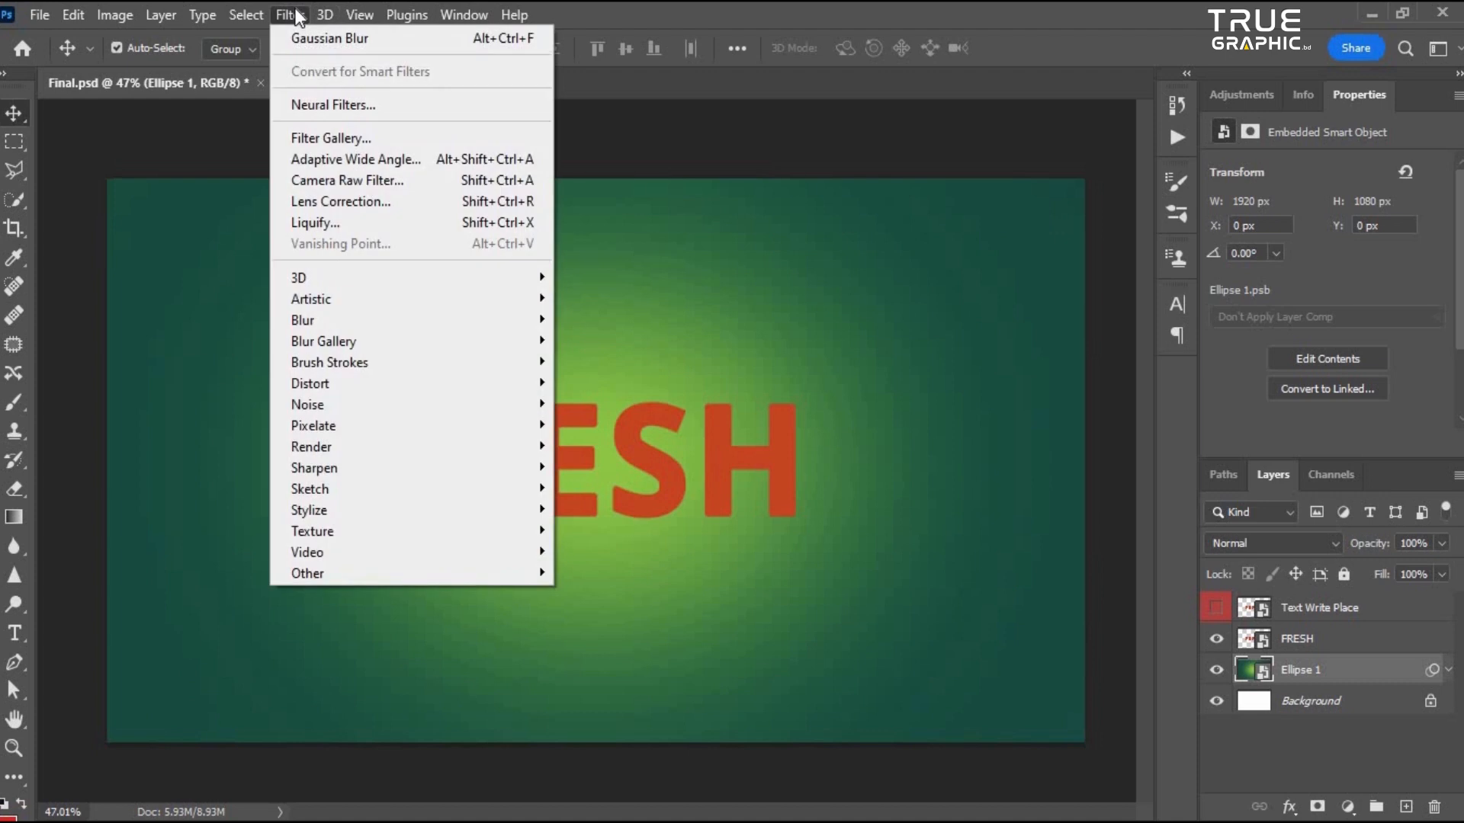
mouse_move(345, 427)
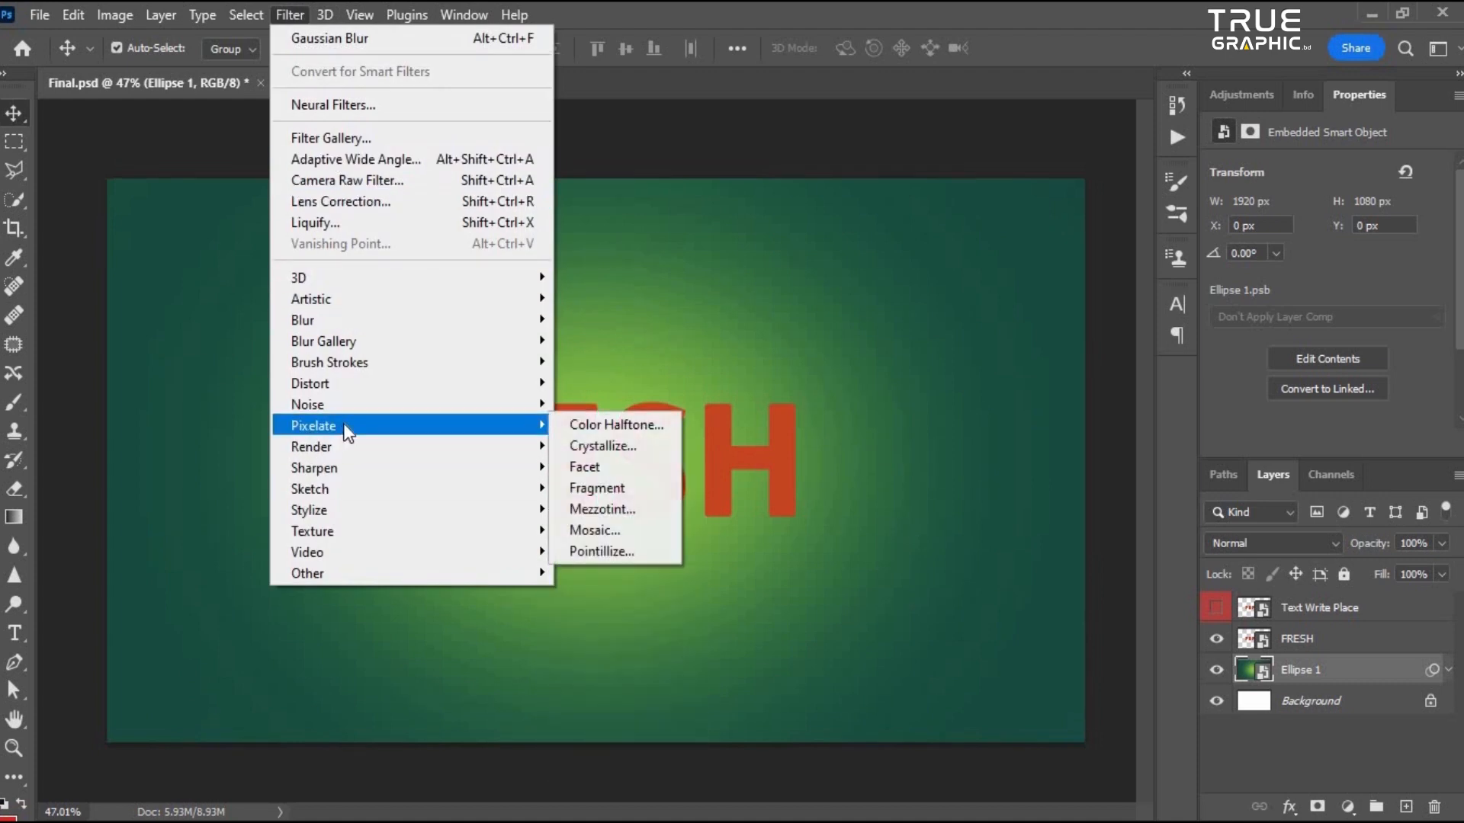
left_click(646, 446)
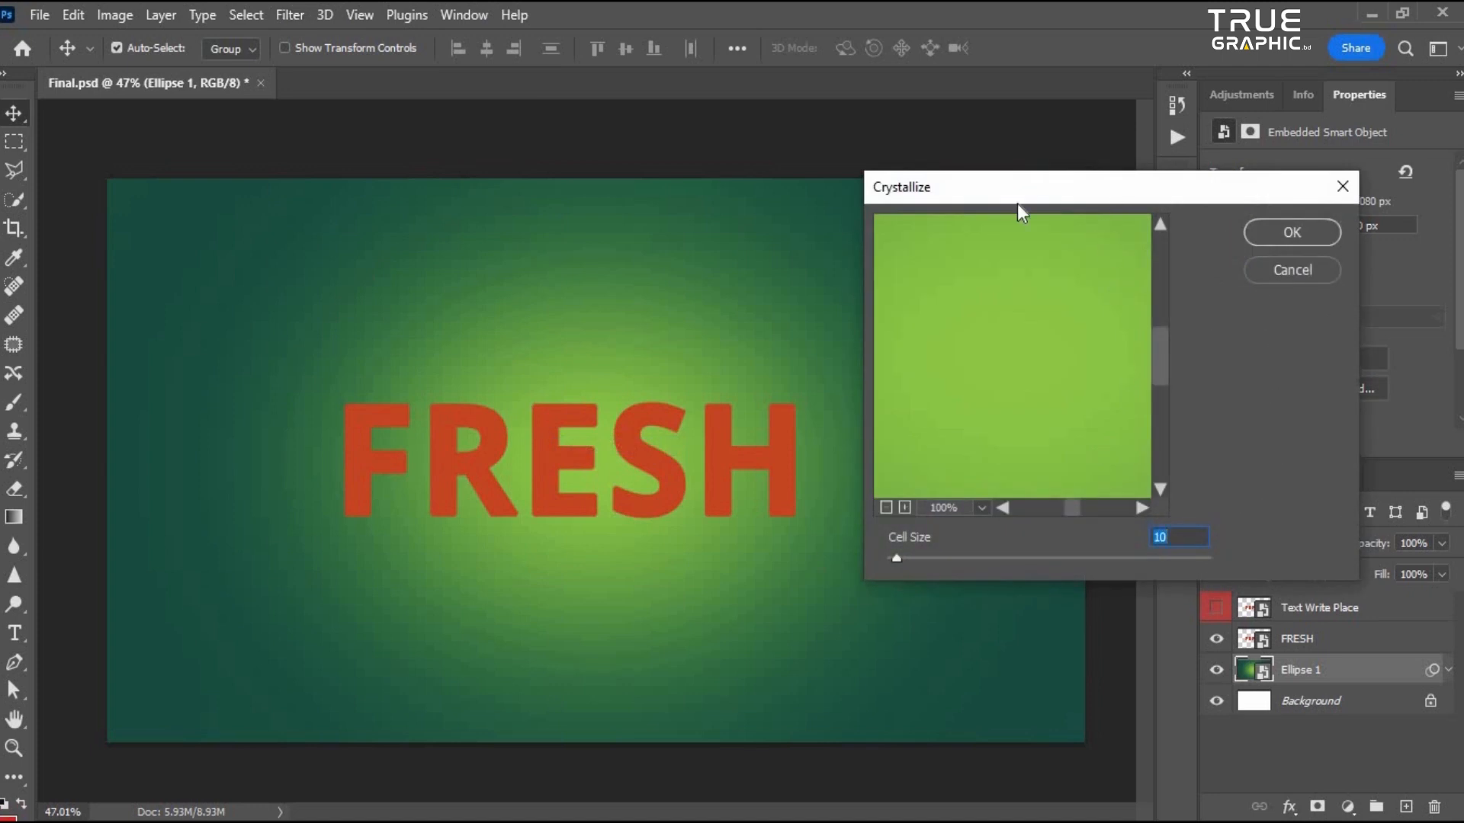
left_click_drag(1016, 200, 922, 211)
left_click(908, 385, "alt")
left_click(908, 385, "alt")
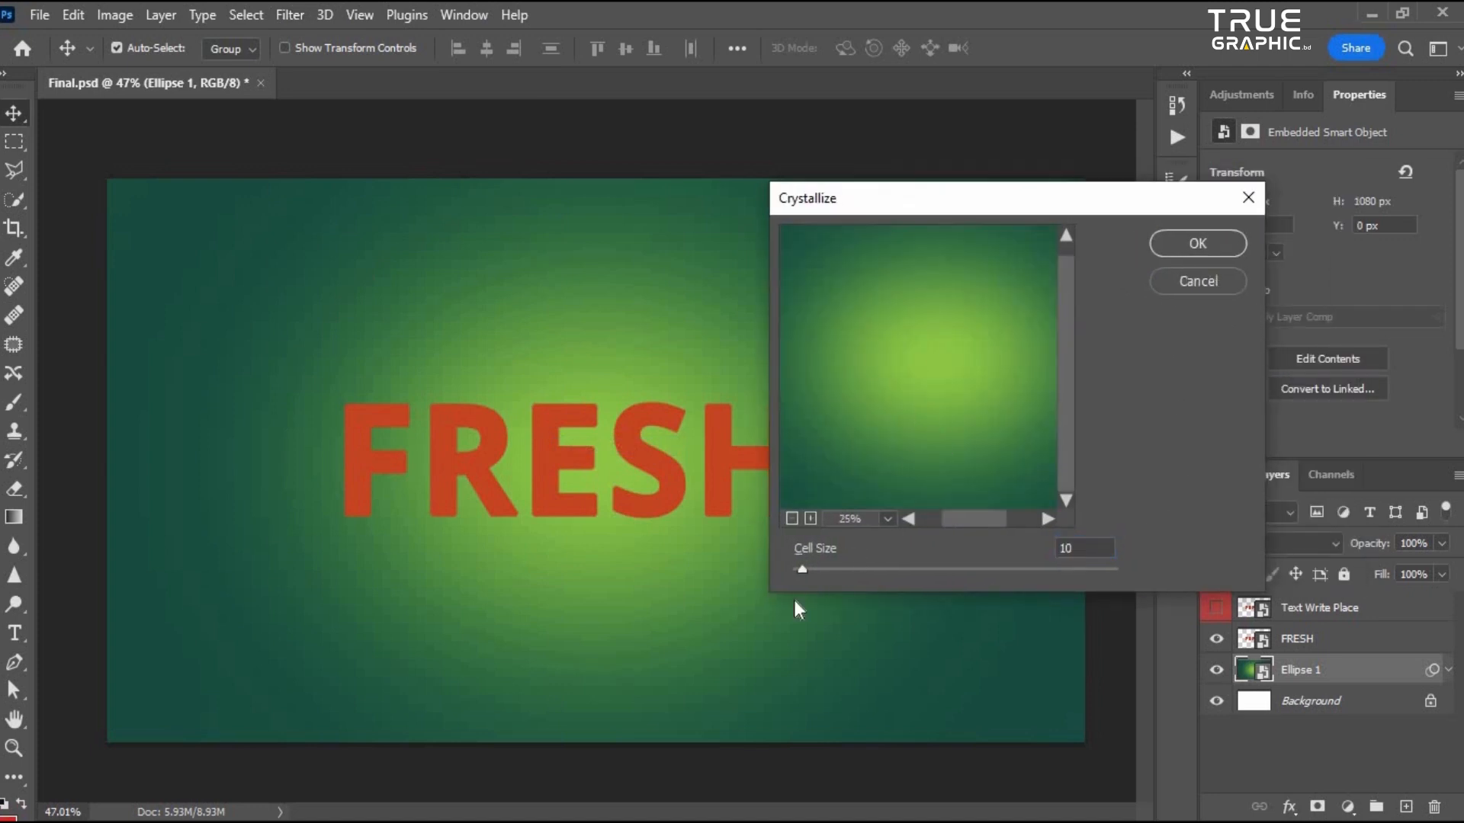
left_click_drag(808, 571, 835, 569)
left_click(1173, 242)
scroll(402, 459, "down", 2)
scroll(547, 488, "up", 5)
scroll(606, 484, "down", 5)
scroll(611, 485, "up", 2)
scroll(627, 492, "down", 2)
scroll(638, 502, "up", 2)
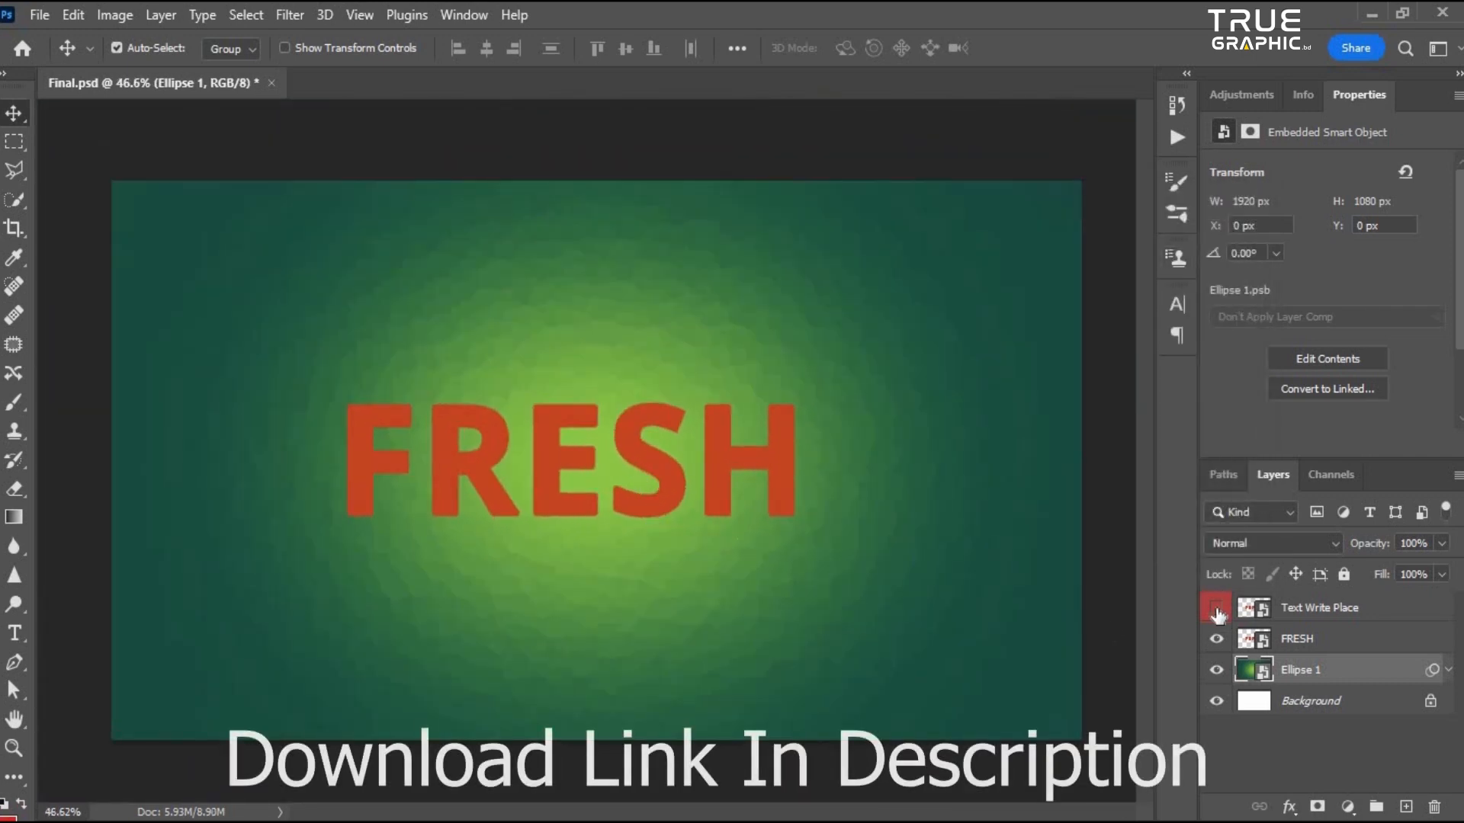
- Open the Layer Style dialog for the FRESH smart object layer
left_click(1302, 644)
left_click(1217, 638)
left_click(1217, 641)
left_click(1217, 640)
left_click(1217, 640)
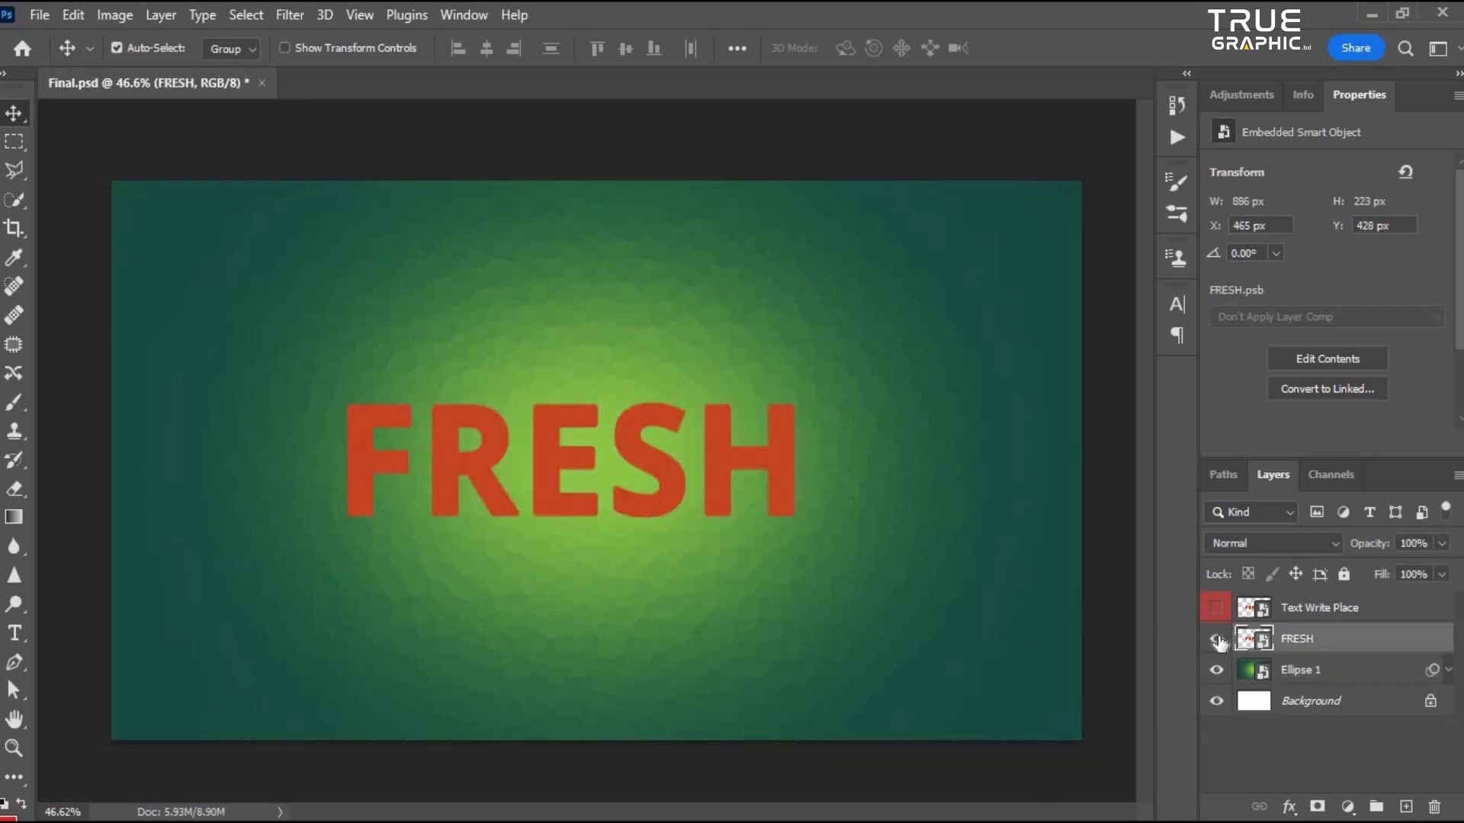
left_click(1217, 640)
left_click(1217, 640)
scroll(523, 434, "down", 2)
scroll(625, 454, "up", 3)
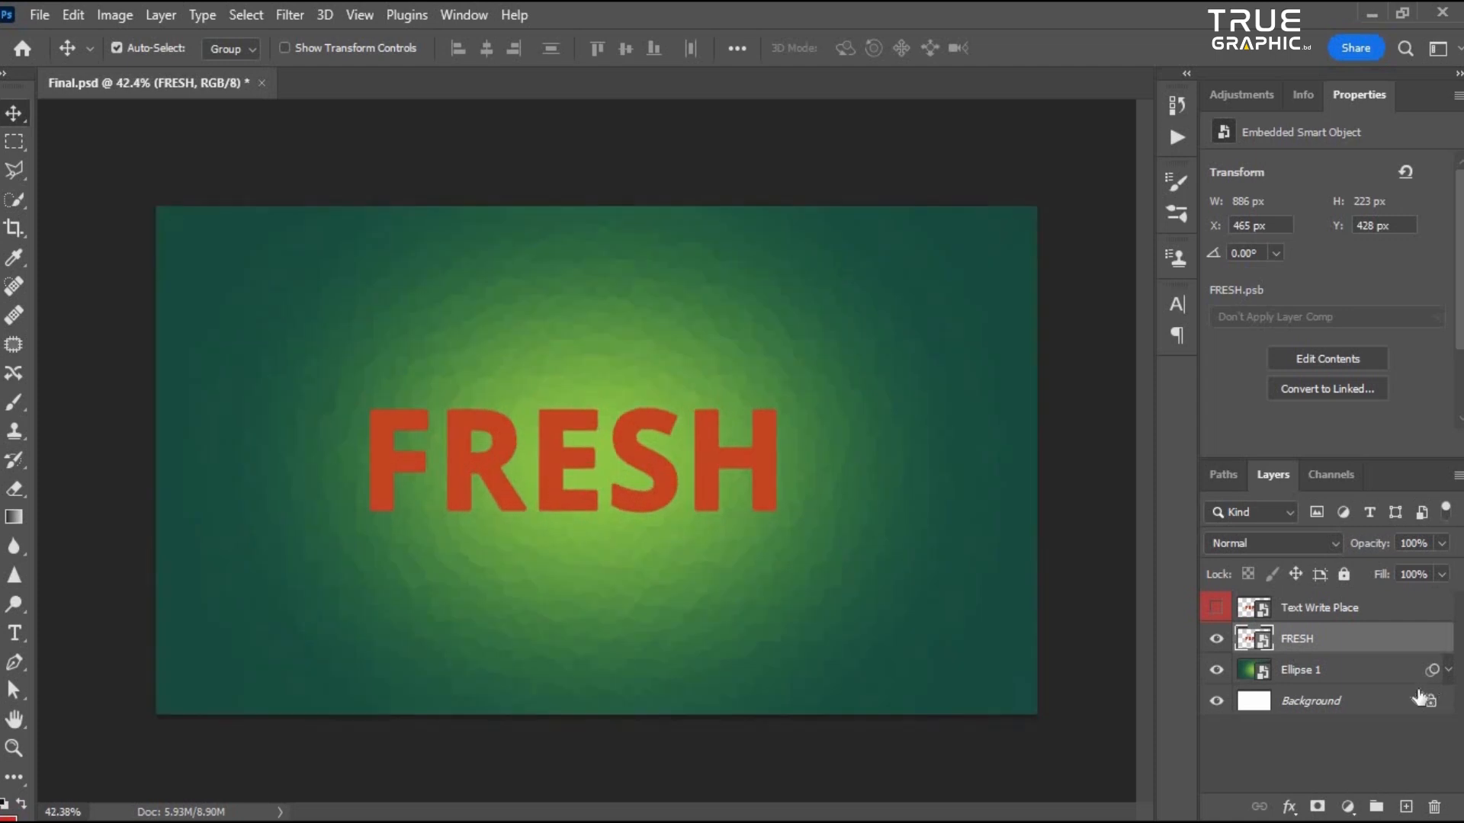
scroll(698, 480, "down", 2)
scroll(724, 499, "up", 1)
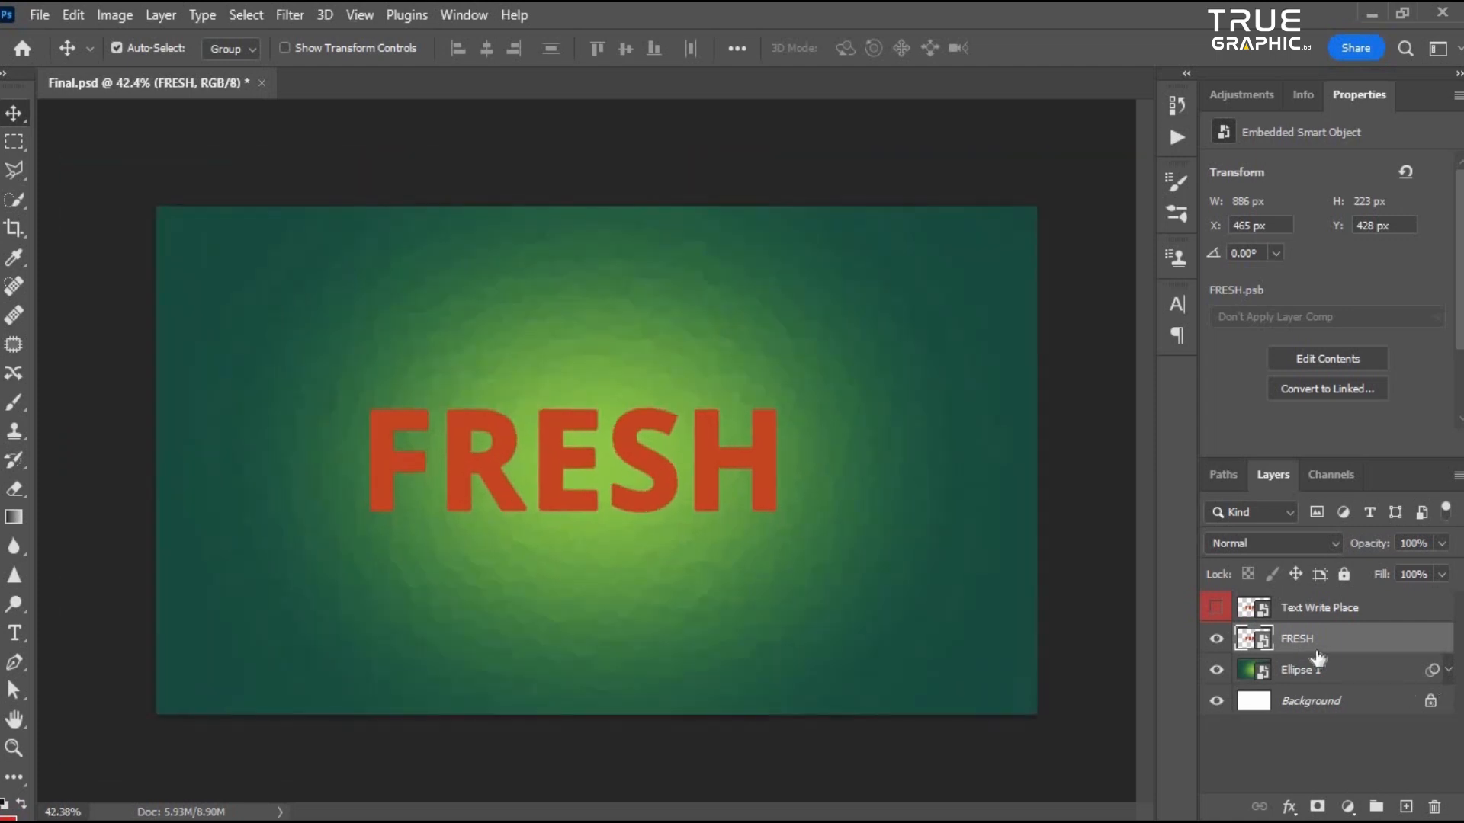
double_click(1413, 640)
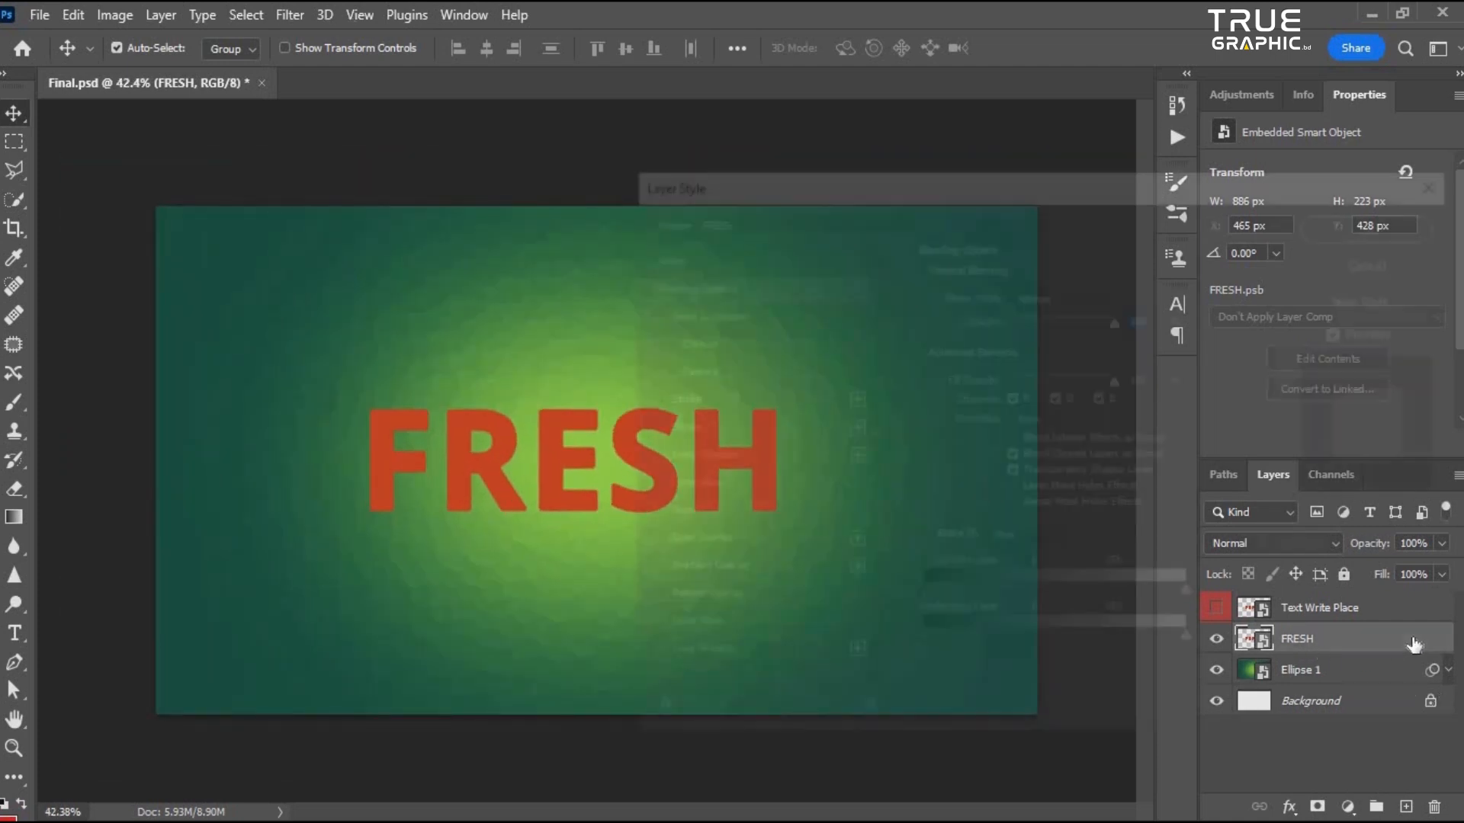
left_click_drag(888, 169, 951, 153)
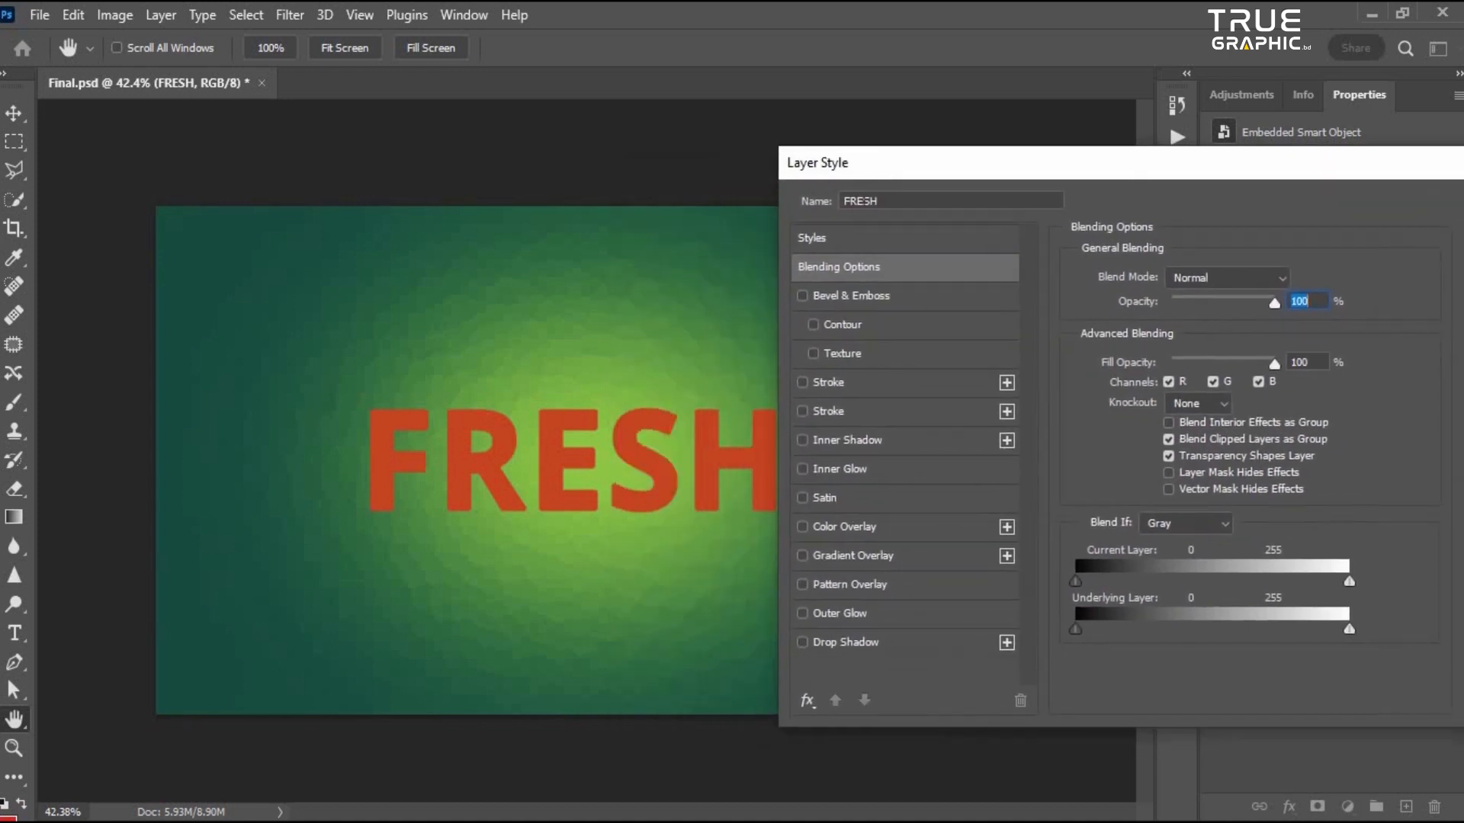
- Add a Gradient Overlay effect with a reversed green gradient chosen from the Greens presets
left_click(856, 555)
left_click(1272, 330)
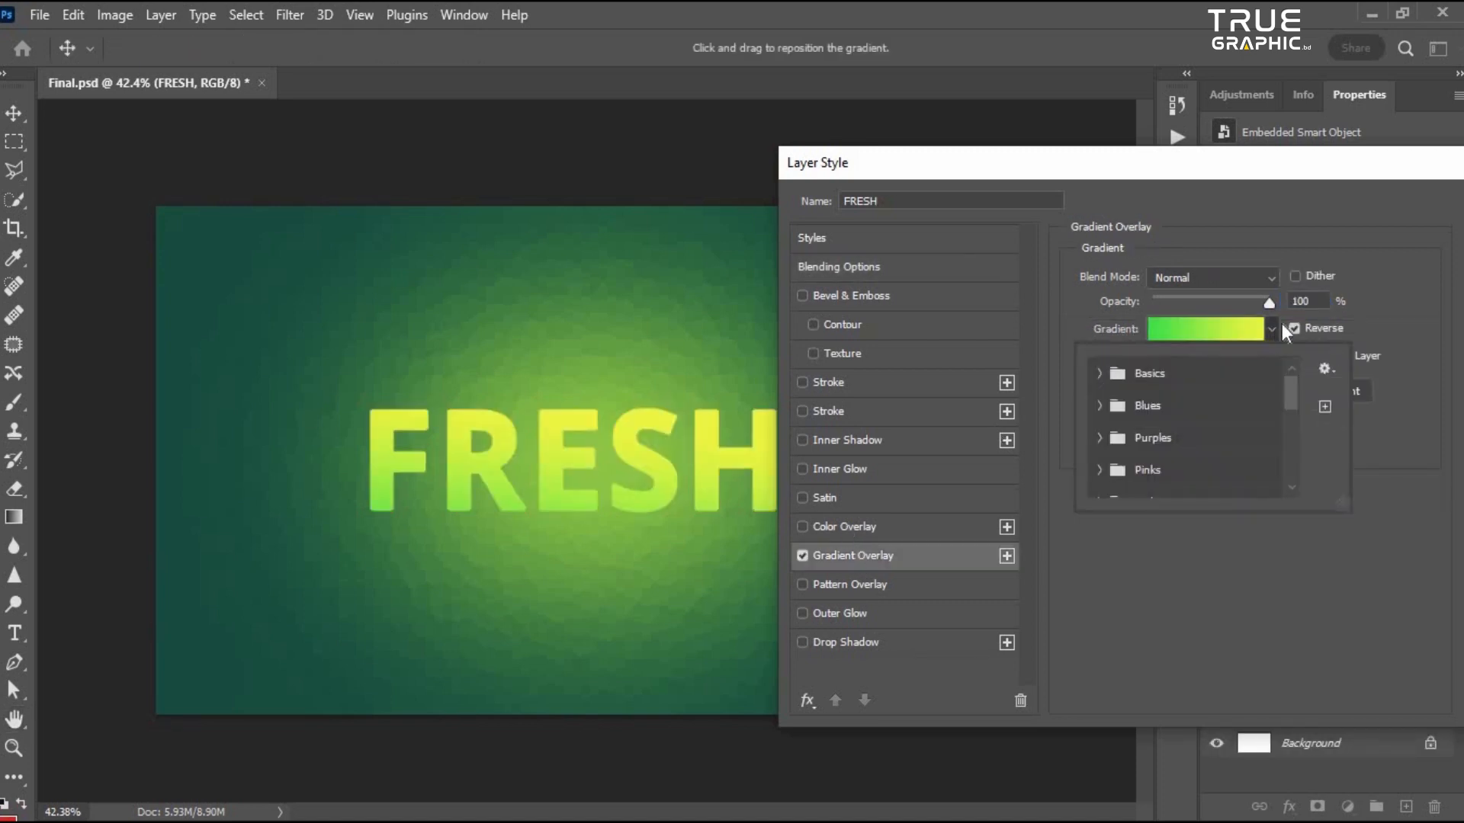
scroll(1288, 393, "up", 1)
scroll(1128, 420, "down", 6)
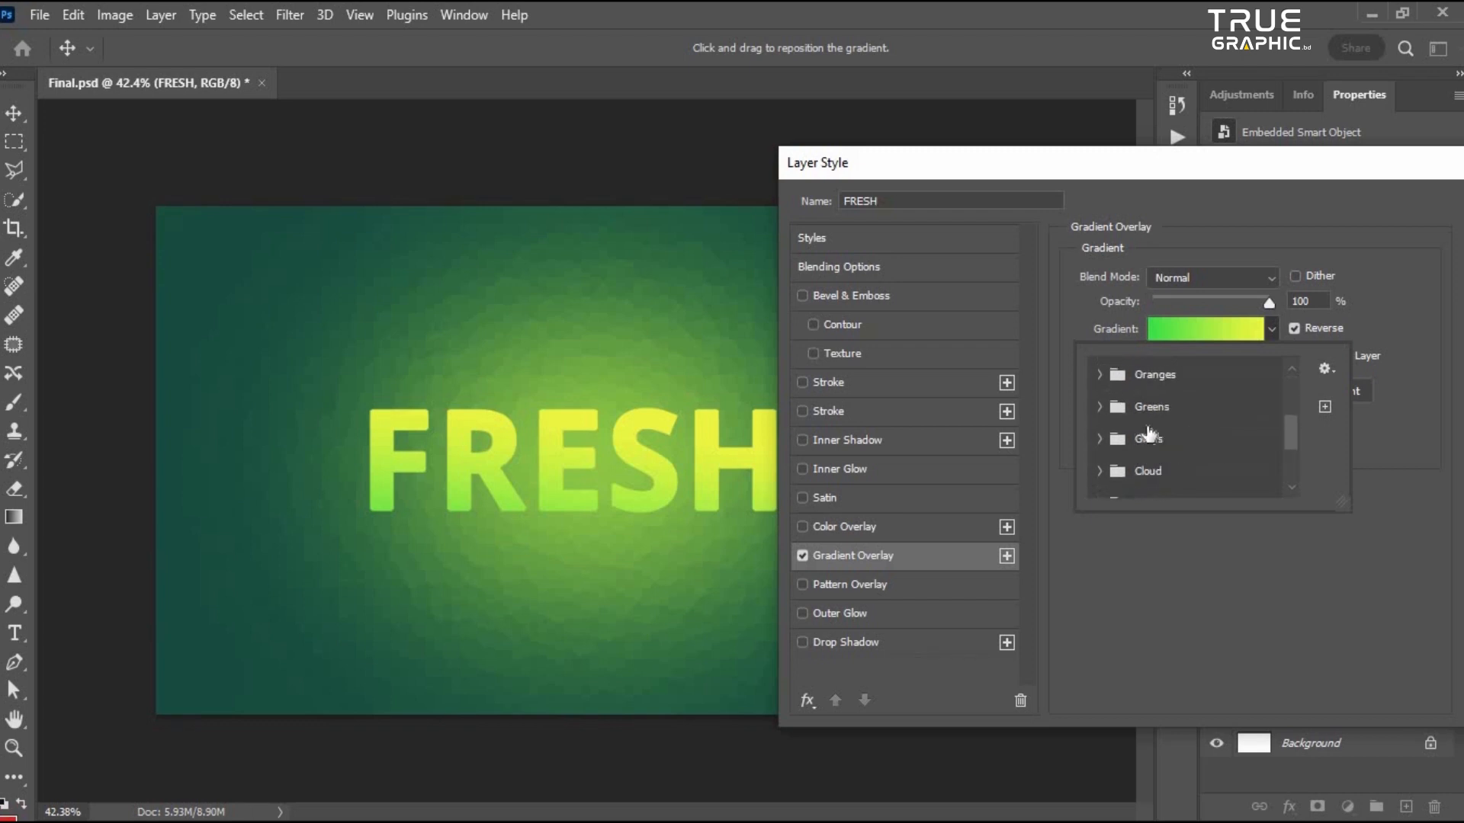
left_click(1100, 407)
scroll(1193, 457, "down", 2)
left_click(1187, 461)
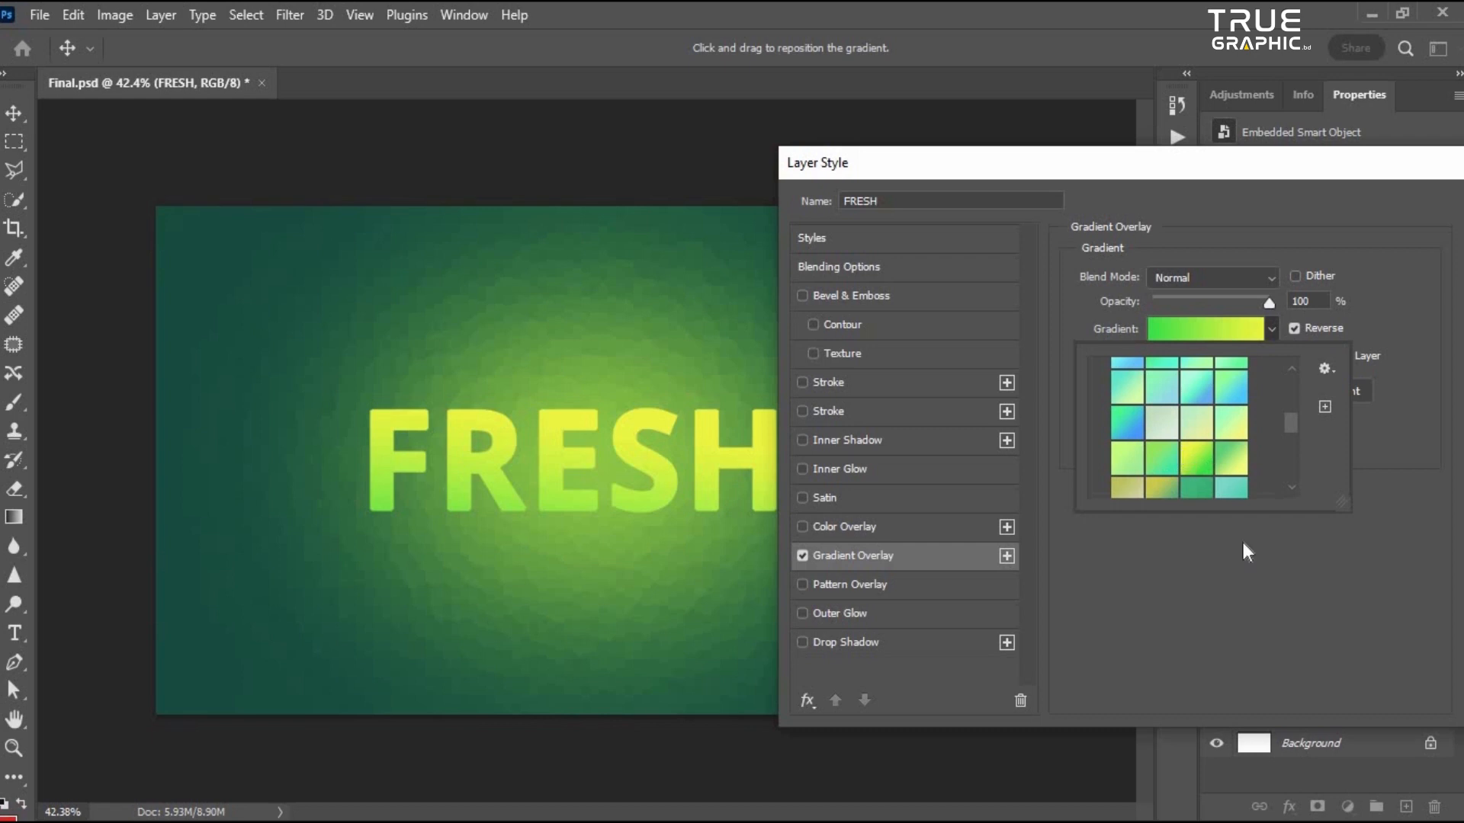
left_click(1319, 254)
mouse_move(1170, 175)
left_mouse_down()
mouse_move(1055, 177)
mouse_move(1156, 191)
left_mouse_up()
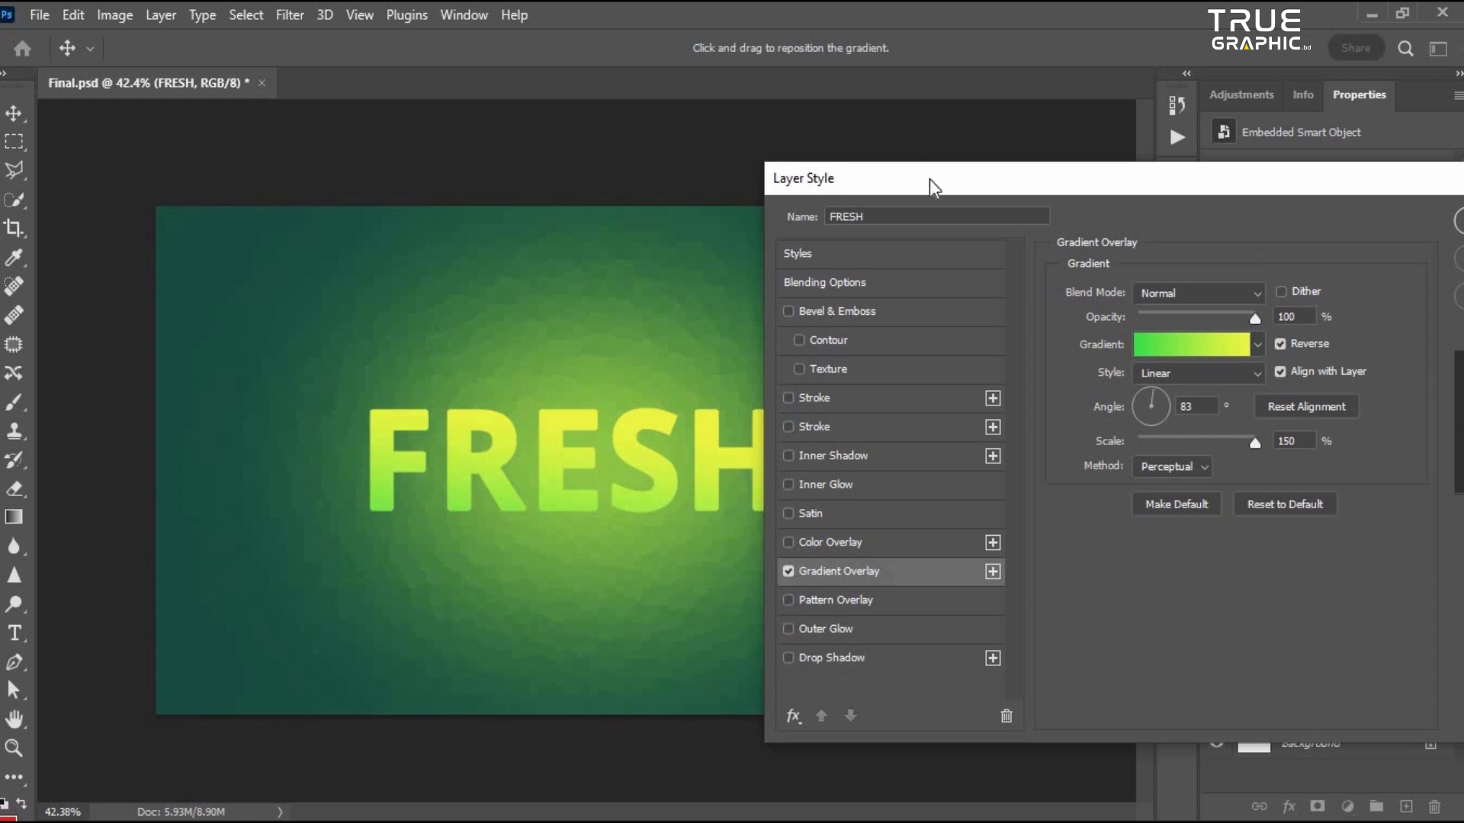
- Enable the Stroke and Inner Shadow effects on the FRESH layer
left_click(819, 398)
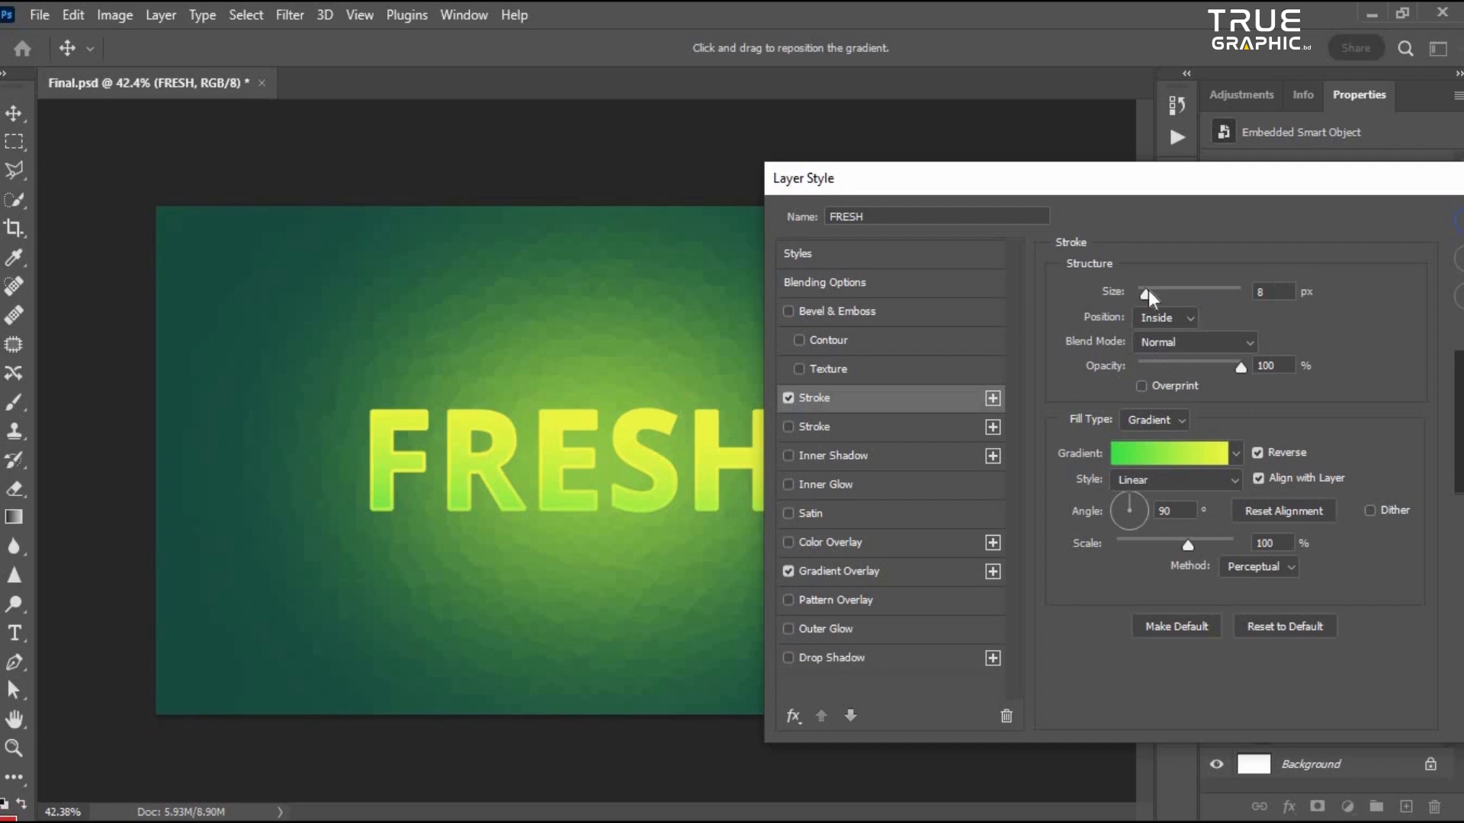
mouse_move(986, 180)
left_mouse_down()
mouse_move(954, 167)
mouse_move(983, 172)
mouse_move(966, 170)
left_mouse_up()
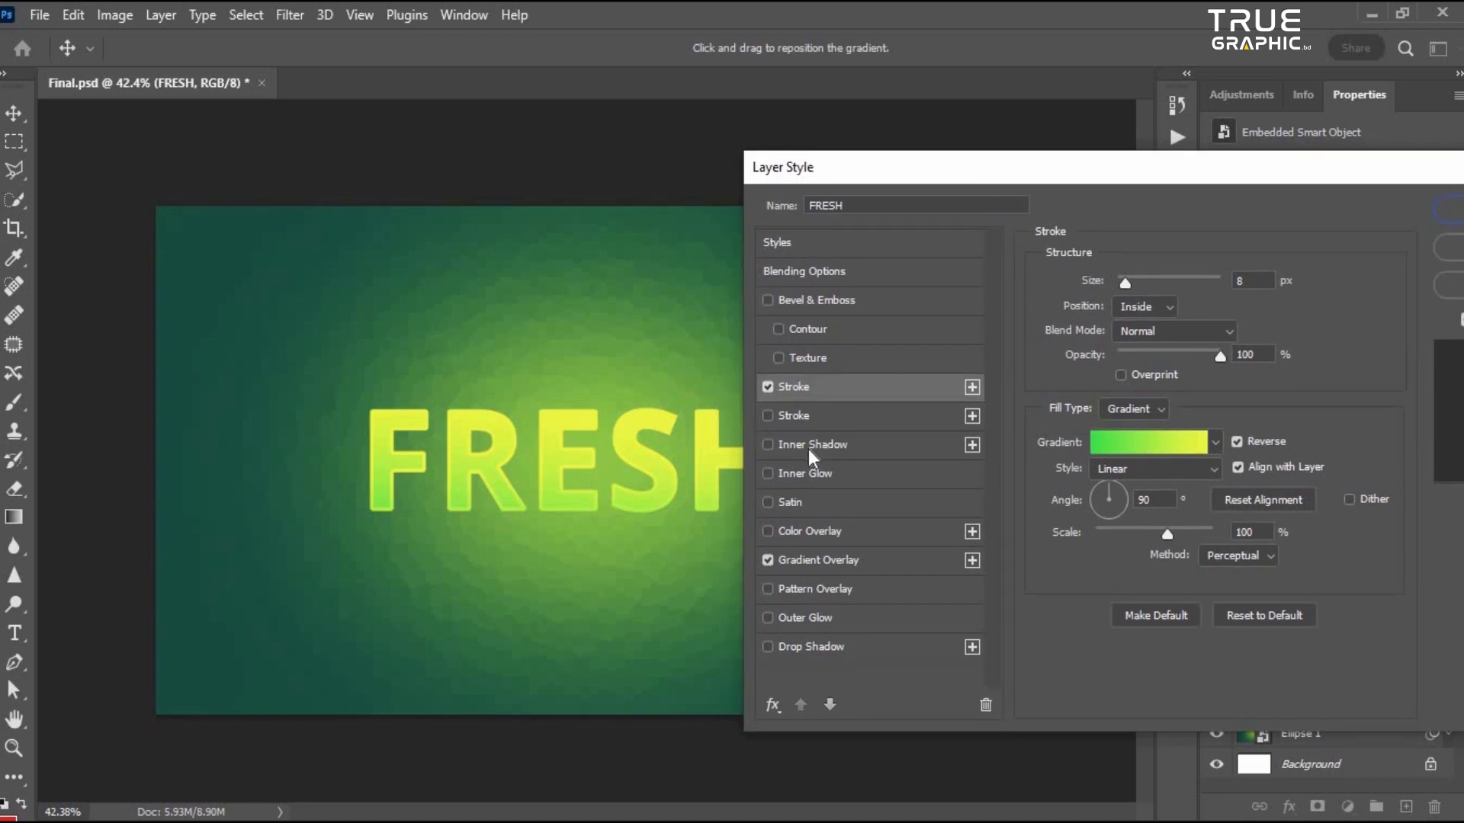
left_click(829, 445)
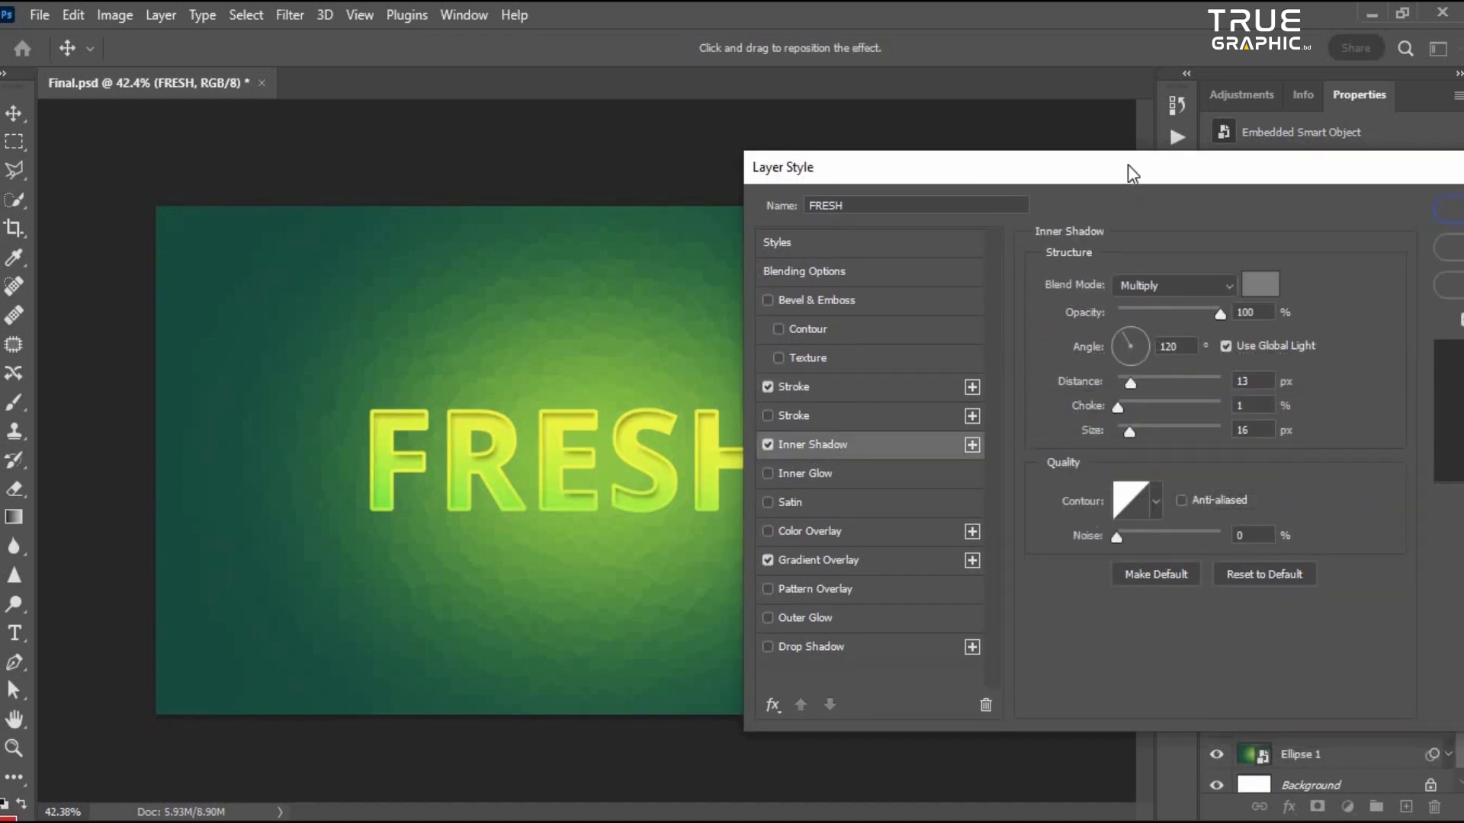
left_click_drag(1128, 165, 1123, 169)
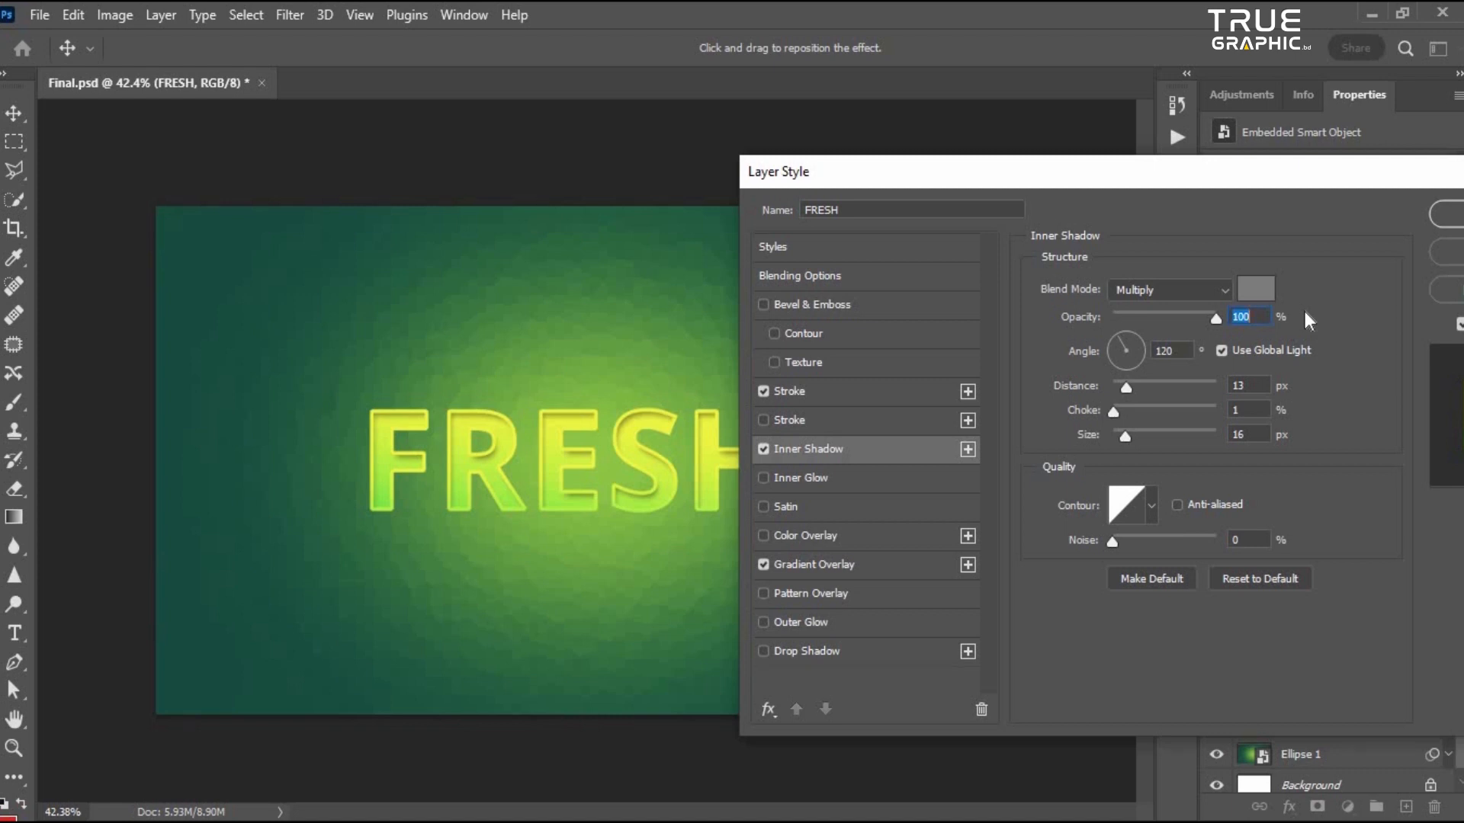
left_click_drag(1041, 164, 1003, 163)
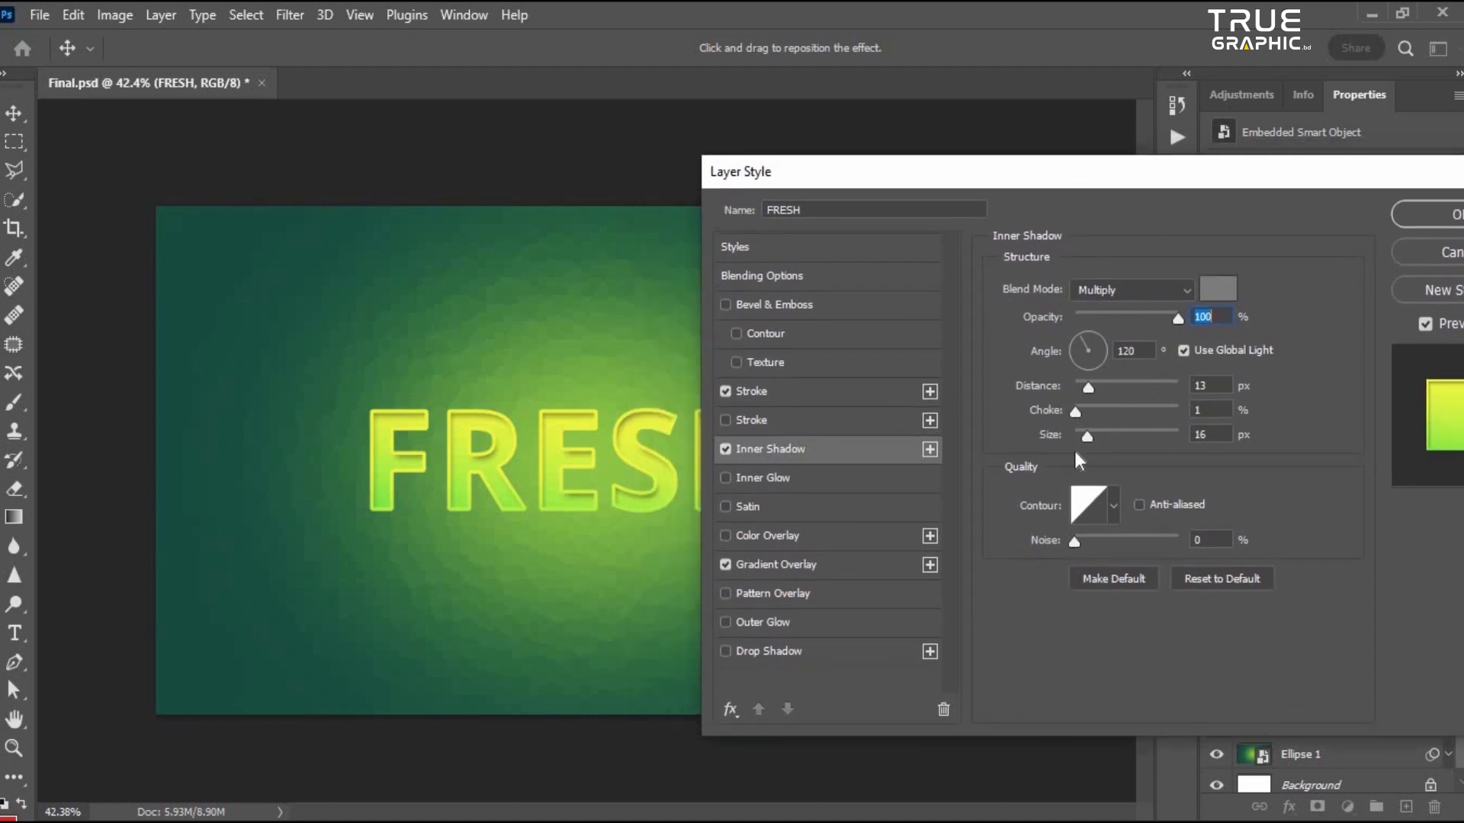
left_click_drag(1090, 438, 1088, 436)
left_click_drag(1089, 437, 1085, 440)
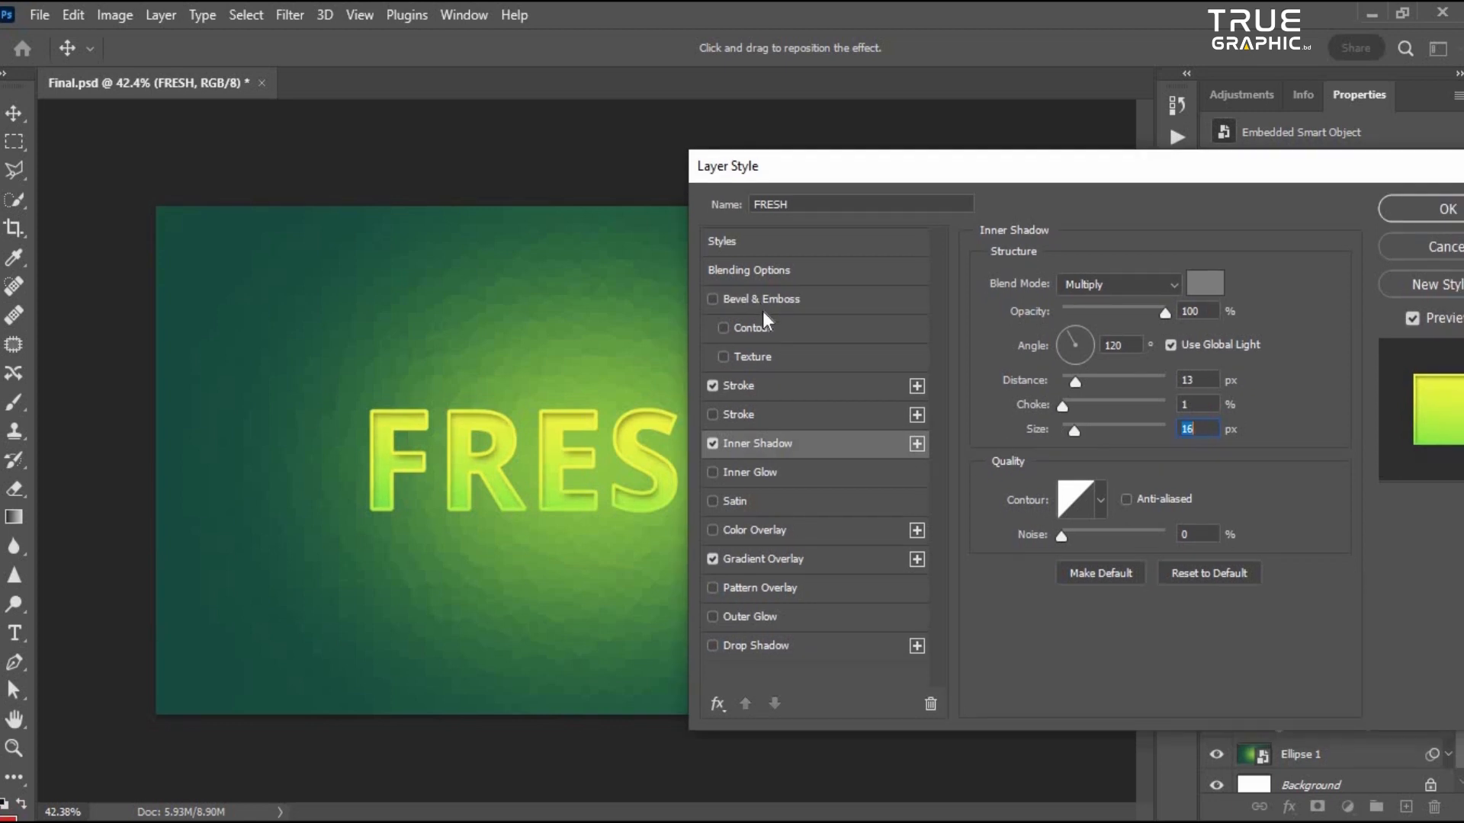
- Enable the Bevel & Emboss effect and confirm the layer style
left_click(761, 299)
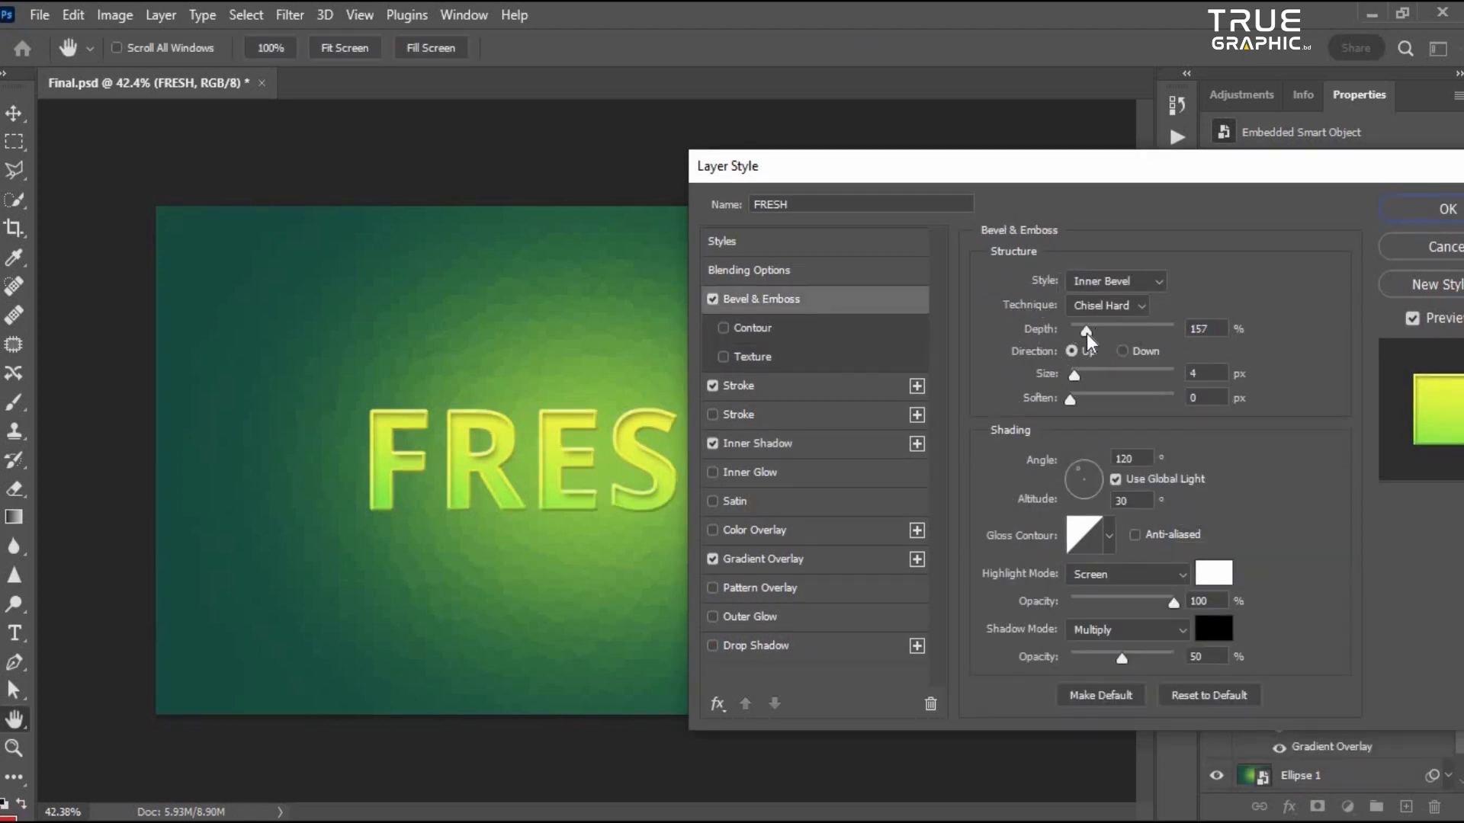
key("Tab")
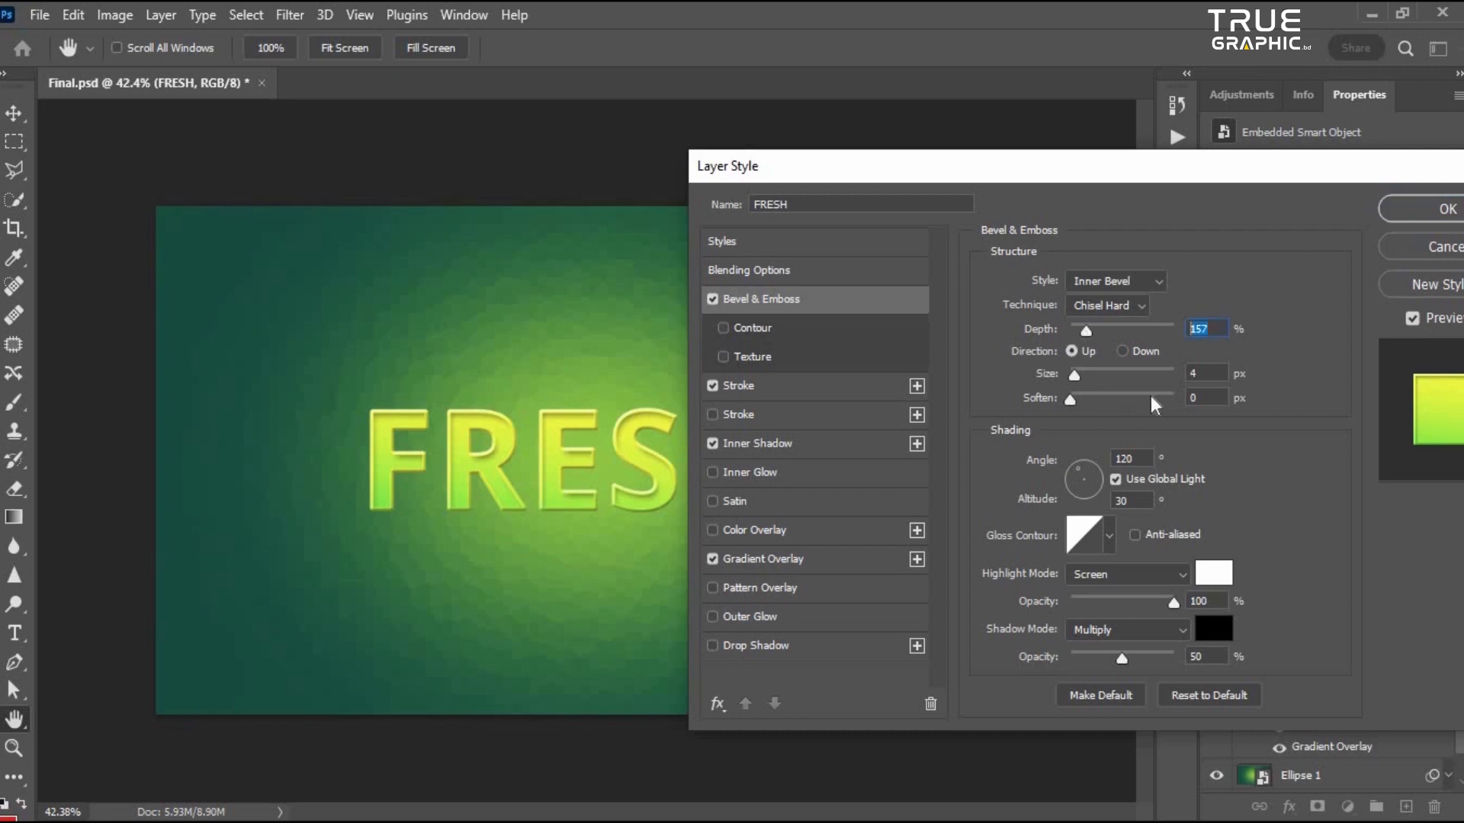
key("Tab")
key("Tab")
left_click_drag(803, 169, 718, 203)
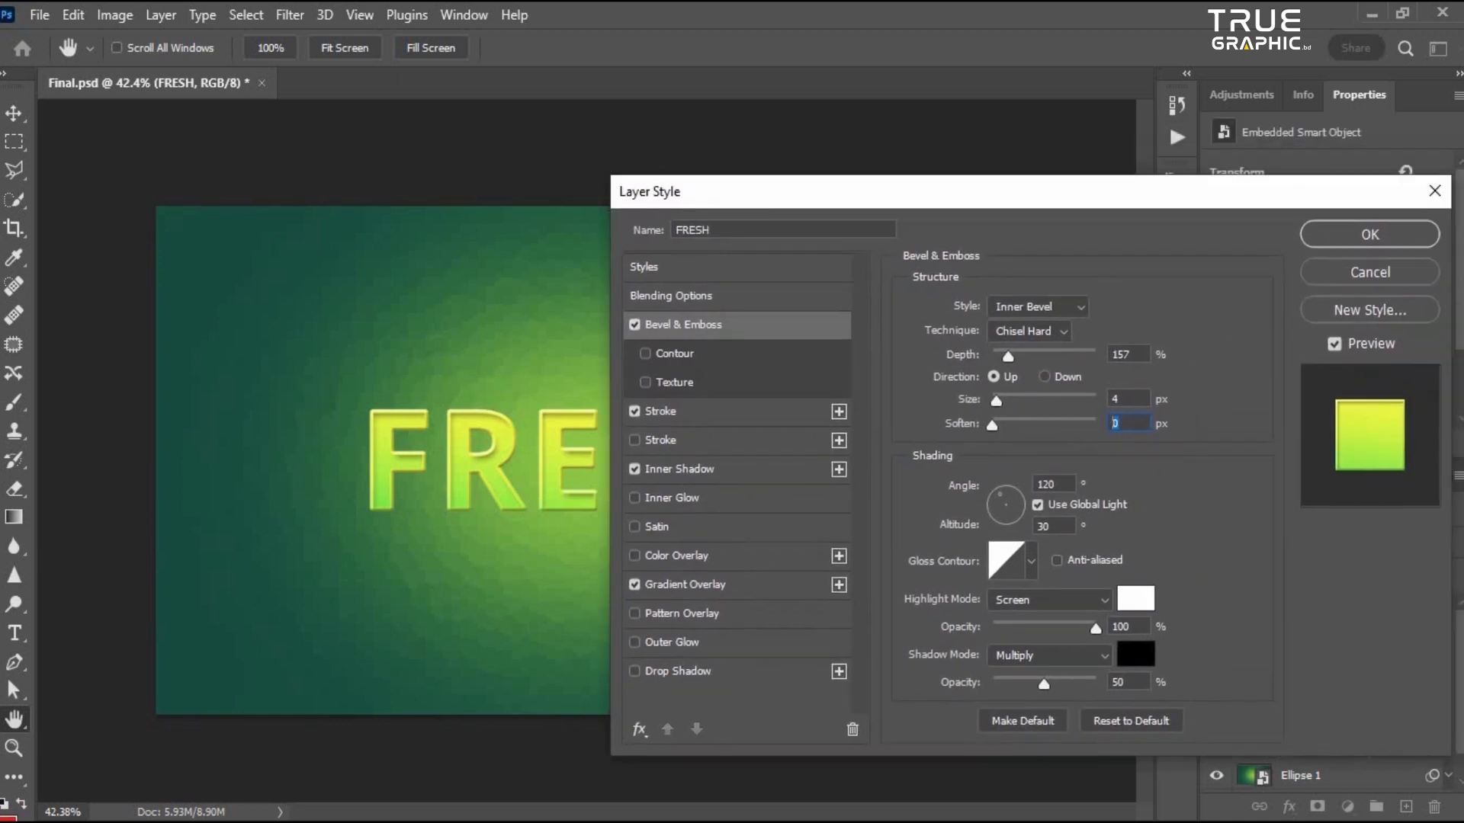
left_click_drag(813, 201, 739, 187)
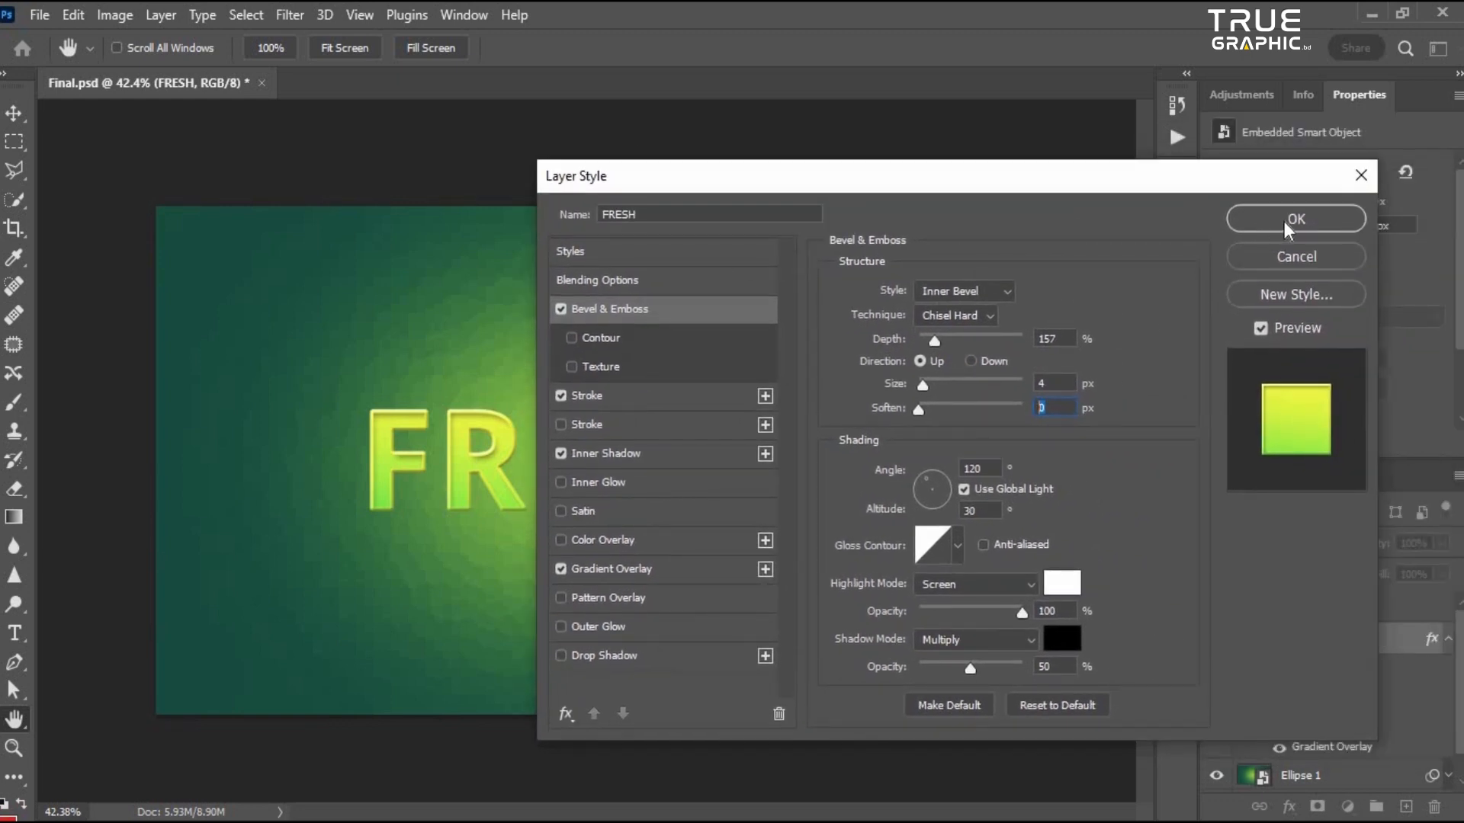
left_click(1284, 222)
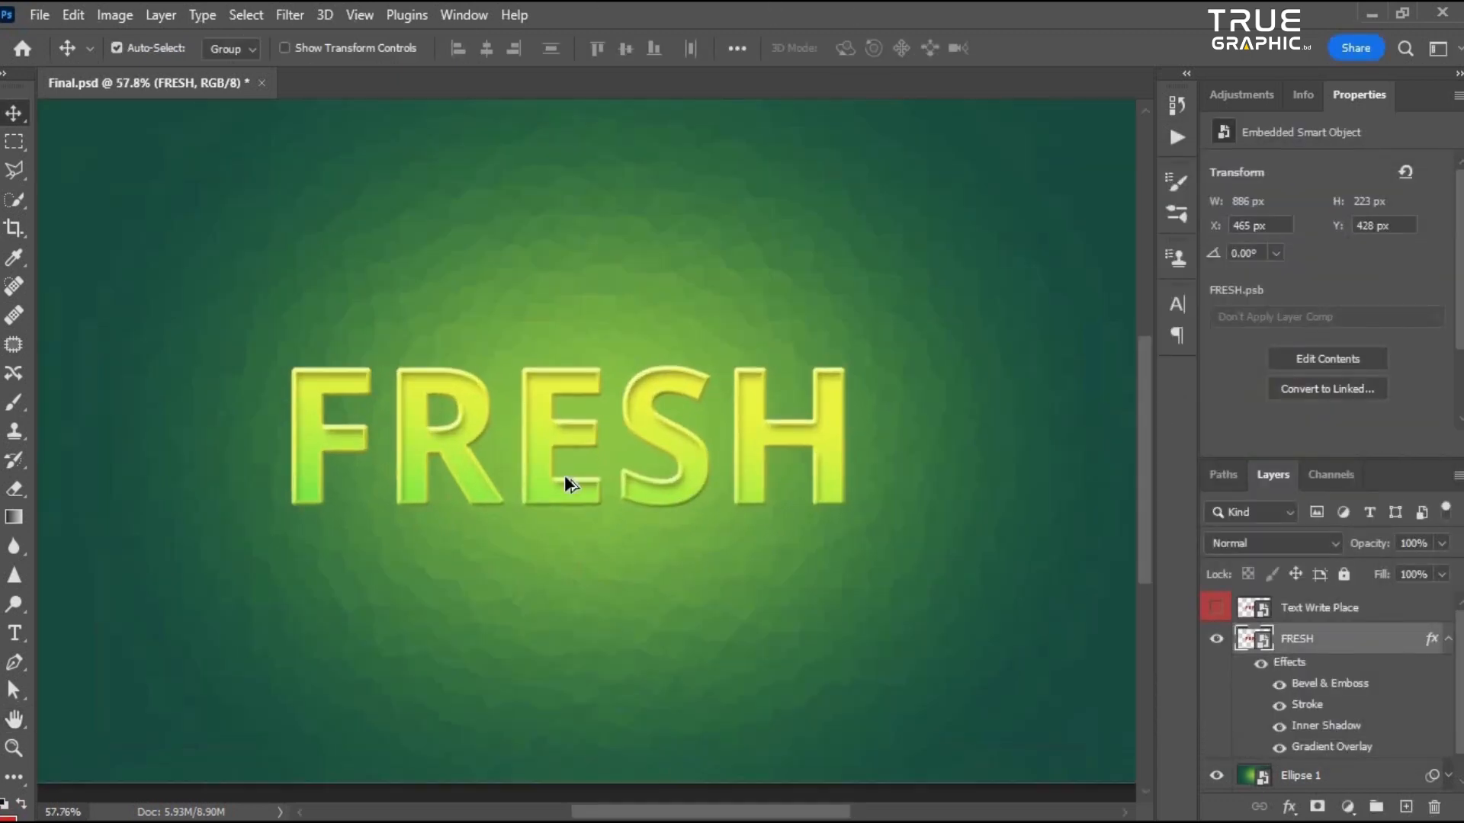
- Duplicate the FRESH layer and rename the copy to FRESH
left_click(1448, 639)
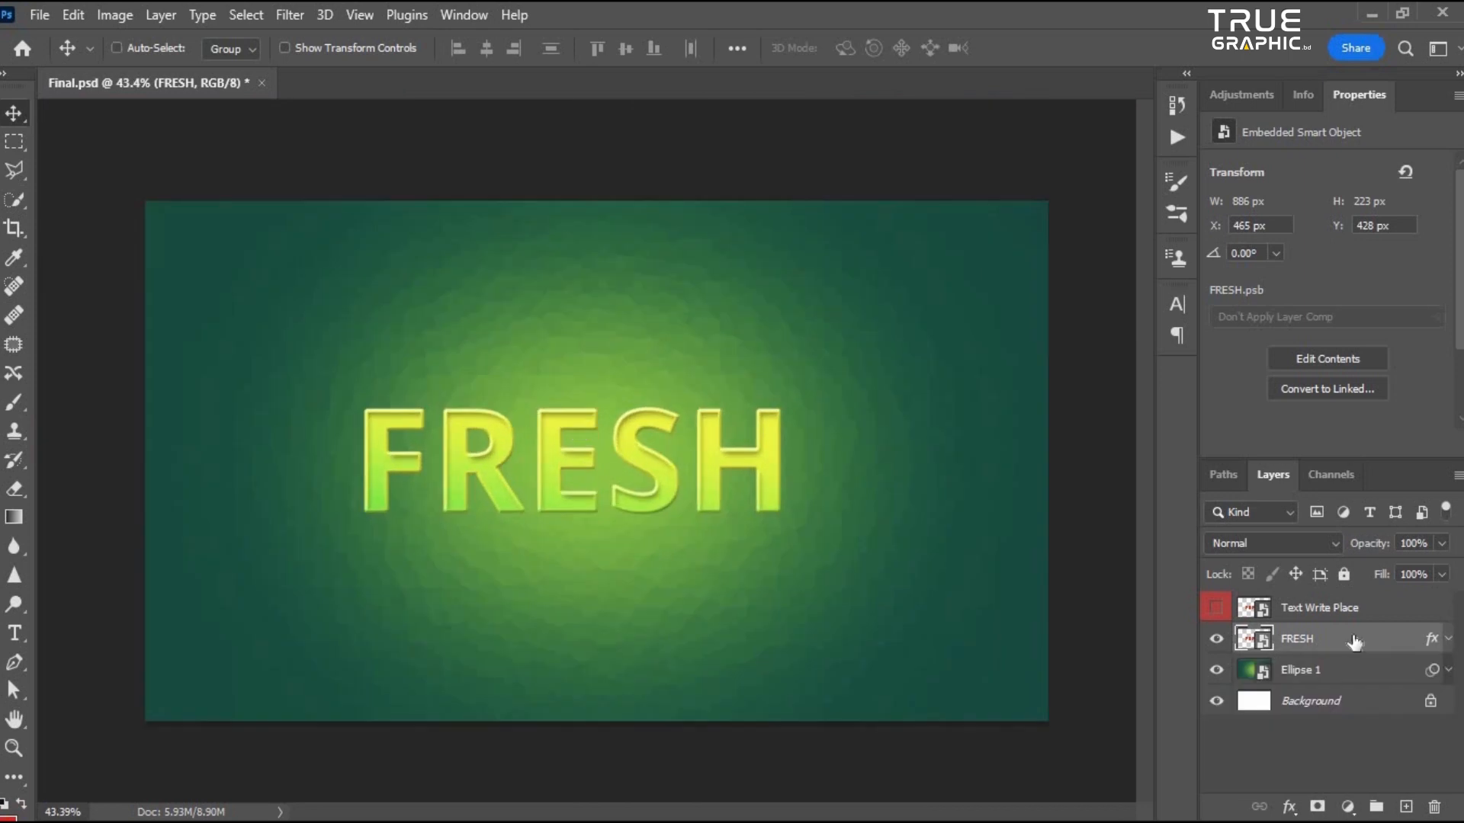
key("ctrl+j")
double_click(1335, 638)
left_click(1320, 639)
key("shift+End")
key("Delete")
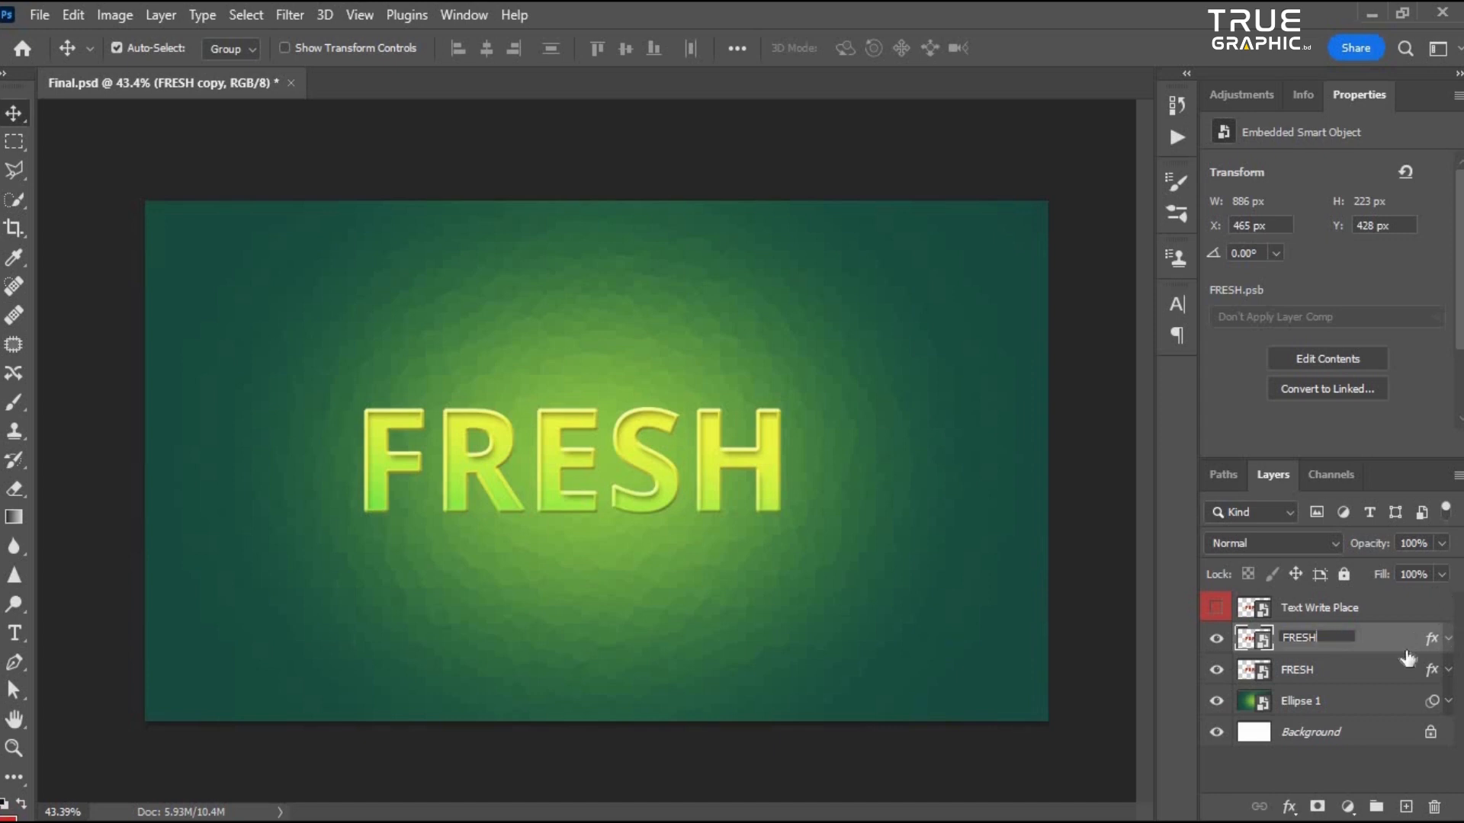
key("Return")
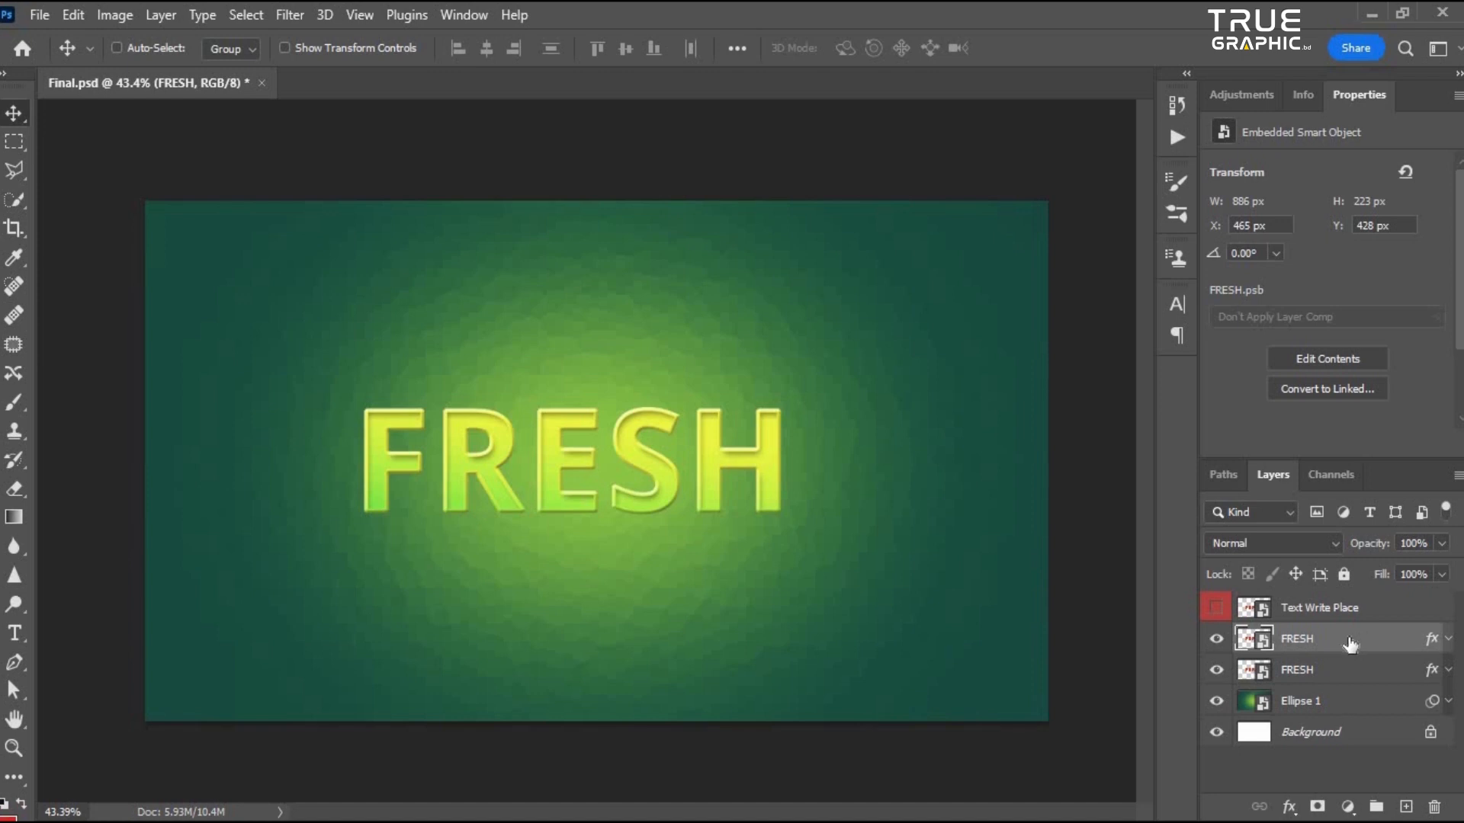
- Put the duplicated FRESH layer into a new group
key("ctrl+g")
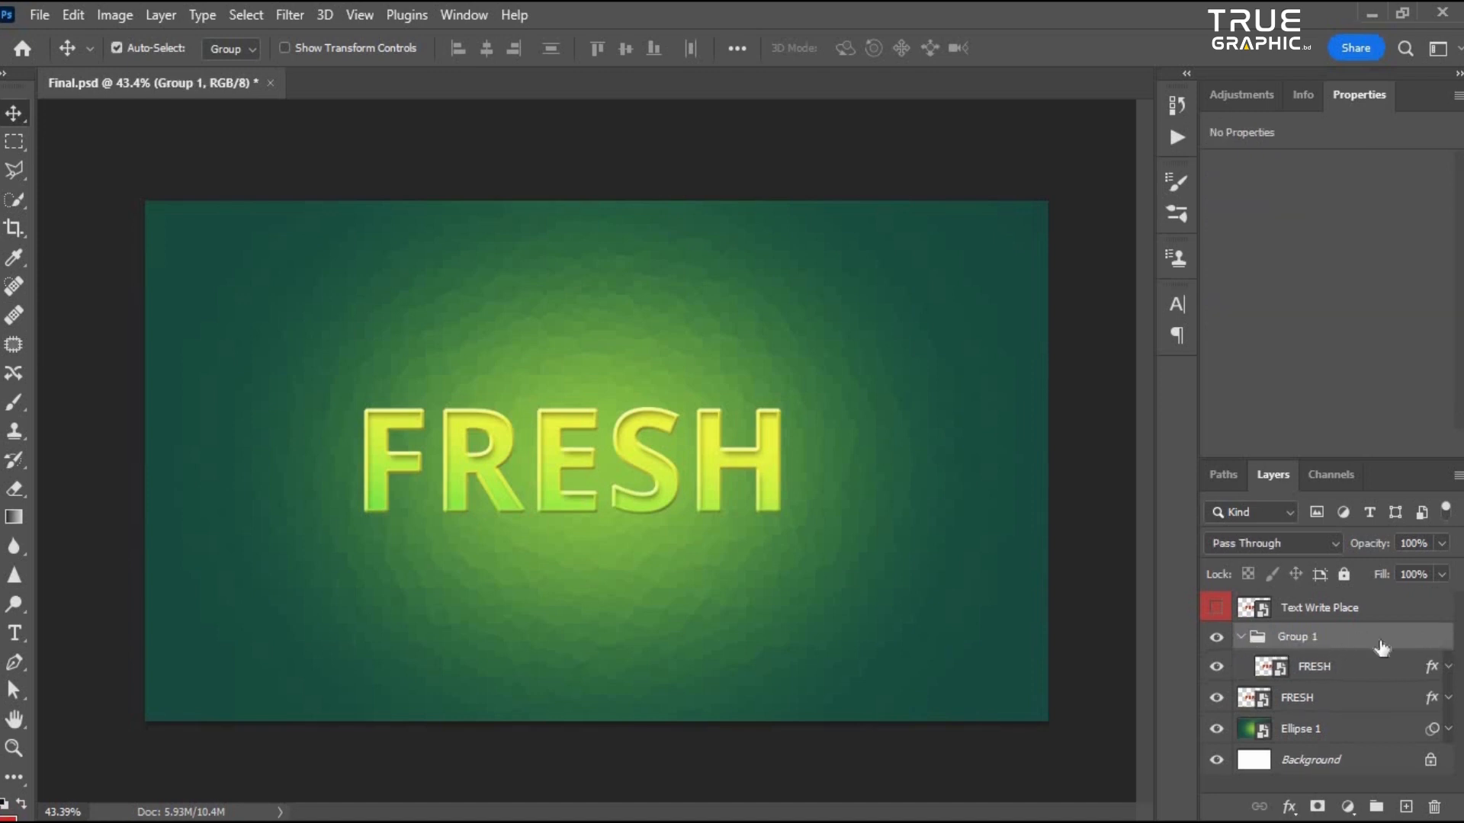
left_click(1300, 672)
- Zoom in and out to inspect the styled FRESH text
scroll(572, 481, "down", 1)
scroll(592, 488, "up", 2)
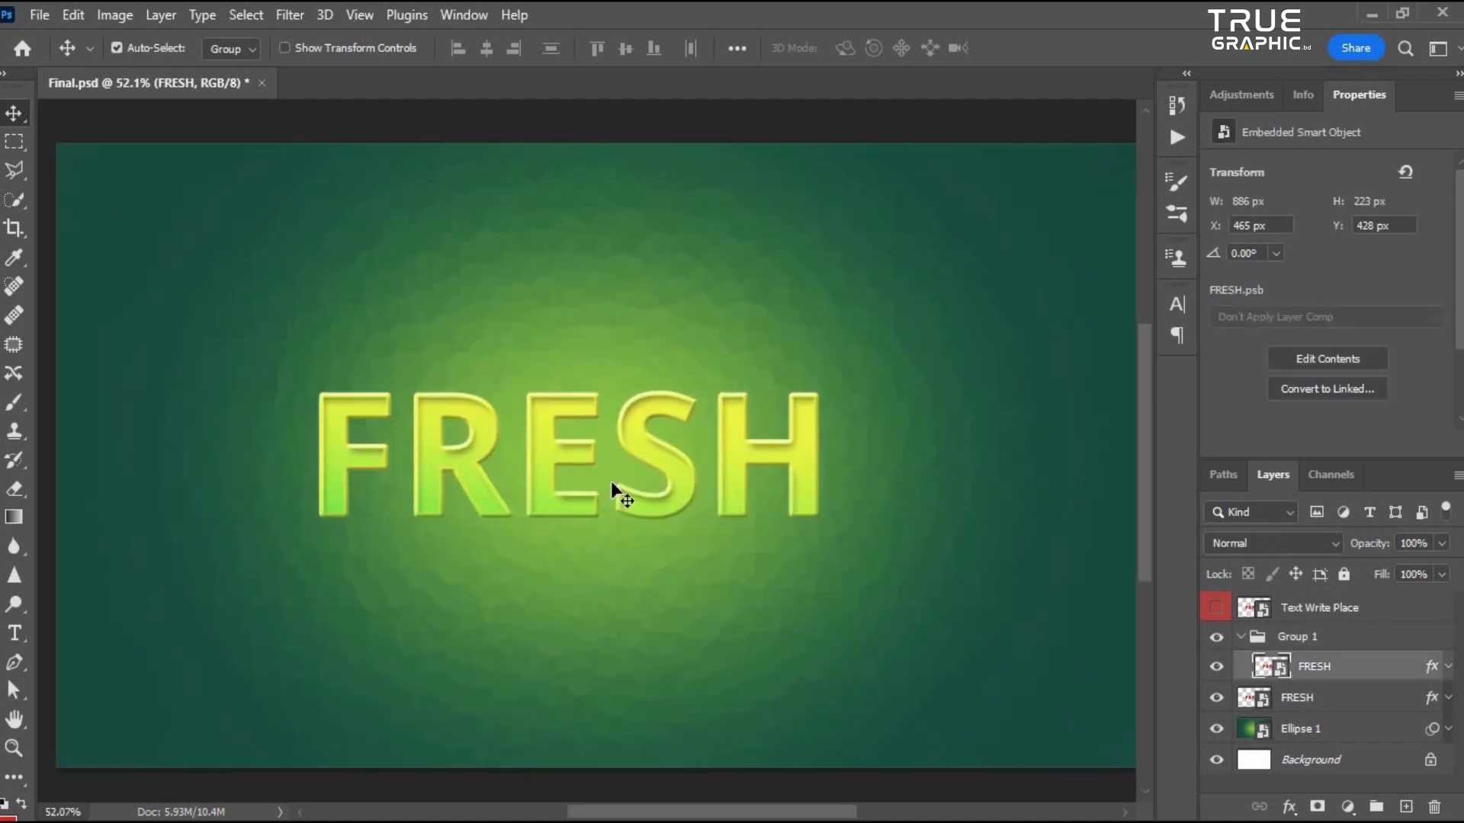
scroll(610, 482, "up", 2)
scroll(607, 392, "down", 2)
scroll(425, 578, "up", 2)
scroll(523, 549, "down", 1)
scroll(531, 543, "down", 1)
scroll(552, 457, "up", 1)
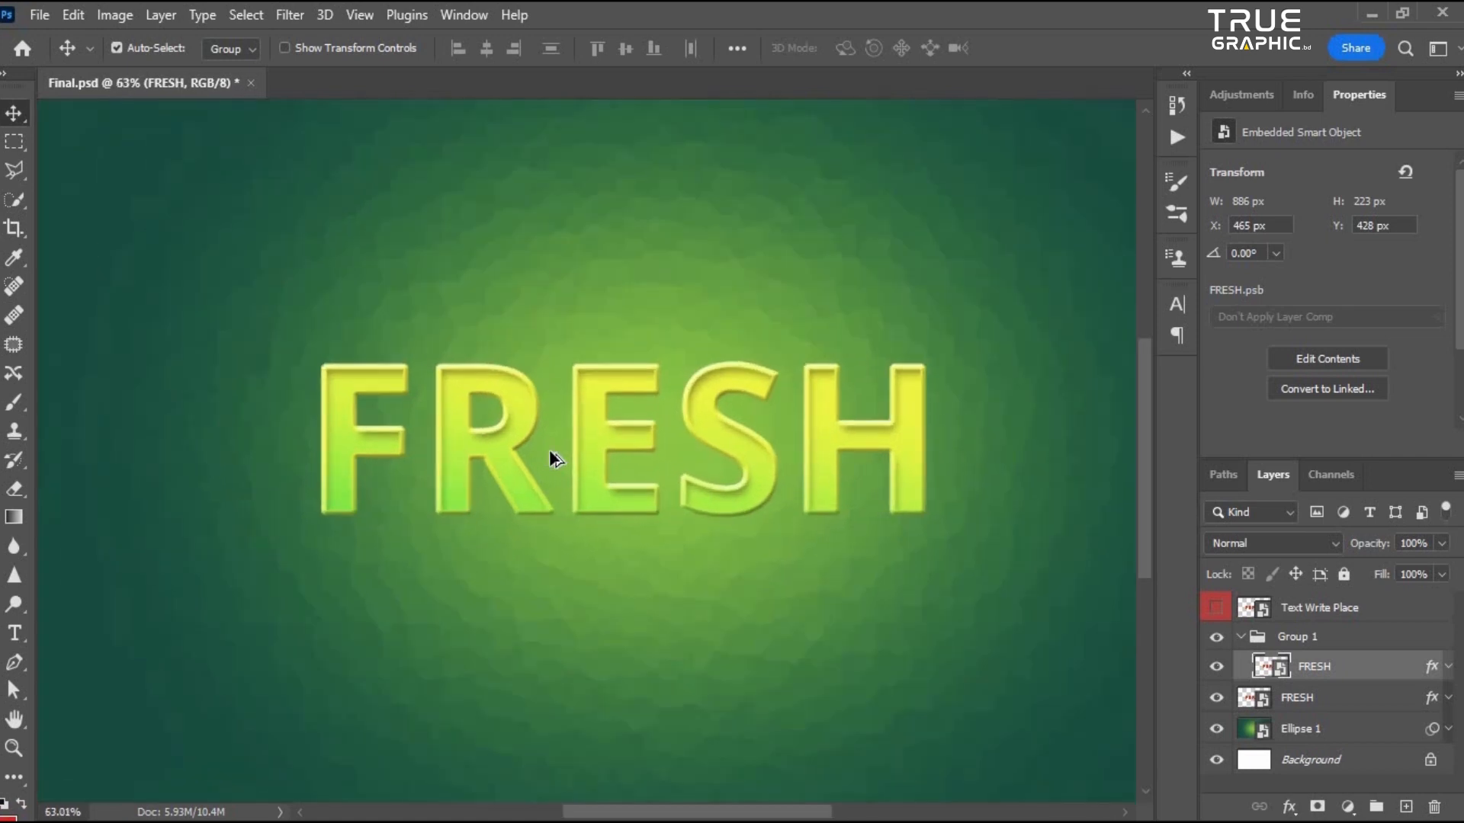
scroll(568, 430, "down", 1)
scroll(583, 453, "up", 1)
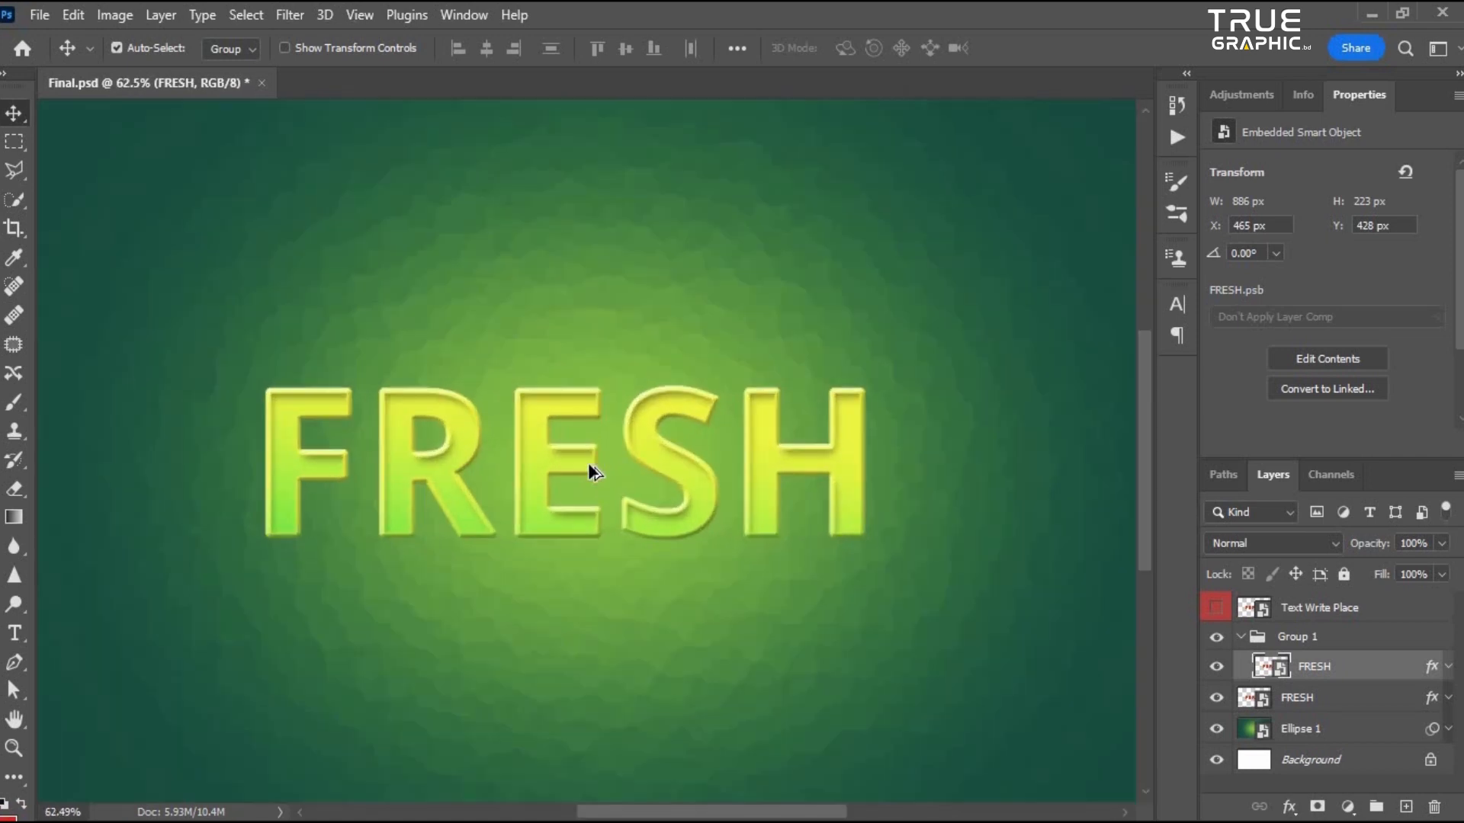
scroll(588, 464, "down", 2)
scroll(618, 485, "up", 1)
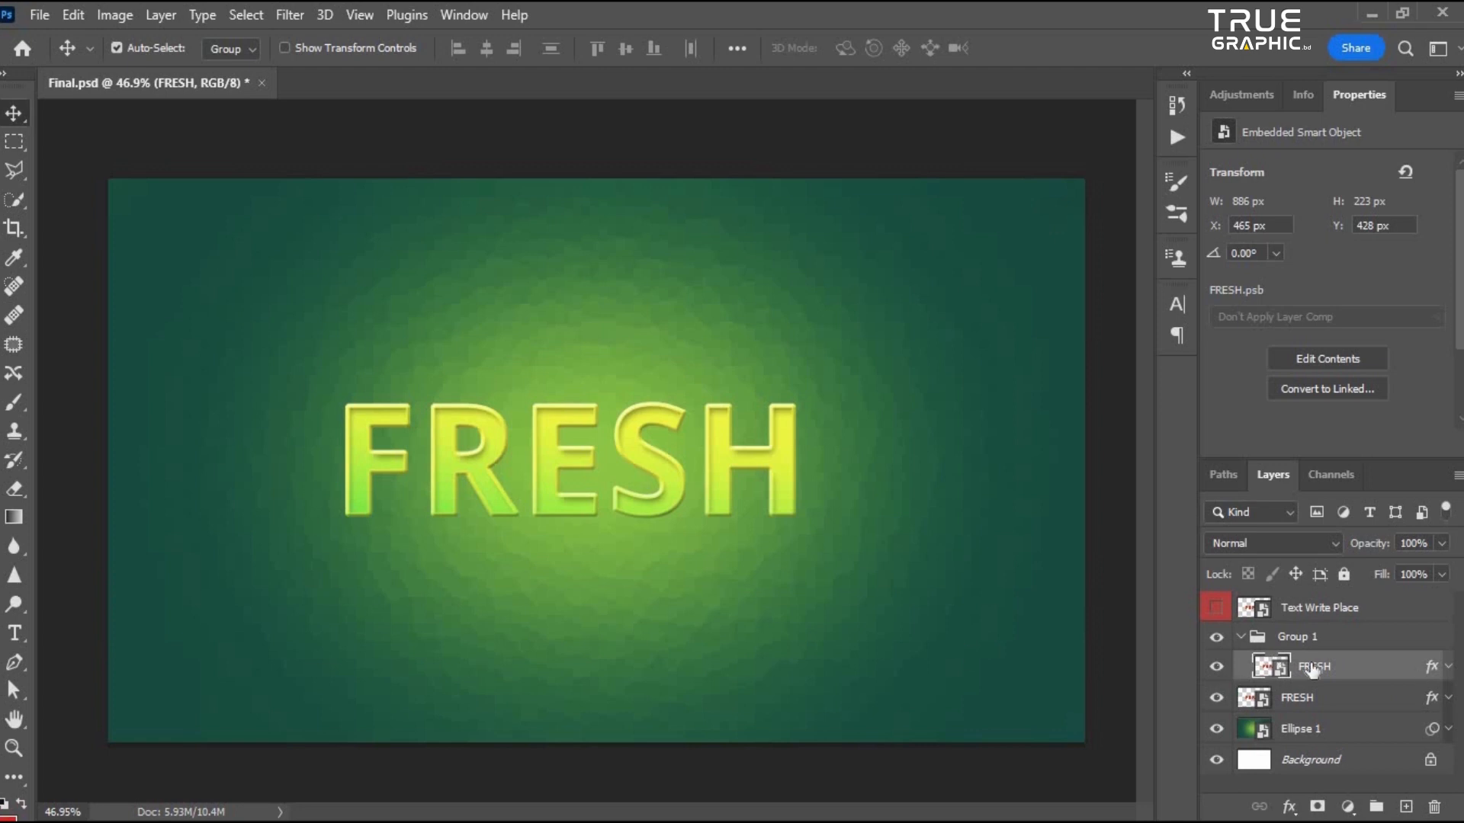
- Hide the original FRESH layer below the group and select the FRESH layer inside it
left_click(1325, 705)
left_click(1215, 698)
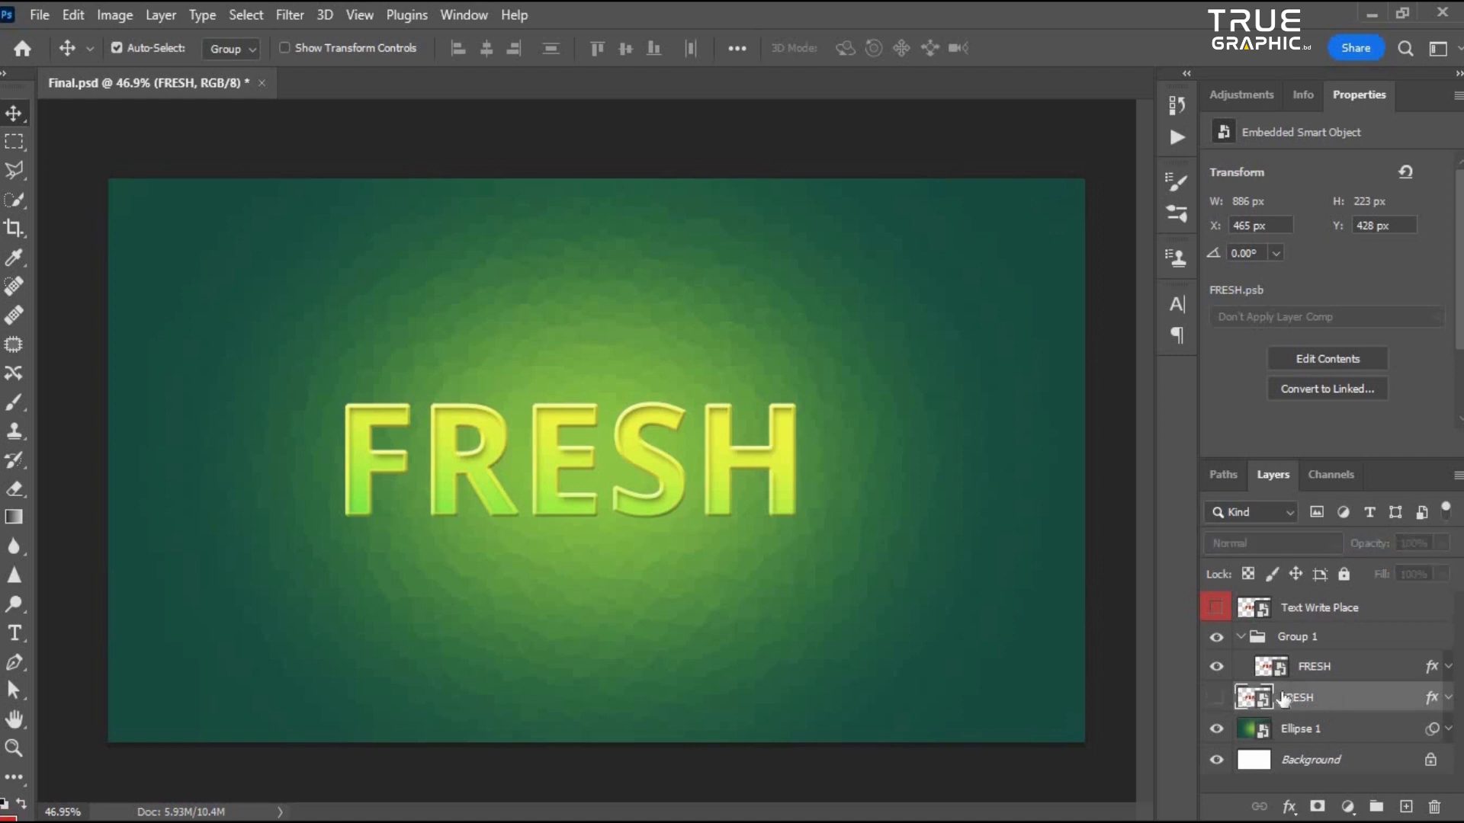
left_click(1308, 671)
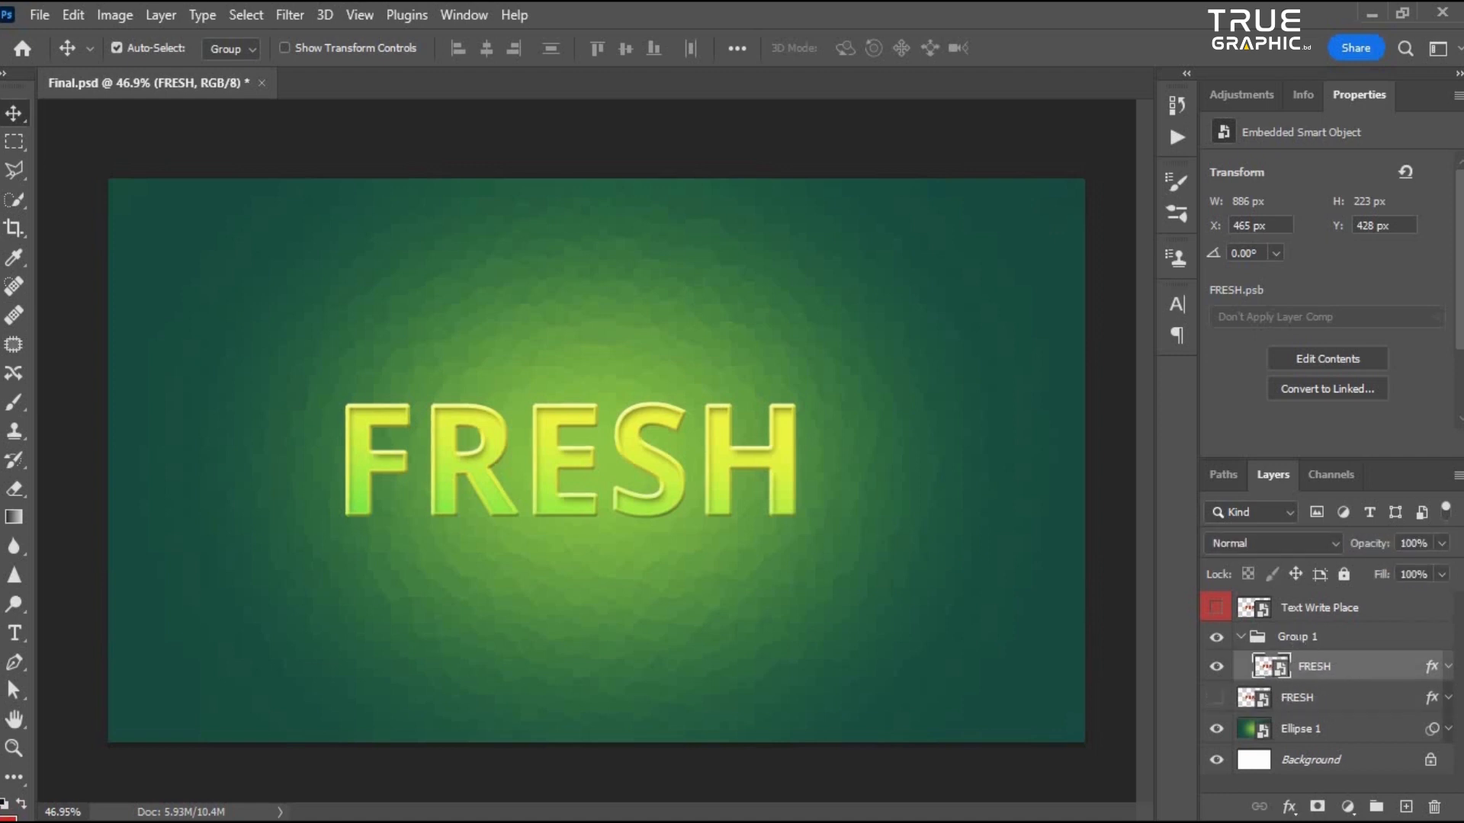
- Rename the group Extrode
double_click(1298, 637)
type("E")
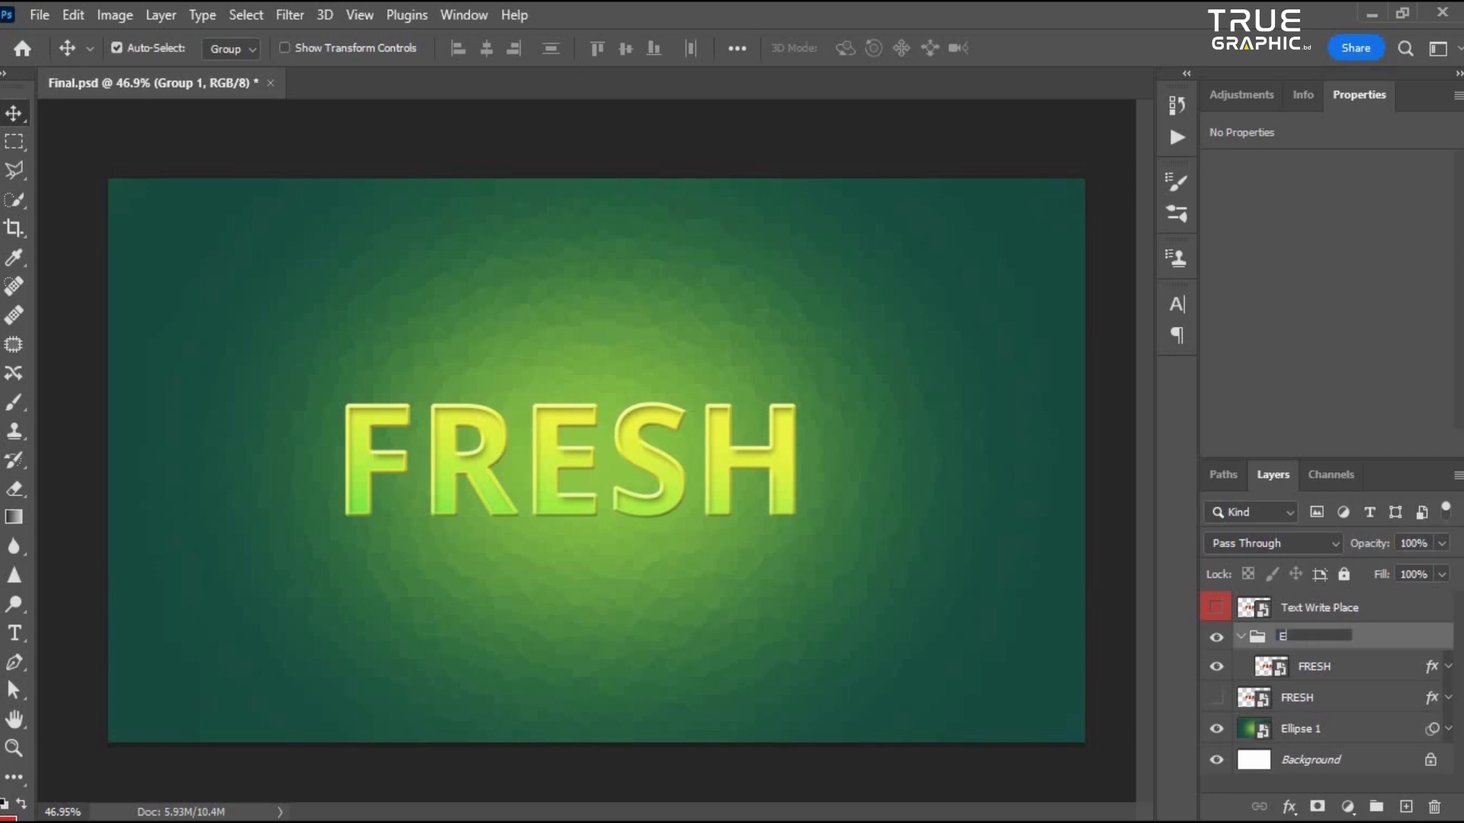
type("xtrode")
key("Return")
- Duplicate the FRESH layer inside the Extrode group and select the lower one
left_click(1326, 668)
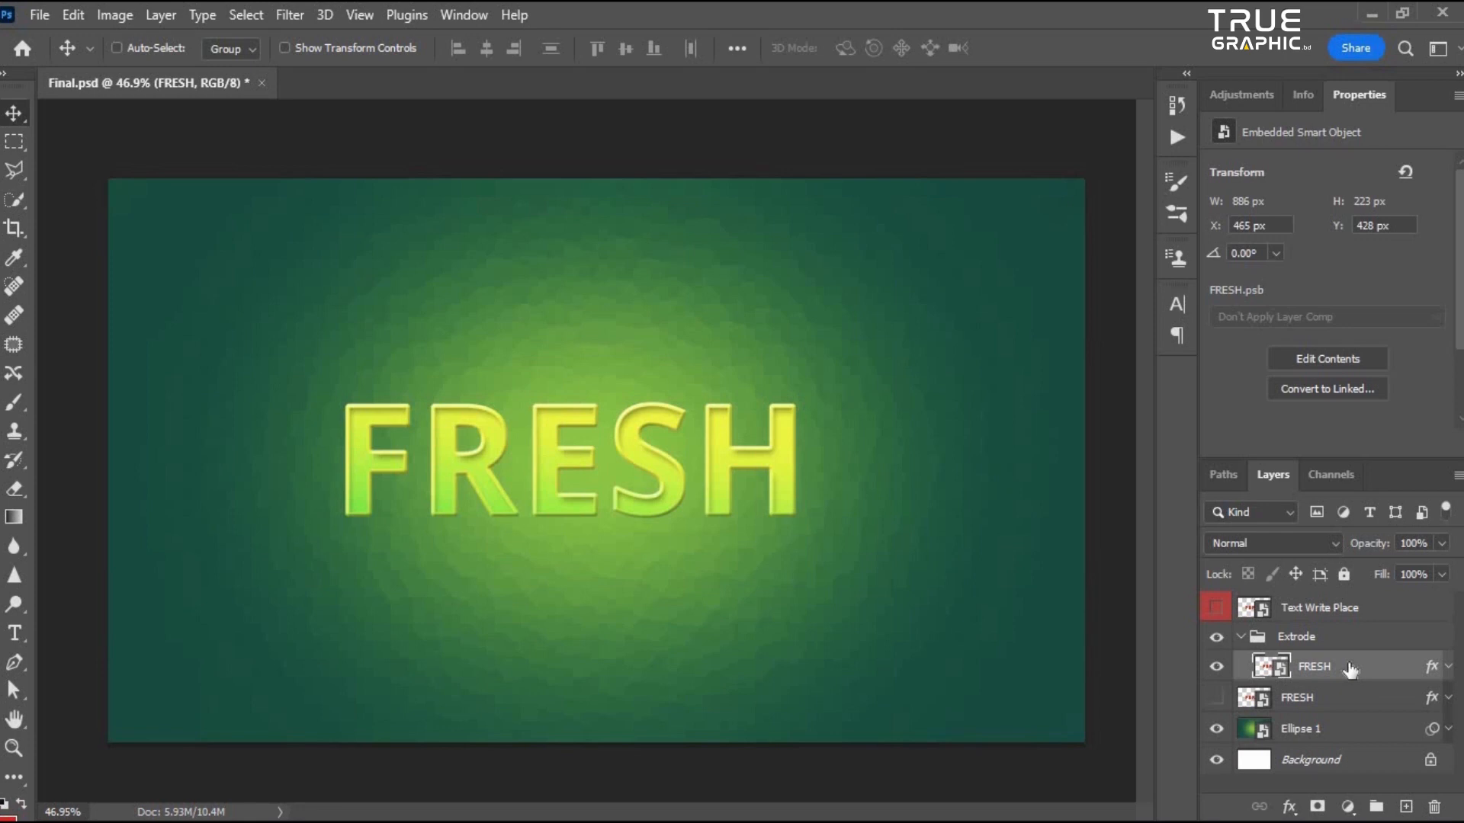
key("ctrl+j")
left_click(1330, 700)
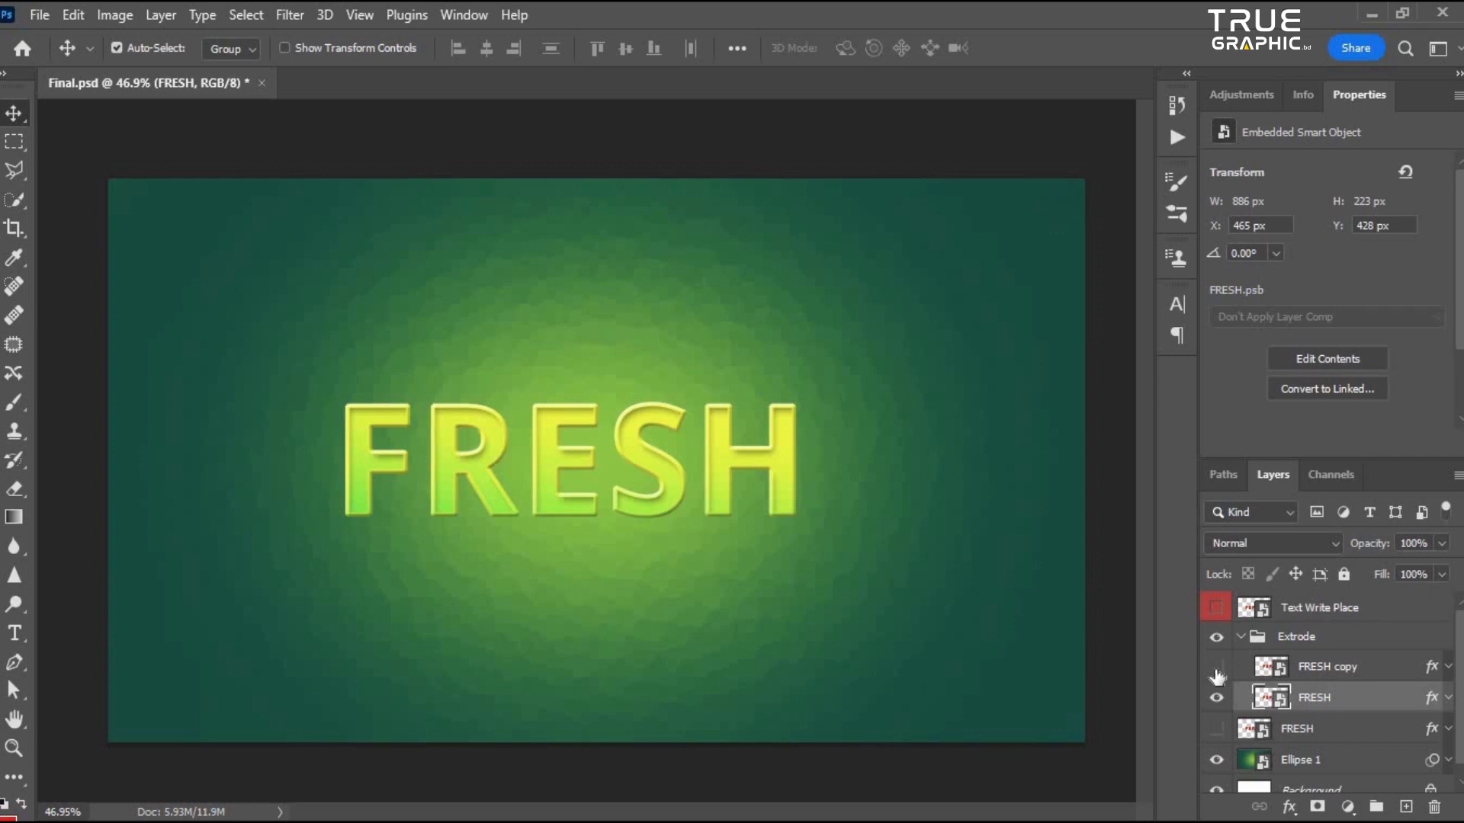
- Turn off Stroke, Inner Shadow and Bevel & Emboss on the lower FRESH layer, keeping only Gradient Overlay
double_click(1403, 698)
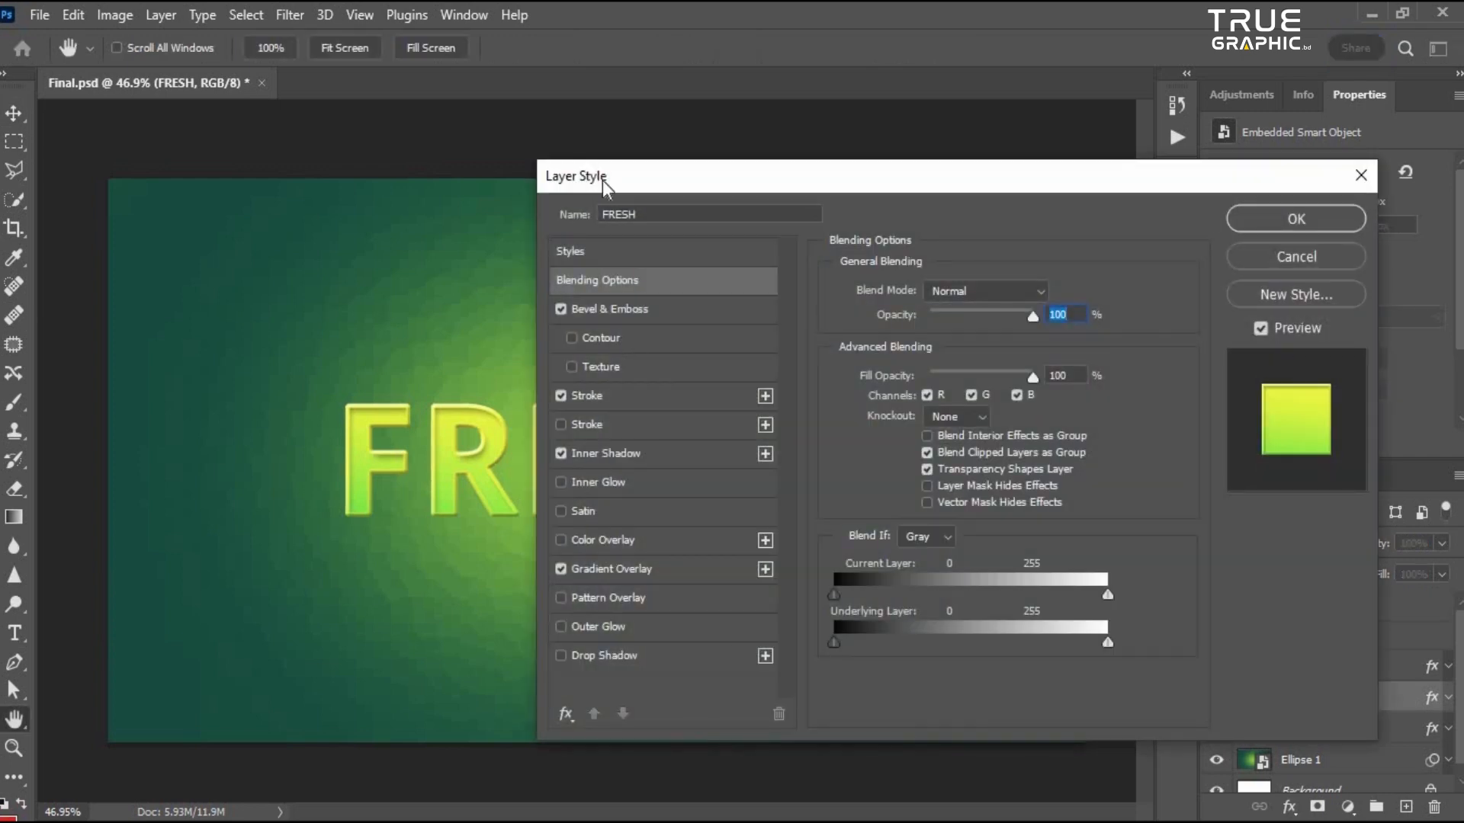
left_click_drag(602, 180, 867, 180)
left_click(821, 457)
left_click(822, 401)
left_click_drag(954, 181, 907, 183)
left_click(773, 316)
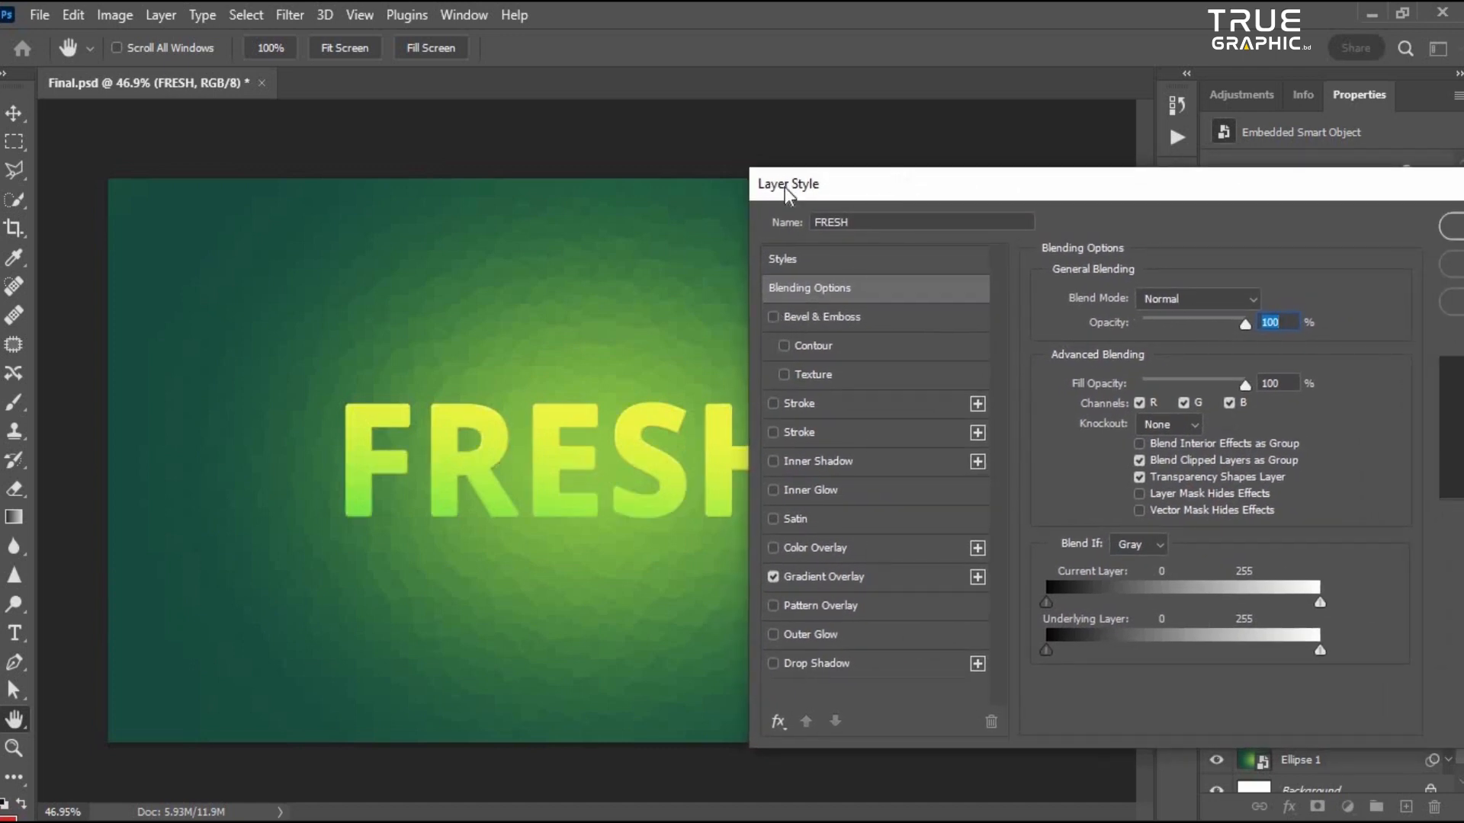
left_click_drag(784, 186, 647, 189)
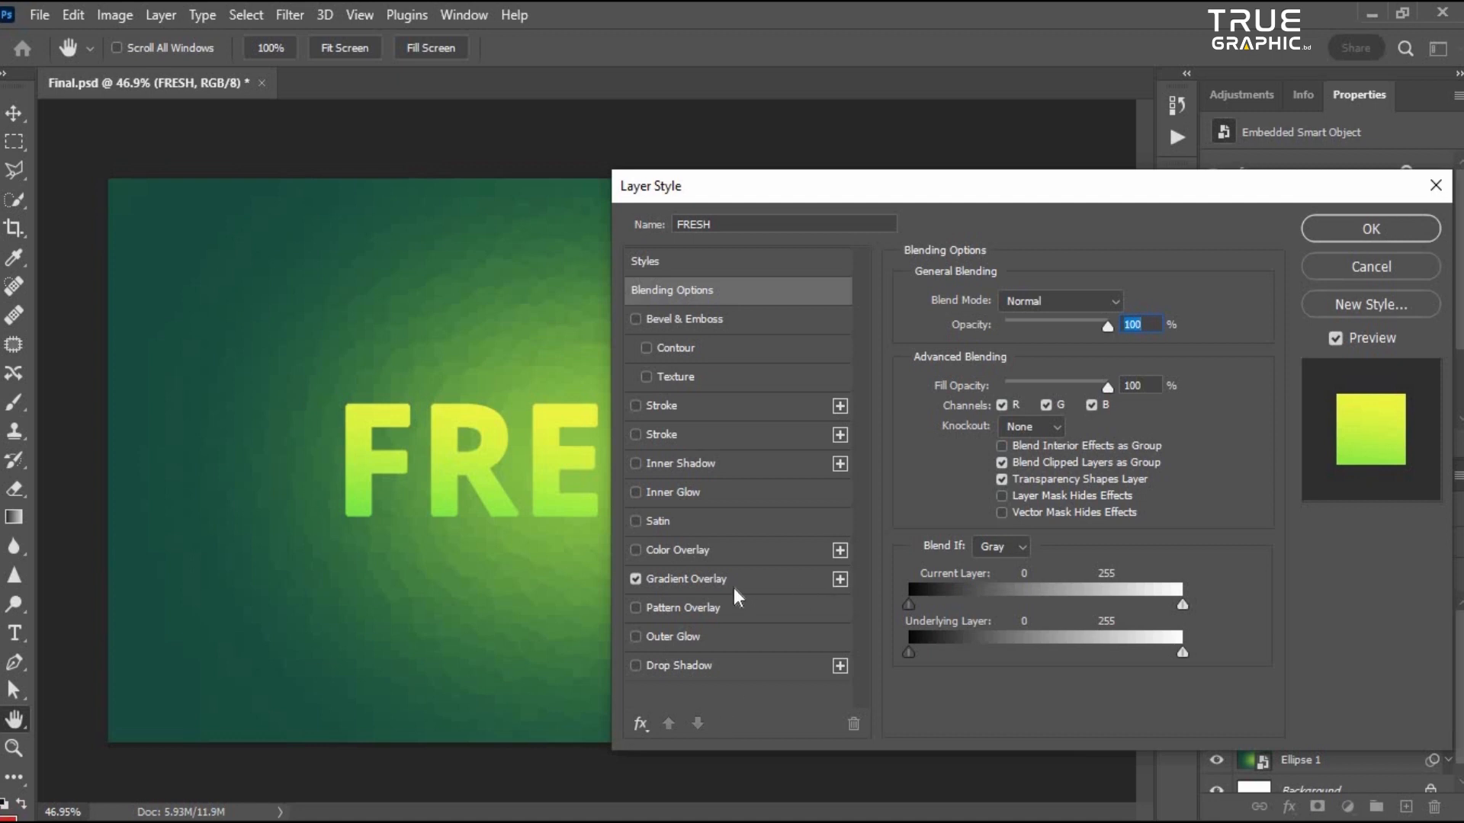
left_click(1343, 232)
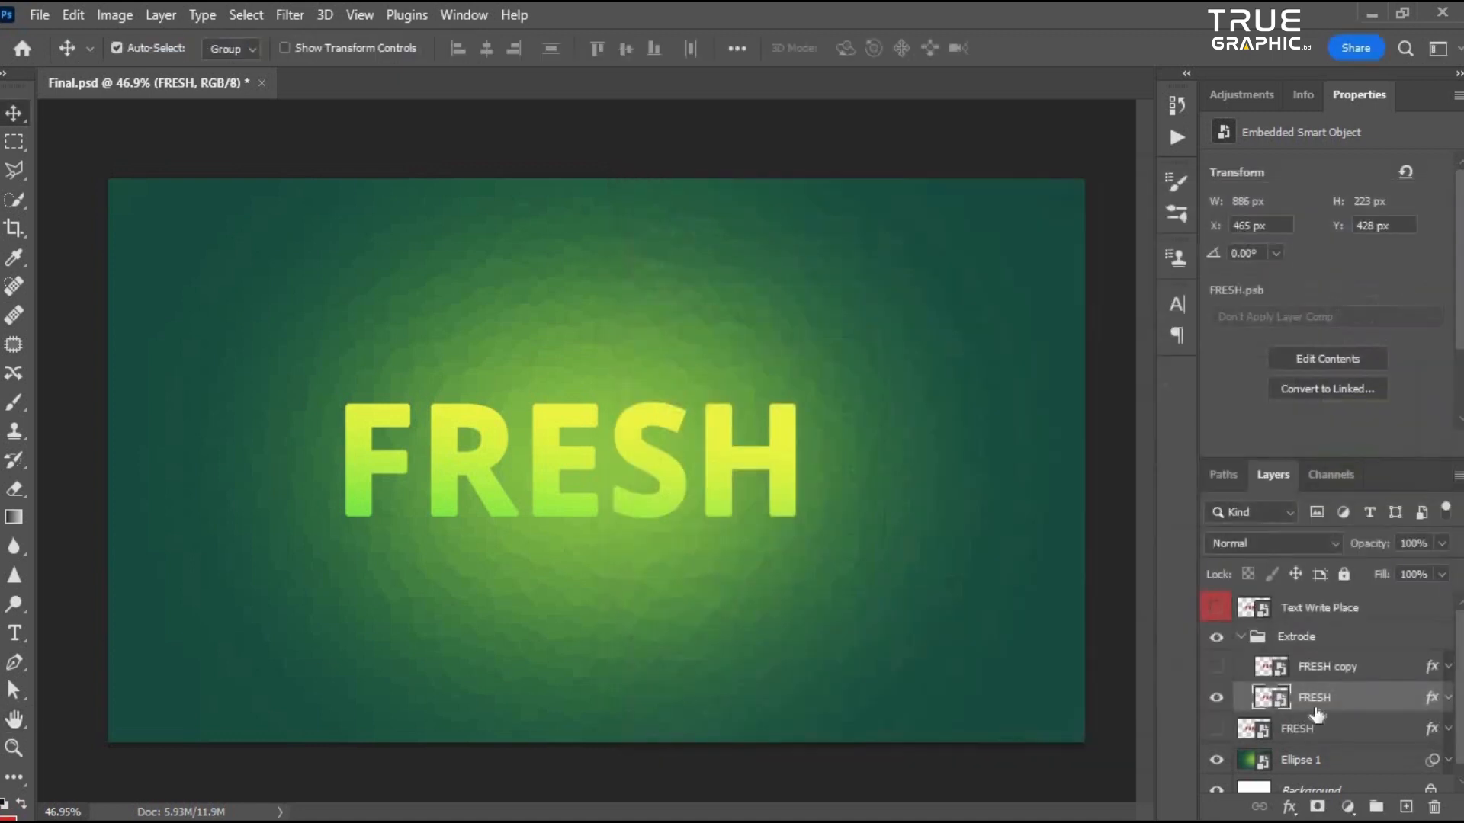
- Toggle the FRESH copy layer's visibility to compare the two layers in the Extrode group
left_click(1334, 671)
left_click(1323, 734)
left_click(1217, 667)
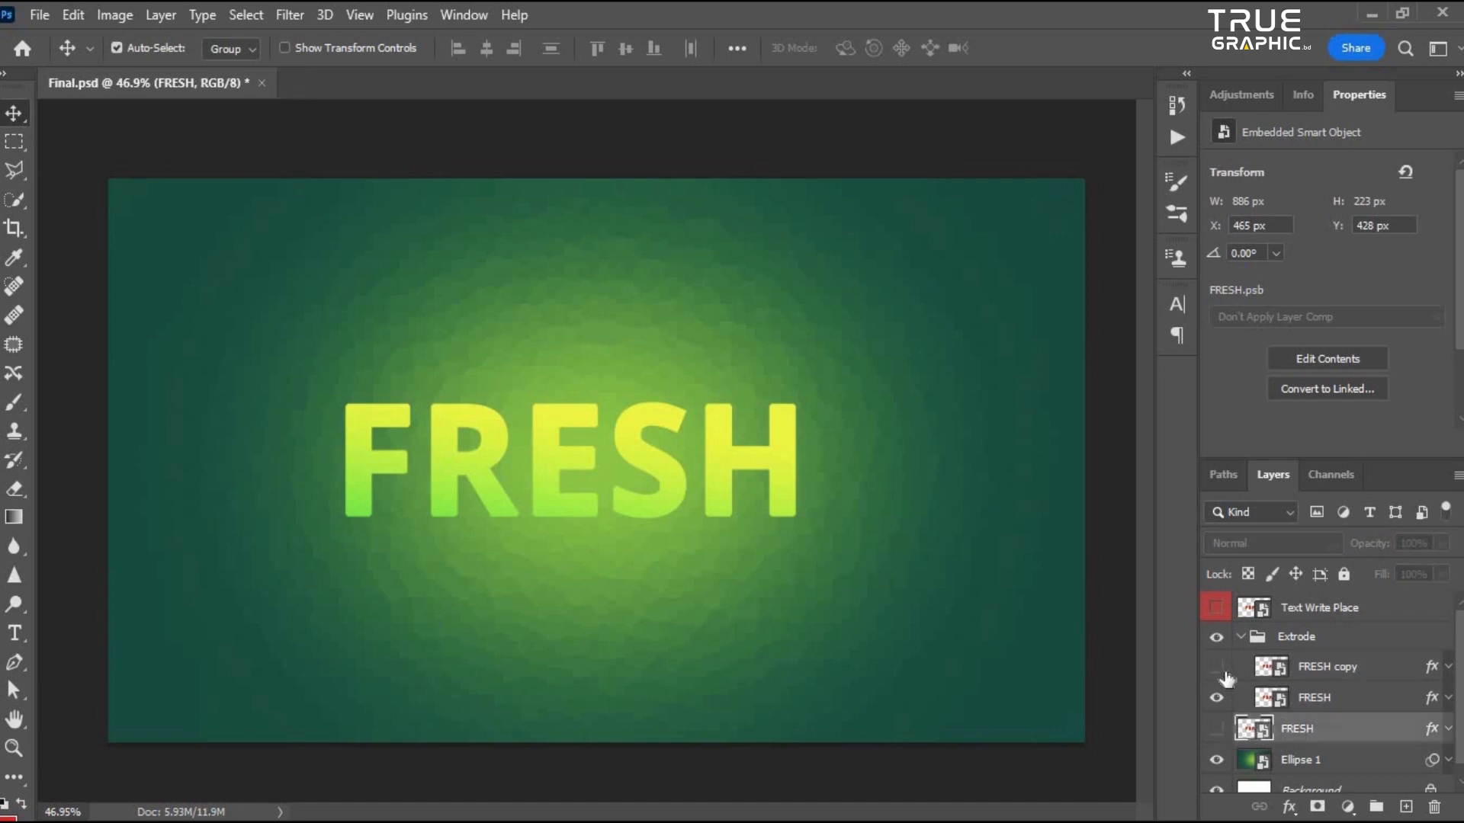
left_click(1323, 674)
left_click(1315, 640)
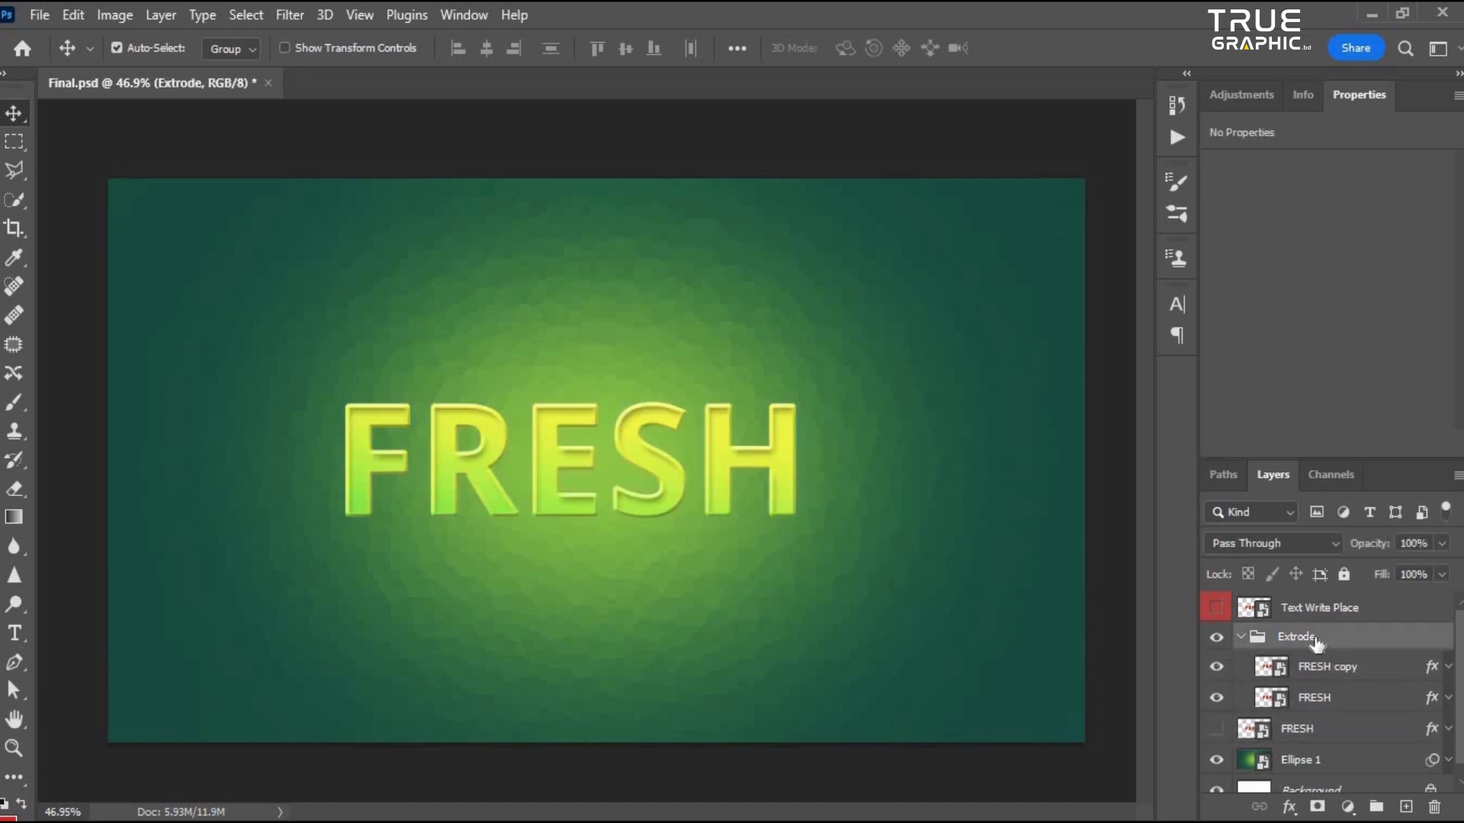
left_click(1240, 639)
left_click(1240, 638)
- Show the original FRESH layer and move it above the Extrode group
left_click(1294, 732)
left_click(1216, 729)
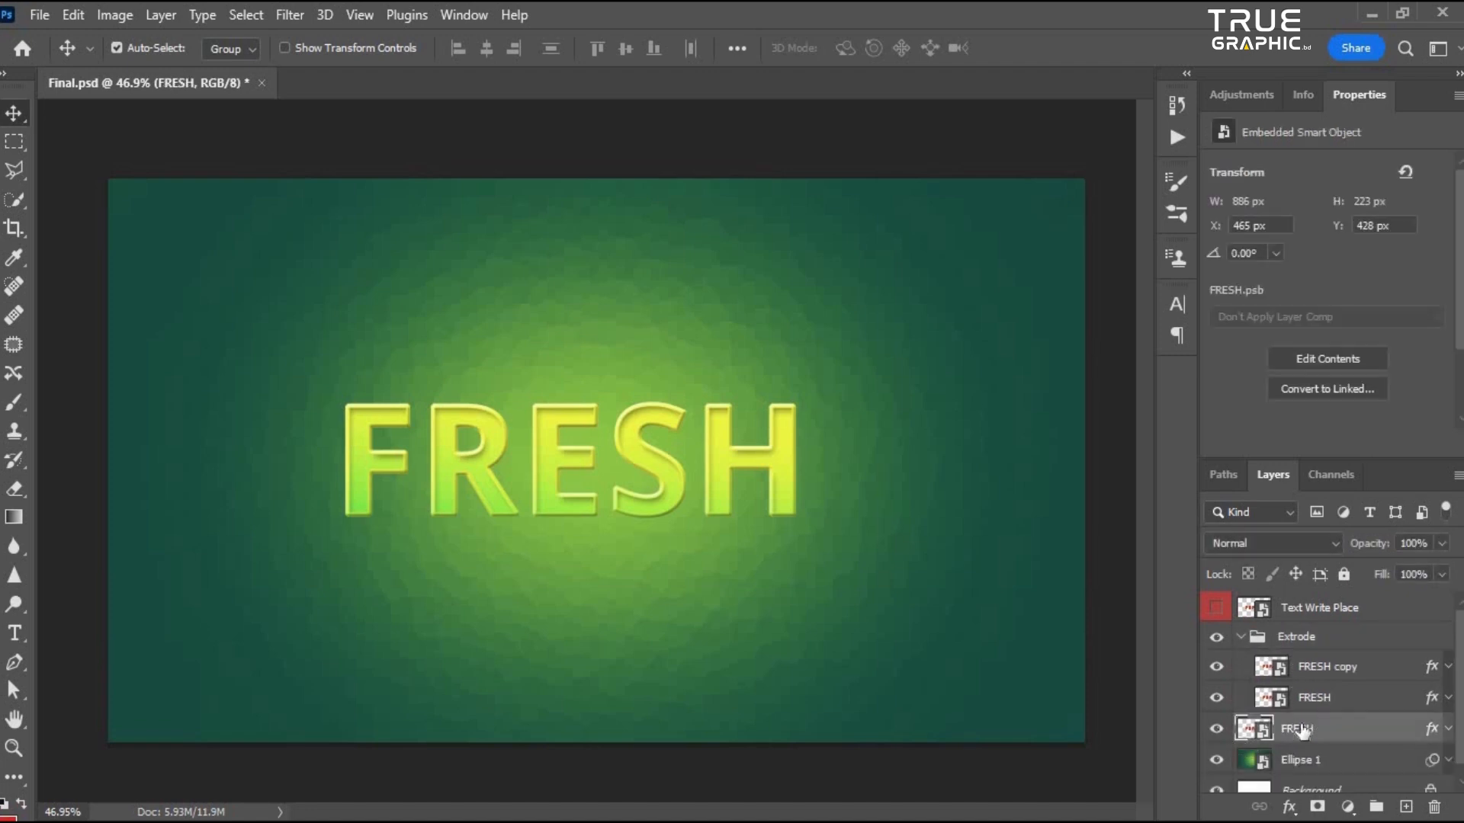
left_click_drag(1307, 732, 1321, 627)
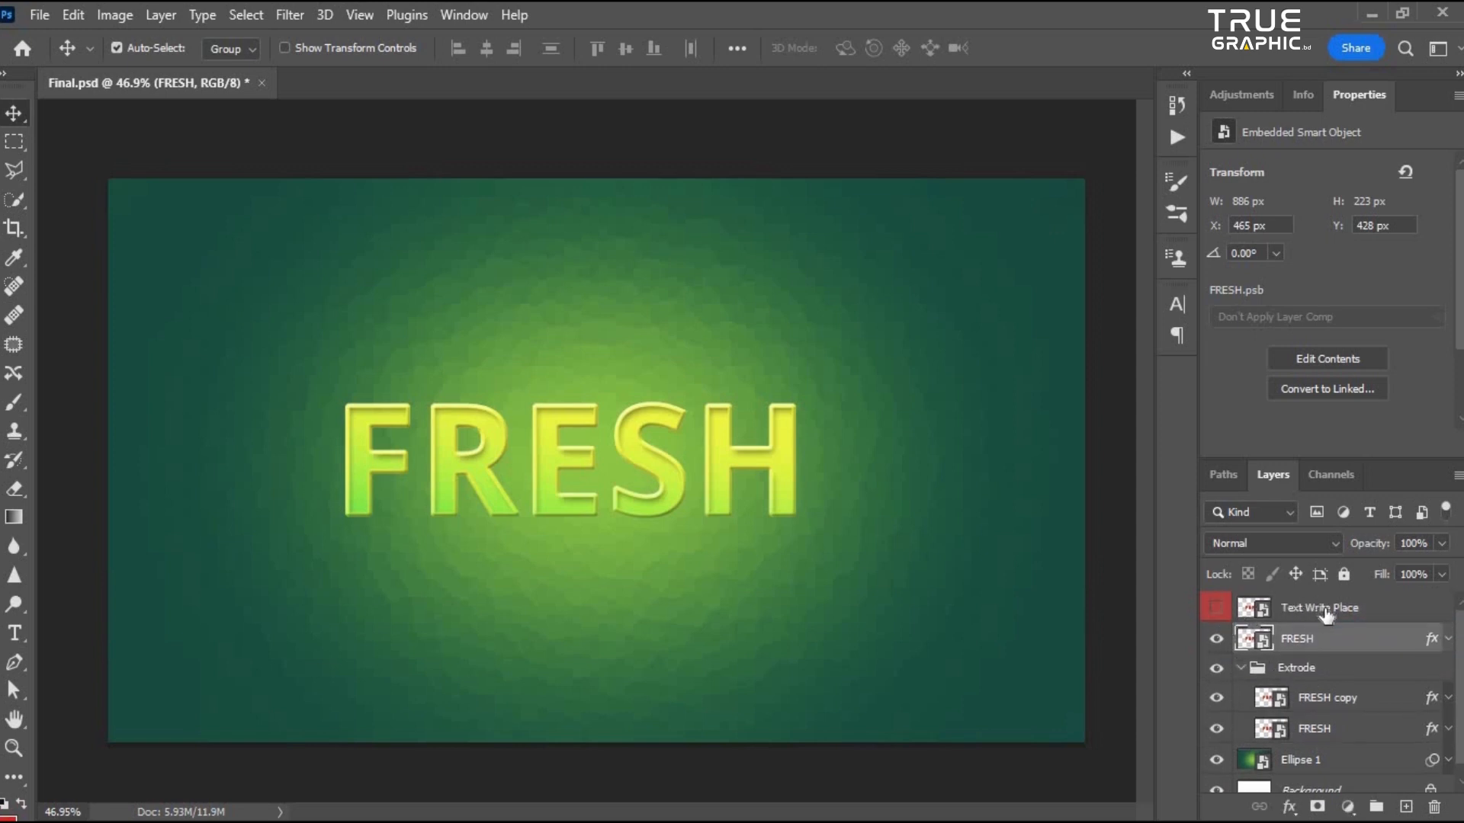
- Lock all properties of the Text Write Place layer
left_click(1326, 614)
left_click(1344, 574)
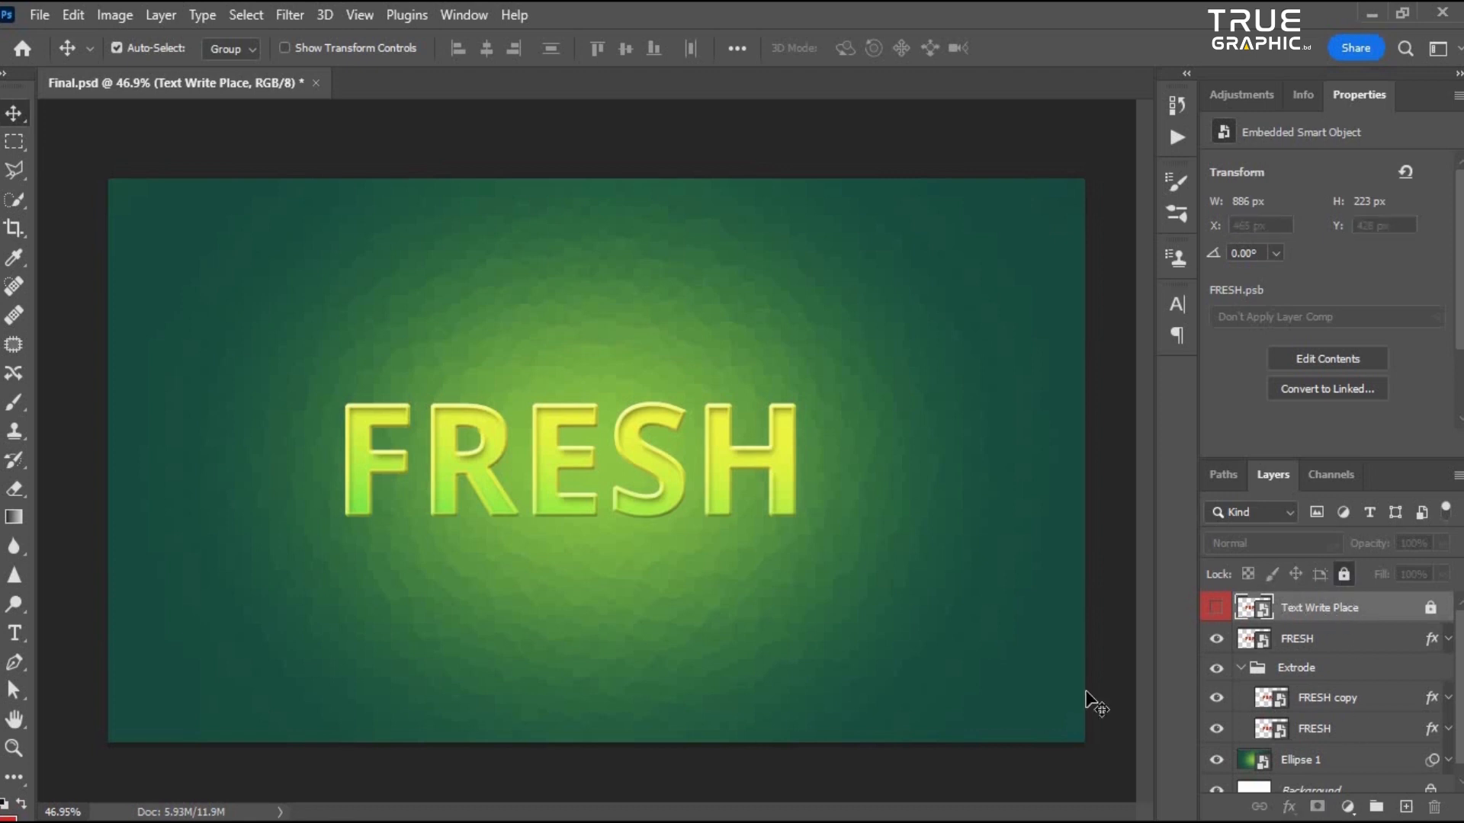
scroll(1311, 648, "down", 1)
left_click(1330, 717)
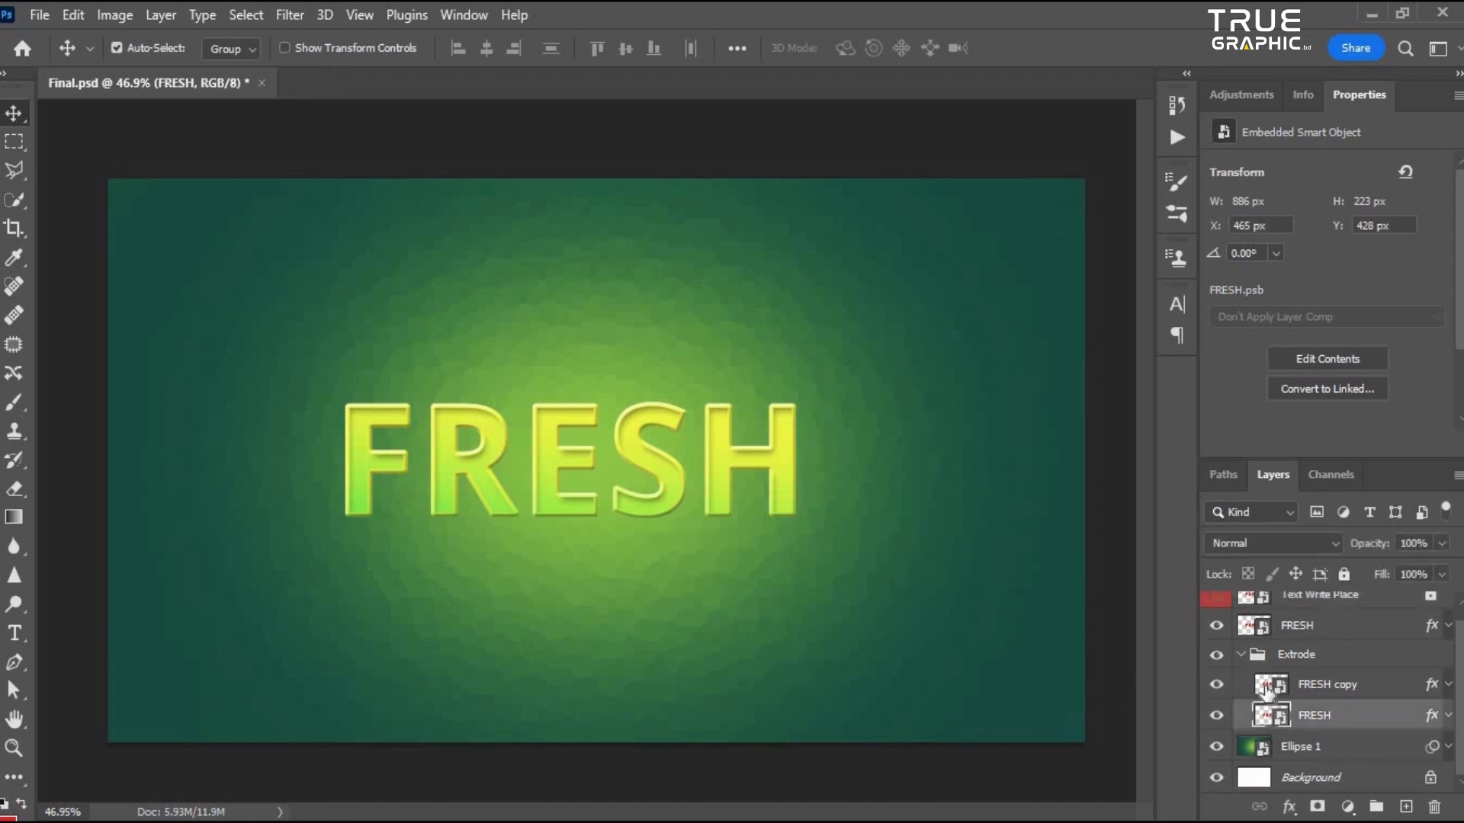
left_click(1344, 688)
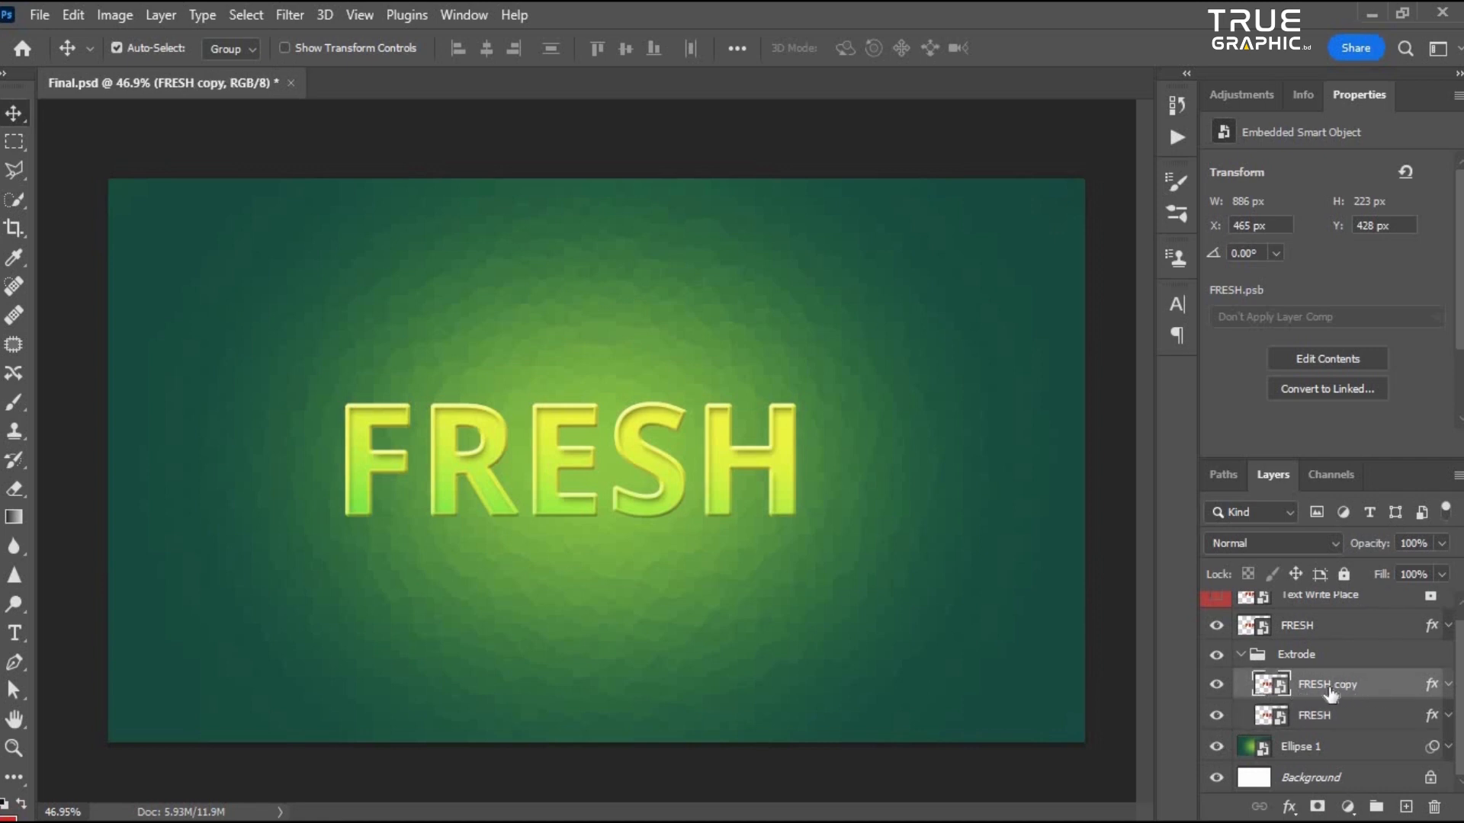
double_click(1338, 688)
left_click(1405, 688)
scroll(667, 549, "down", 5)
scroll(667, 549, "up", 3)
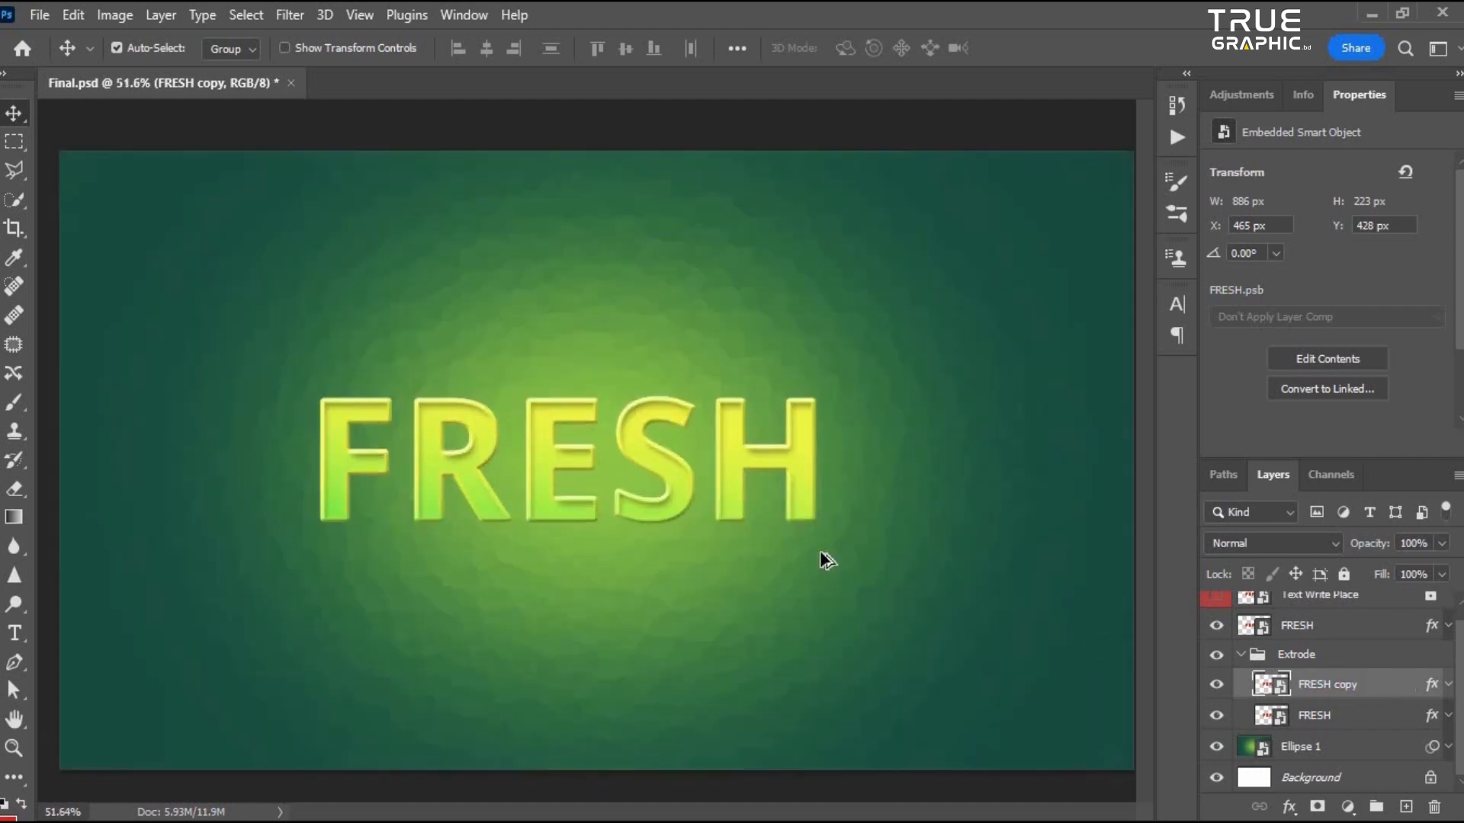
scroll(670, 513, "down", 1)
- Add a Drop Shadow to the top FRESH layer, adjusting its distance, spread and size
left_click(1354, 633)
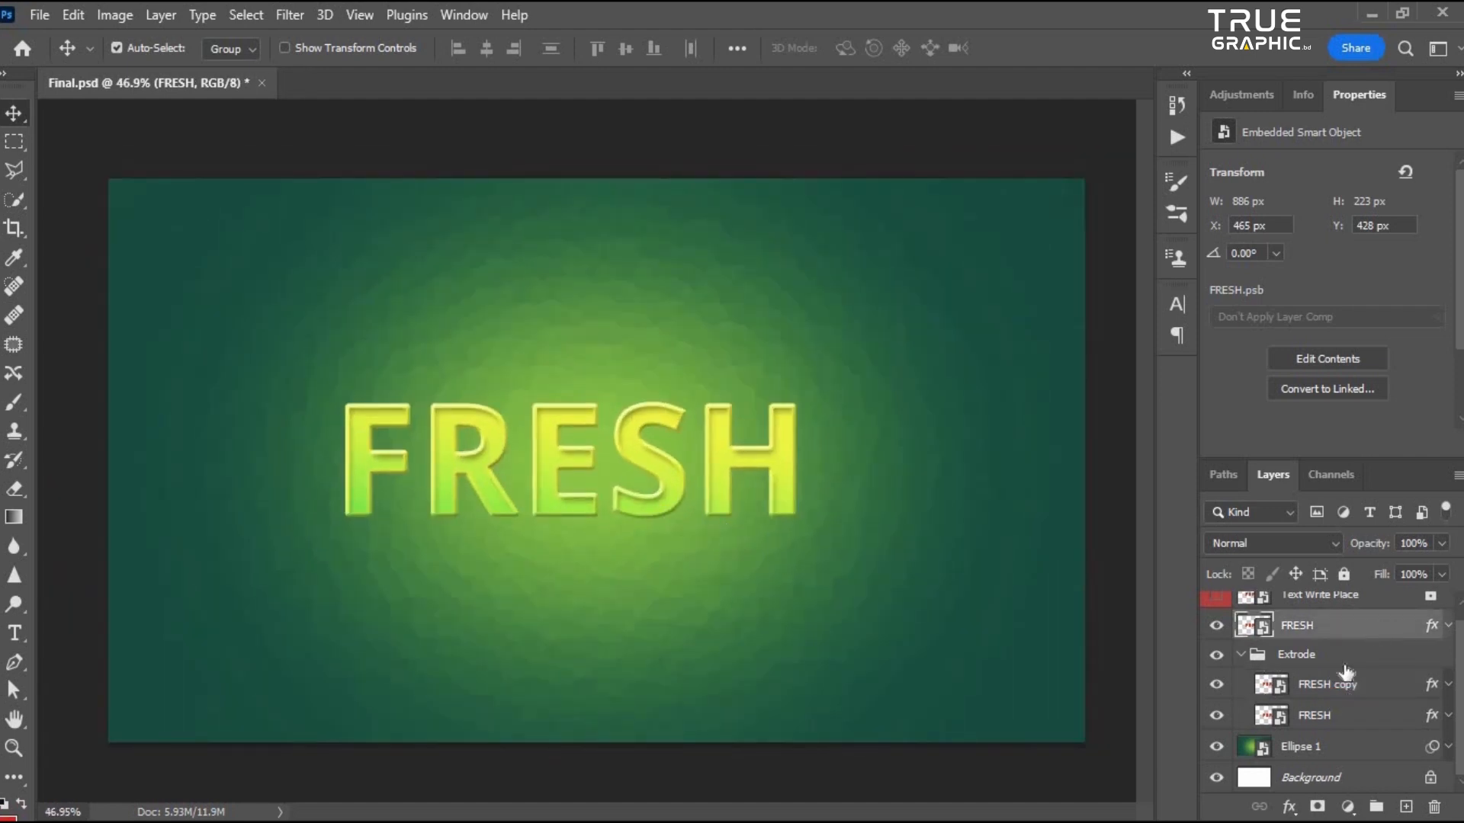
scroll(1346, 671, "up", 1)
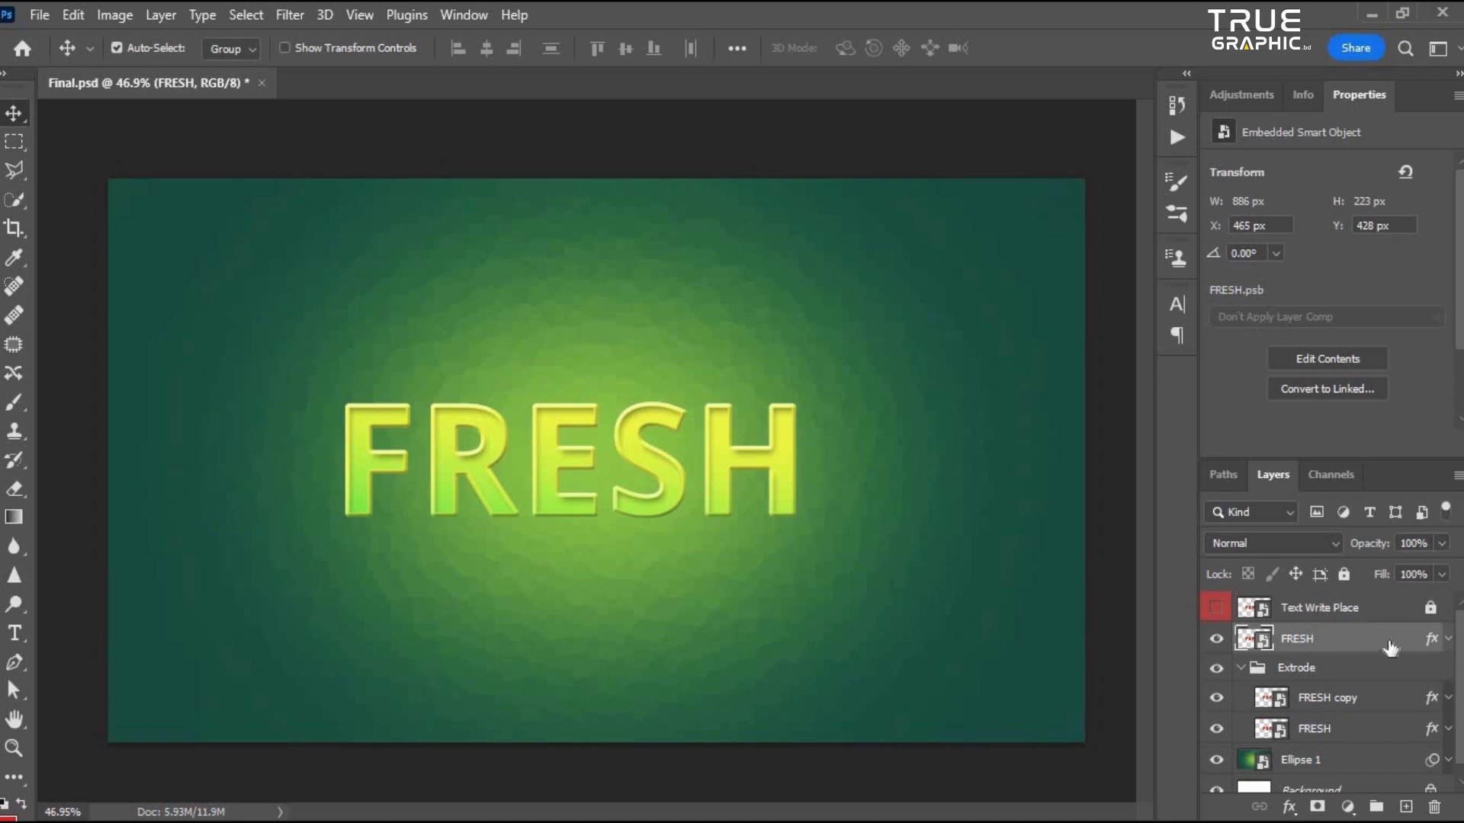
double_click(1389, 647)
left_click_drag(760, 183, 813, 156)
left_click(751, 646)
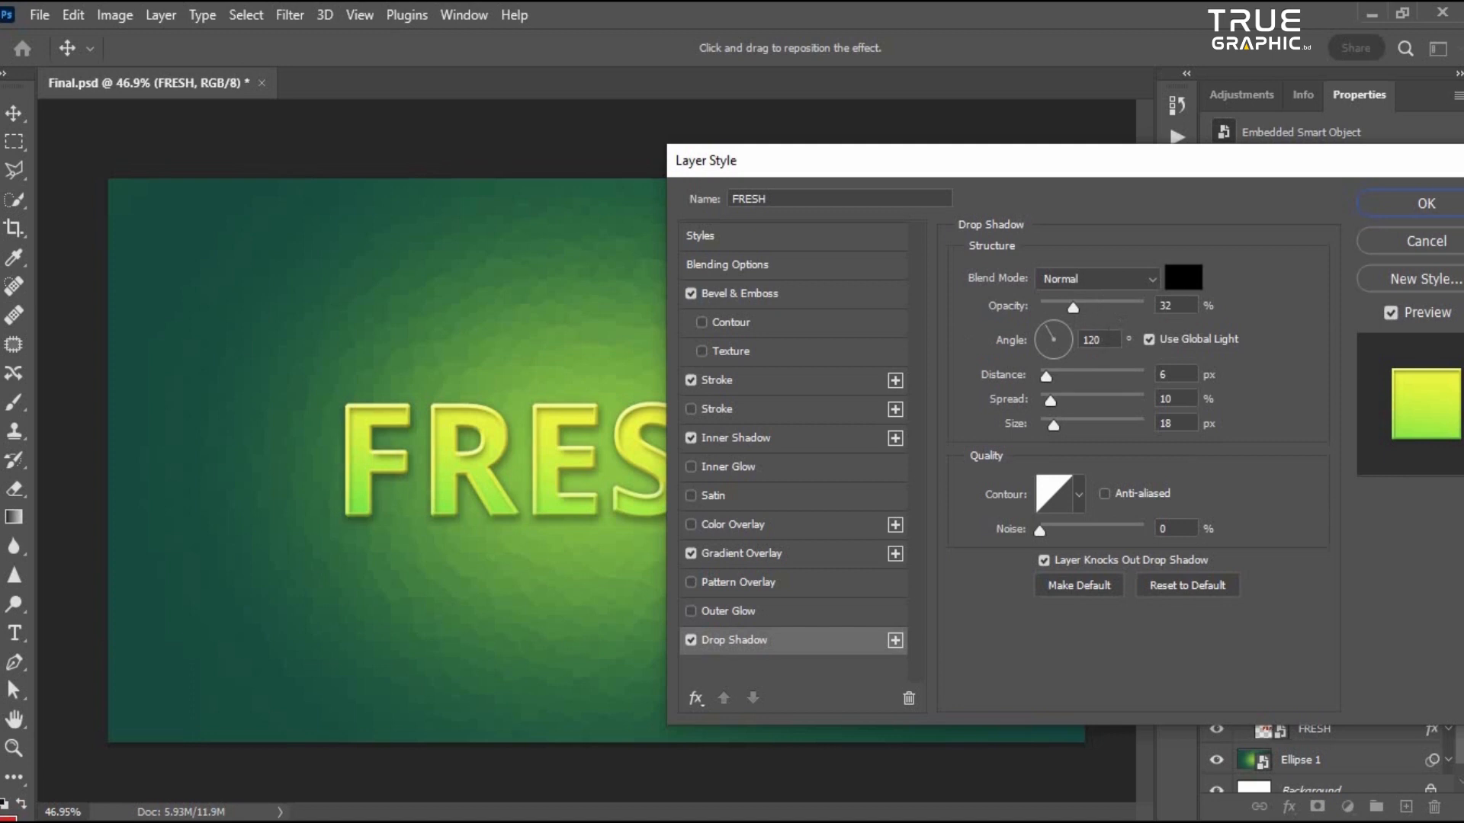
left_click(1054, 428)
left_click(1047, 377)
left_click(1051, 402)
key("Tab")
left_click(1403, 203)
- Toggle layer visibility and open the lower FRESH layer's style to review its effects
left_click(1218, 698)
left_click(1217, 729)
left_click(1218, 730)
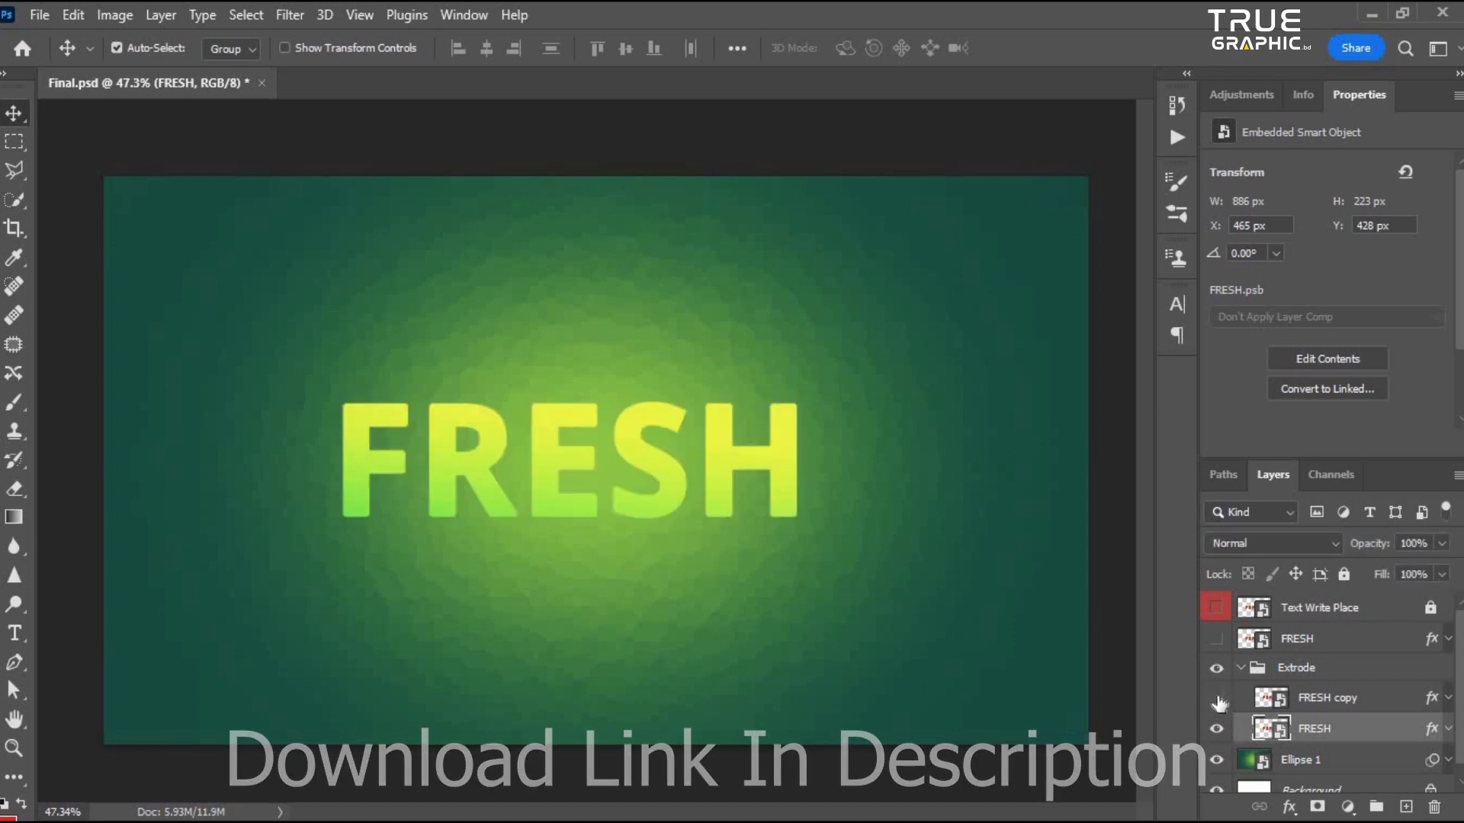
left_click(1342, 698)
double_click(1389, 733)
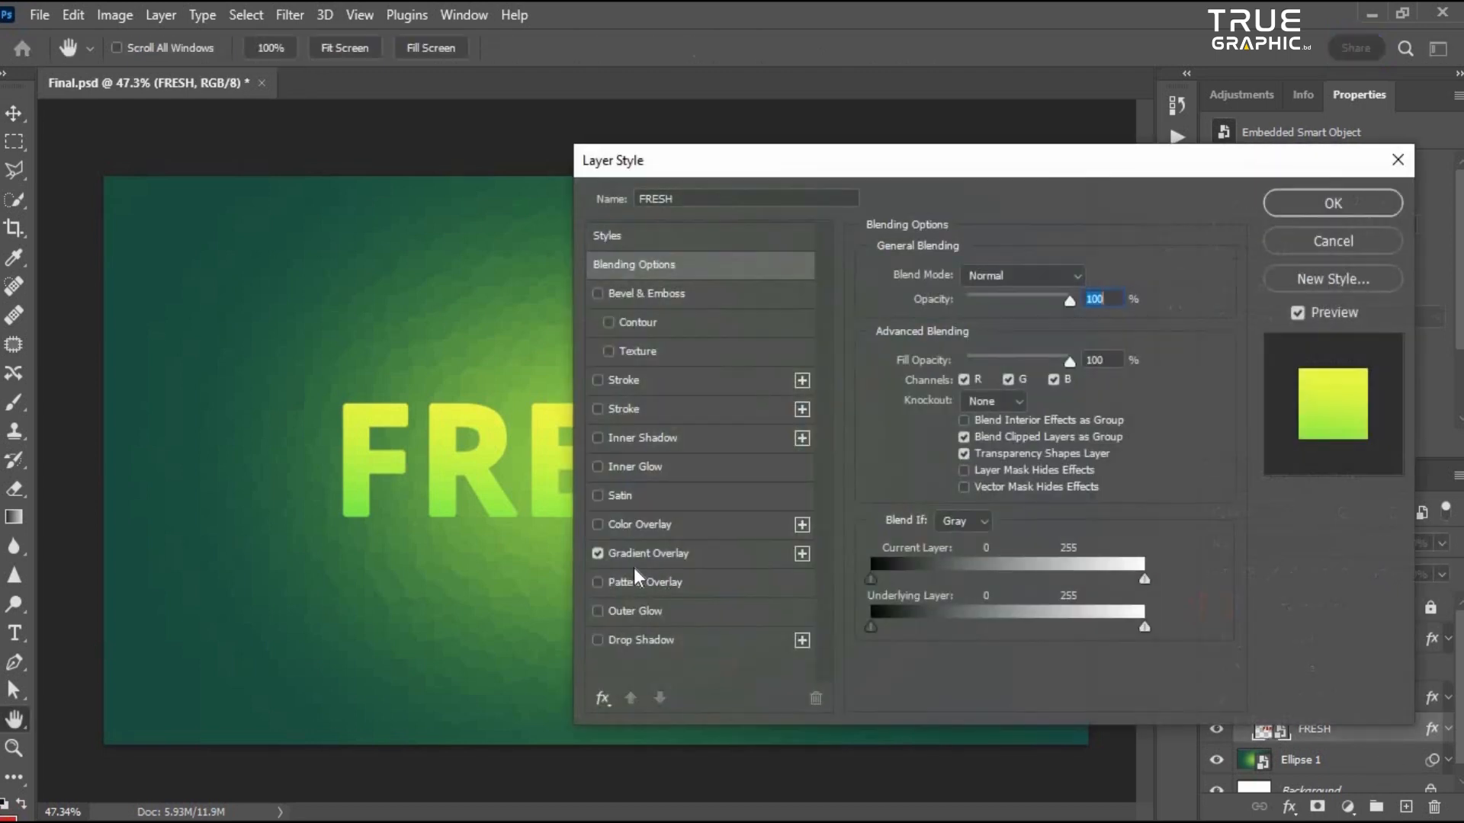
left_click(1331, 205)
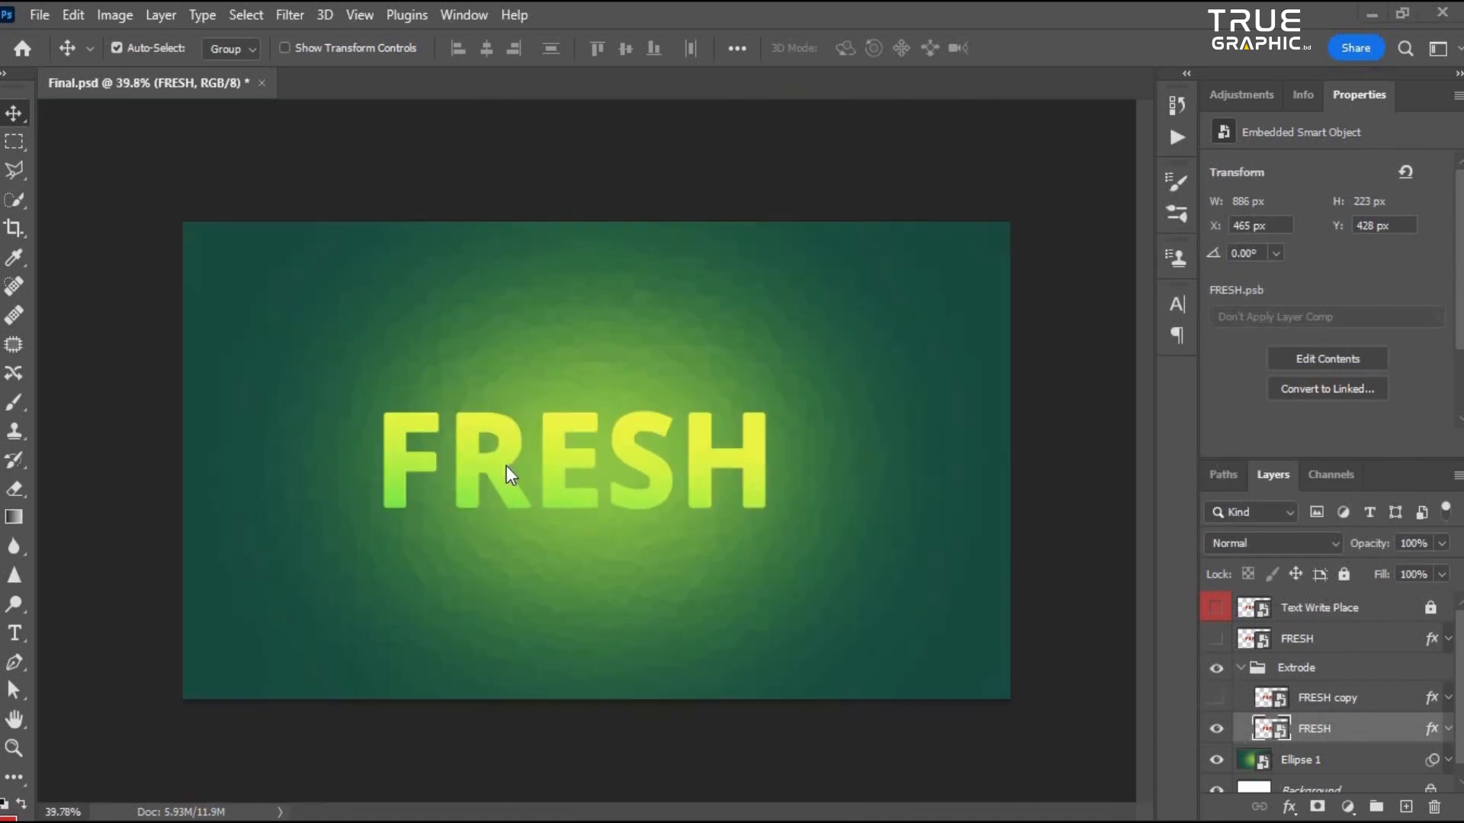
- Show the top FRESH layer and zoom in to examine the layered text effect
scroll(735, 553, "up", 2)
scroll(733, 548, "down", 4)
scroll(1033, 614, "up", 4)
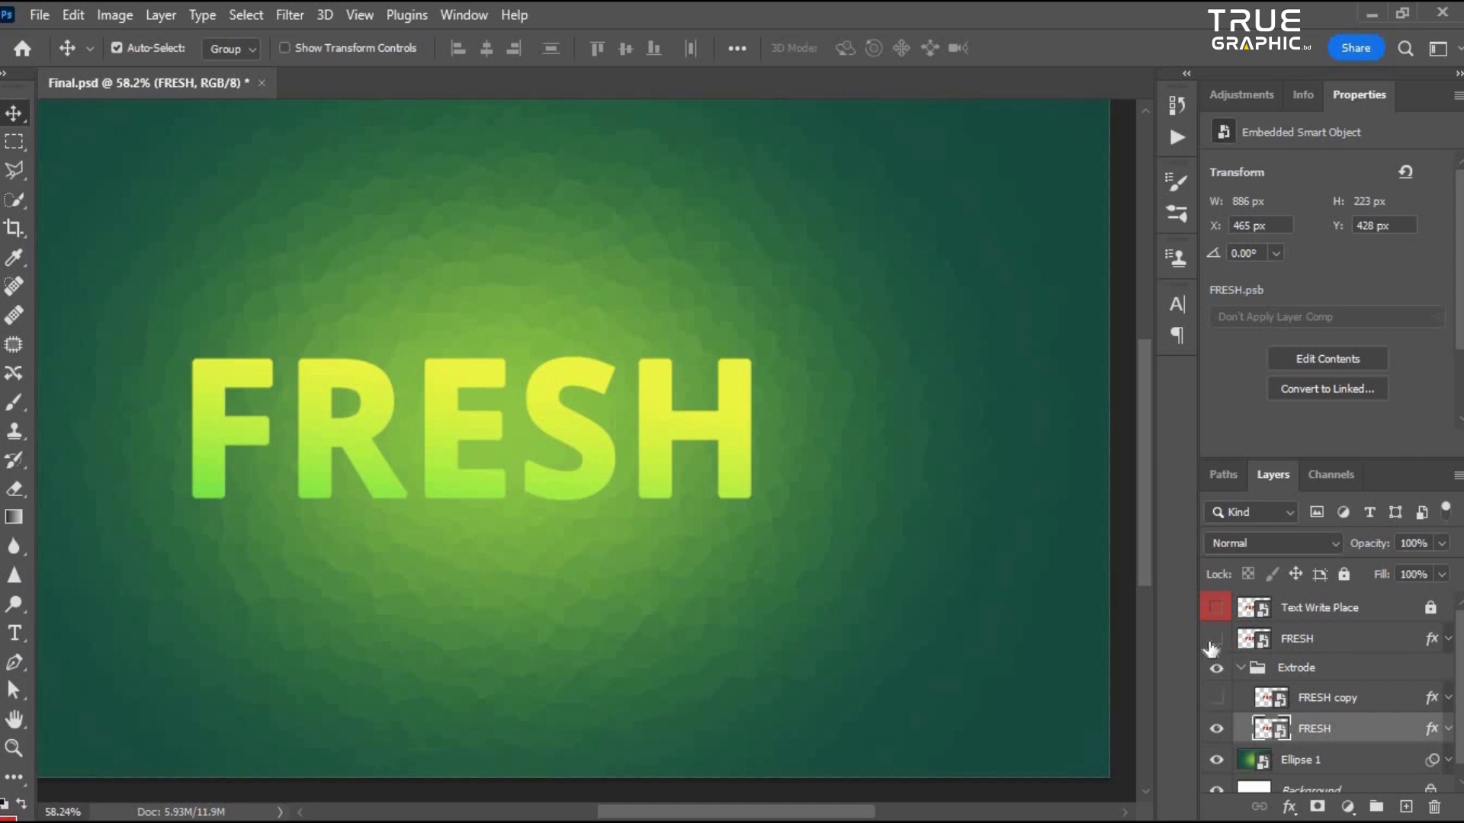
left_click(1217, 639)
scroll(626, 547, "up", 1)
scroll(627, 548, "up", 3)
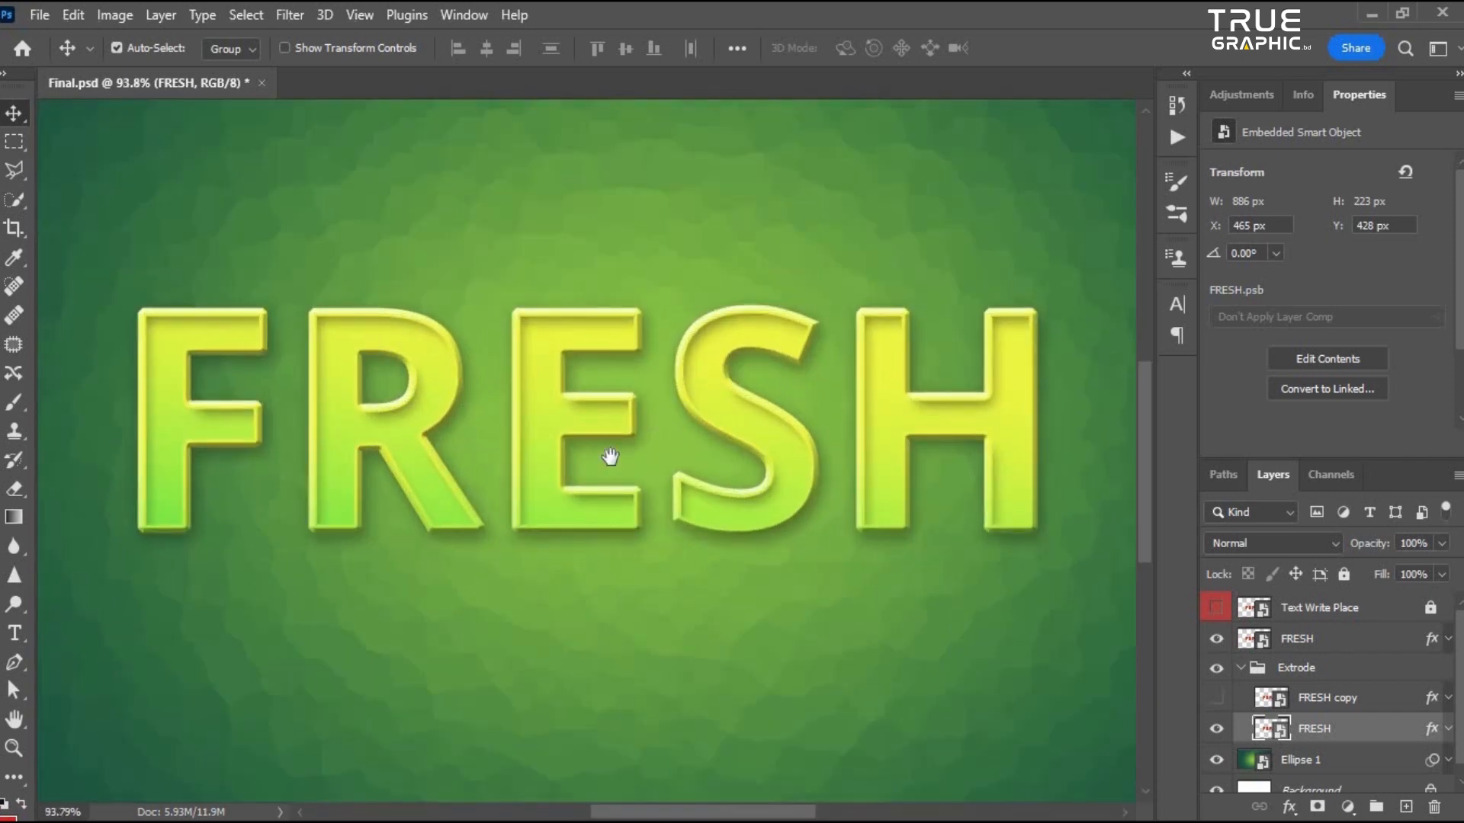
scroll(614, 466, "down", 3)
scroll(656, 558, "up", 3)
left_click_drag(512, 476, 595, 492)
scroll(515, 491, "down", 2)
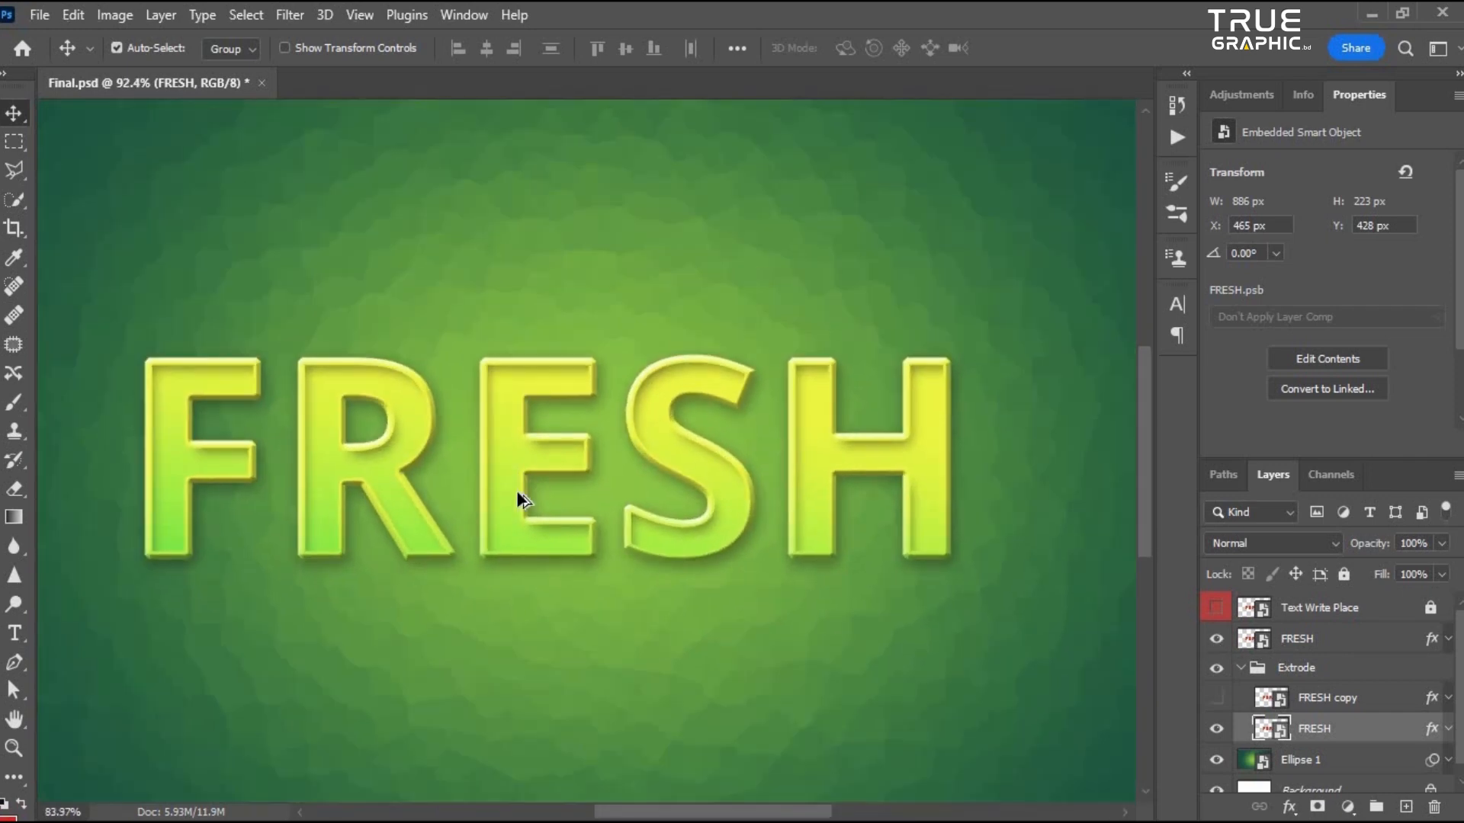
scroll(515, 491, "up", 2)
left_click_drag(597, 411, 603, 506)
scroll(625, 566, "down", 3)
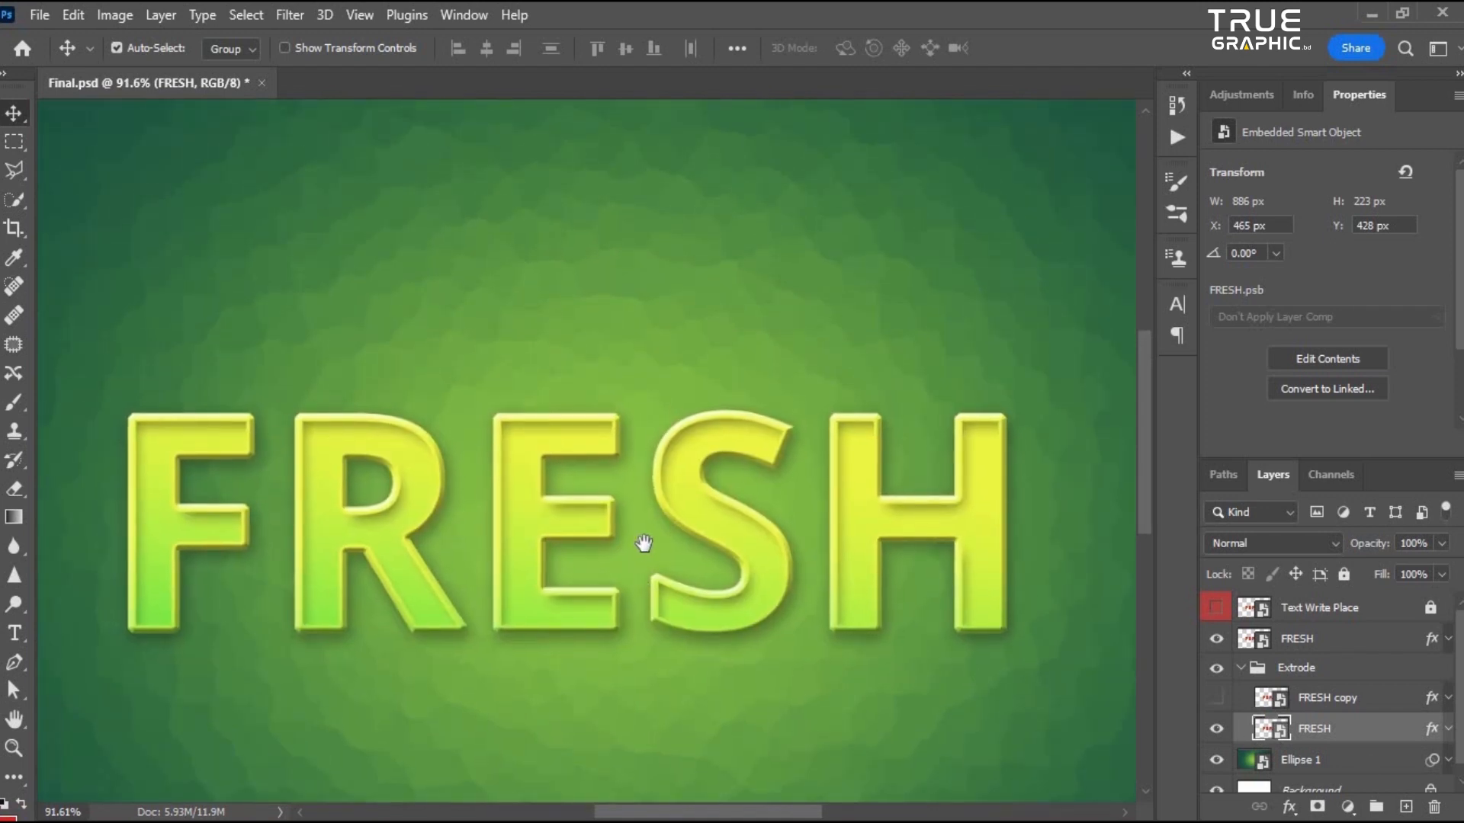
scroll(597, 585, "up", 2)
scroll(728, 503, "up", 2)
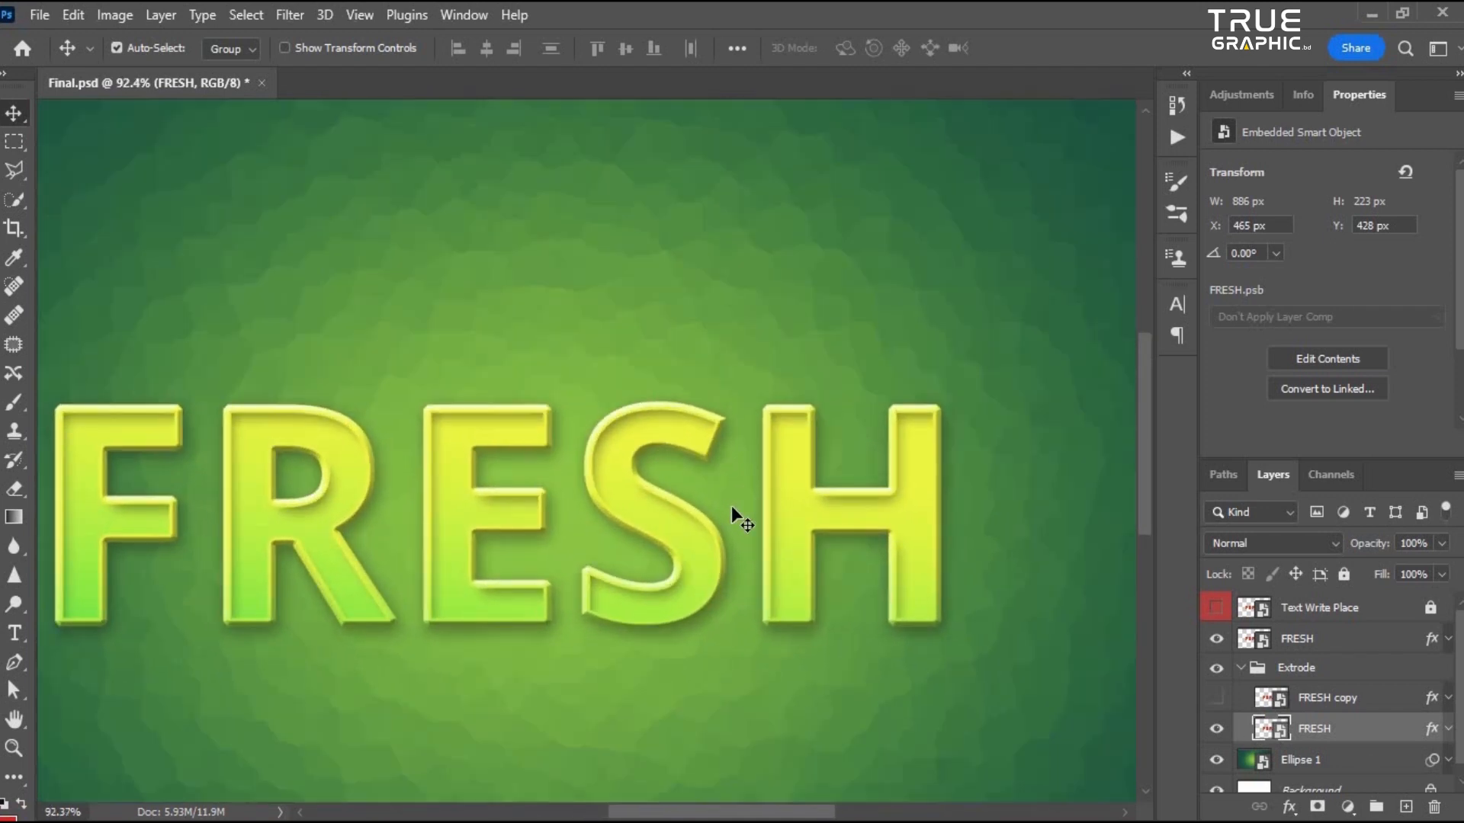
scroll(695, 587, "down", 2)
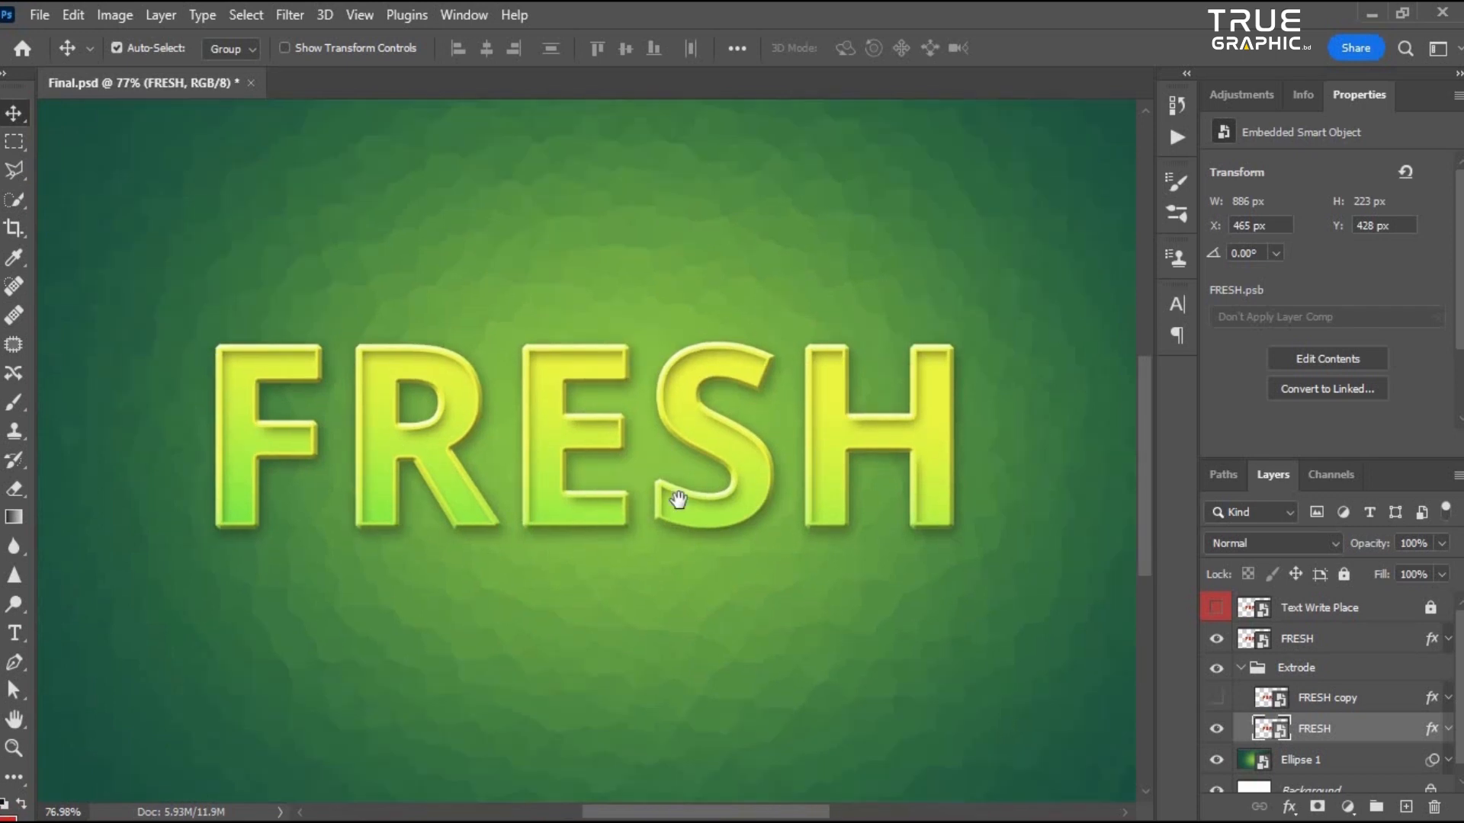
scroll(679, 495, "down", 3)
scroll(598, 552, "up", 4)
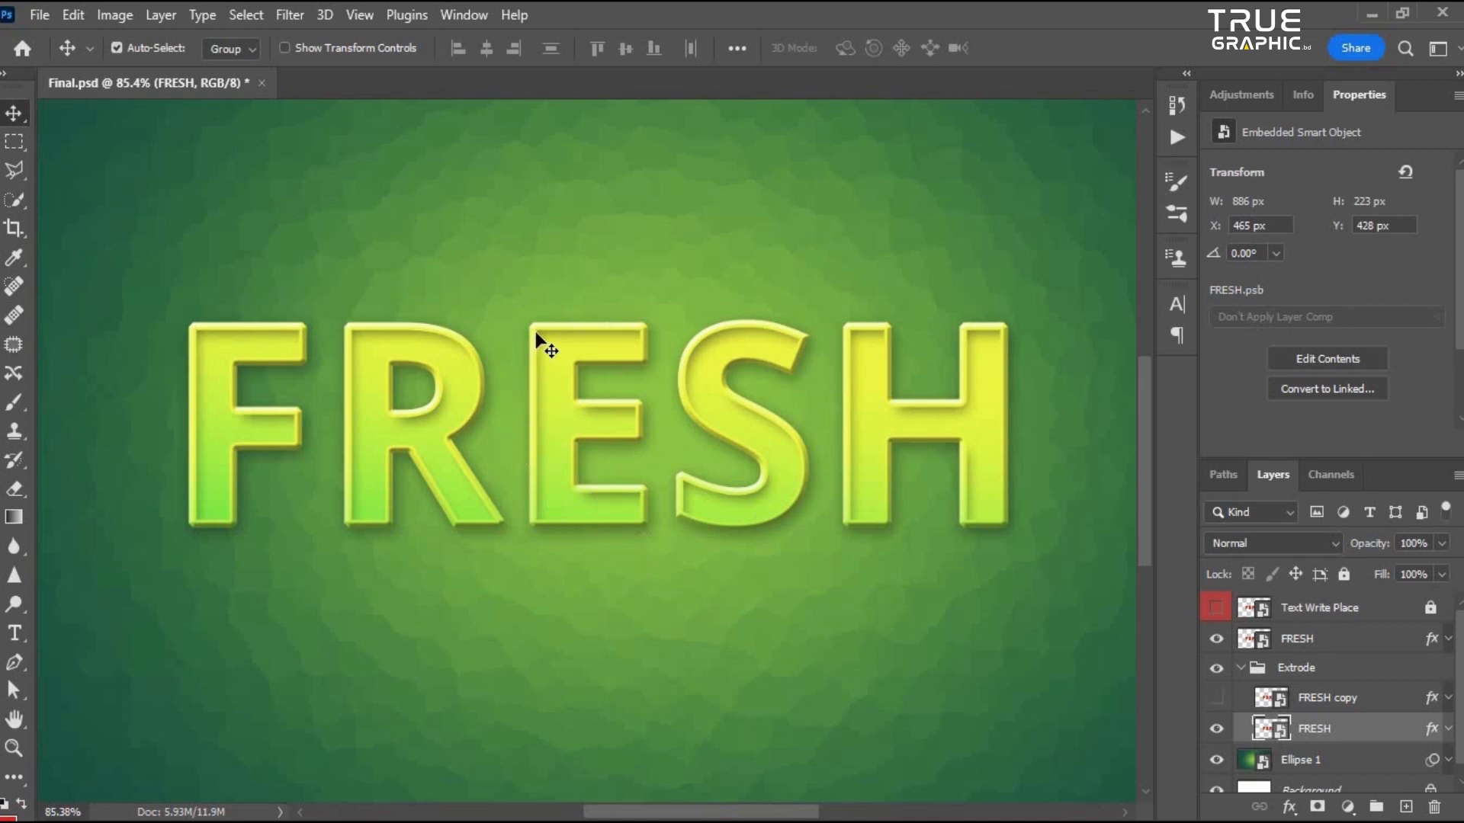
scroll(649, 524, "down", 3)
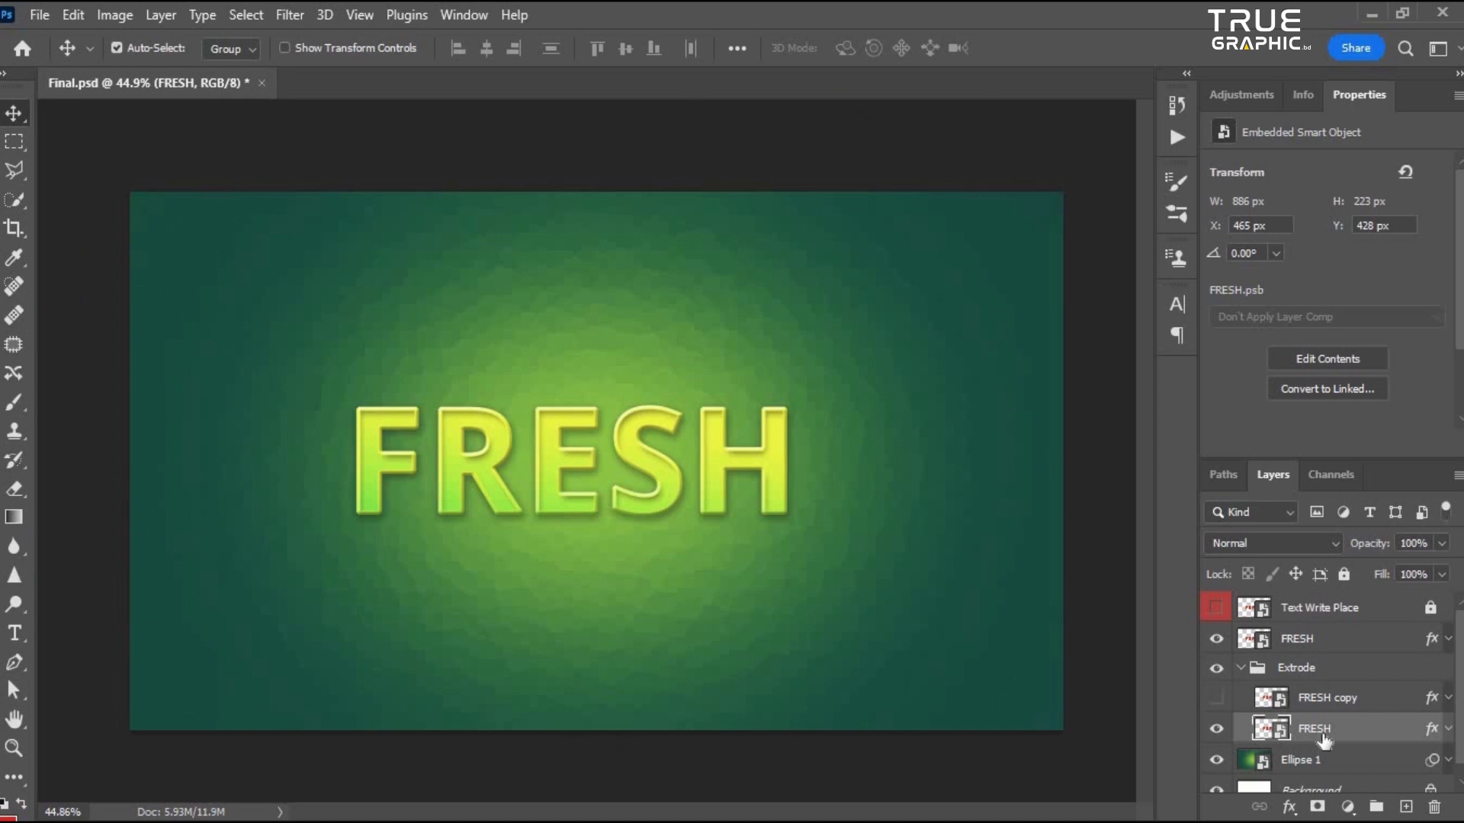
- Switch between the FRESH layers in the Extrode group and toggle their visibility to compare them
left_click(1404, 696)
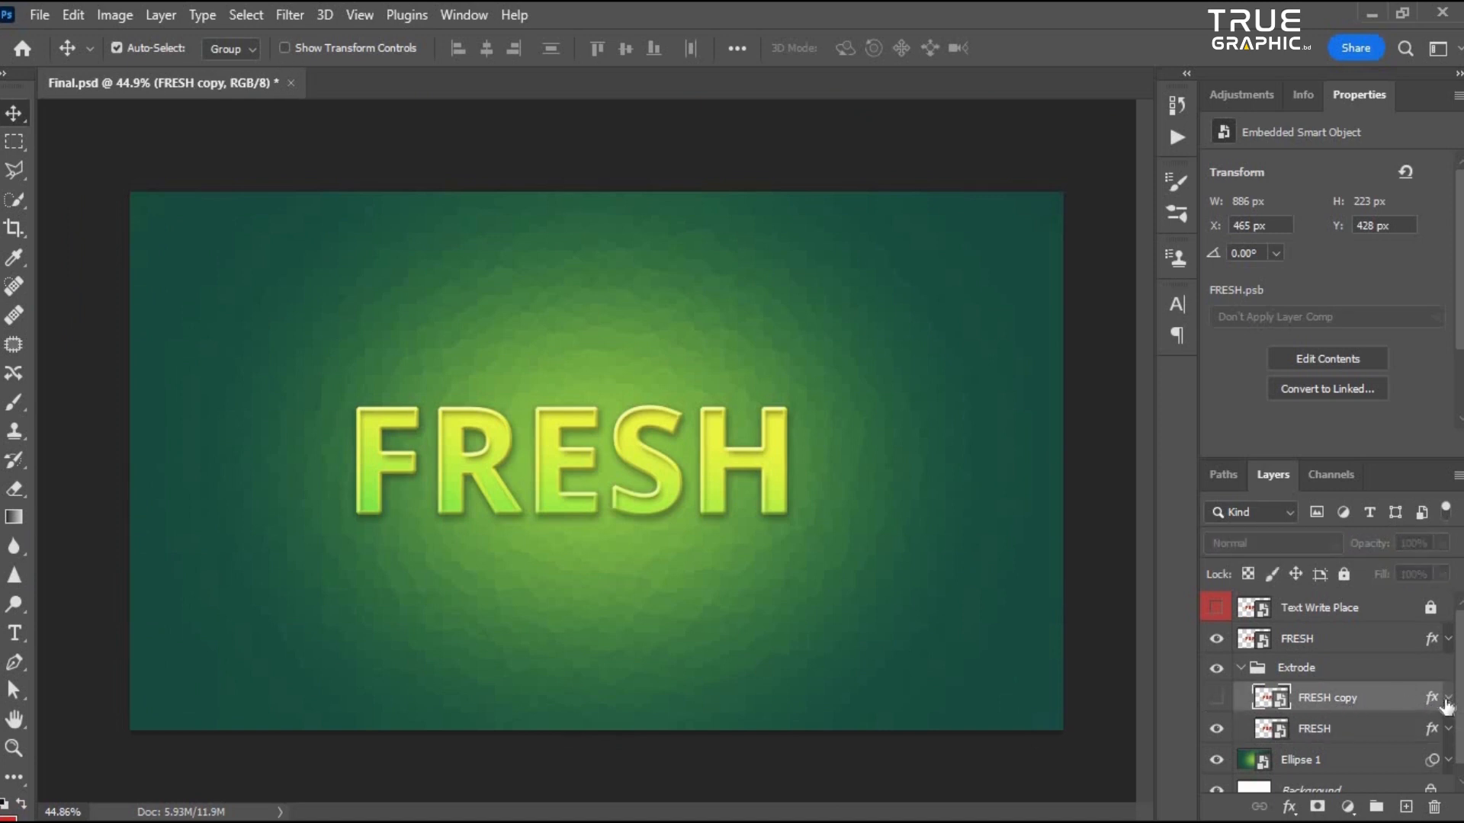
left_click(1312, 733)
left_click(1308, 703)
left_click(1311, 733)
left_click(1217, 639)
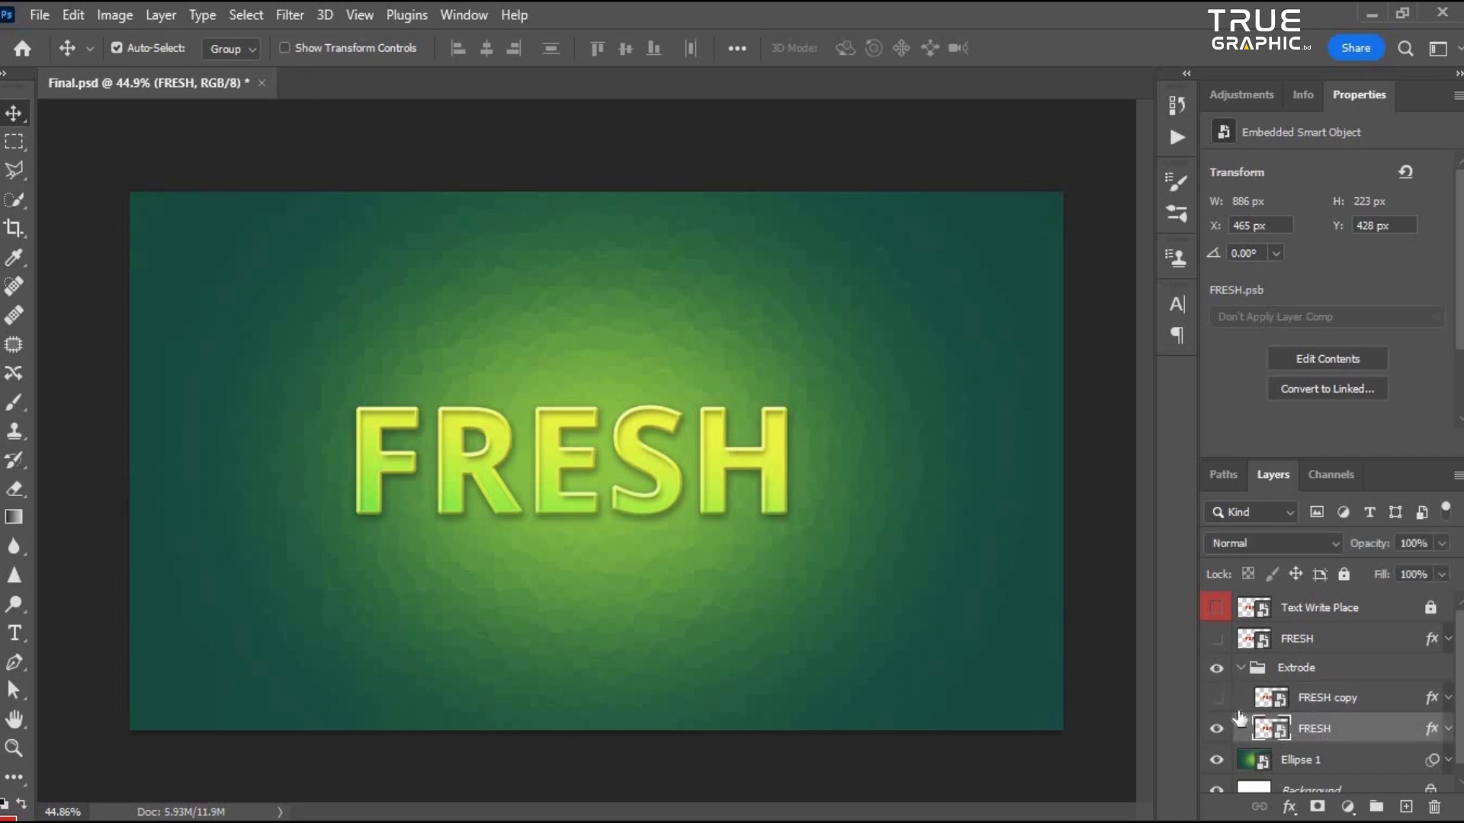
left_click(1217, 698)
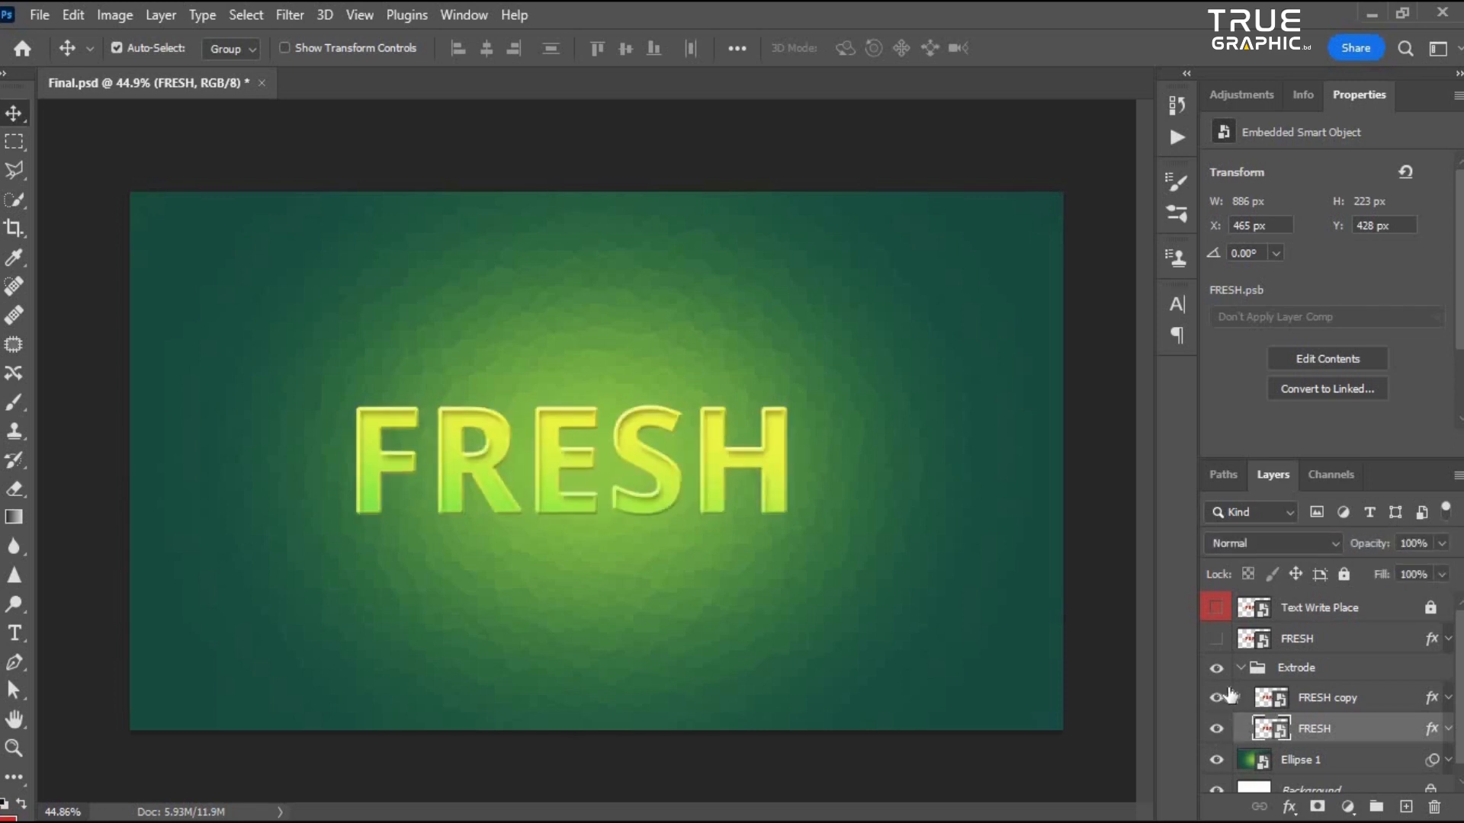
- Delete the FRESH copy layer from the Extrode group and show the top FRESH layer again
left_click(1233, 700)
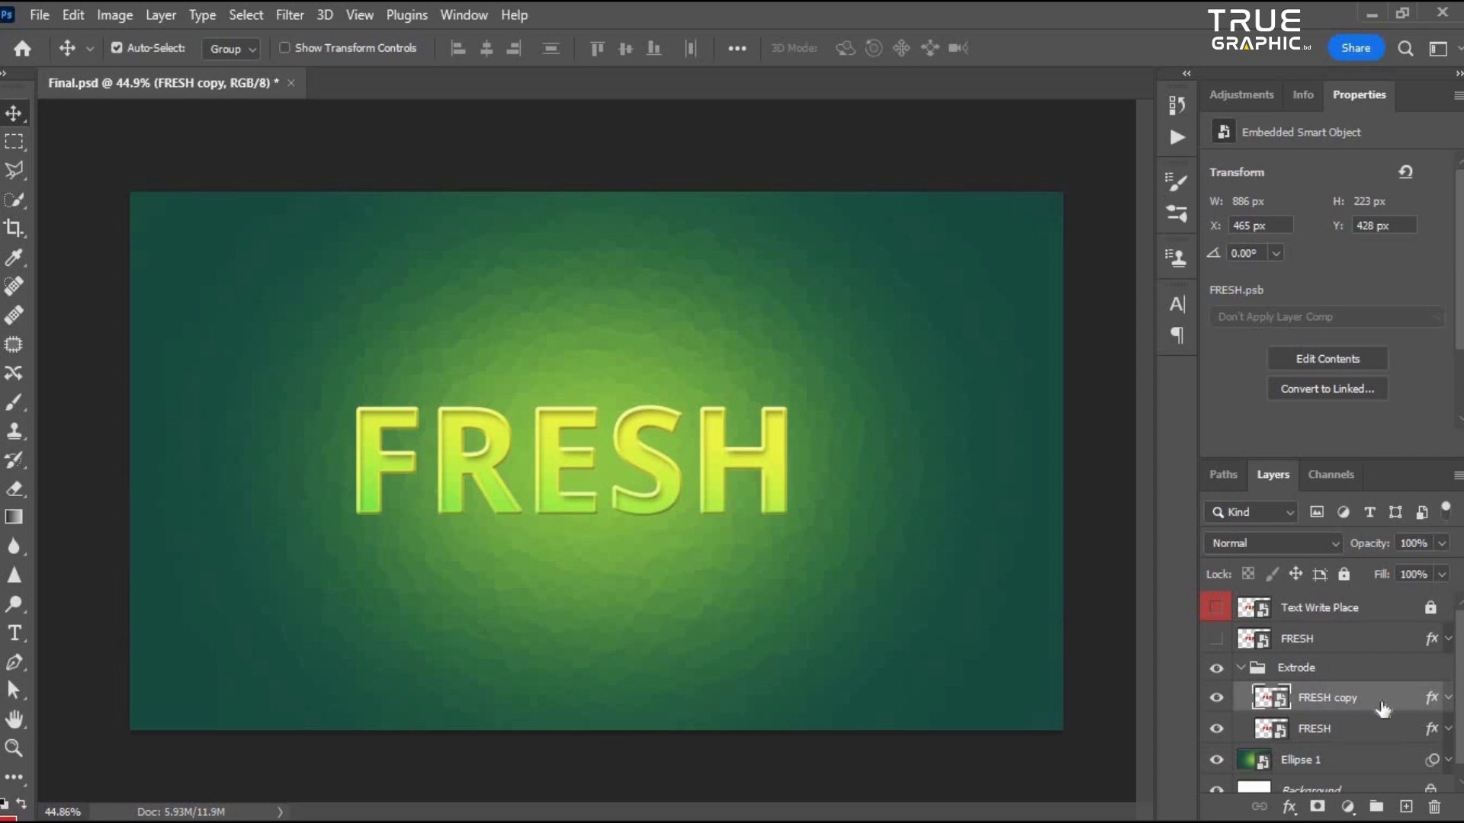
key("Delete")
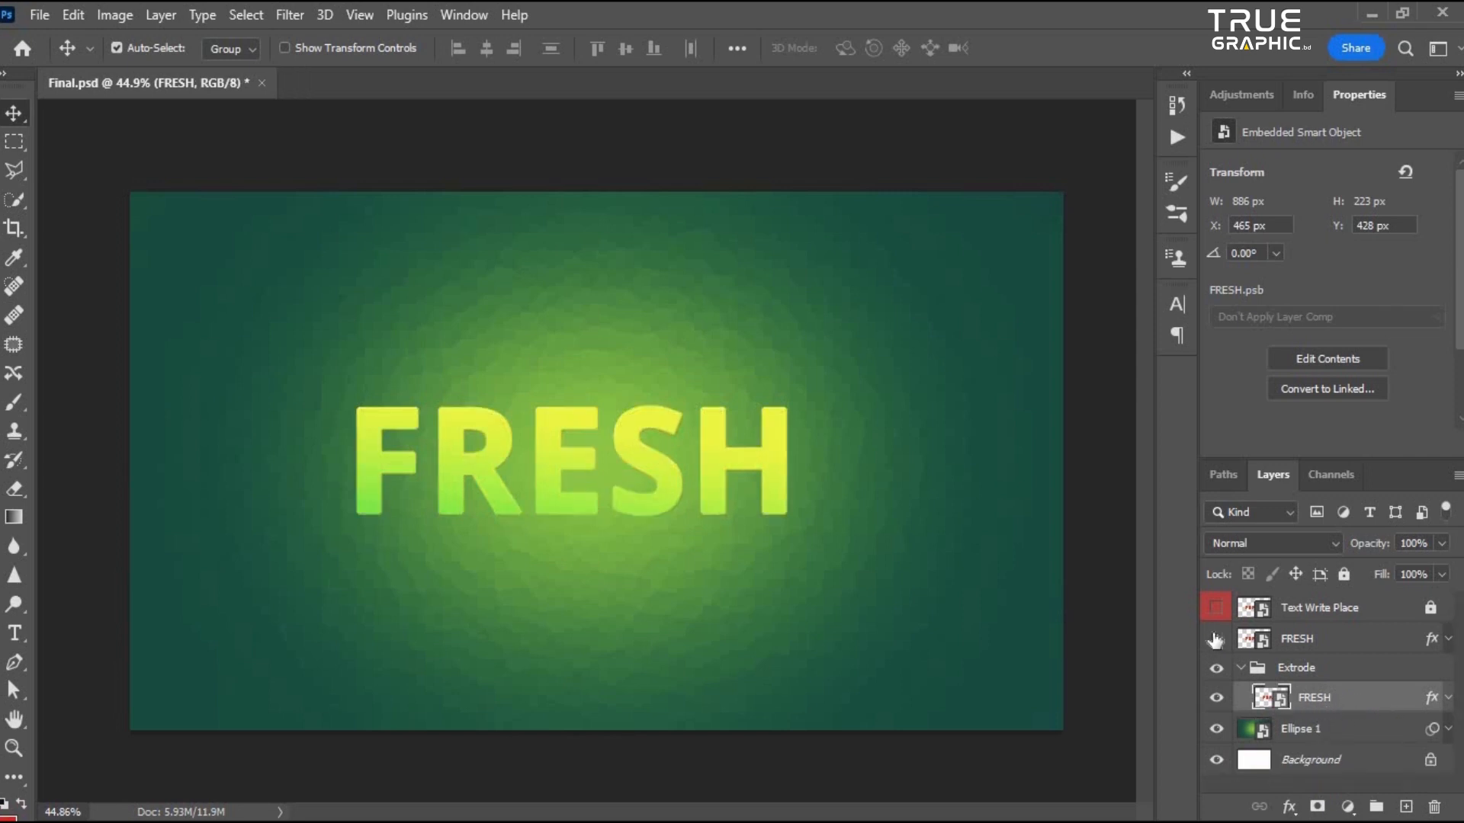
left_click(1216, 640)
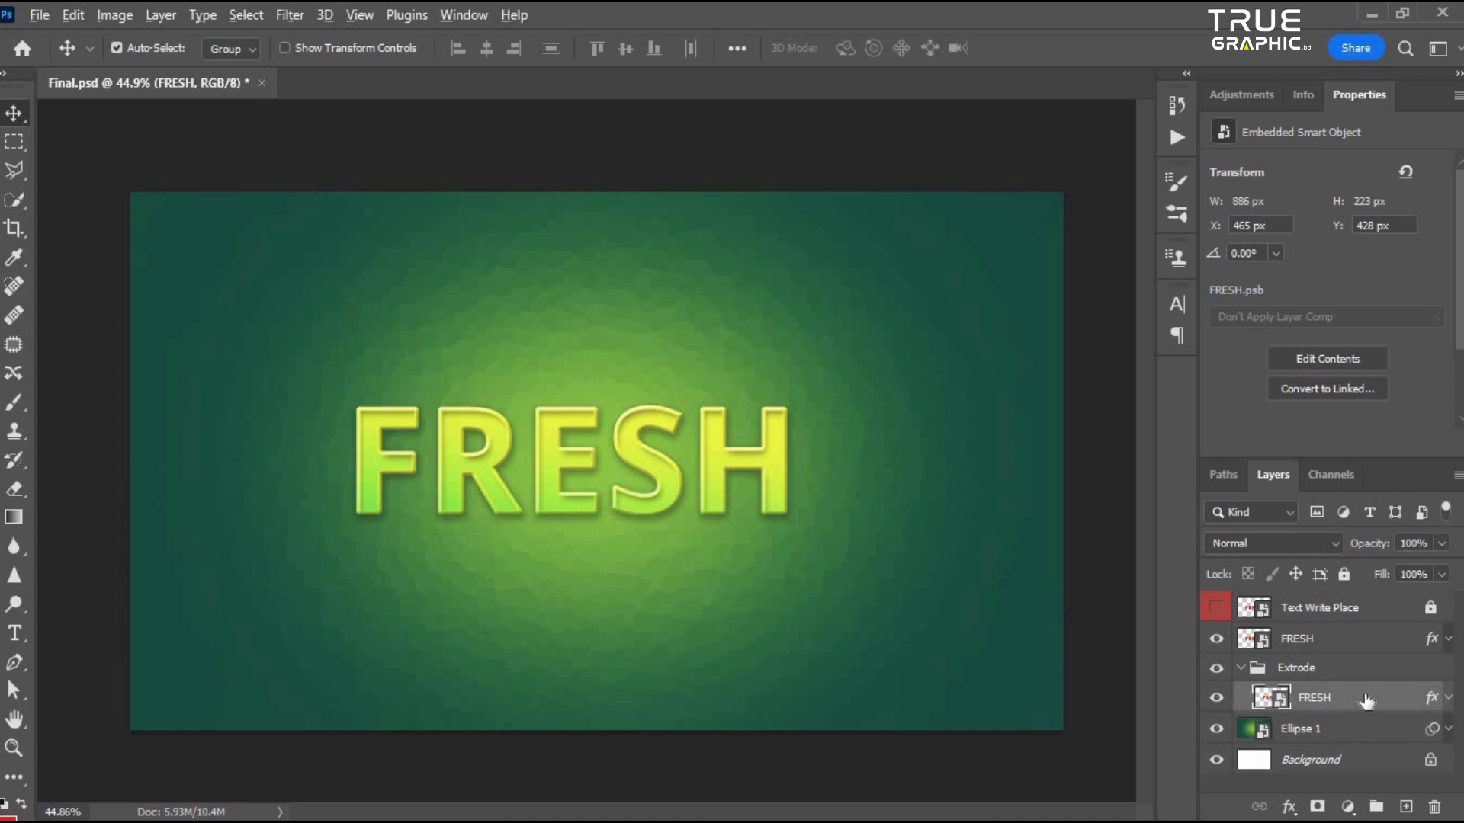
- Duplicate the FRESH layer in the Extrode group repeatedly, nudging each copy downward to build the extrusion
key("ctrl+alt+Down")
key("ctrl+alt+Down")
key("ctrl+alt+Down")
key("ctrl+alt+Down")
key("ctrl+alt+Down")
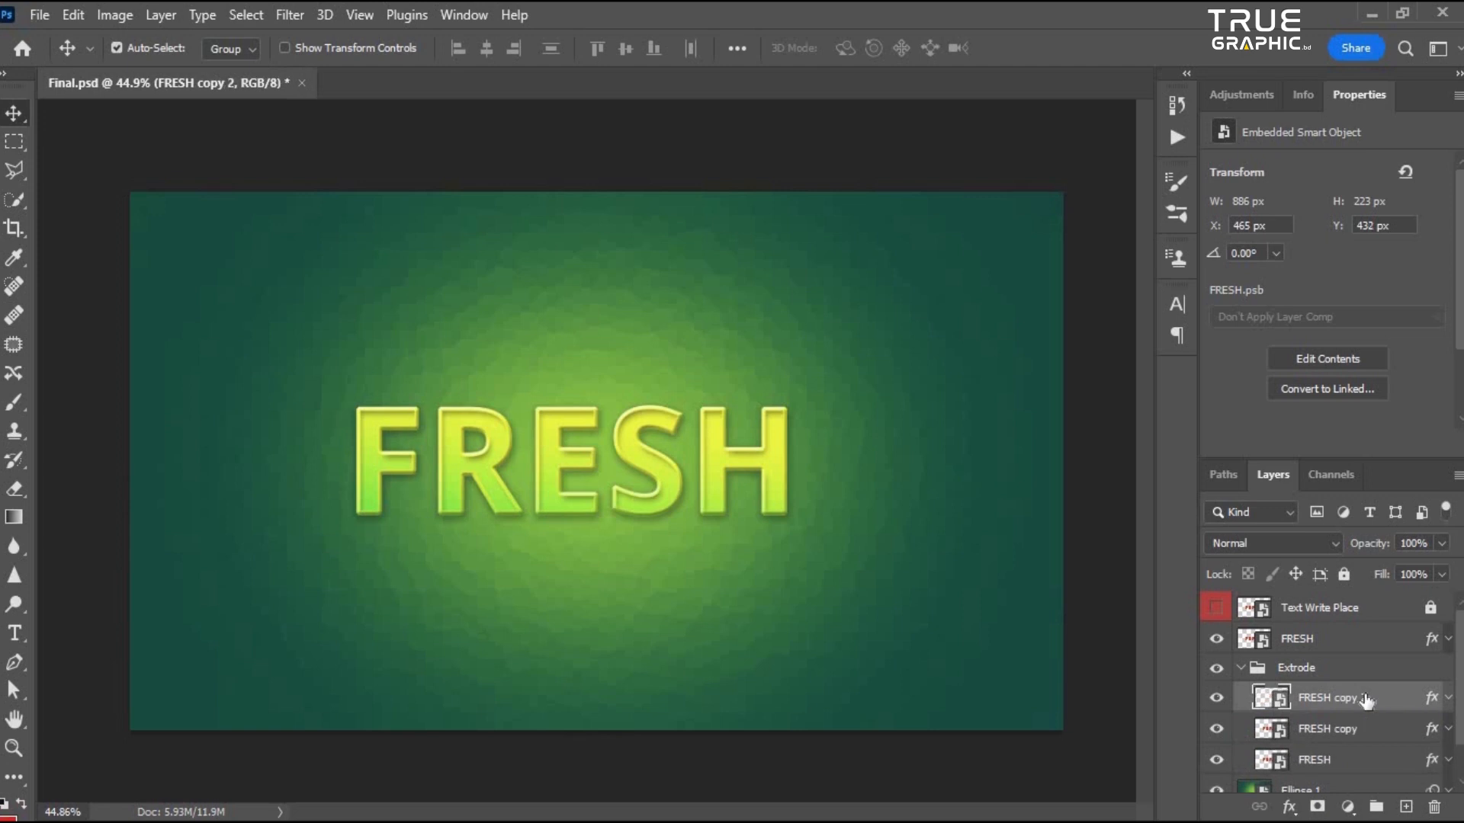
key("ctrl+alt+Down")
key("ctrl+alt+Down")
key("ctrl+alt+Down")
key("ctrl+alt+Down")
key("ctrl+alt+Down")
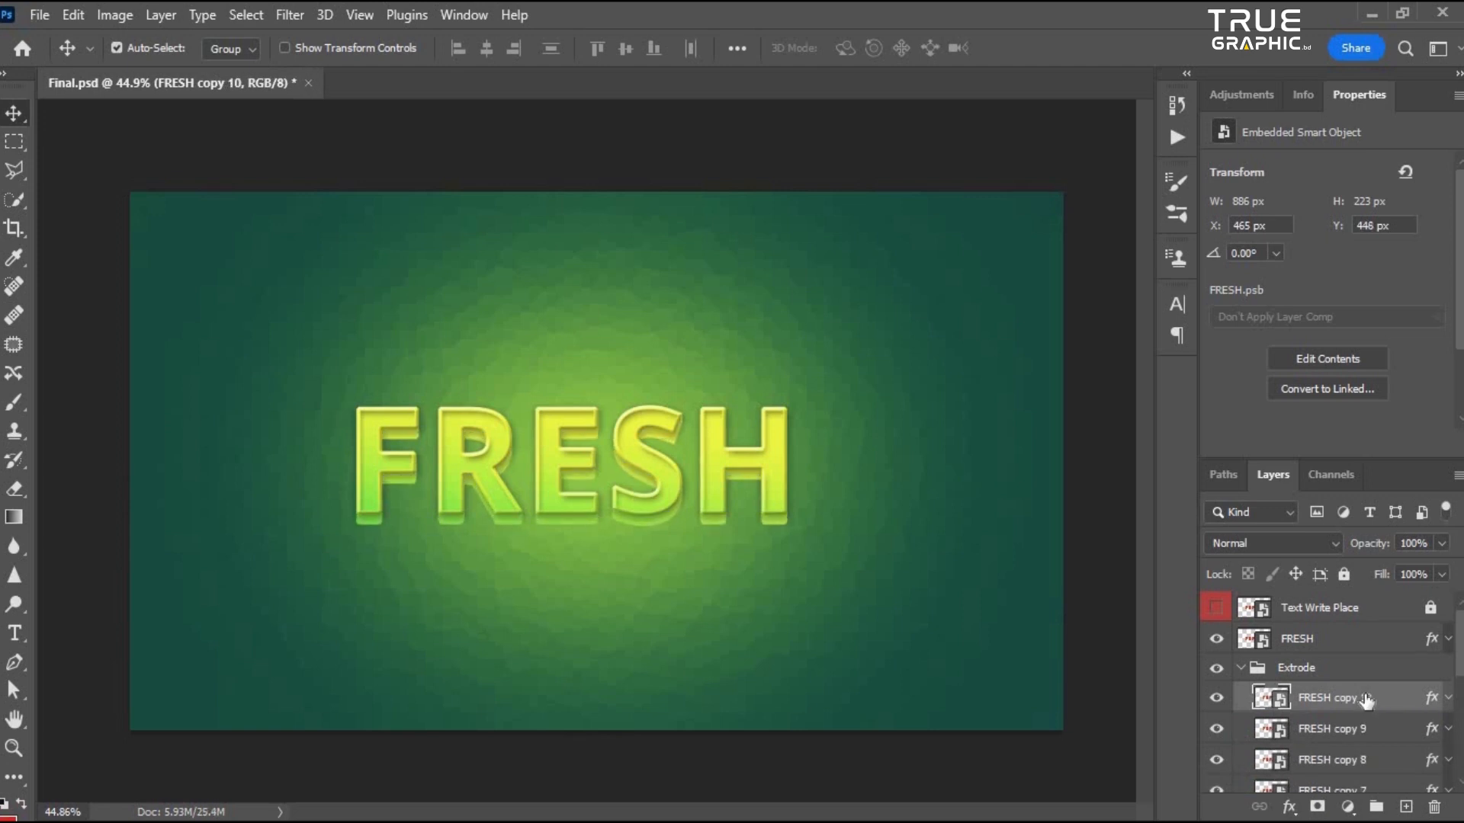
key("ctrl+alt+Down")
key("ctrl+alt+Down")
scroll(843, 425, "up", 5)
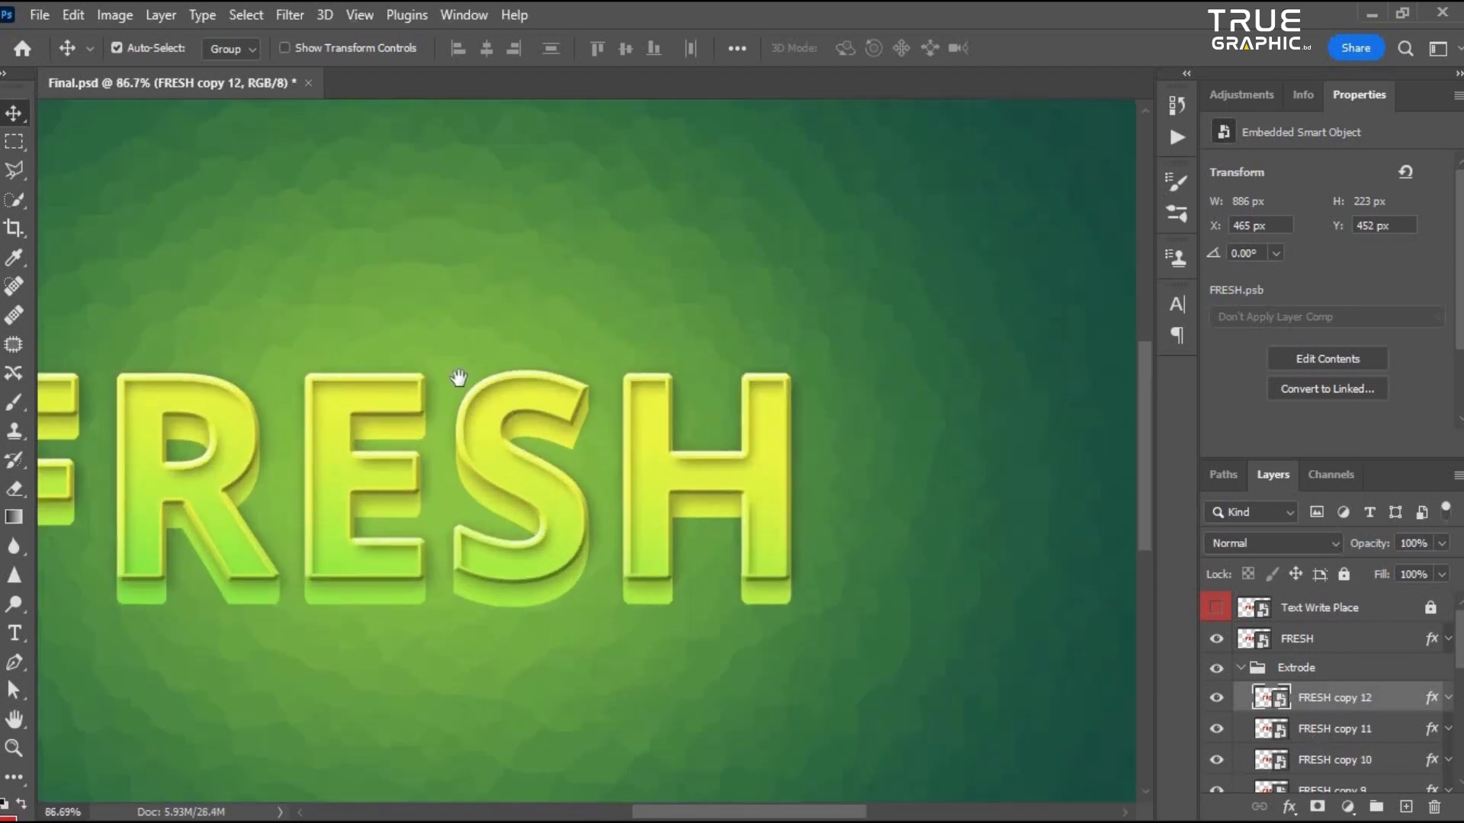
- Zoom in and out to examine the extruded text
scroll(458, 376, "down", 5)
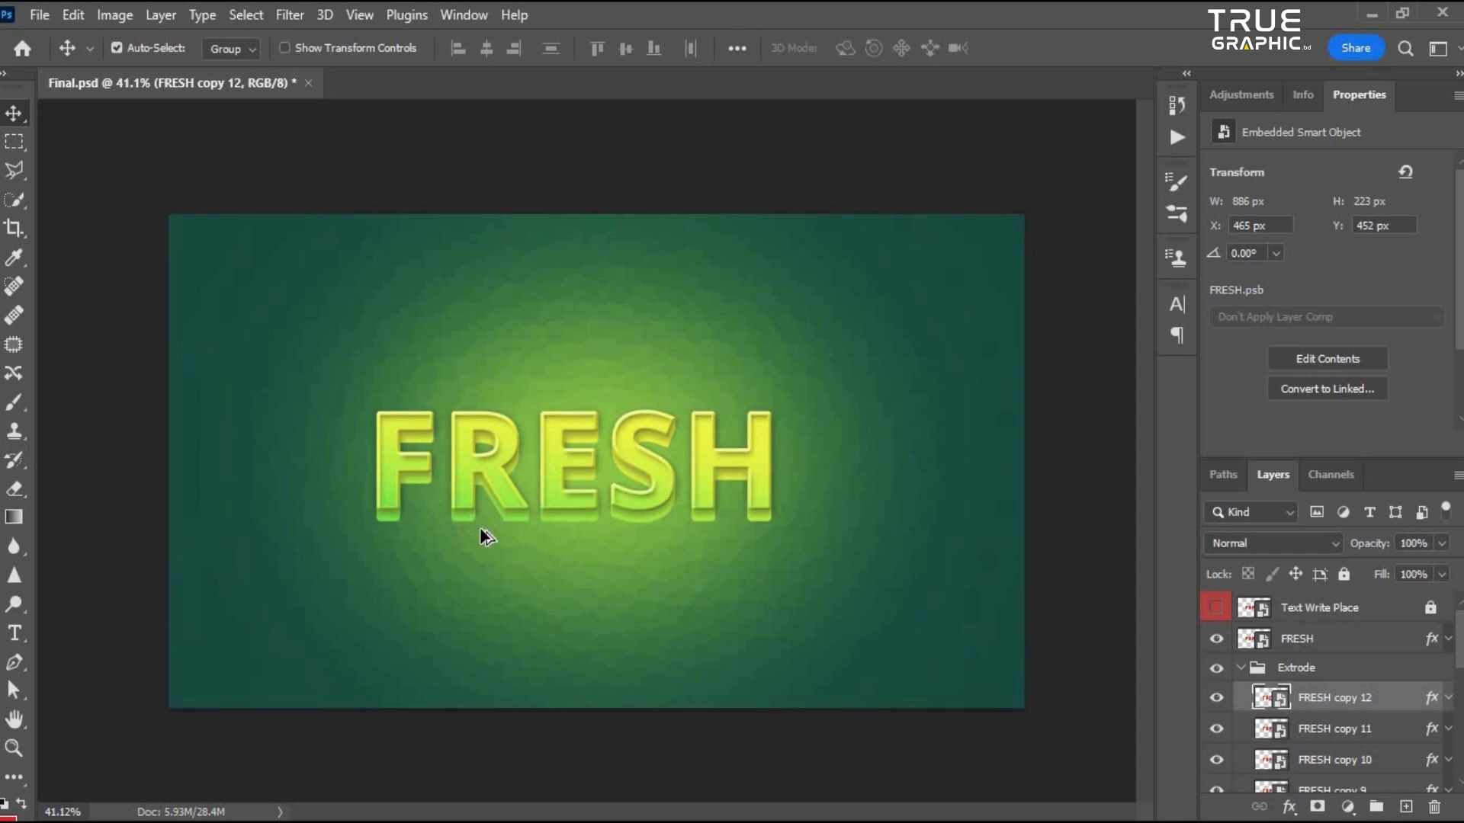
scroll(479, 528, "up", 5)
scroll(418, 272, "down", 3)
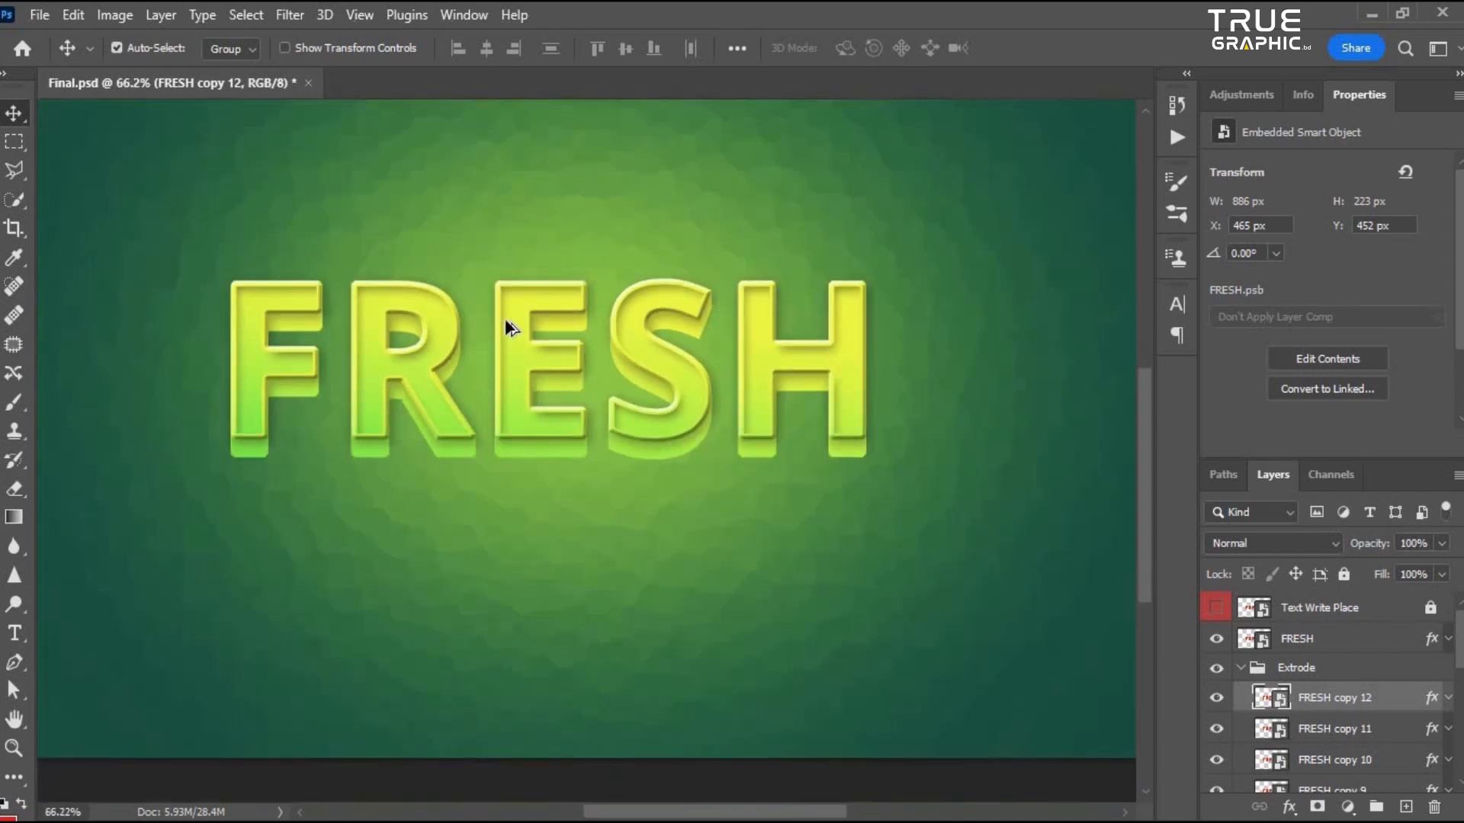
scroll(504, 318, "down", 2)
scroll(698, 509, "up", 2)
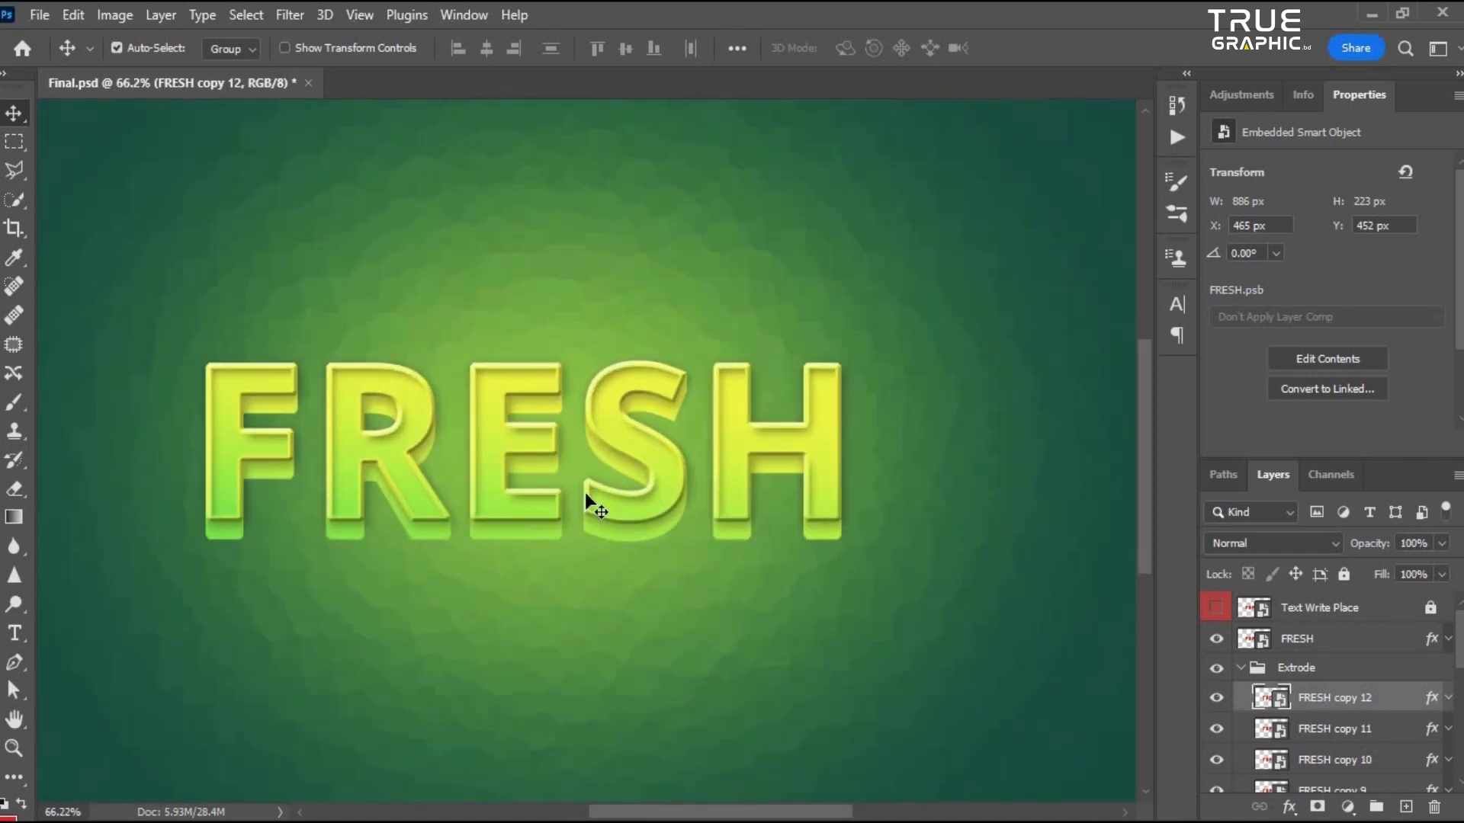
scroll(484, 317, "up", 2)
scroll(529, 363, "down", 3)
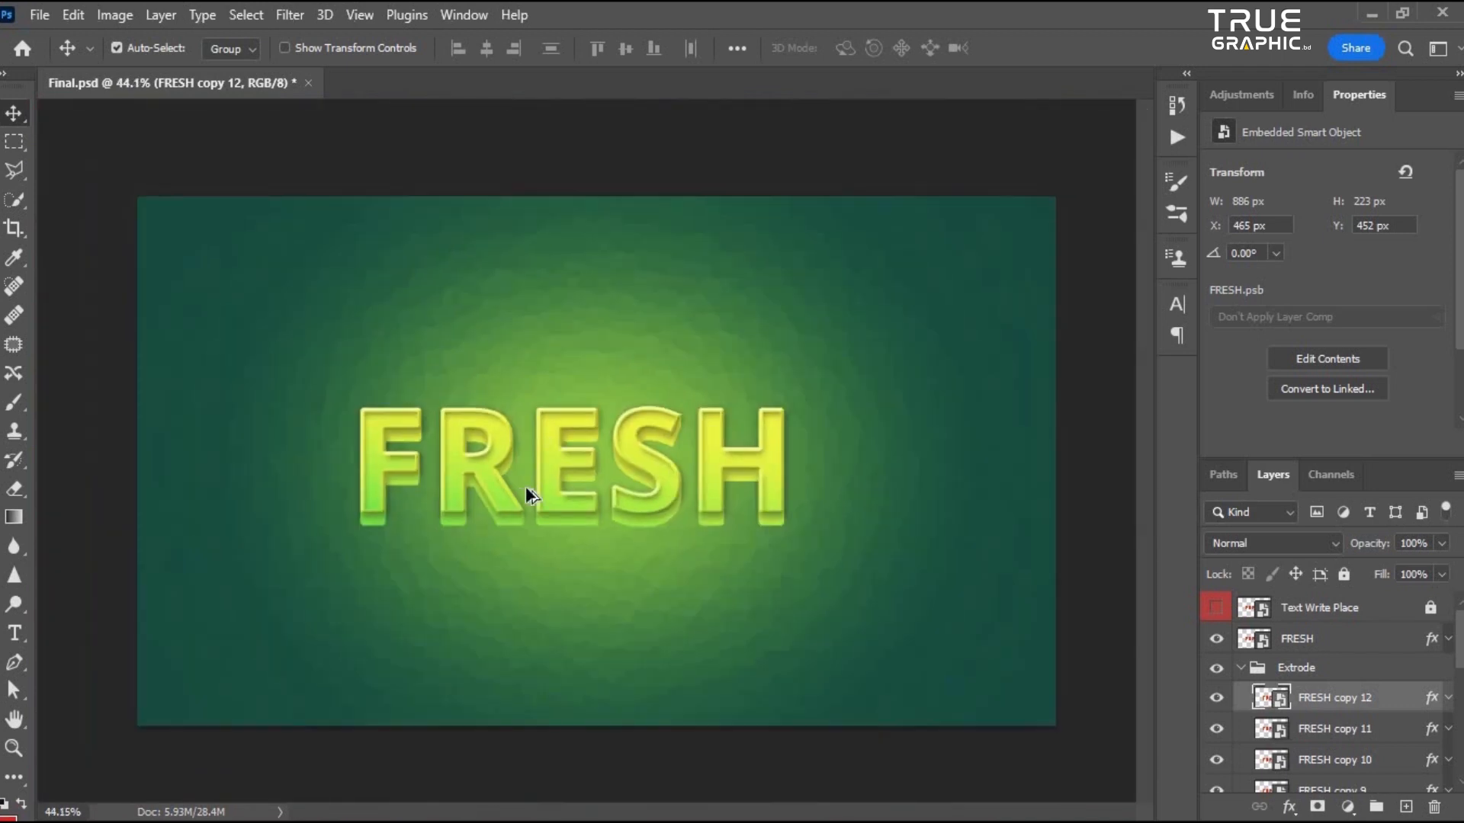
scroll(643, 458, "up", 2)
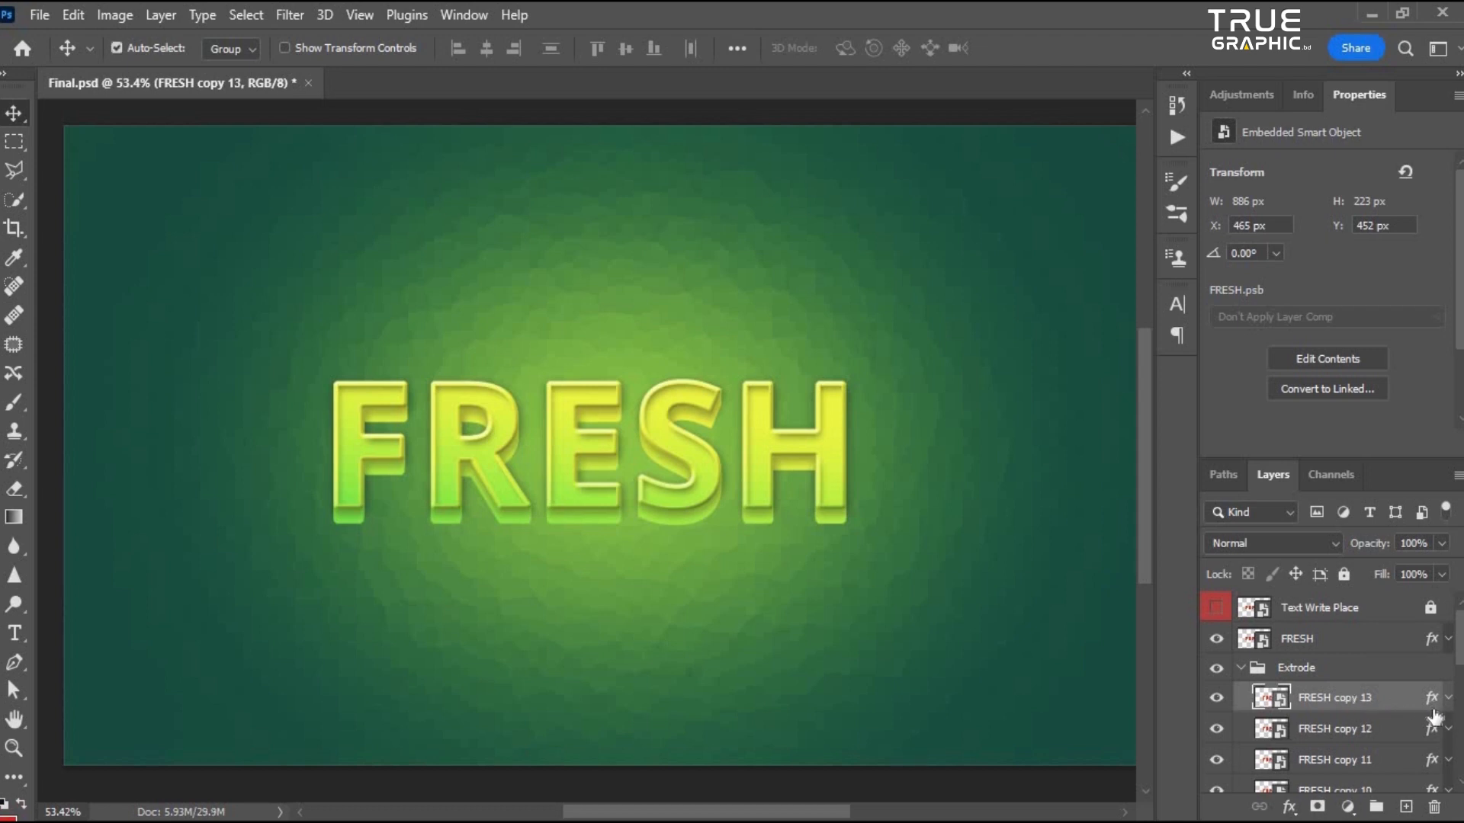
scroll(1349, 678, "down", 2)
scroll(1353, 740, "up", 2)
- Move the topmost copy out of the Extrode group and place it just below the collapsed group
left_click_drag(1321, 710, 1295, 657)
left_click(1240, 702)
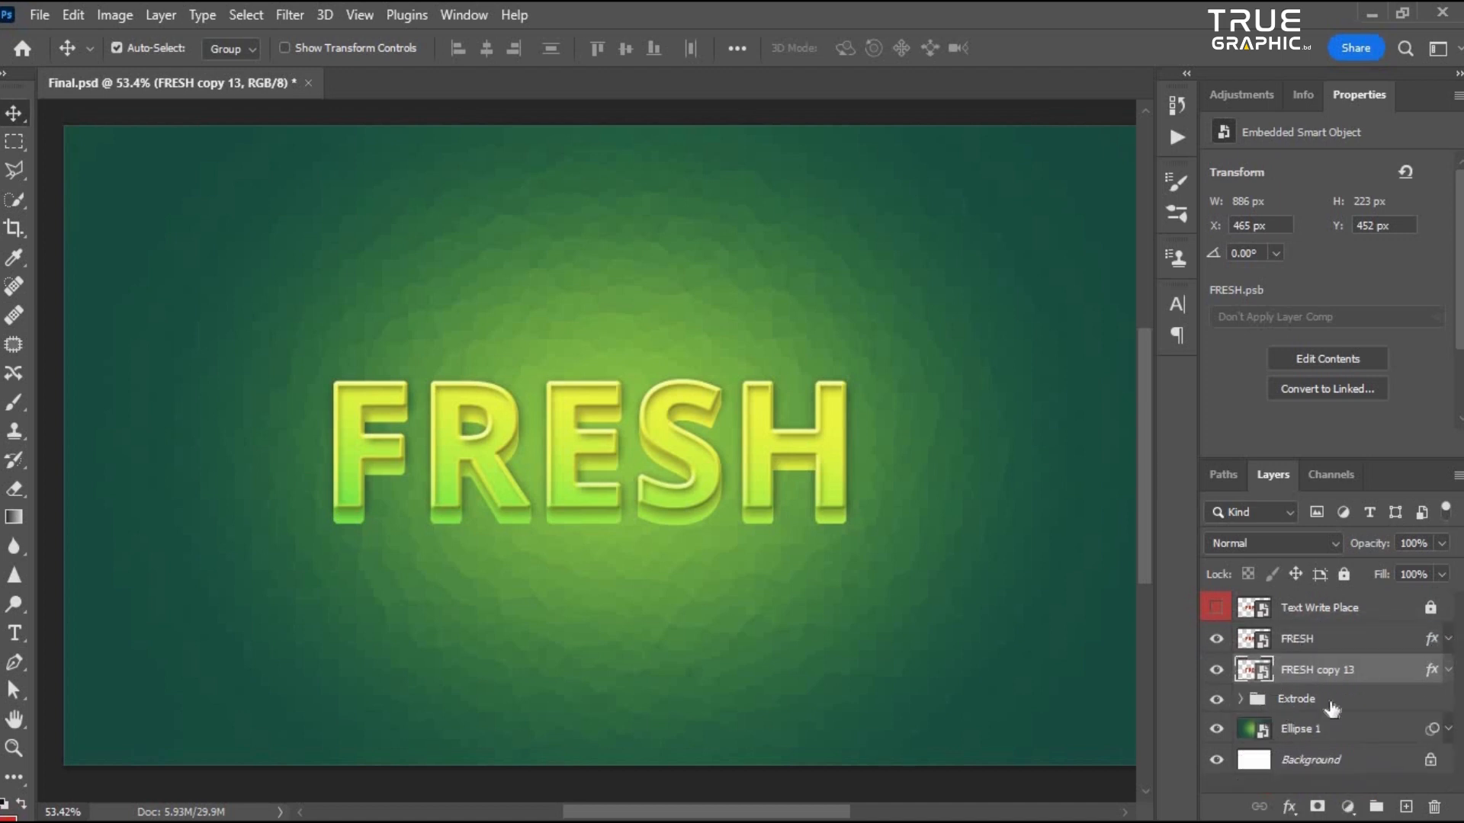
scroll(1326, 689, "down", 2)
scroll(651, 599, "up", 3)
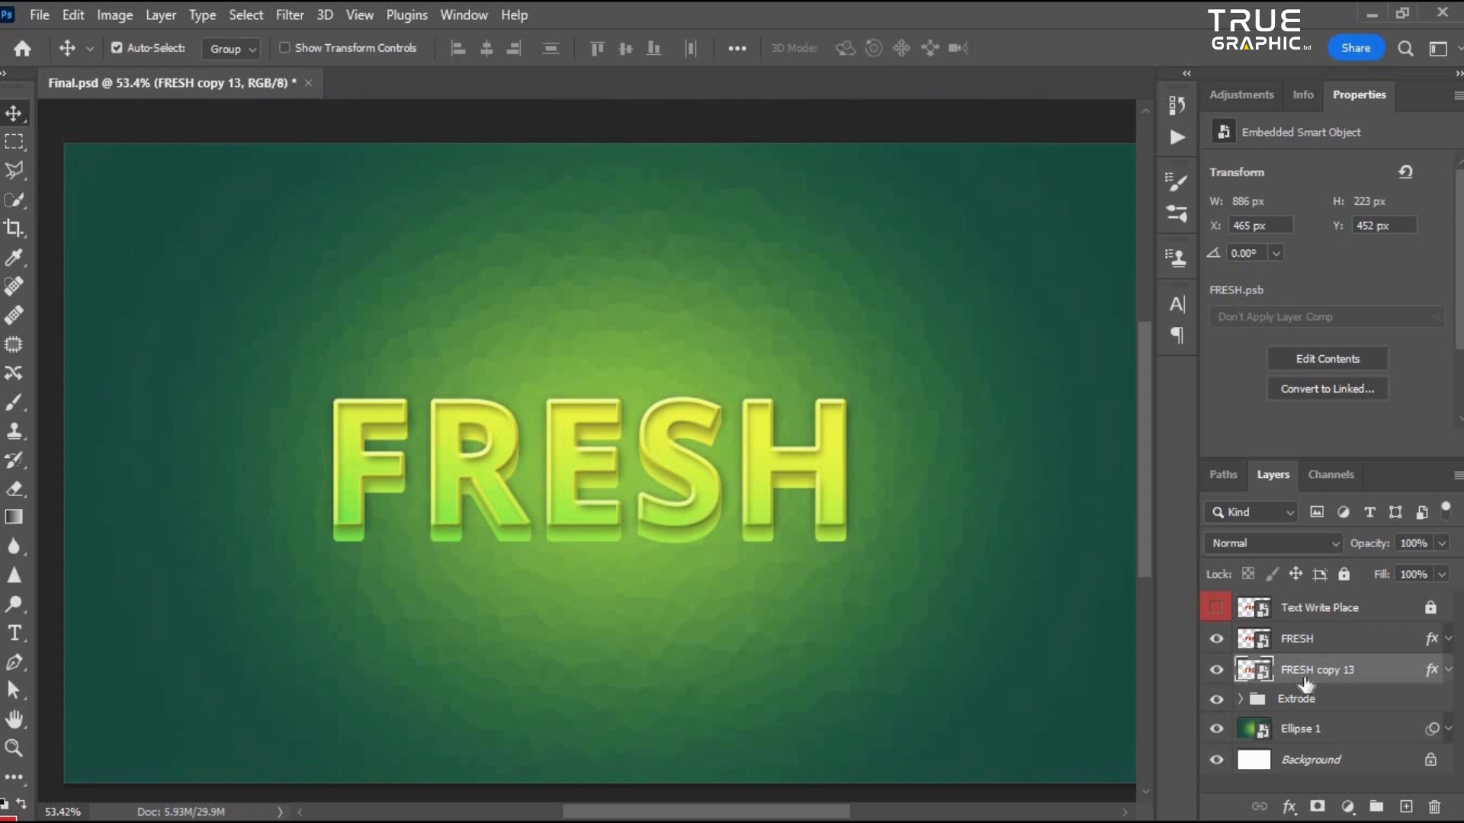
left_click_drag(1327, 671, 1368, 720)
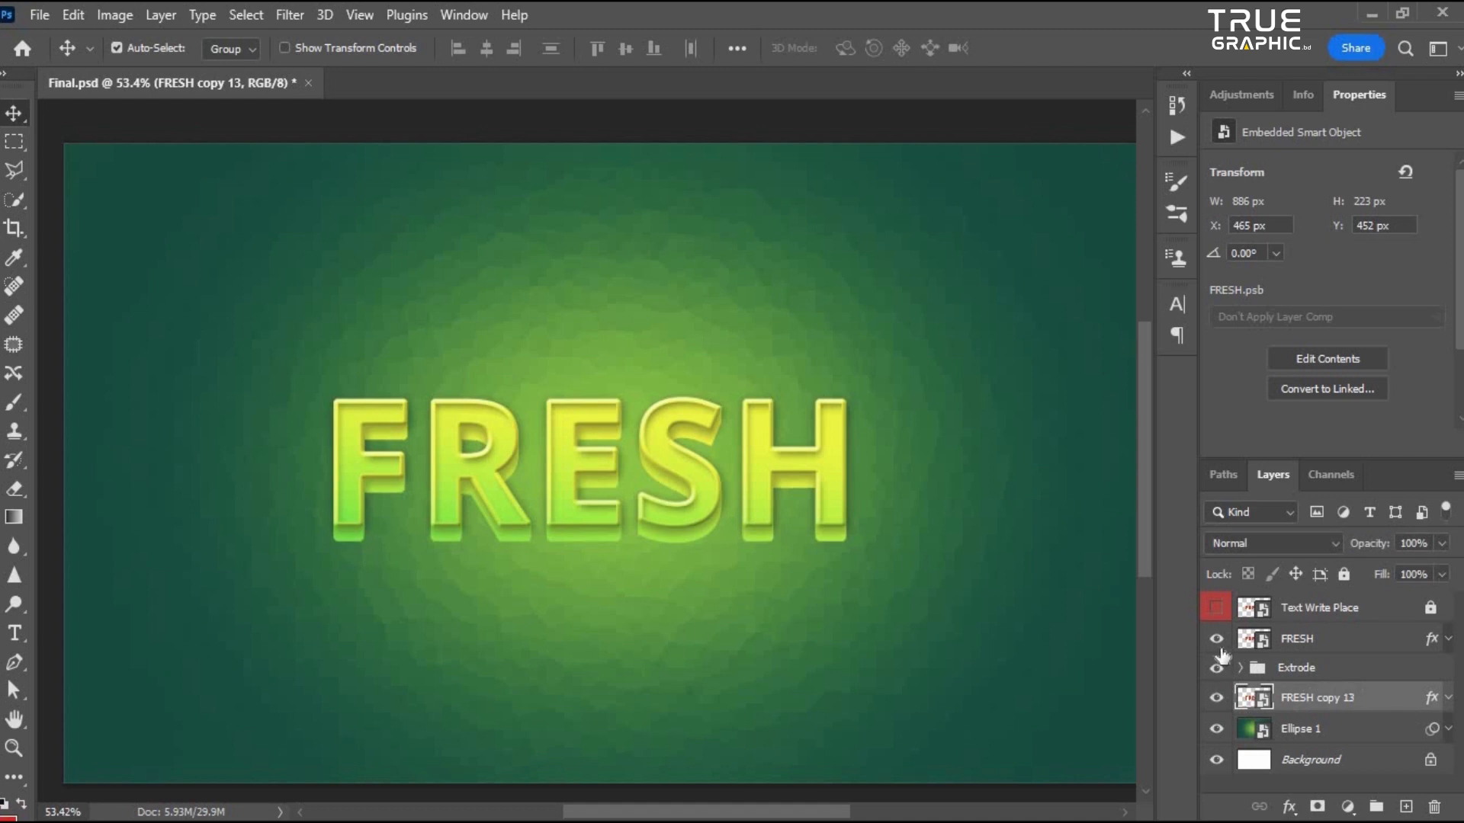
- Toggle the visibility of the FRESH layer and the Extrode group to compare the text with and without them
left_click_drag(1219, 640, 1218, 668)
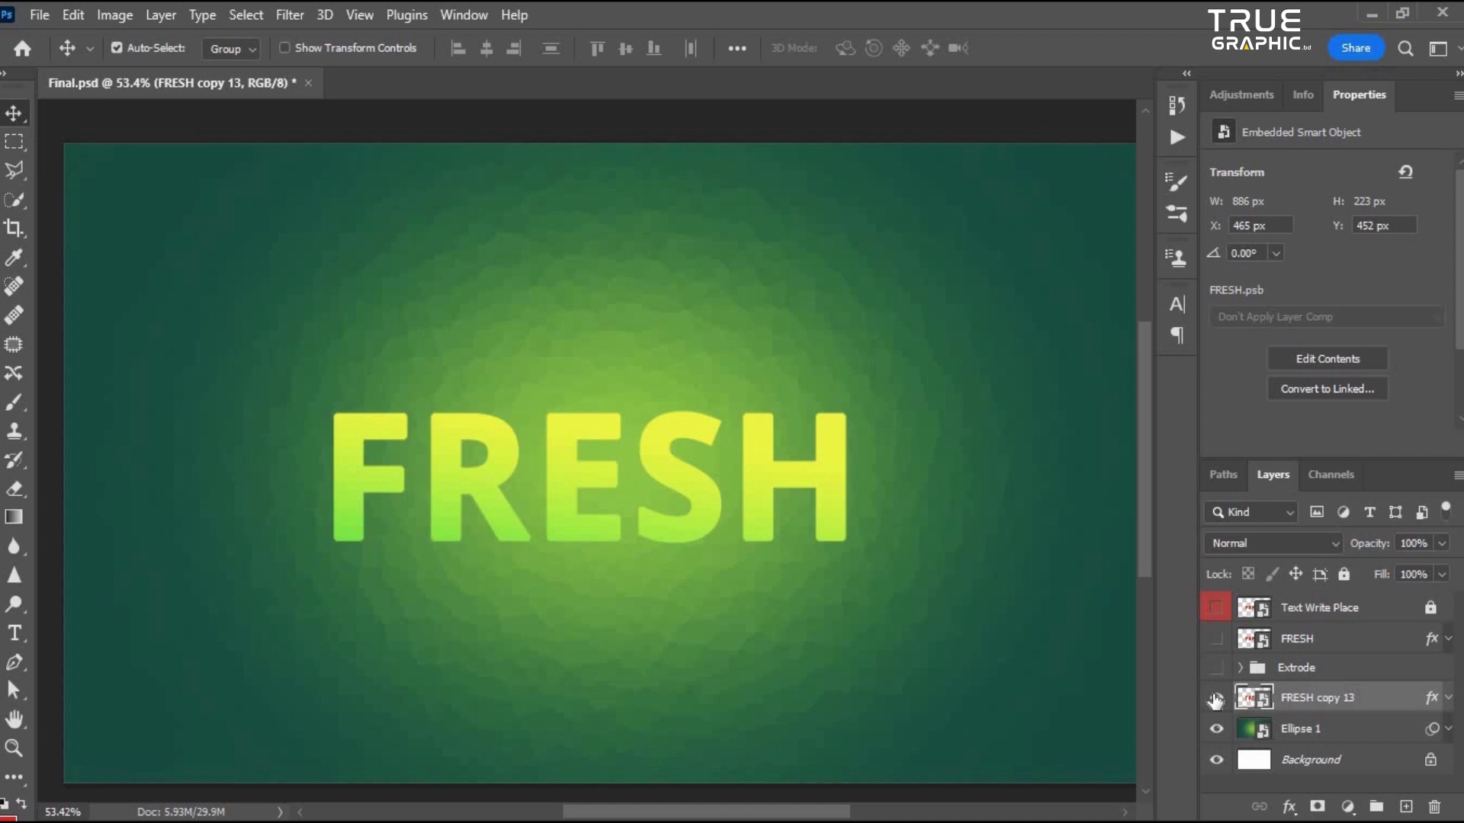
left_click(1216, 668)
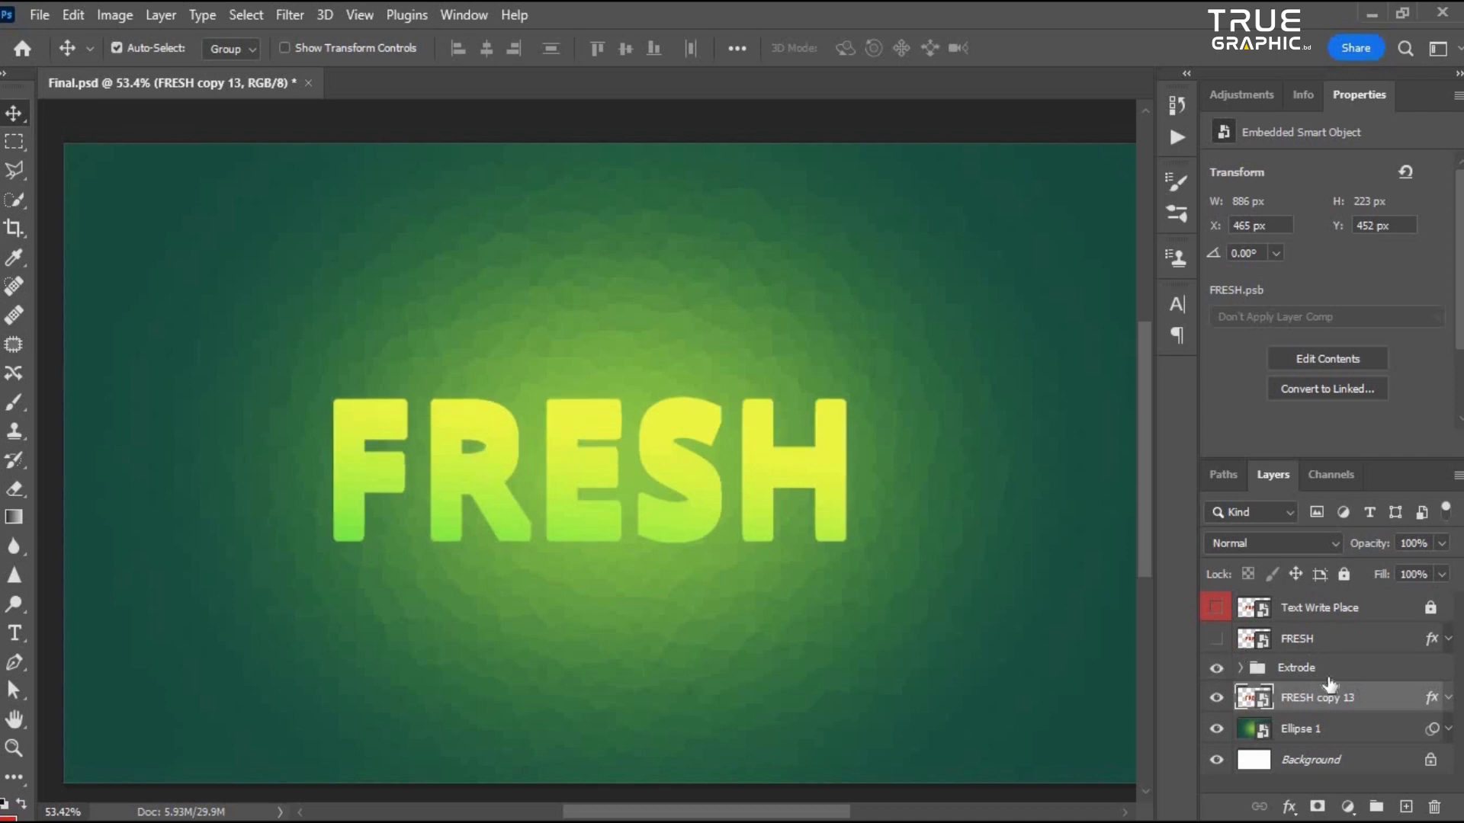
left_click(1326, 669)
left_click(1217, 638)
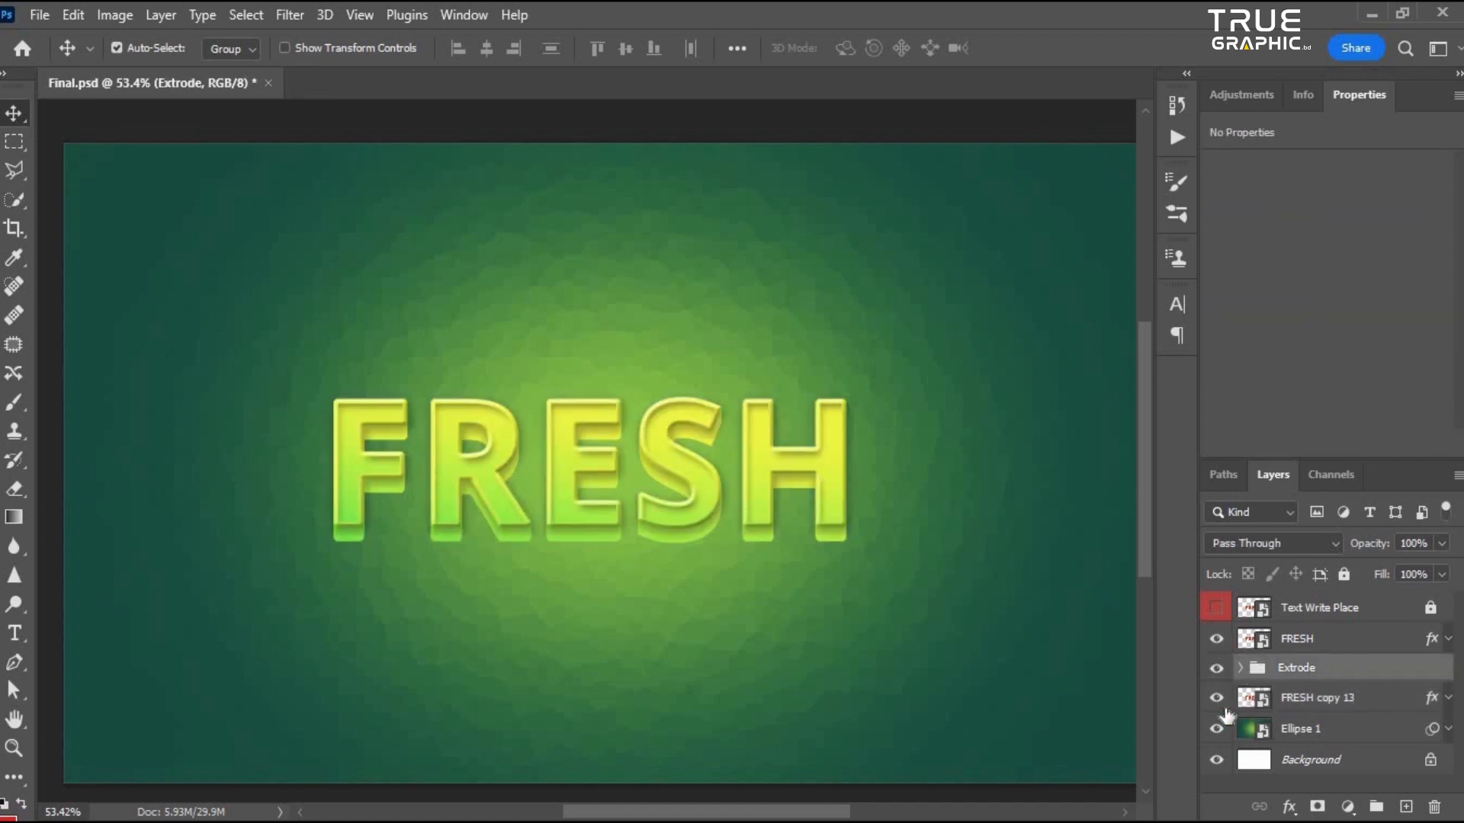
- Hide the FRESH layer and Extrode group, and rename the FRESH copy 13 layer as Shadow 1
left_click(1299, 705)
left_click(1217, 668)
left_click(1216, 638)
double_click(1316, 698)
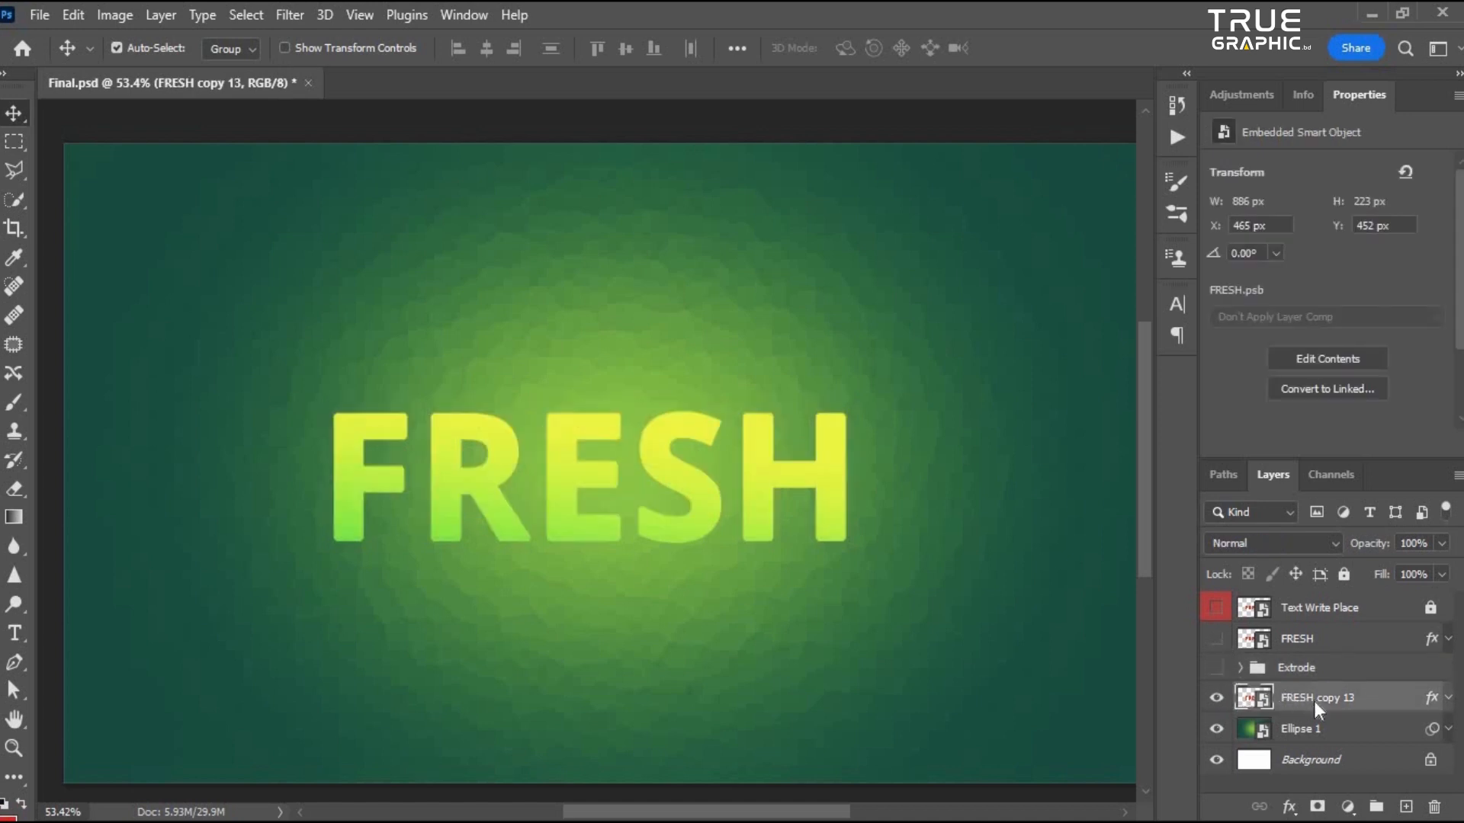
type("Shadow 1")
key("Return")
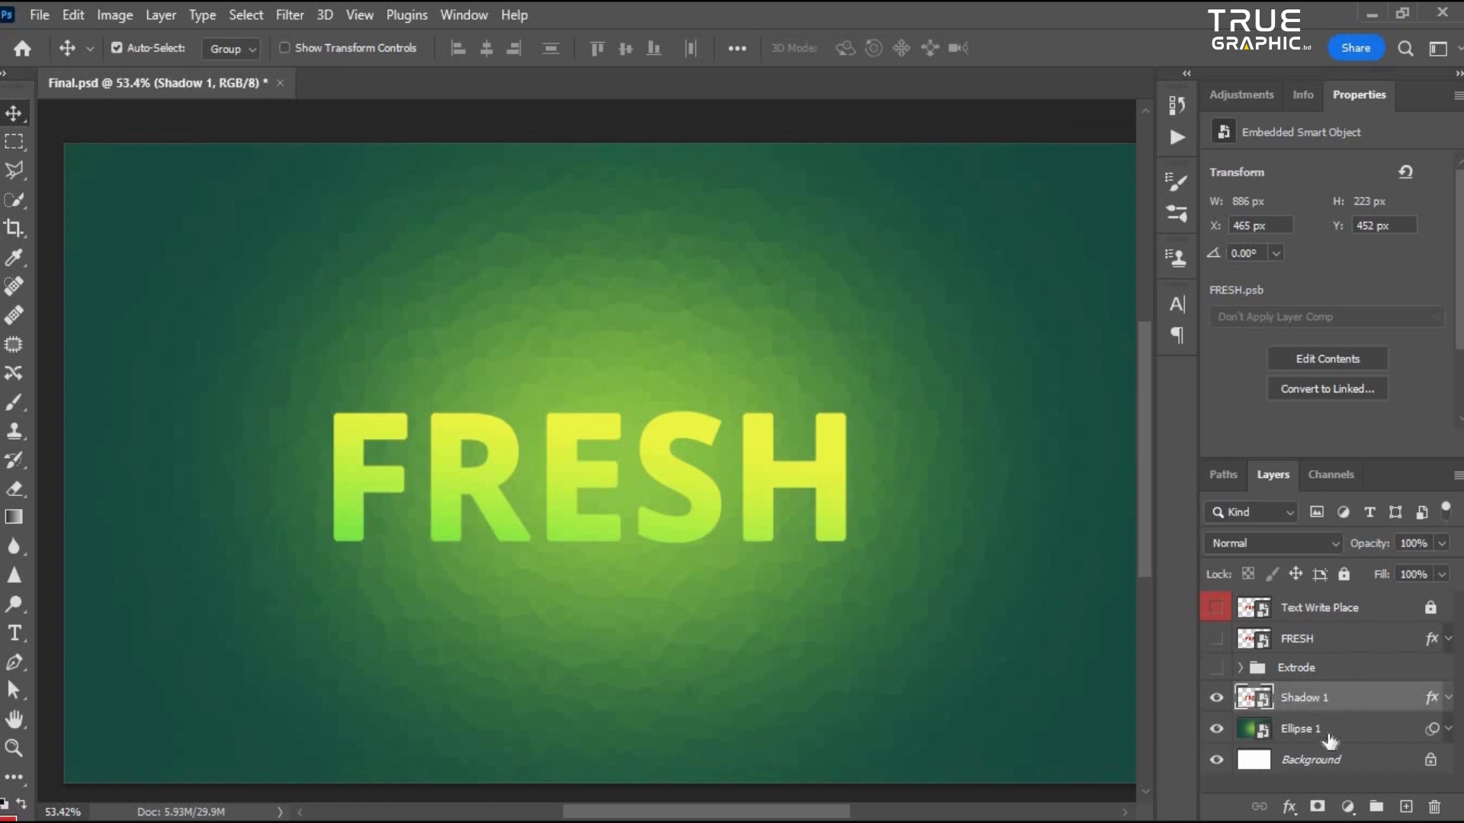
- In Shadow 1's layer style, turn off the Gradient Overlay and add a black (000000) Color Overlay
double_click(1404, 705)
left_click_drag(671, 157, 831, 164)
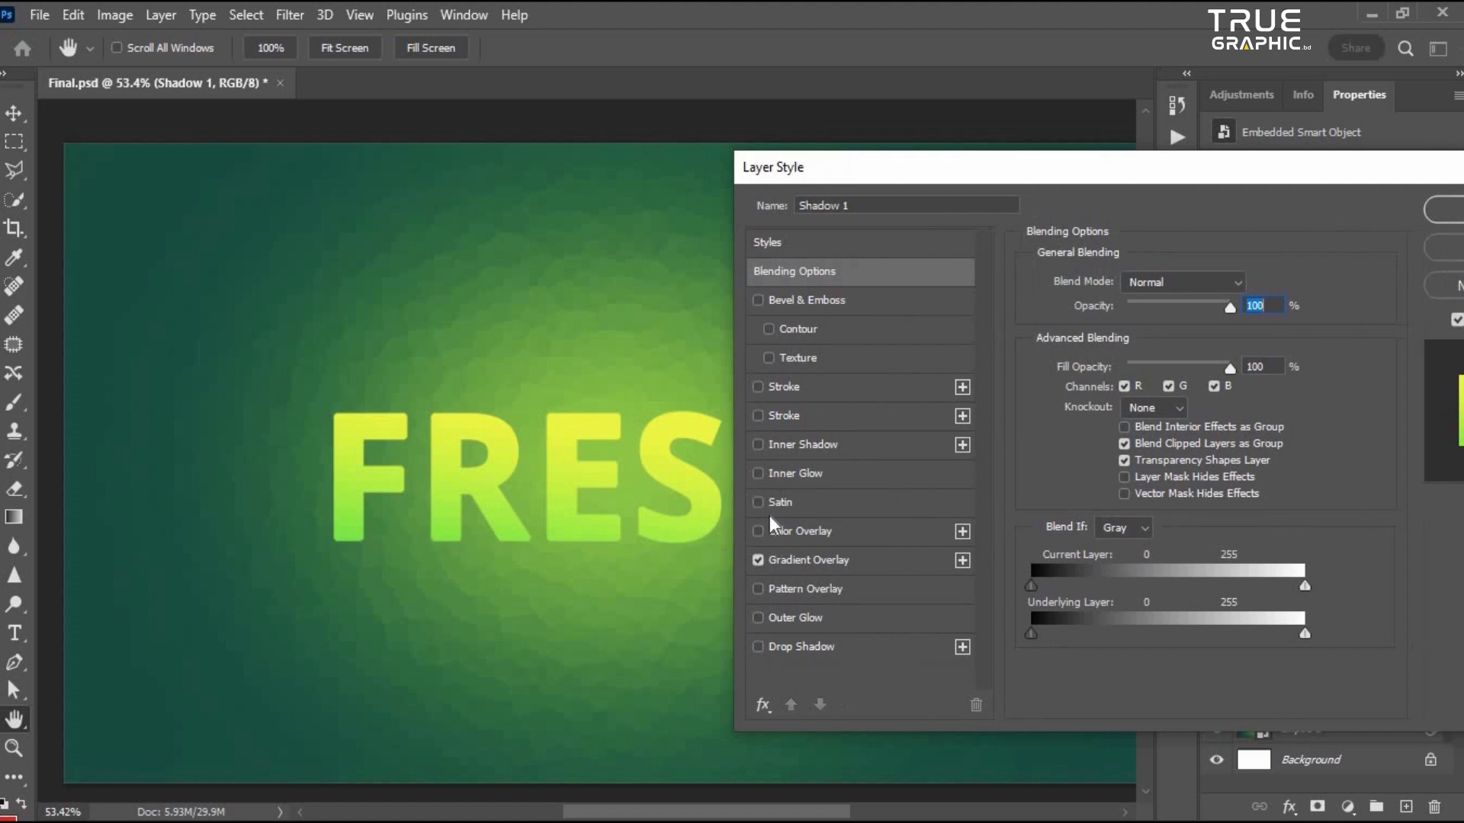
left_click(761, 561)
left_click(797, 535)
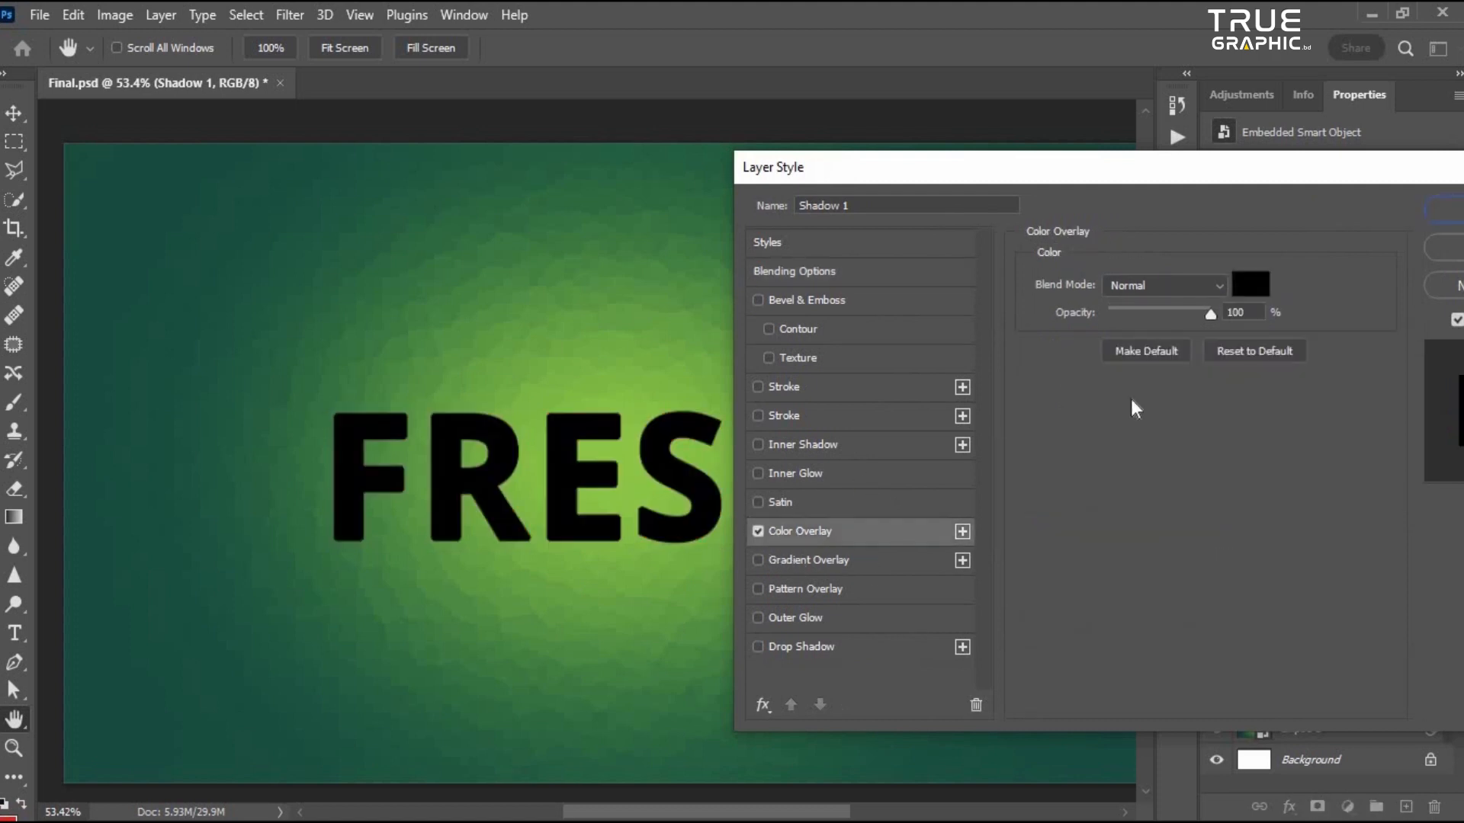
left_click(1262, 287)
left_click_drag(701, 457, 445, 564)
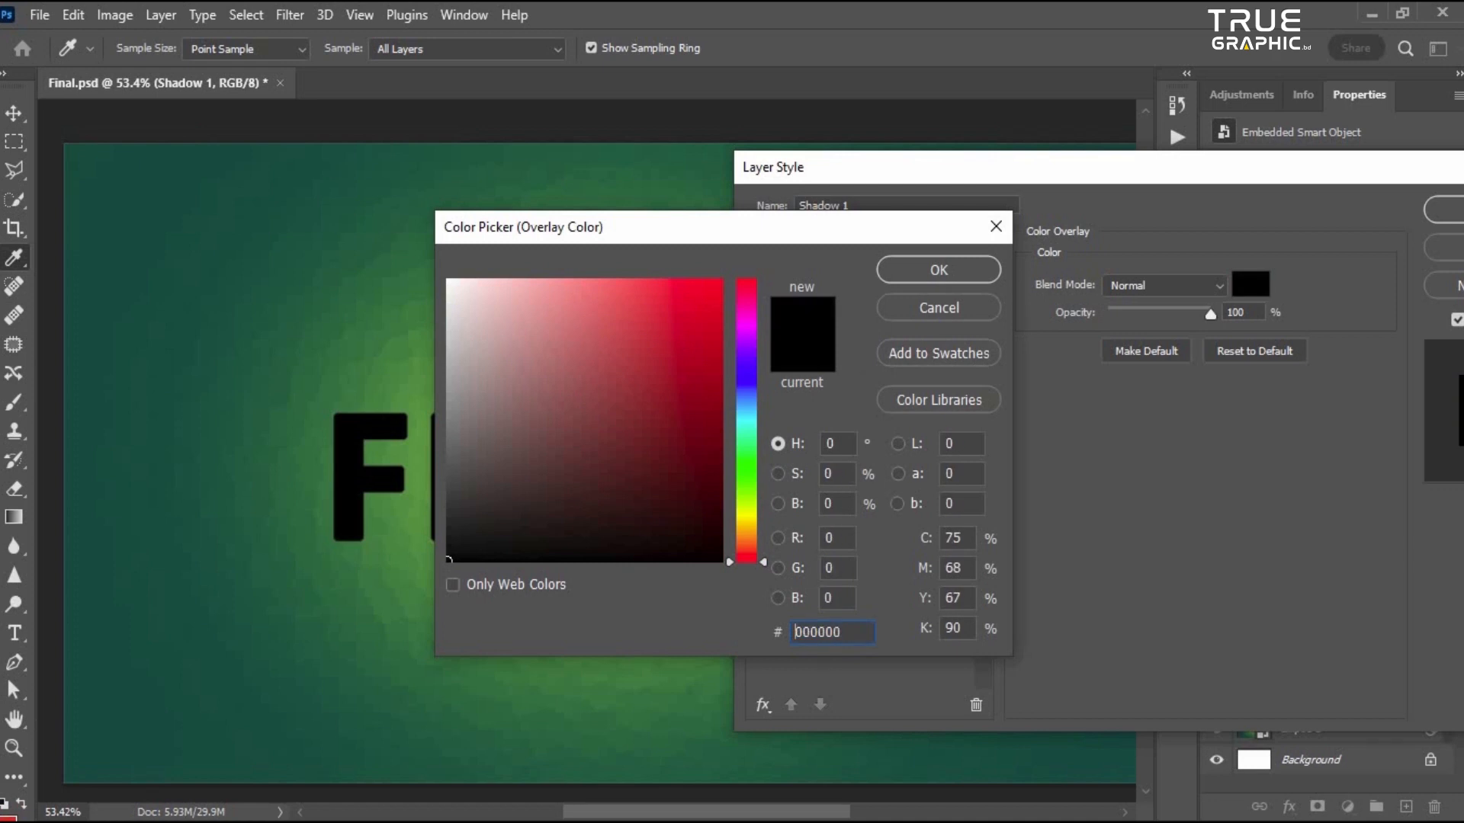
key("Return")
left_click_drag(851, 167, 842, 167)
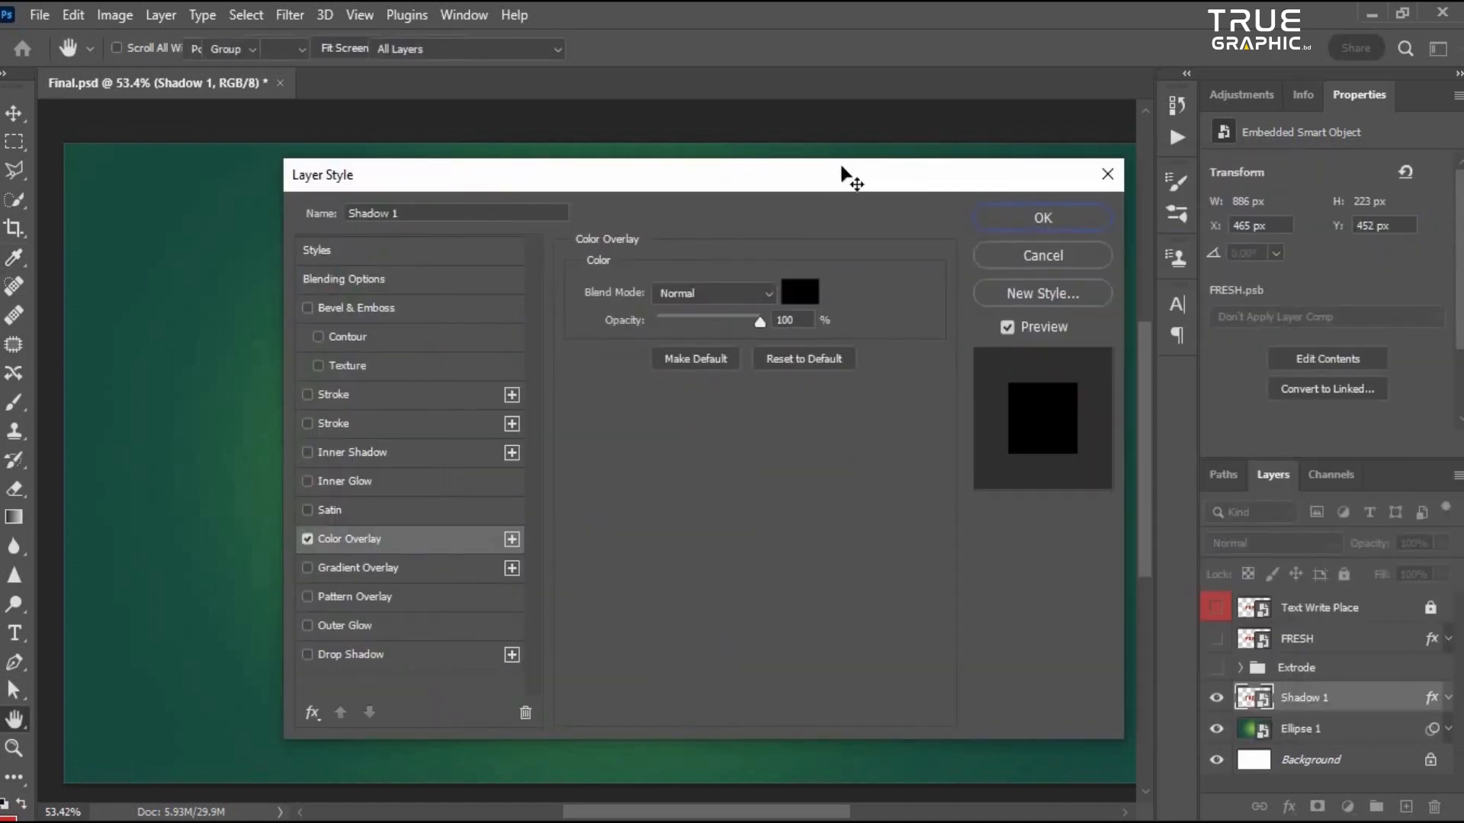
key("Return")
- Show the FRESH layer and the Extrode group again
scroll(442, 591, "down", 2)
scroll(443, 591, "up", 2)
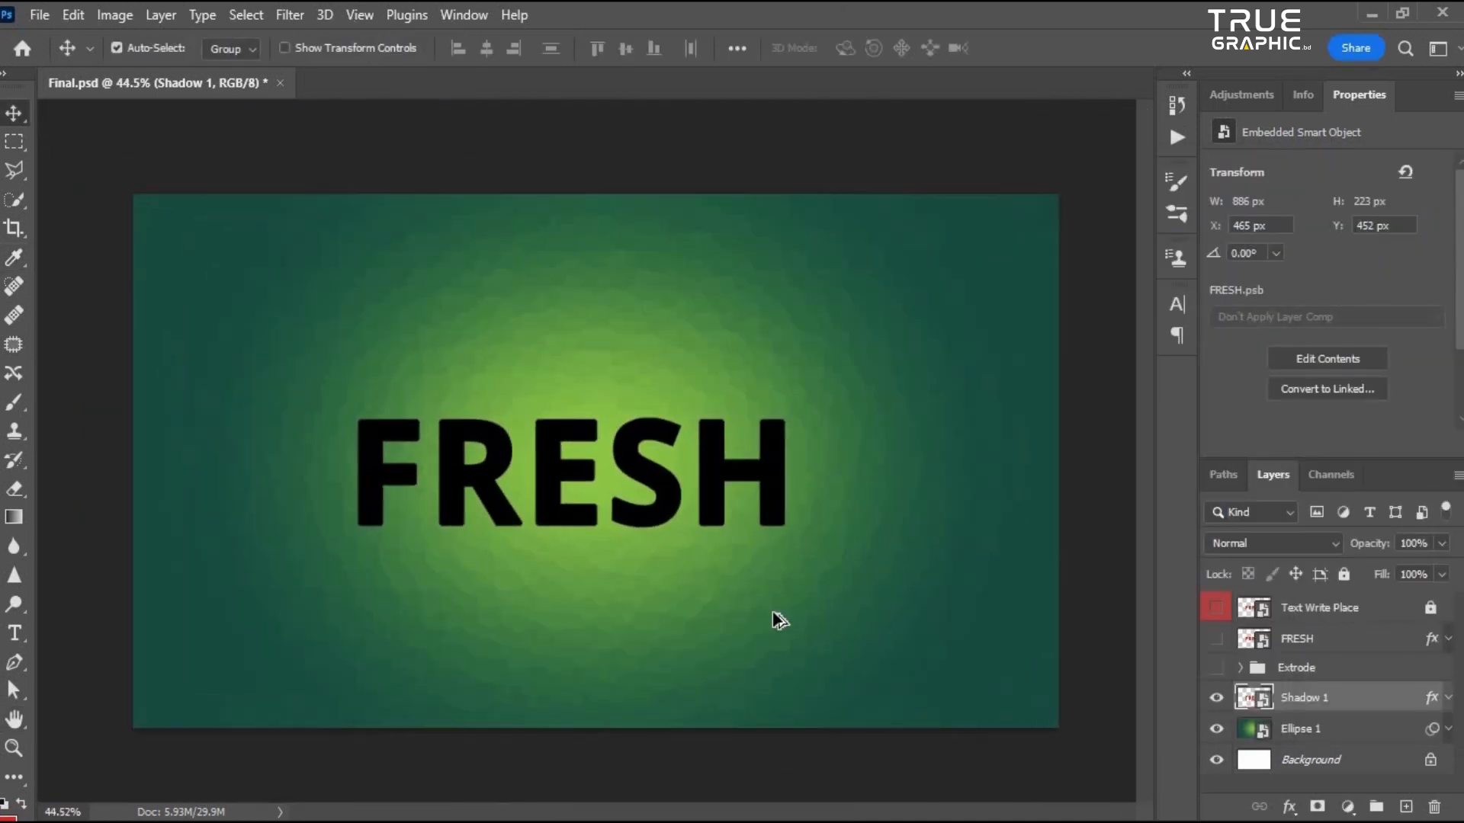
left_click(299, 13)
left_click(1446, 657)
left_click(1217, 668)
left_click(1217, 639)
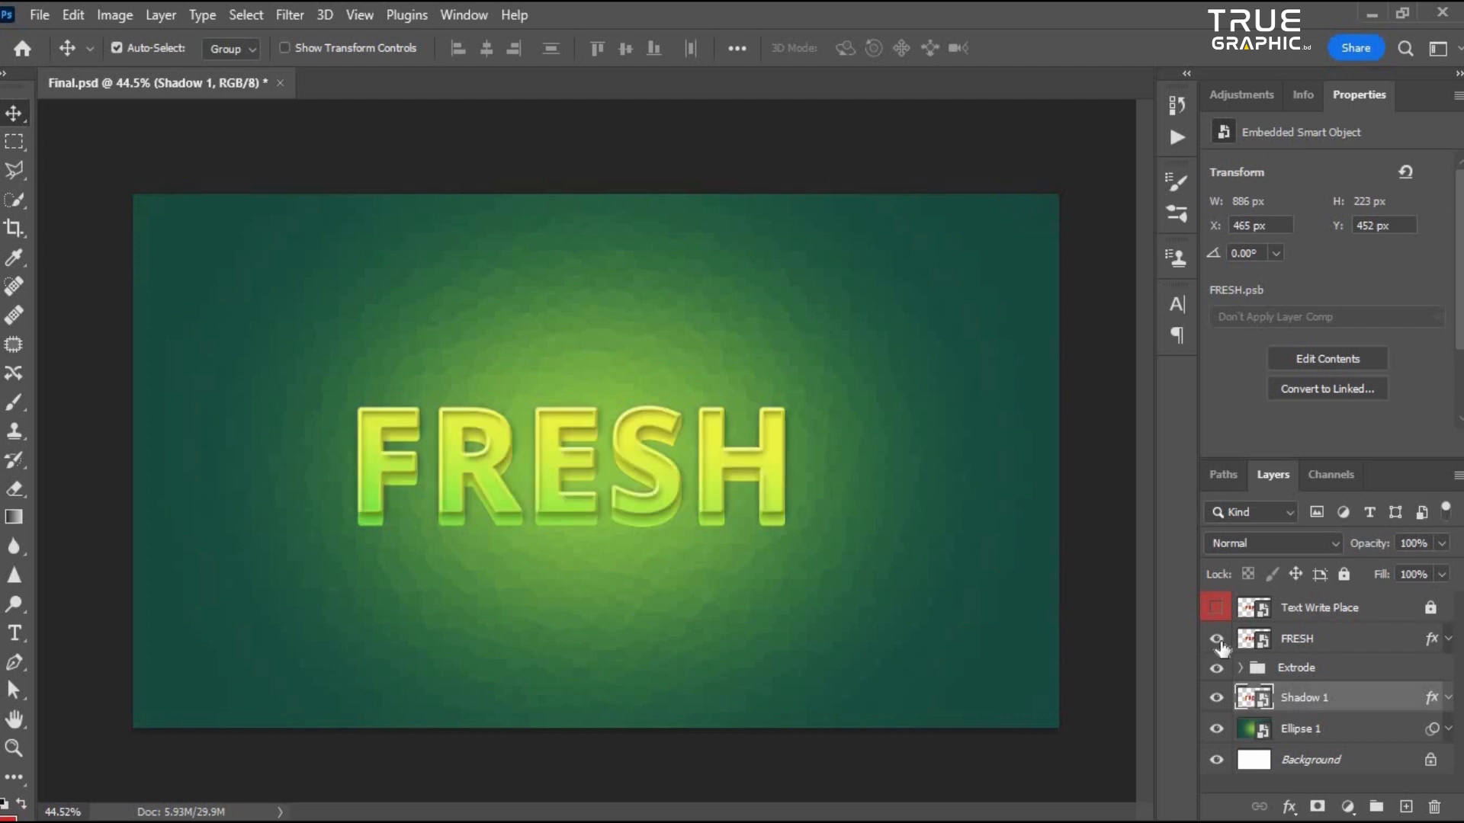
- Zoom and pan around the text to examine how the shadow layer sits under the extrusion
scroll(584, 520, "up", 2)
scroll(575, 510, "down", 2)
scroll(575, 510, "up", 2)
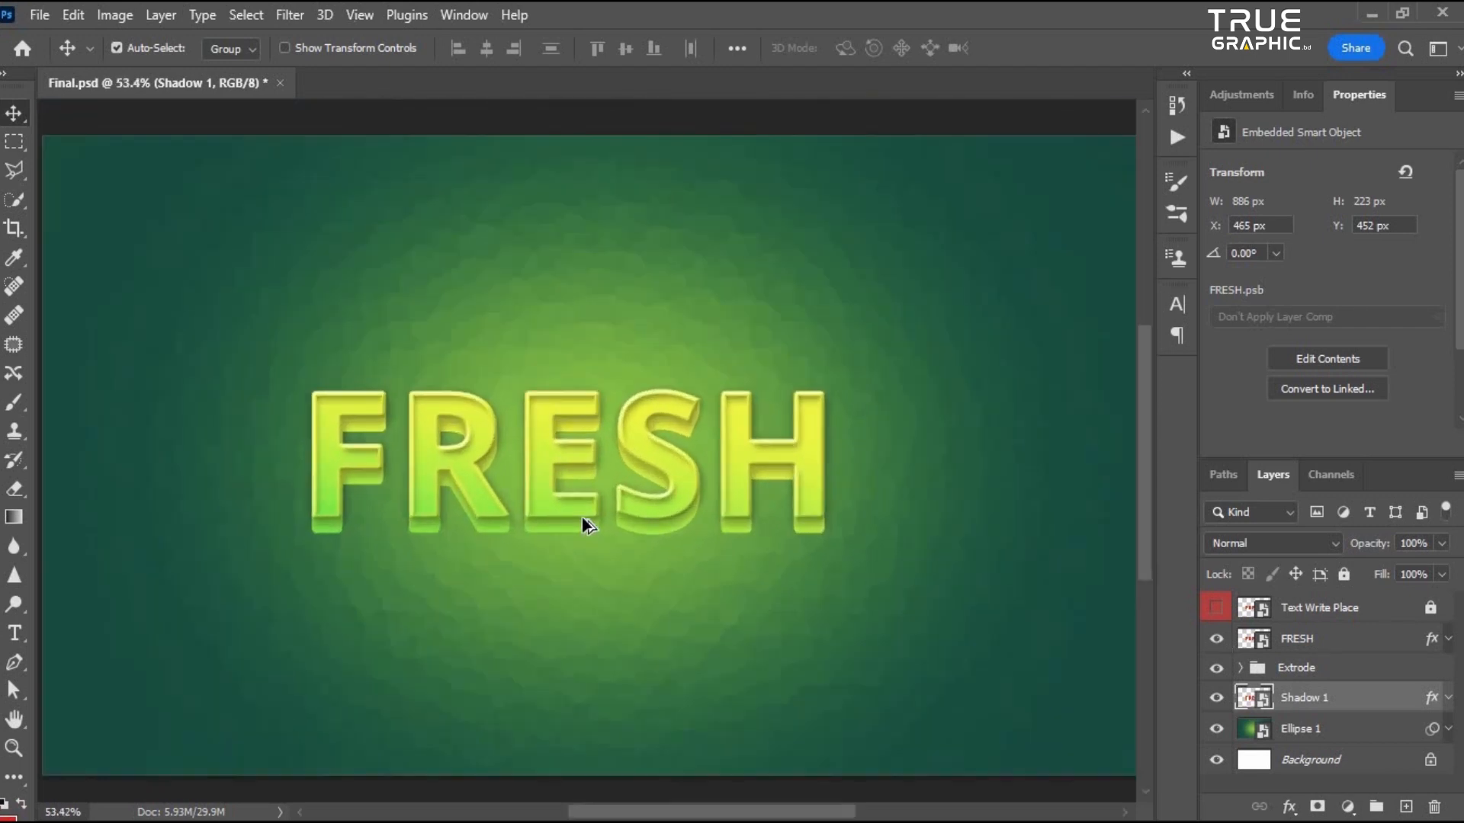
scroll(587, 524, "up", 3)
scroll(766, 459, "down", 4)
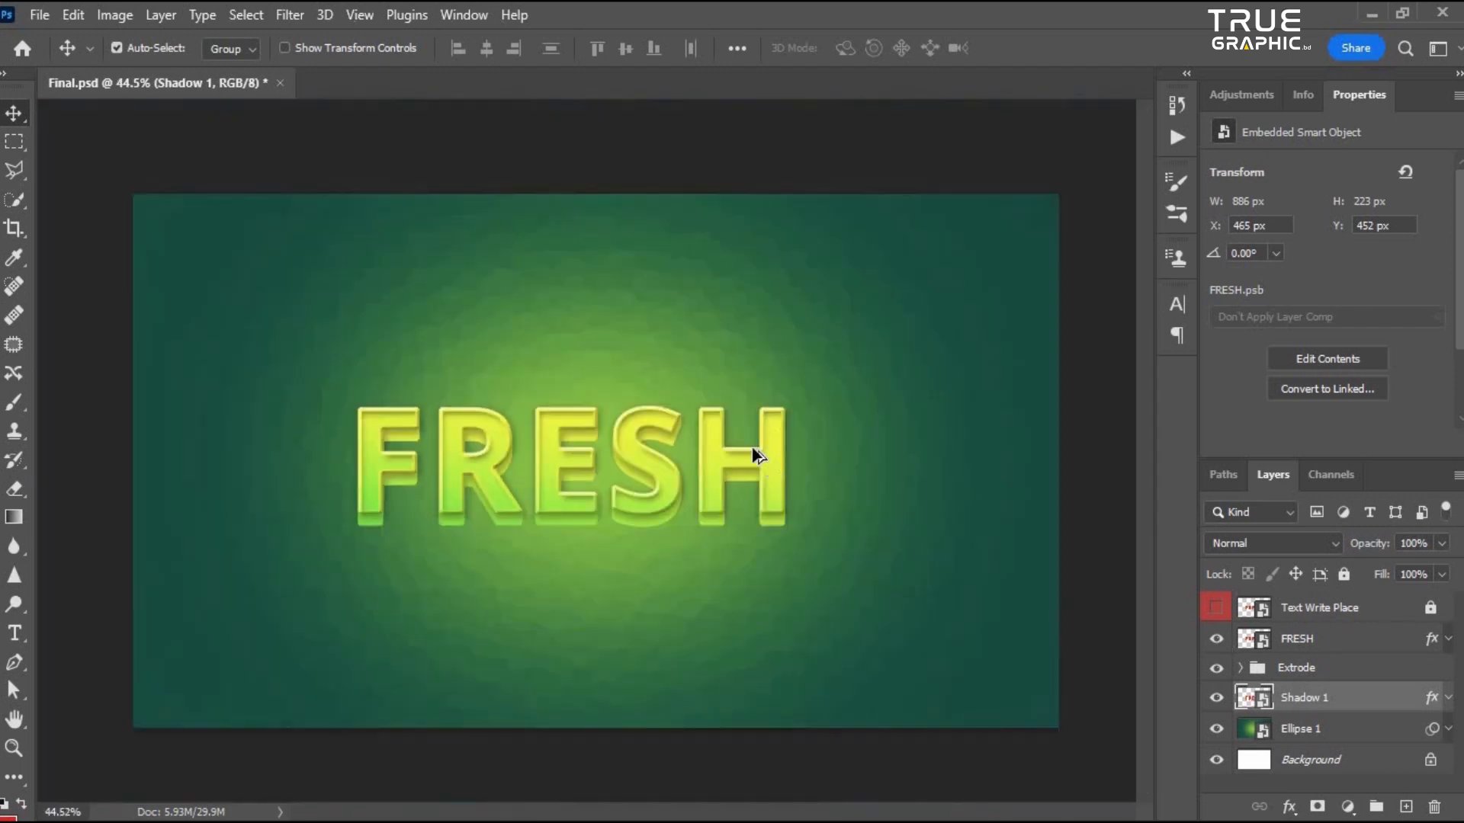
scroll(475, 428, "up", 5)
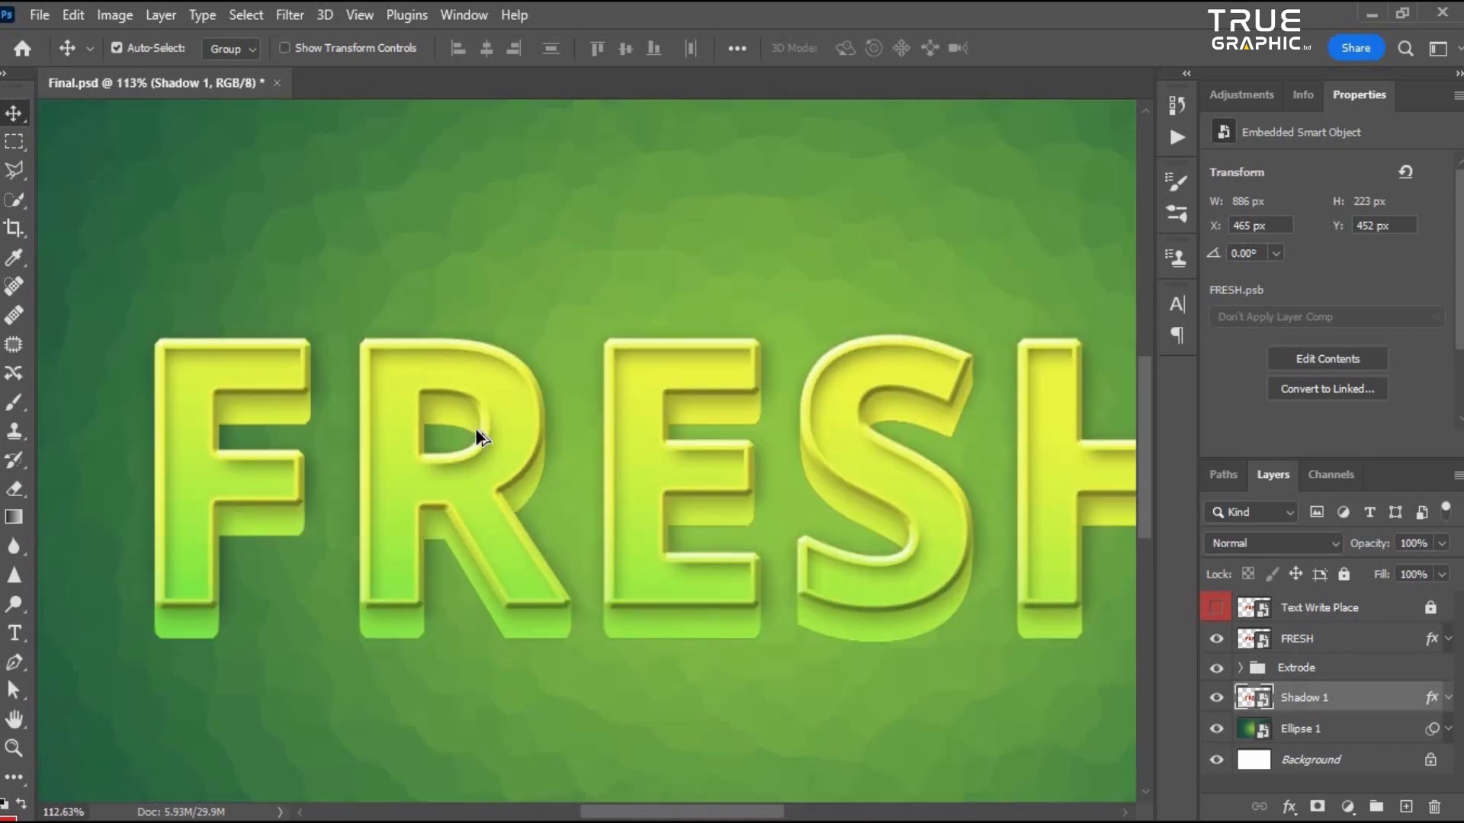
scroll(477, 432, "down", 5)
scroll(375, 483, "up", 3)
left_click_drag(692, 373, 548, 389)
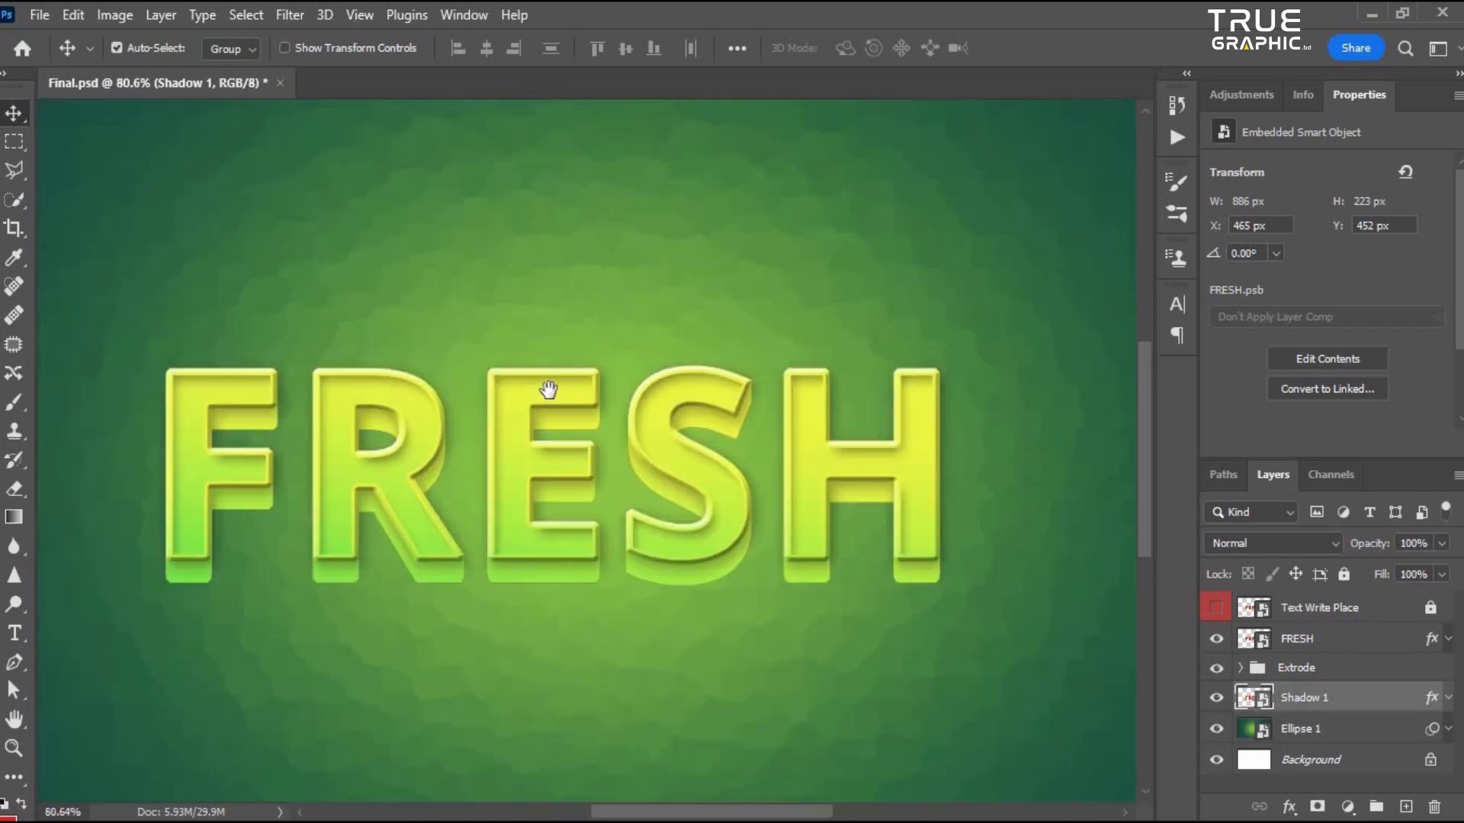
scroll(608, 565, "down", 3)
scroll(496, 382, "up", 5)
scroll(551, 413, "down", 1)
scroll(551, 413, "down", 2)
left_click(1218, 698)
left_click(1218, 698)
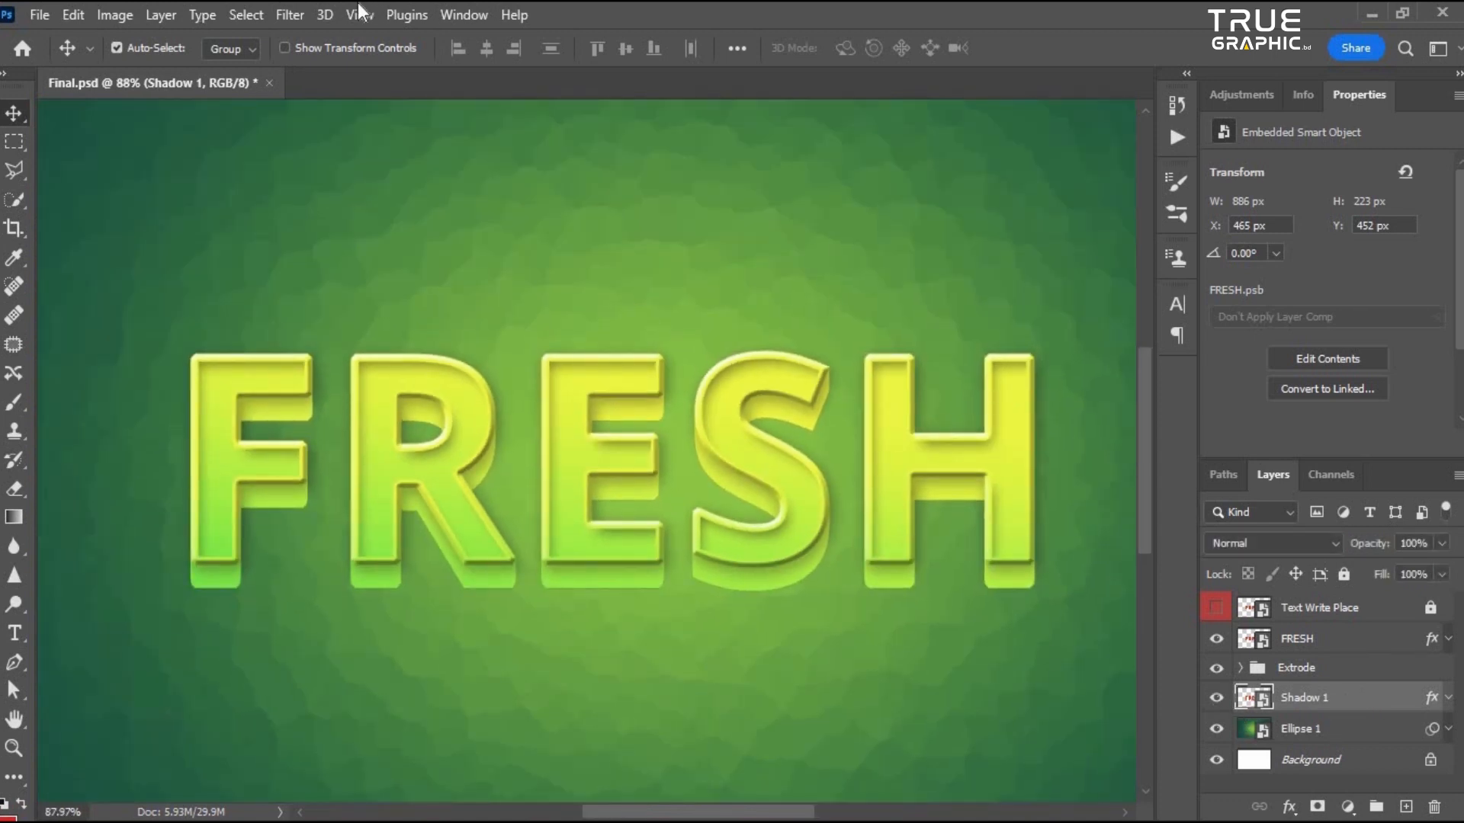
- Apply a Gaussian Blur with a 7.0 pixel radius to the Shadow 1 layer
left_click(301, 13)
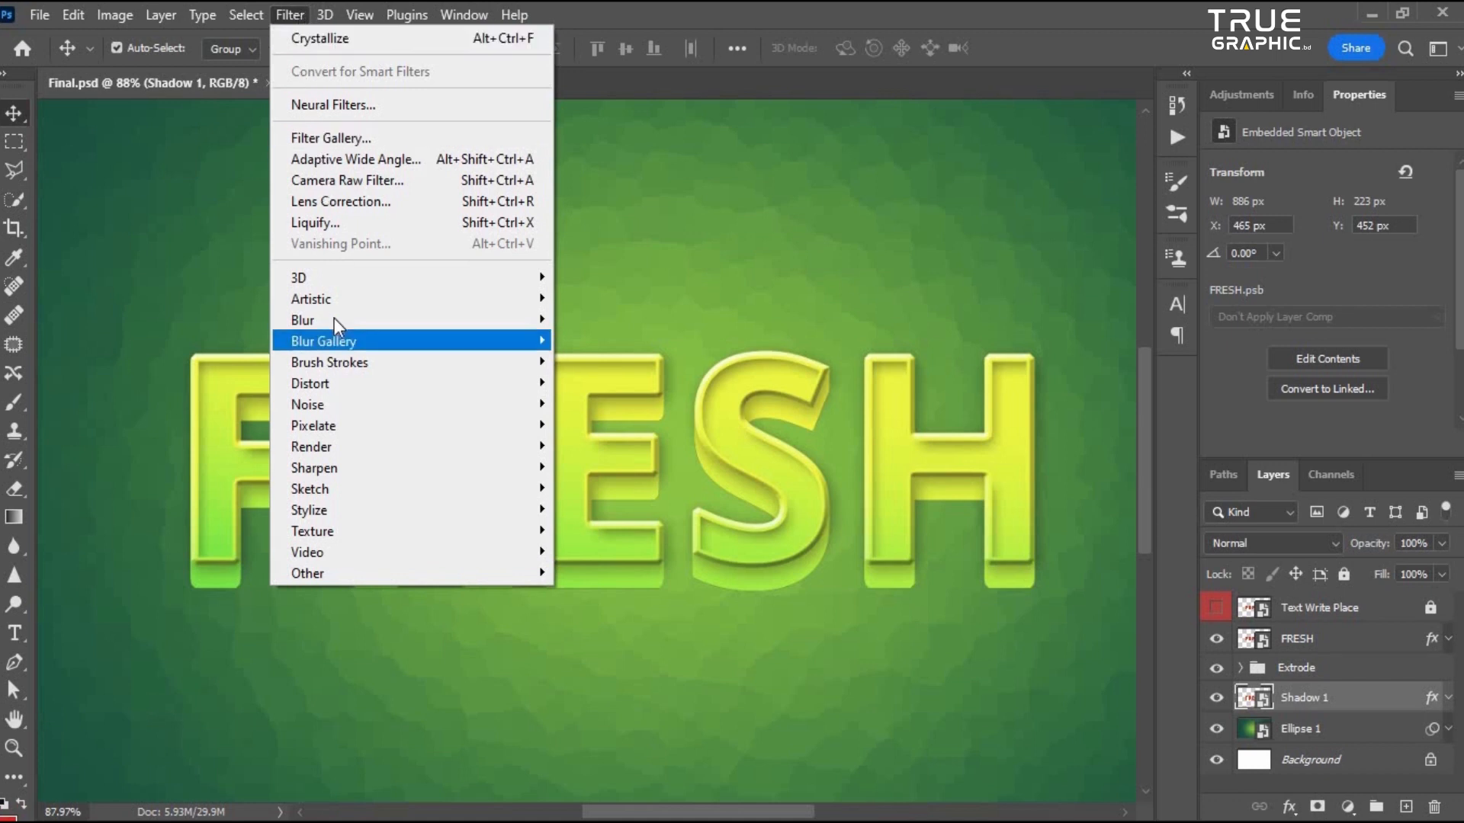
mouse_move(334, 320)
left_click(615, 404)
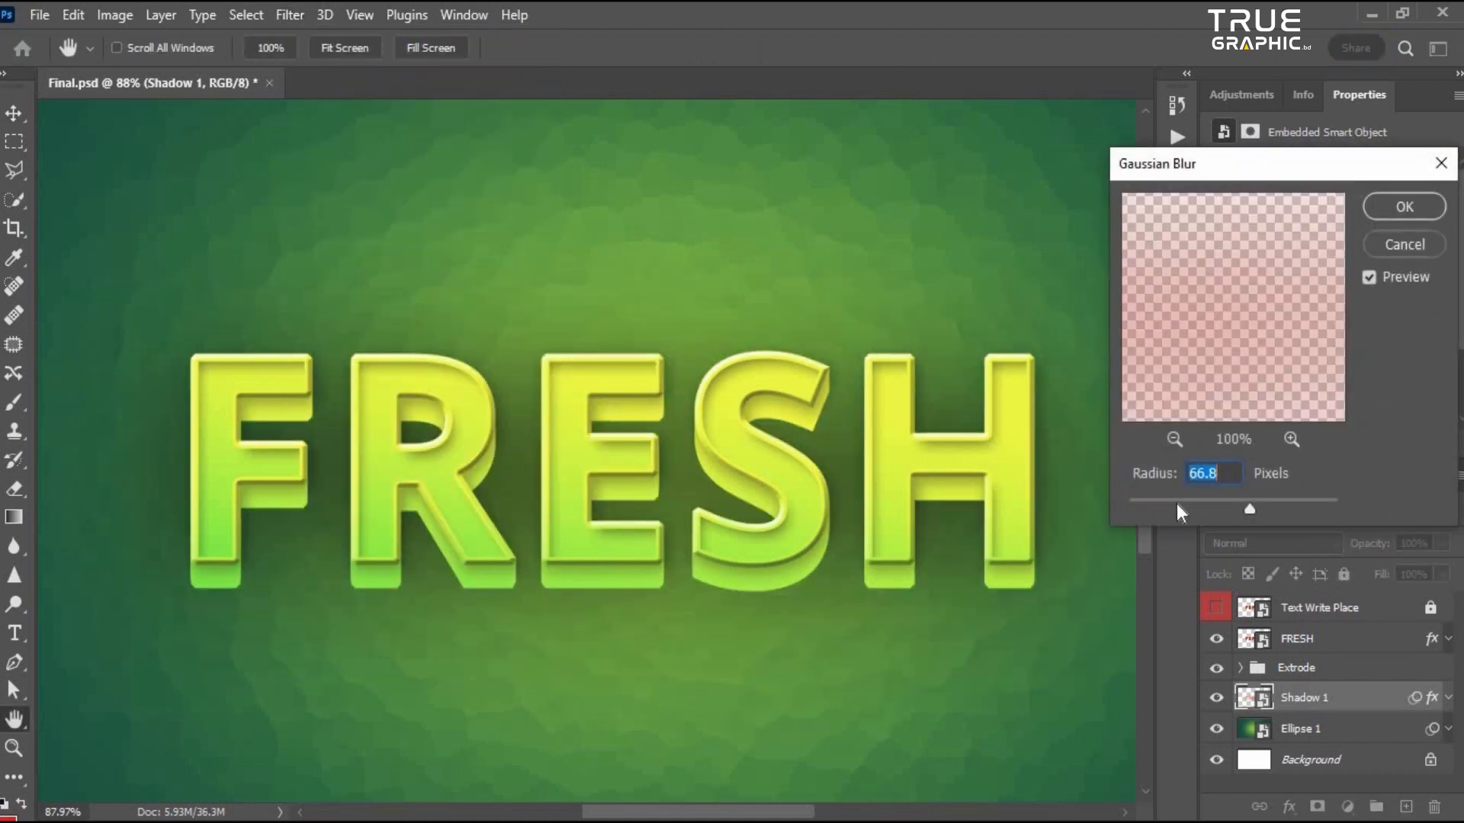
left_click_drag(1177, 501, 1016, 484)
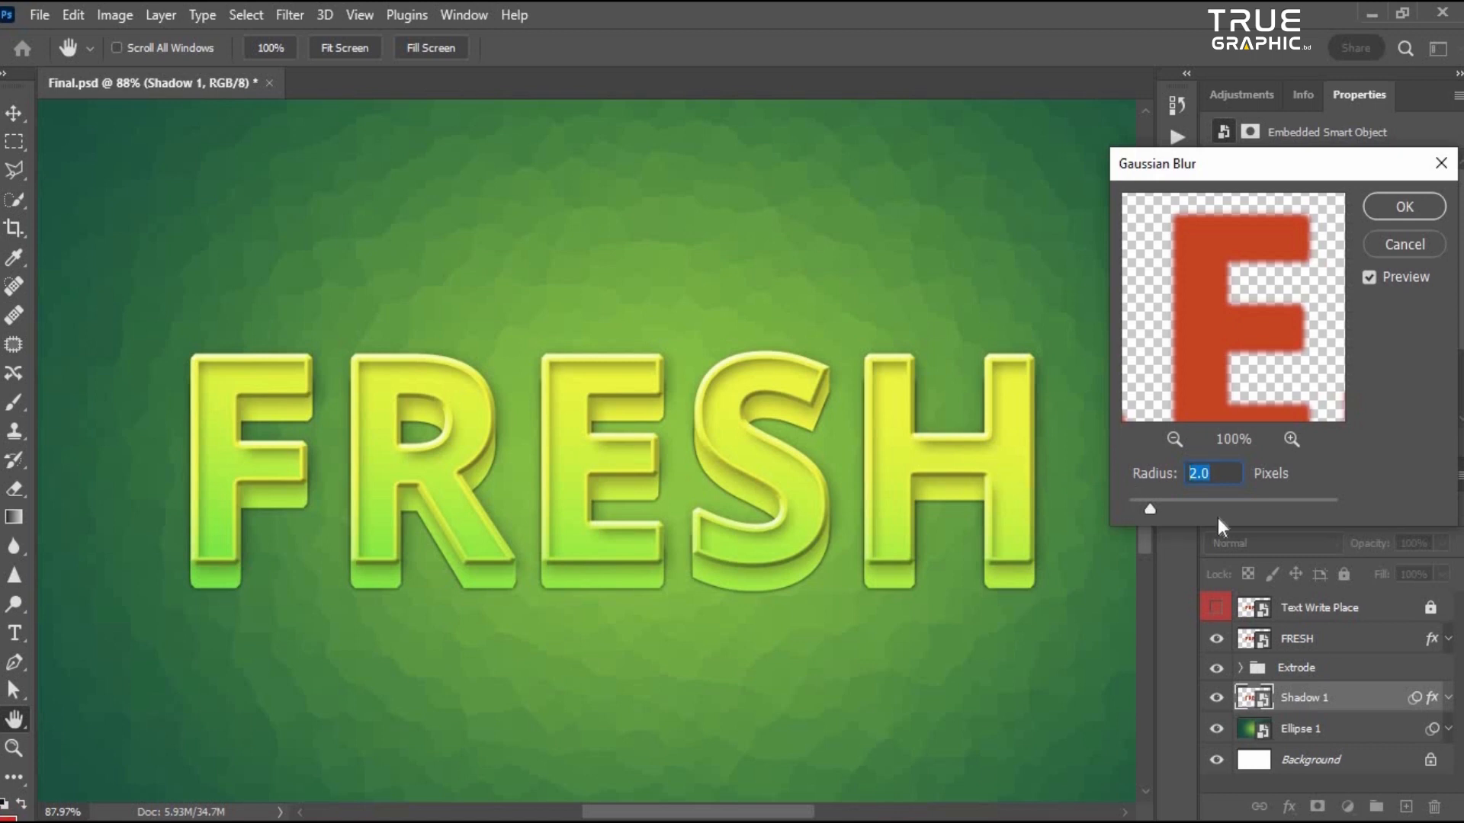
type("7.0")
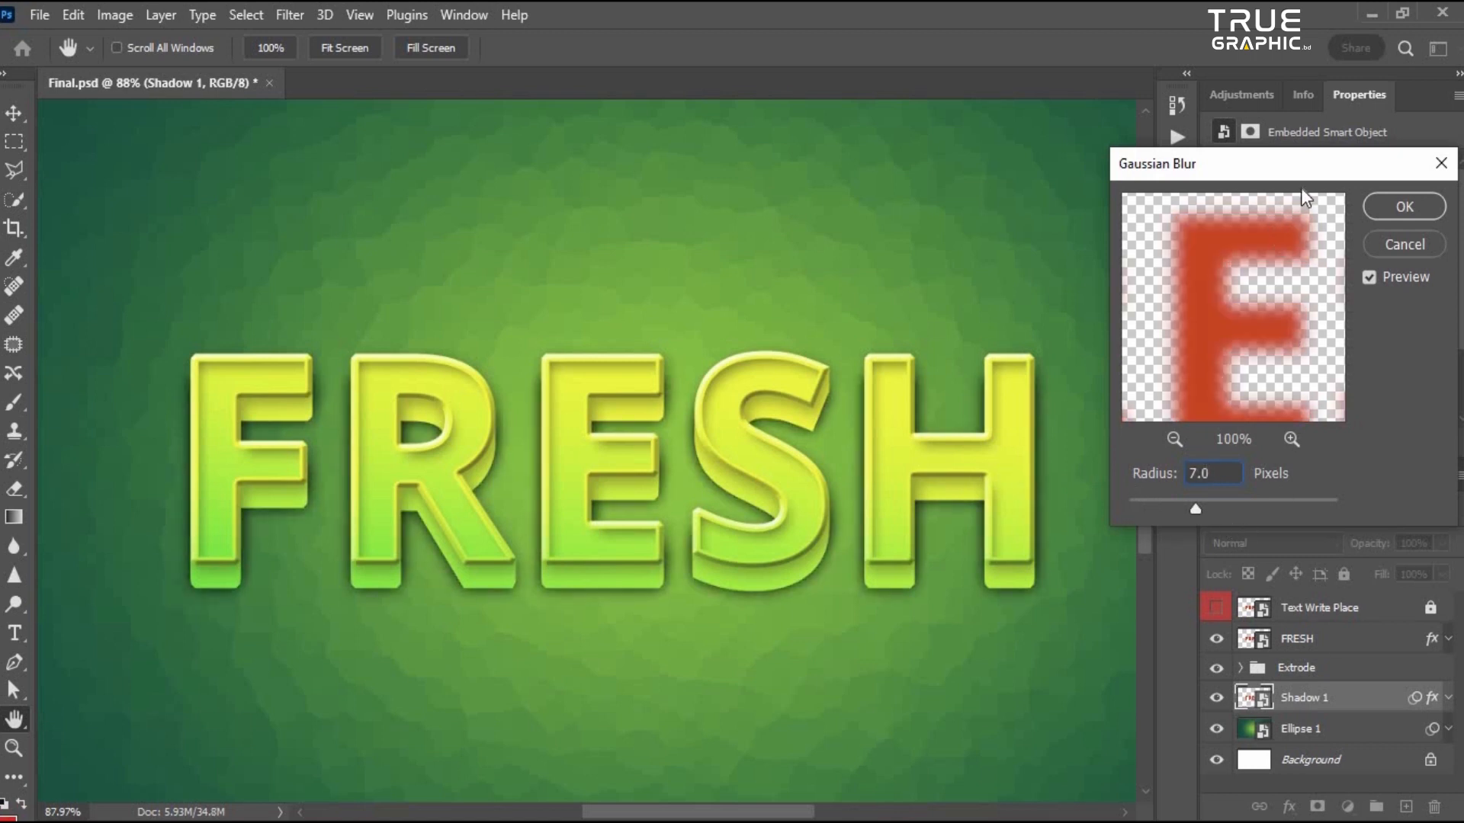
left_click(1403, 207)
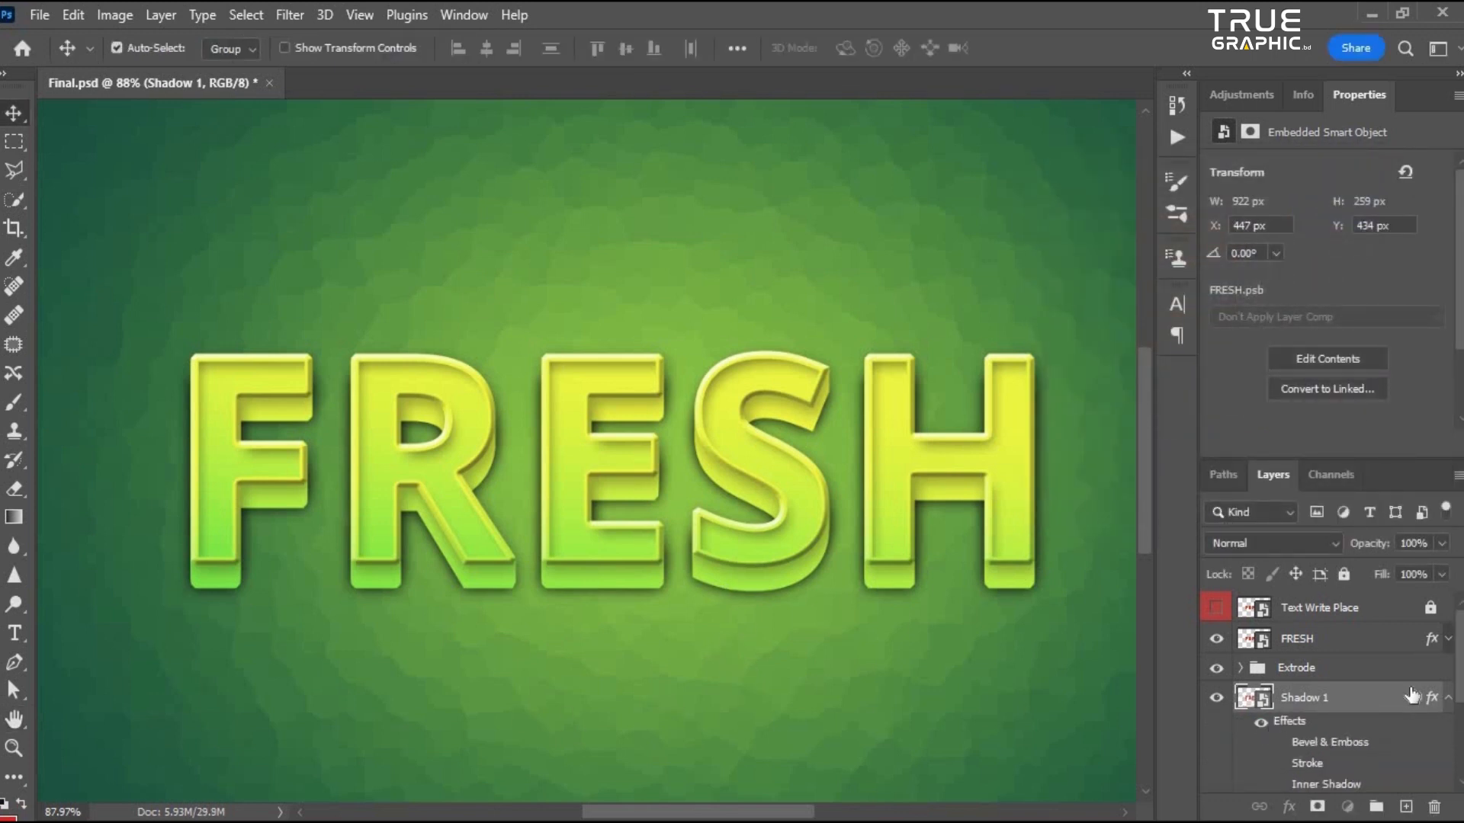
- Duplicate the Shadow 1 layer, naming the upper copy Shadow 1 and the lower layer Shadow 2
left_click(1448, 696)
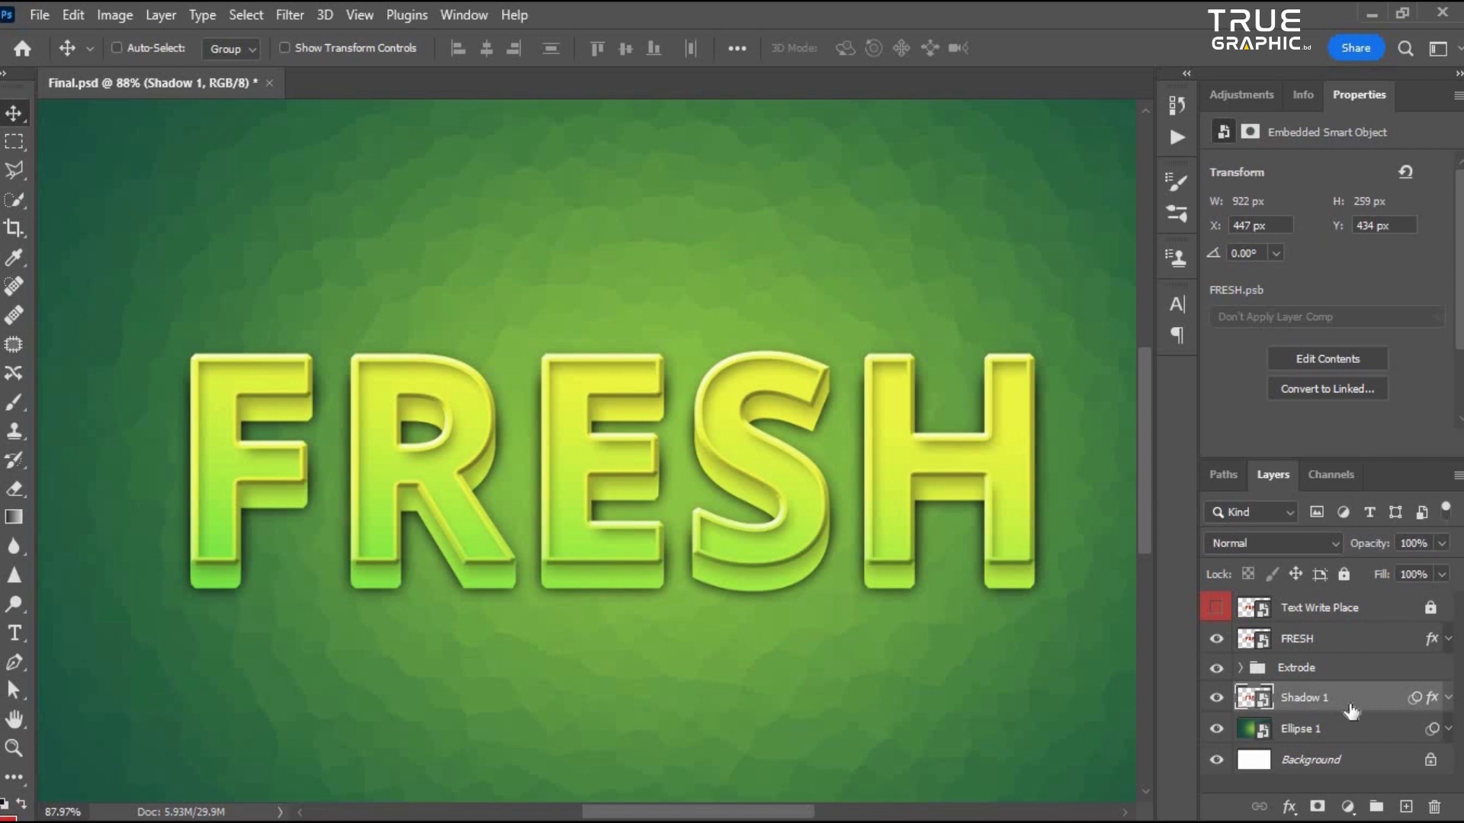
key("ctrl+j")
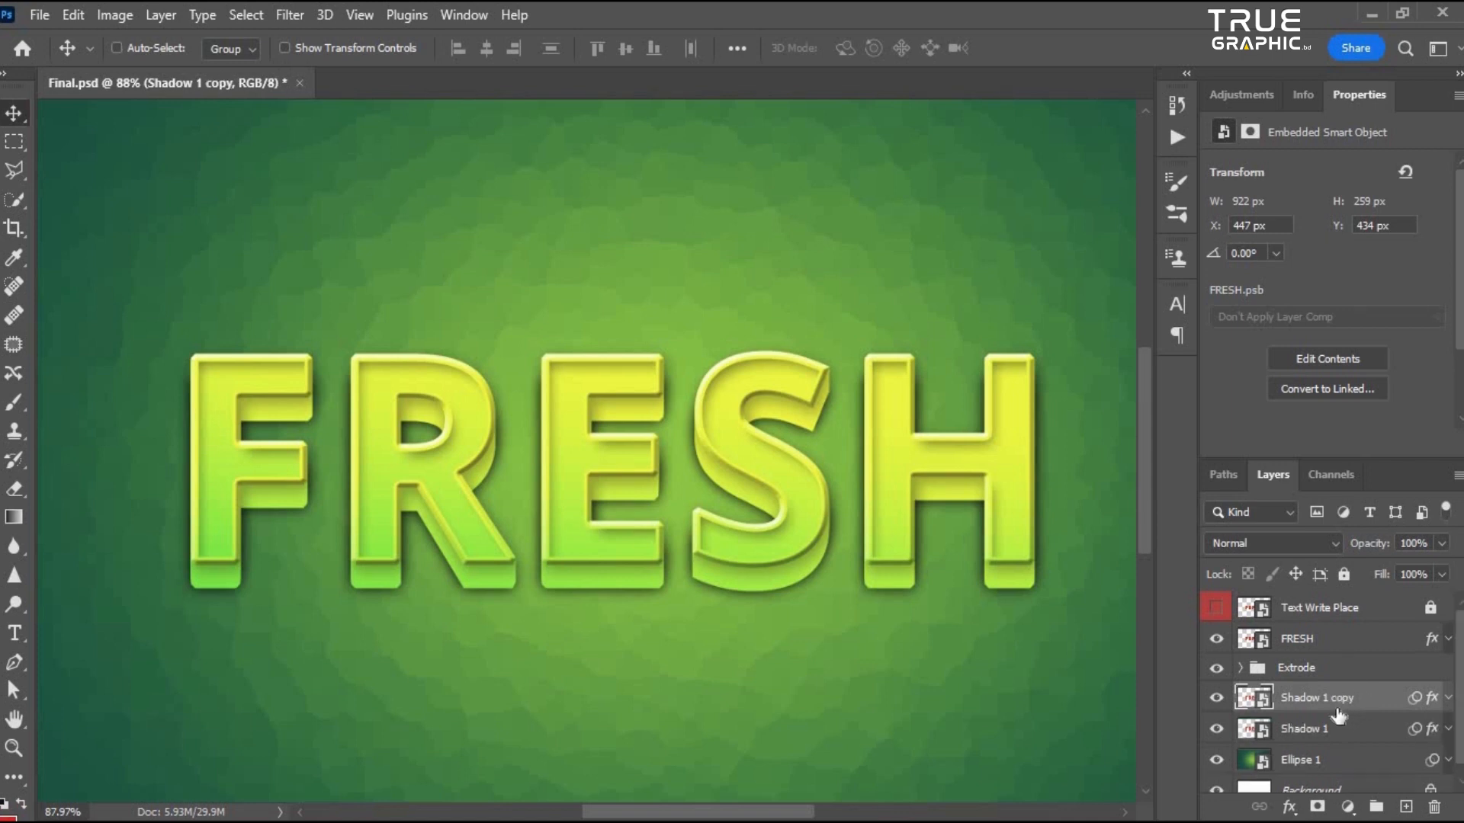
double_click(1353, 695)
key("Right")
key("BackSpace")
key("BackSpace")
key("BackSpace")
key("BackSpace")
key("BackSpace")
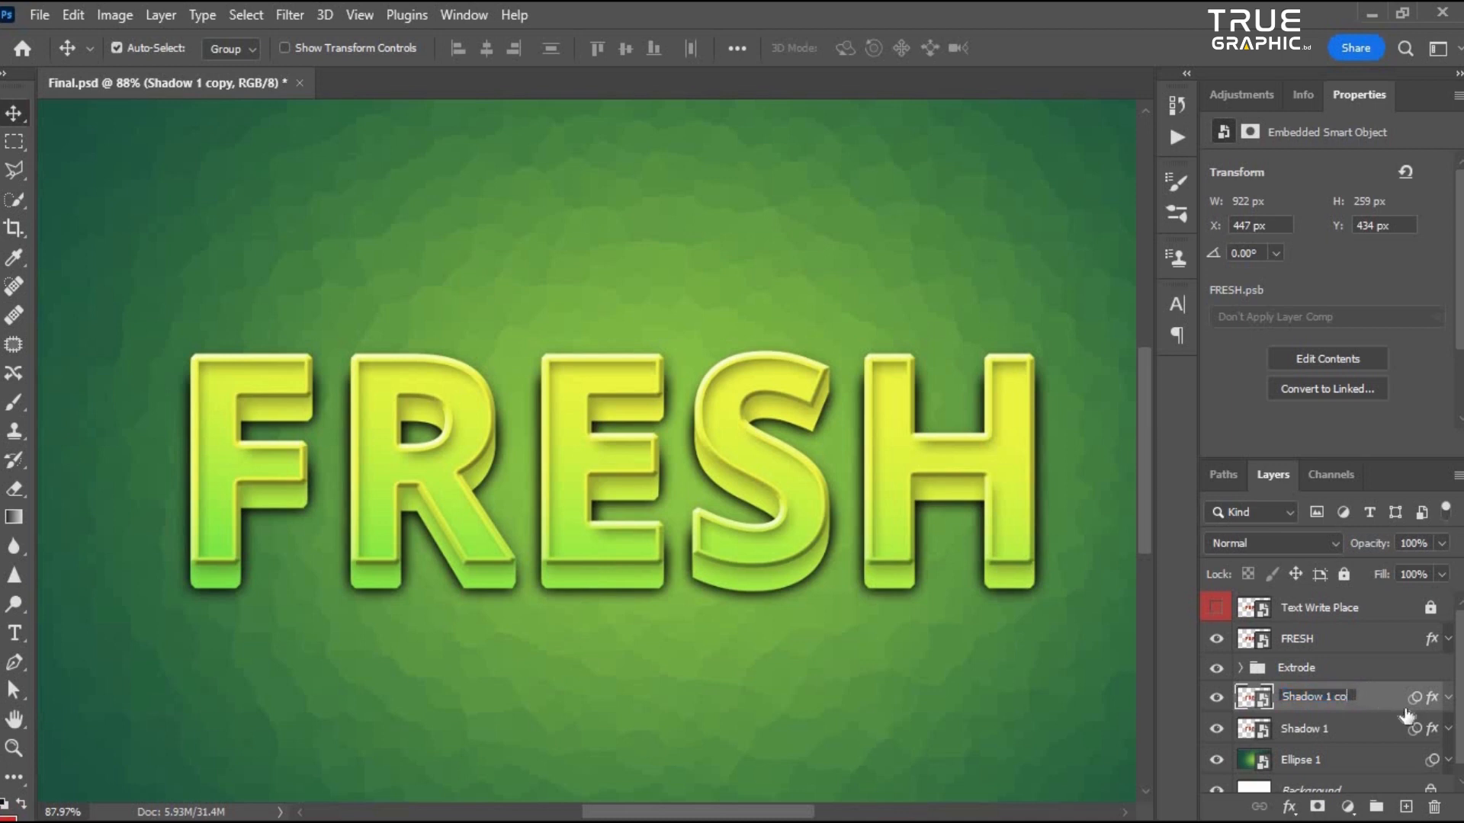
key("Return")
left_click(1302, 733)
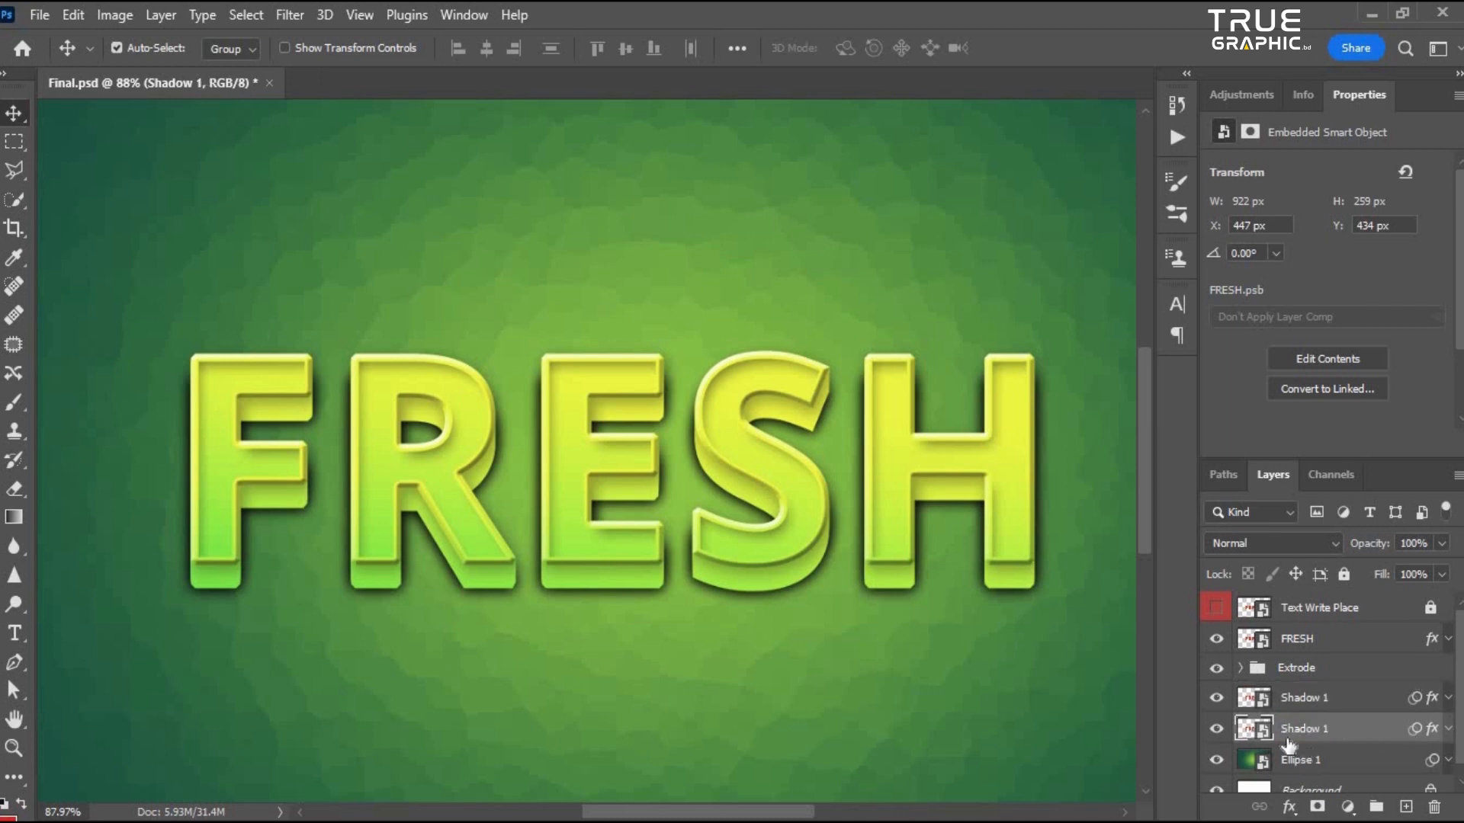
double_click(1305, 730)
key("Return")
- Edit the Gaussian Blur smart filter on Shadow 2 and set its radius to 23 pixels
scroll(1392, 712, "down", 1)
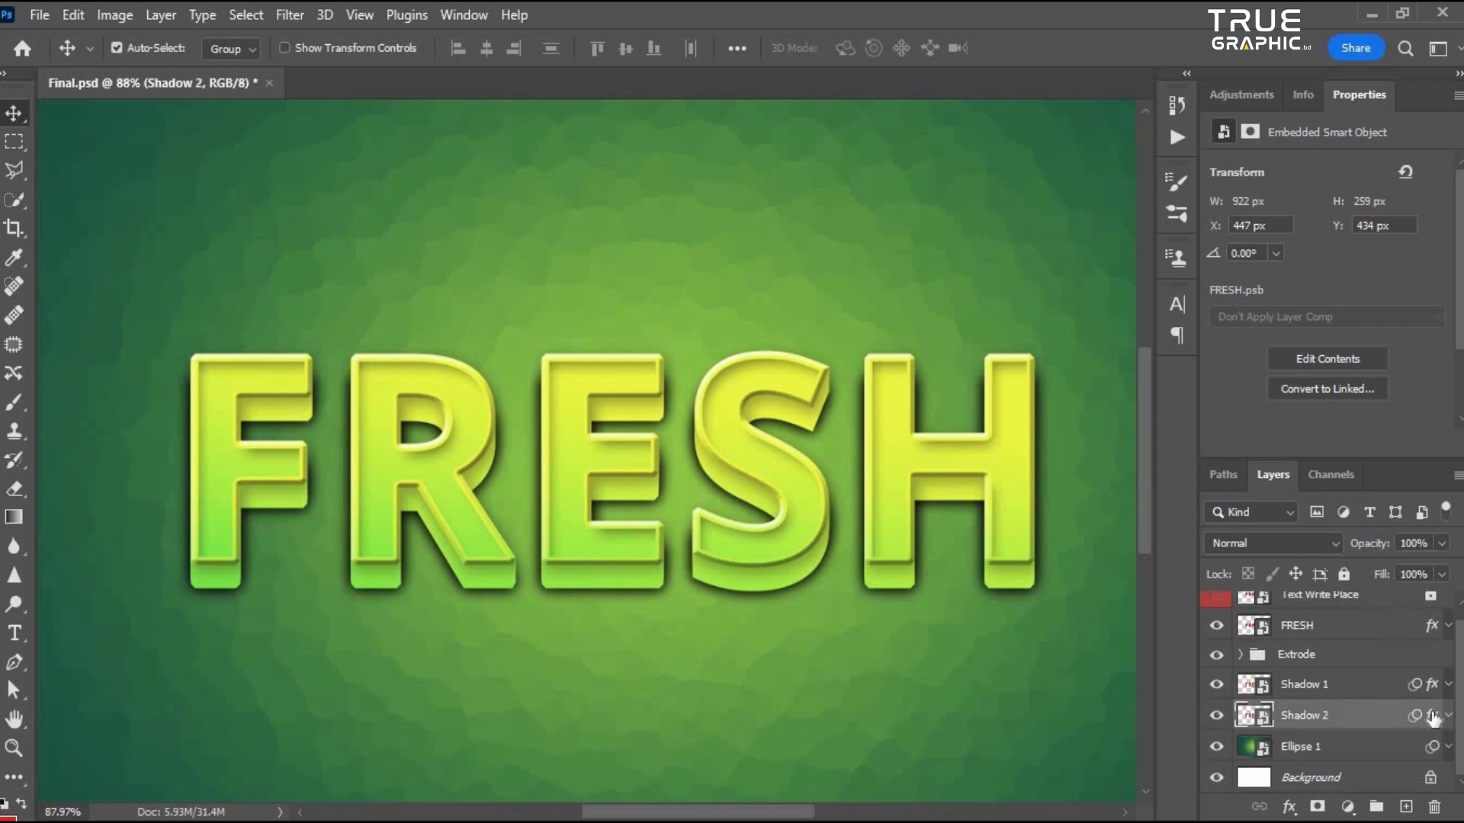
left_click(1448, 717)
scroll(1345, 774, "down", 1)
scroll(1356, 733, "up", 2)
scroll(1355, 733, "down", 1)
scroll(1353, 744, "down", 1)
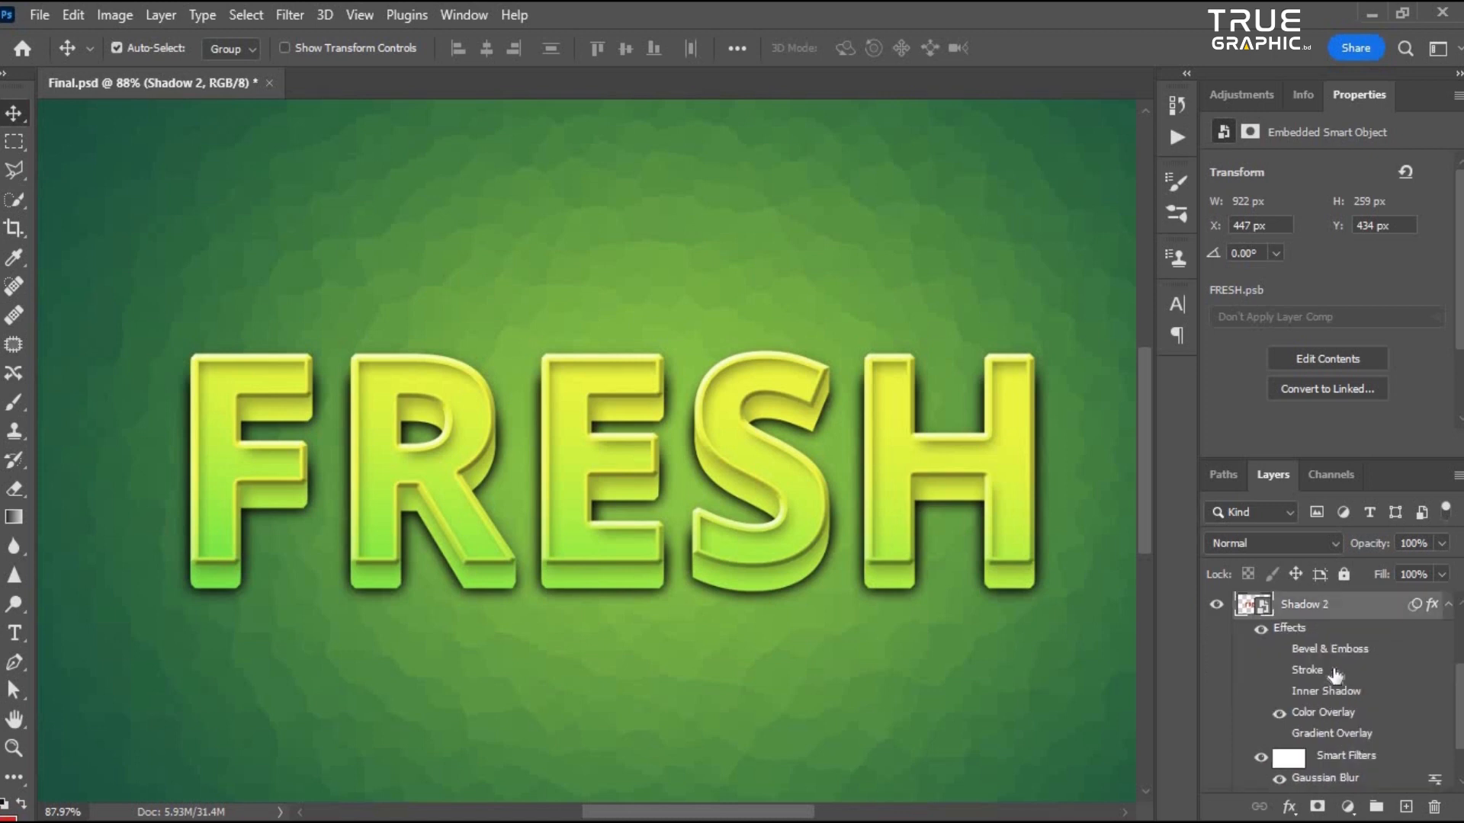
double_click(1344, 779)
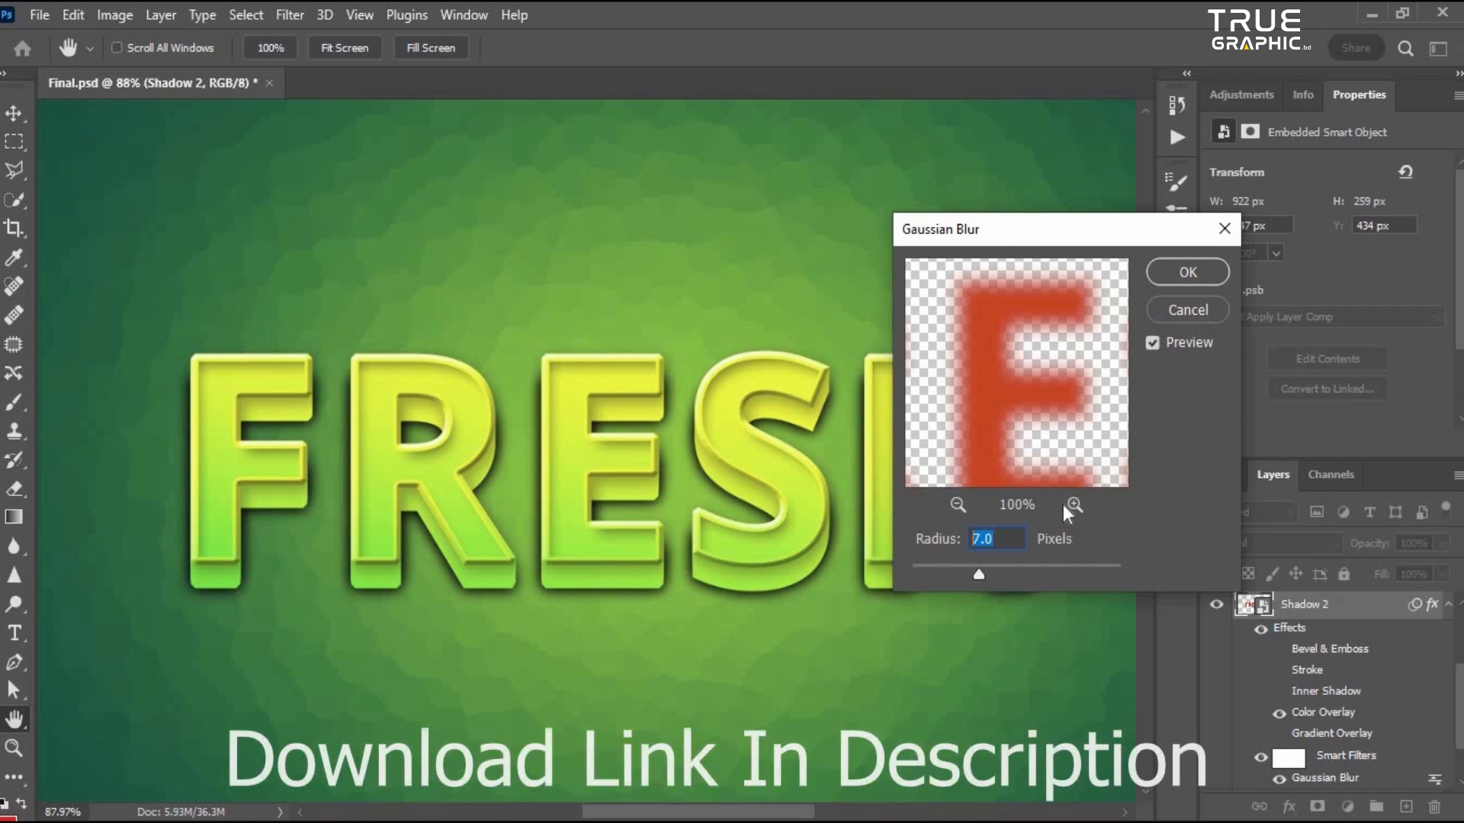
type("23.")
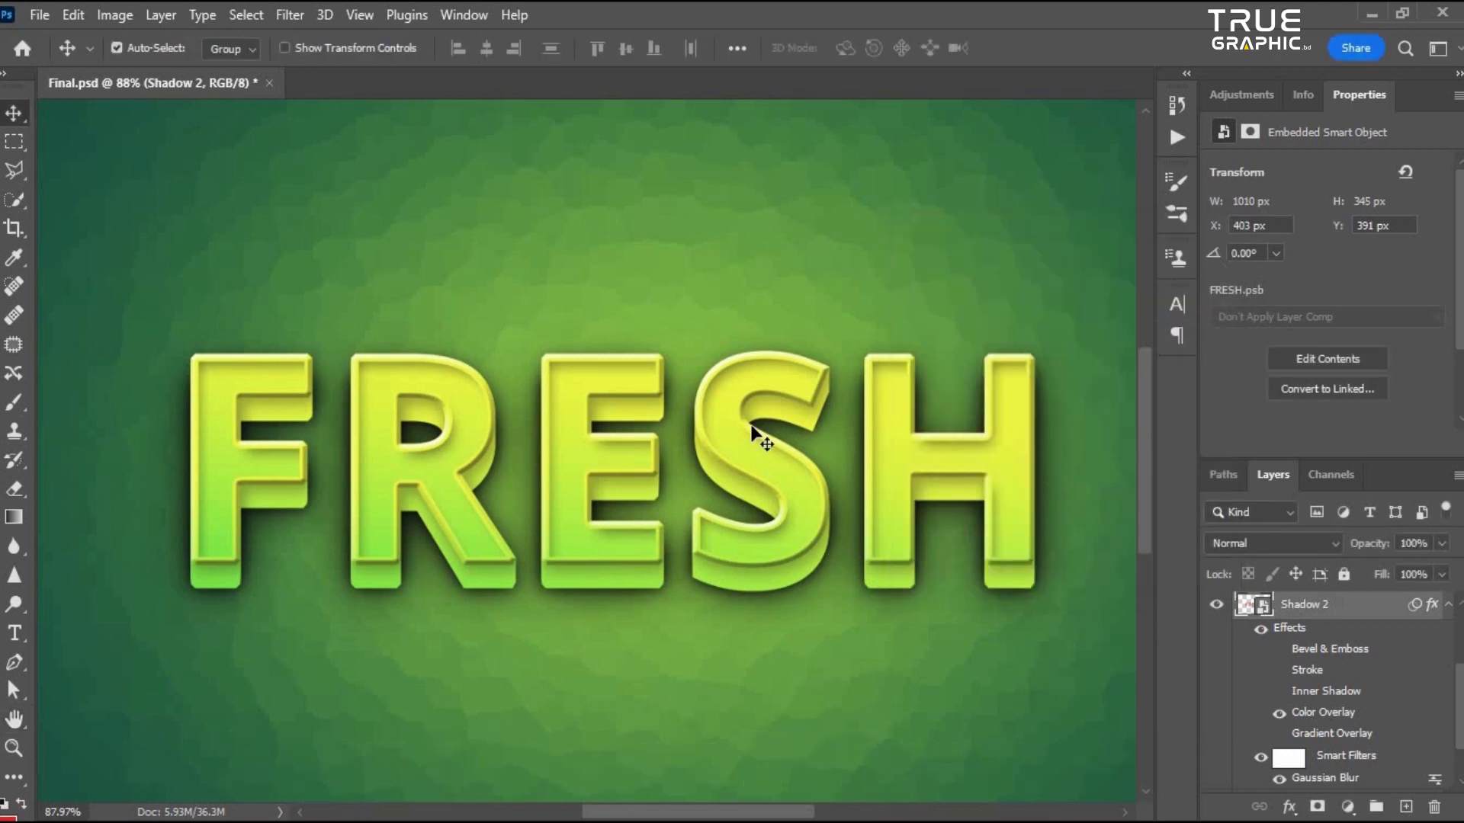
scroll(819, 484, "up", 3)
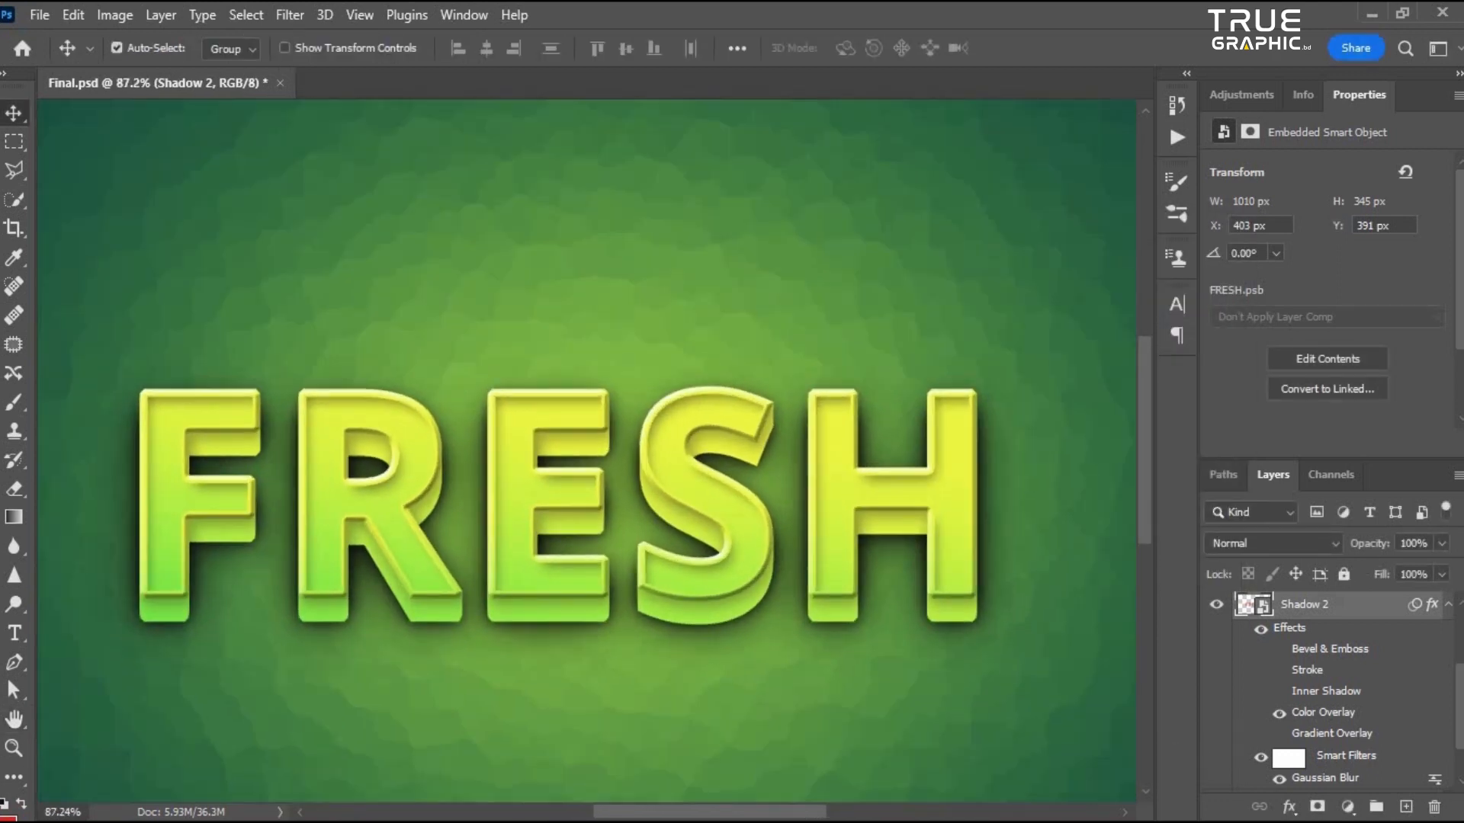
- Set the opacity of both Shadow 1 and Shadow 2 layers to 72%
left_click(1447, 607)
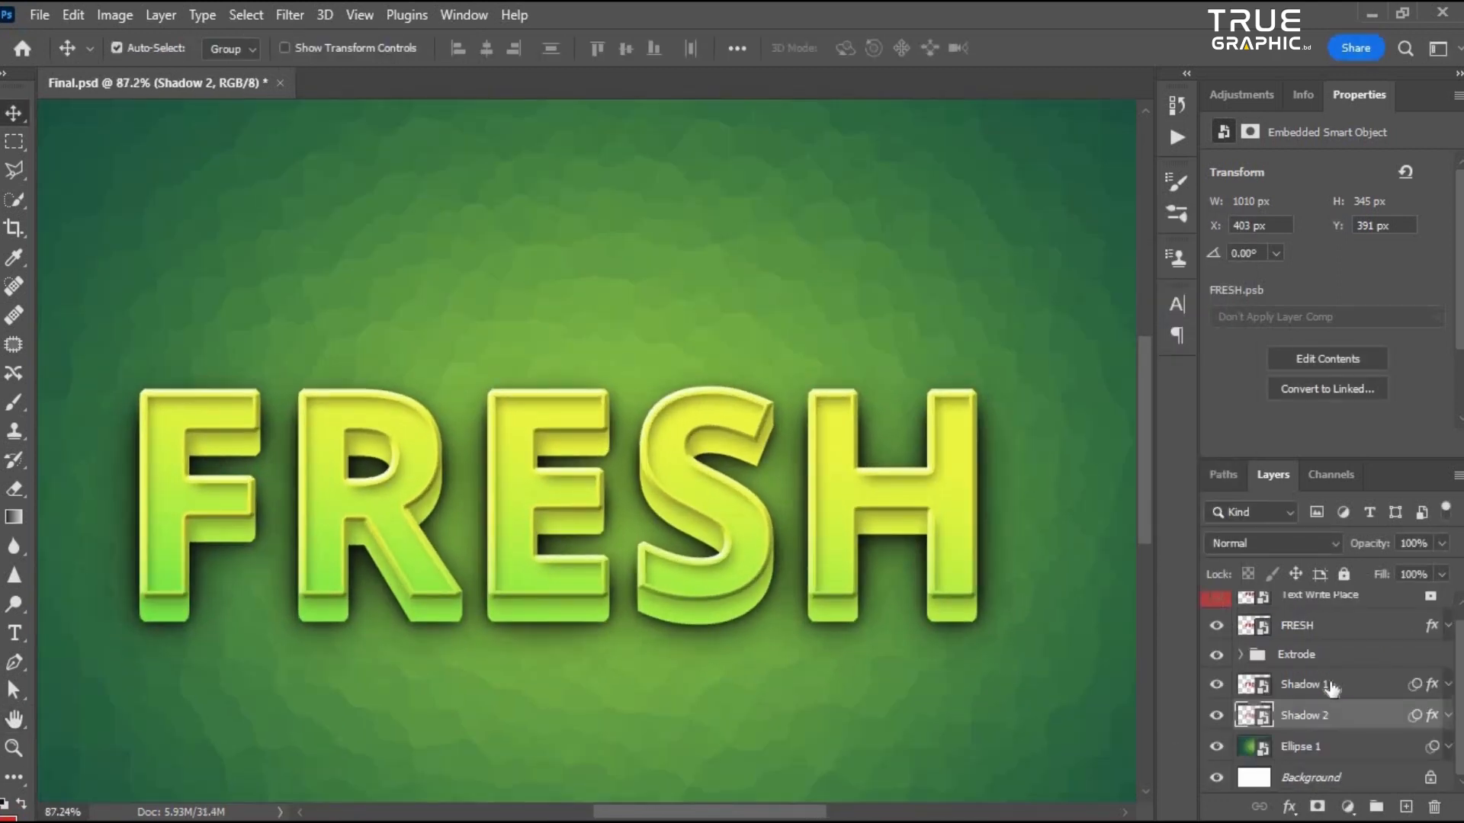
left_click(1330, 686)
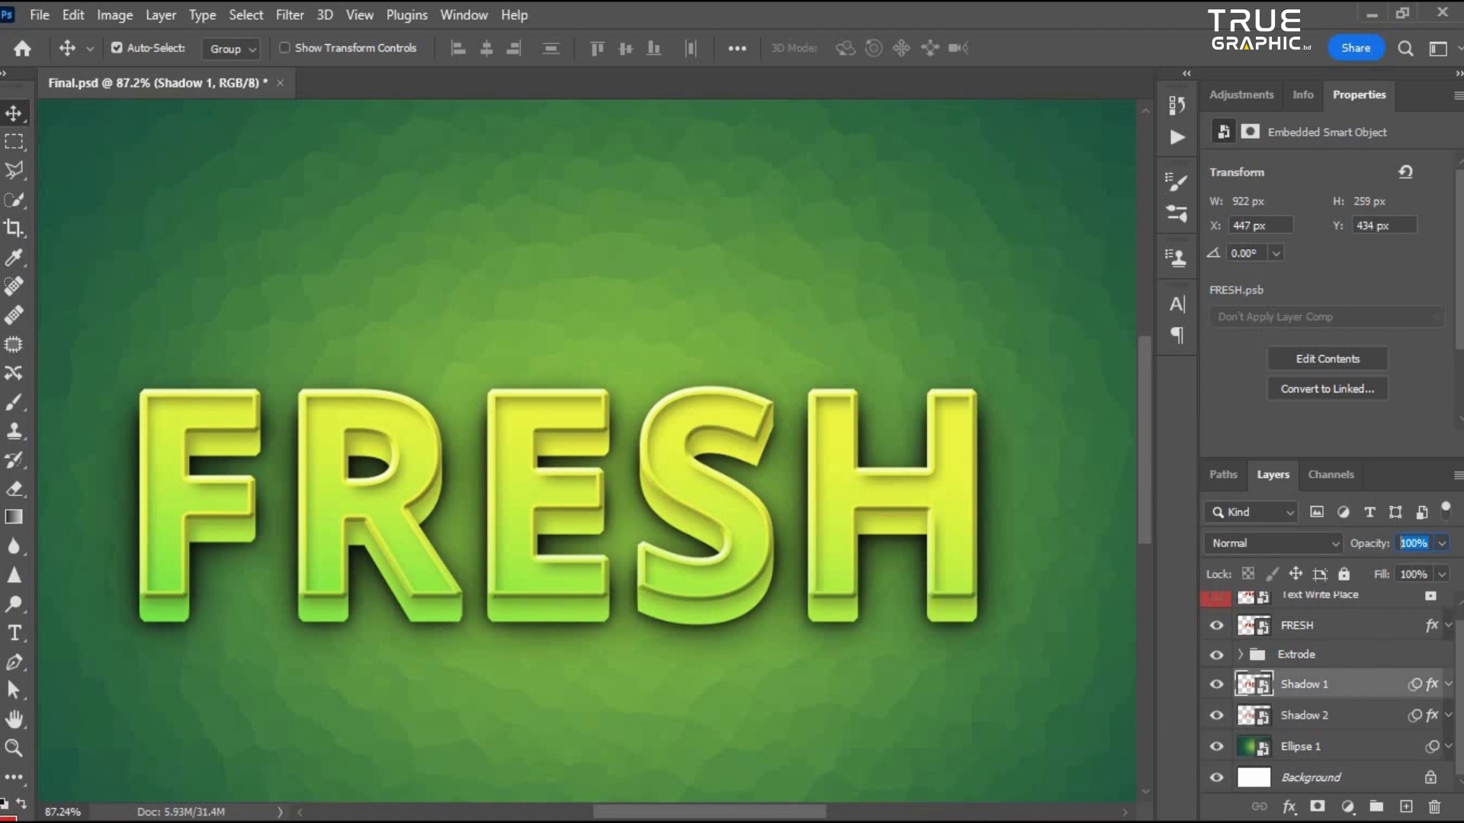
type("72")
left_click(1360, 715)
type("72")
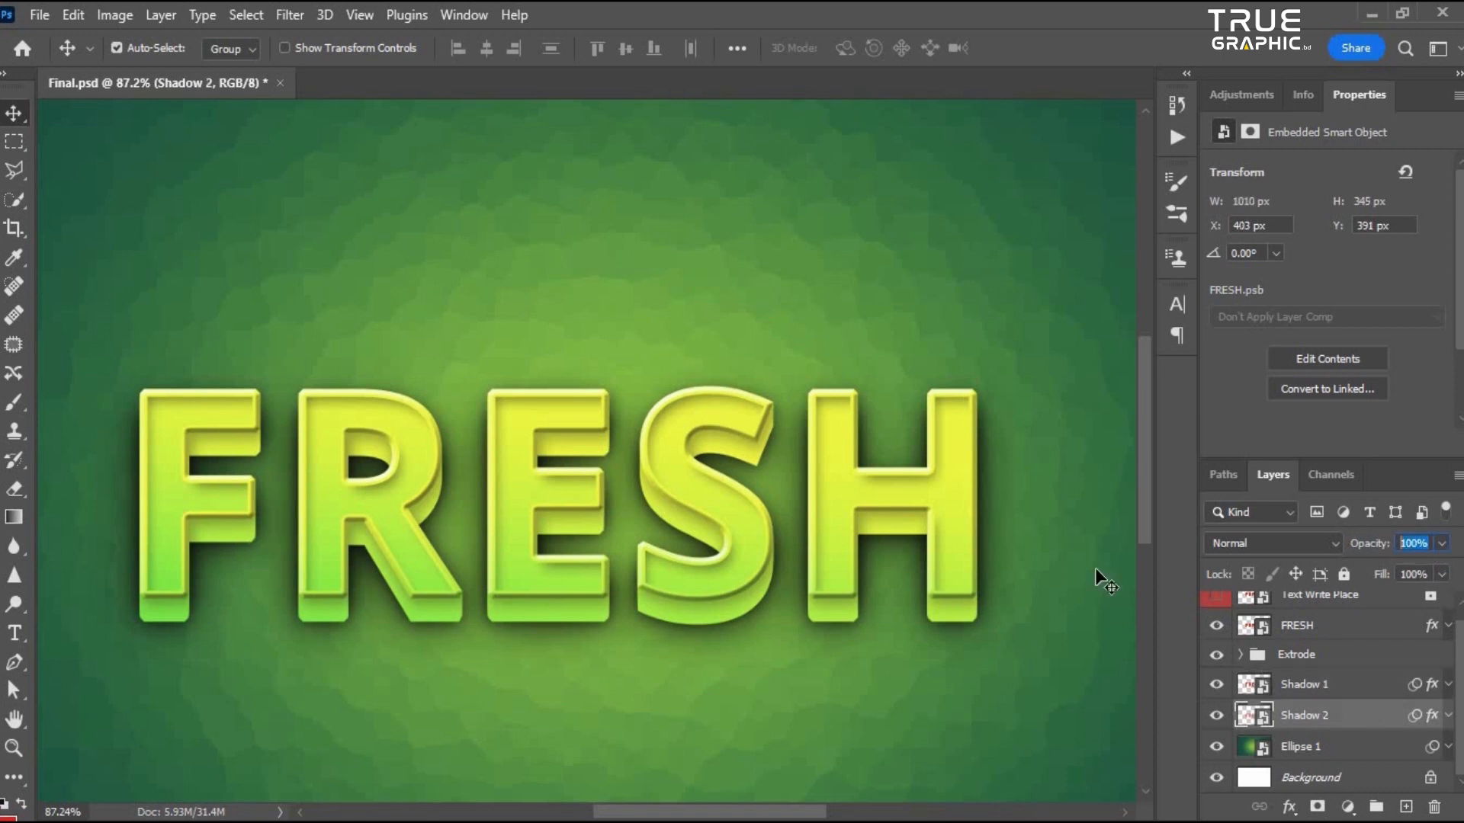
key("Return")
- Zoom in and out to examine the text with its blurred shadows
scroll(726, 461, "down", 5)
scroll(699, 505, "up", 5)
scroll(686, 443, "down", 4)
scroll(731, 500, "up", 4)
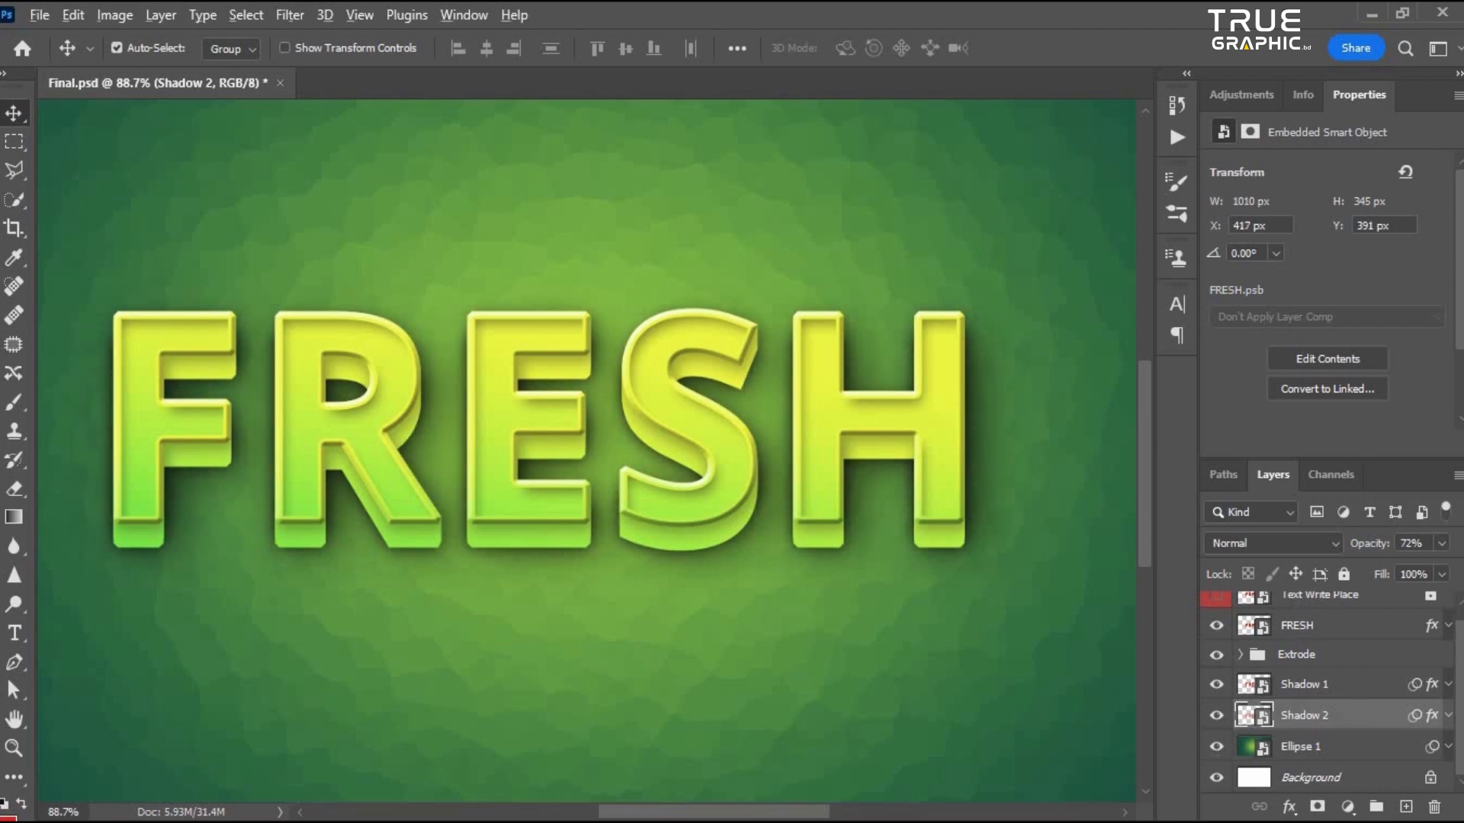
scroll(438, 364, "down", 5)
scroll(515, 439, "up", 1)
left_click_drag(576, 471, 650, 527)
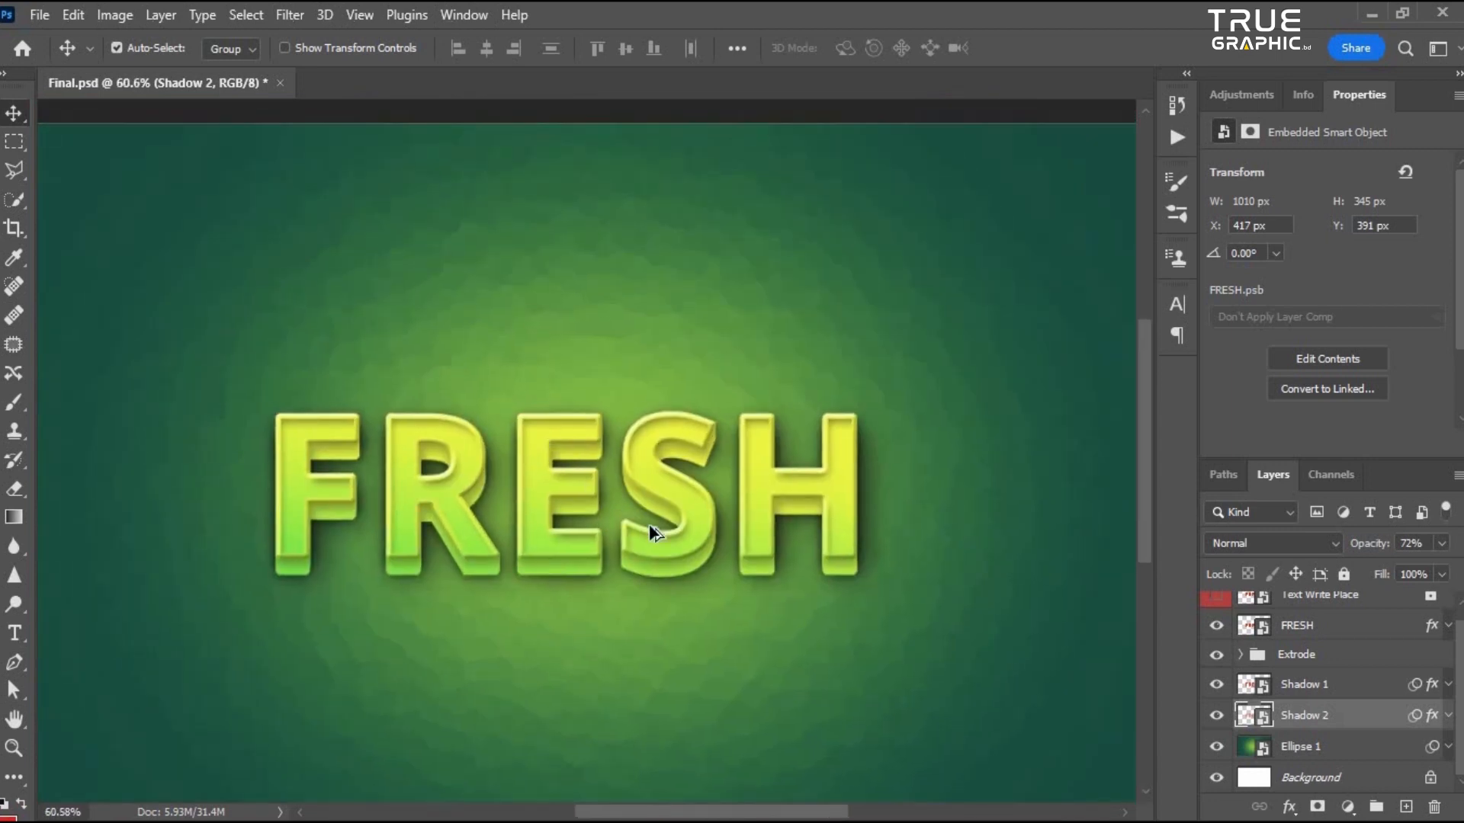
- Set the Shadow 2 layer's opacity to 70%
scroll(653, 527, "up", 4)
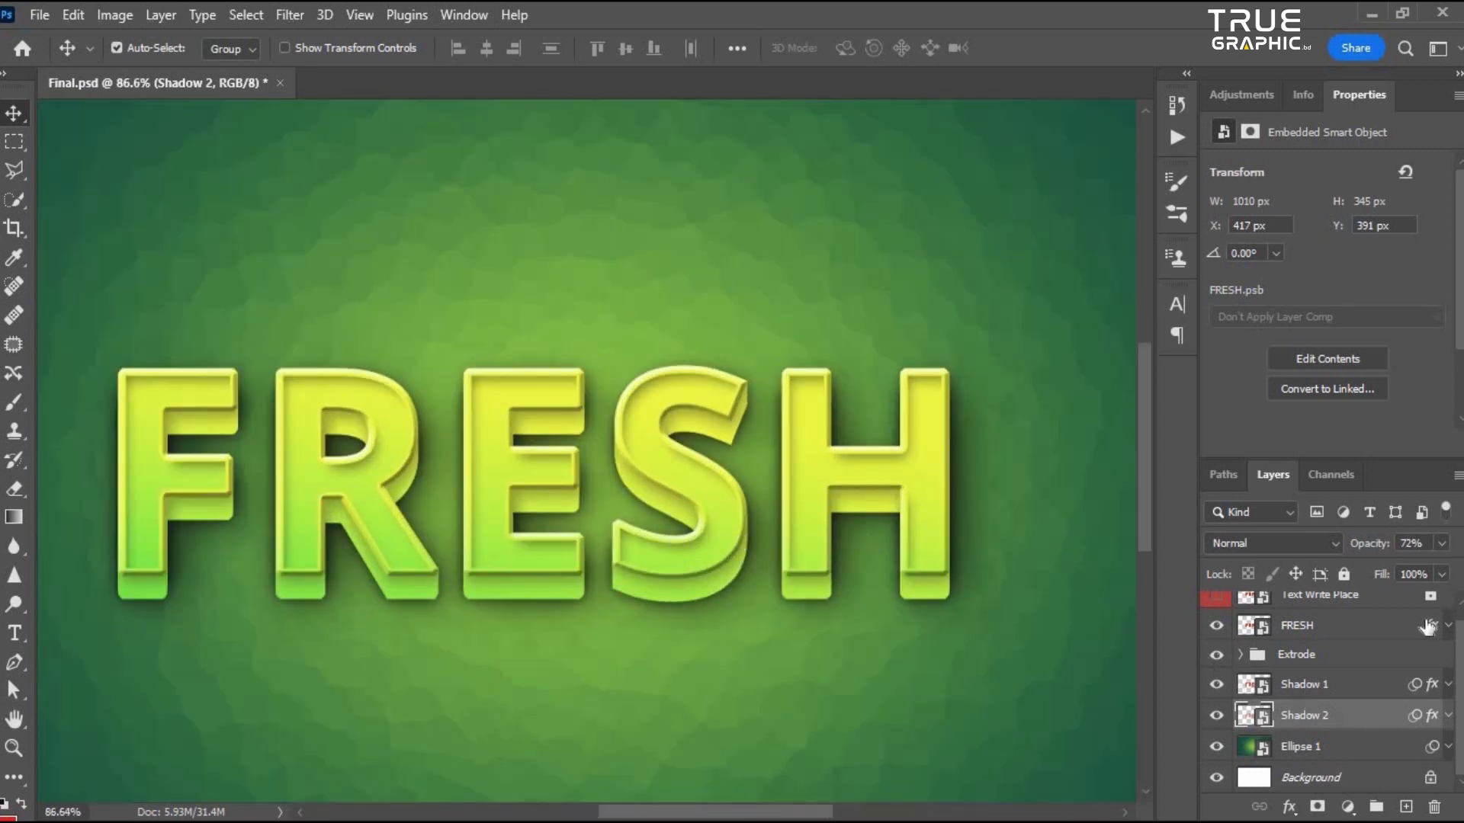
left_click(1393, 566)
left_click_drag(1415, 570, 1440, 571)
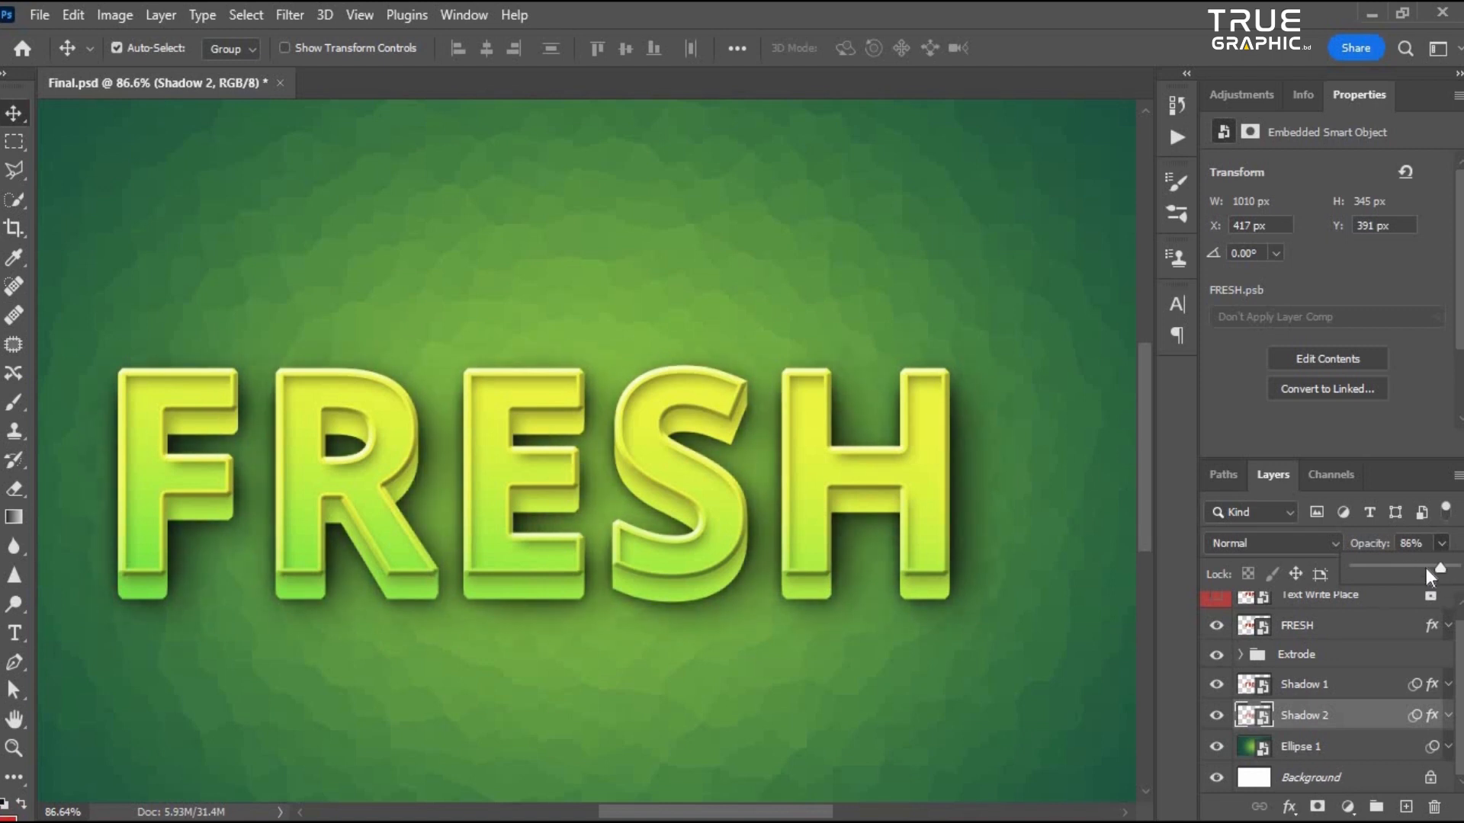
key("7")
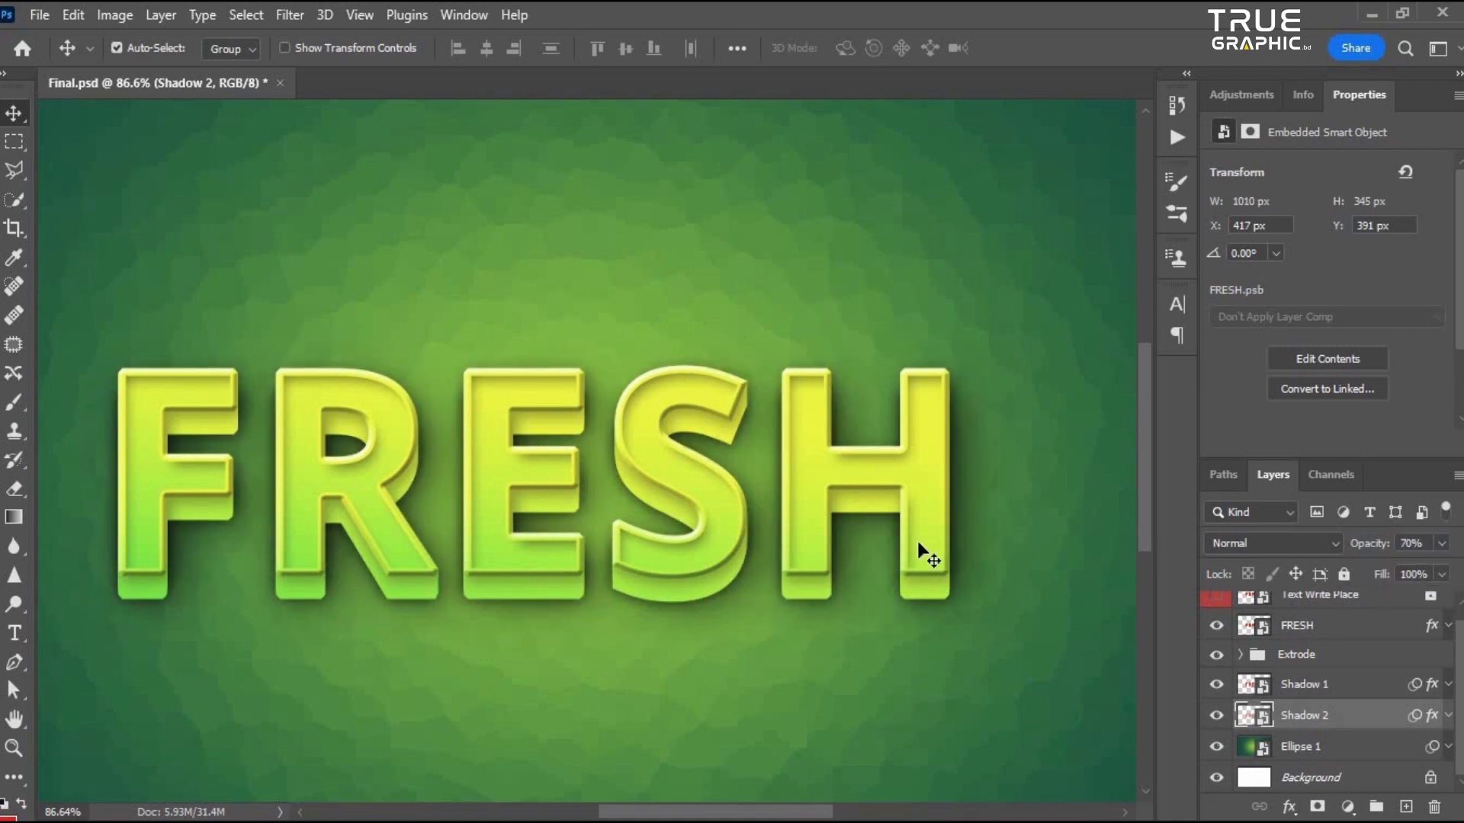
- Zoom and pan around the canvas to examine the text and its shadows
left_click(1300, 690)
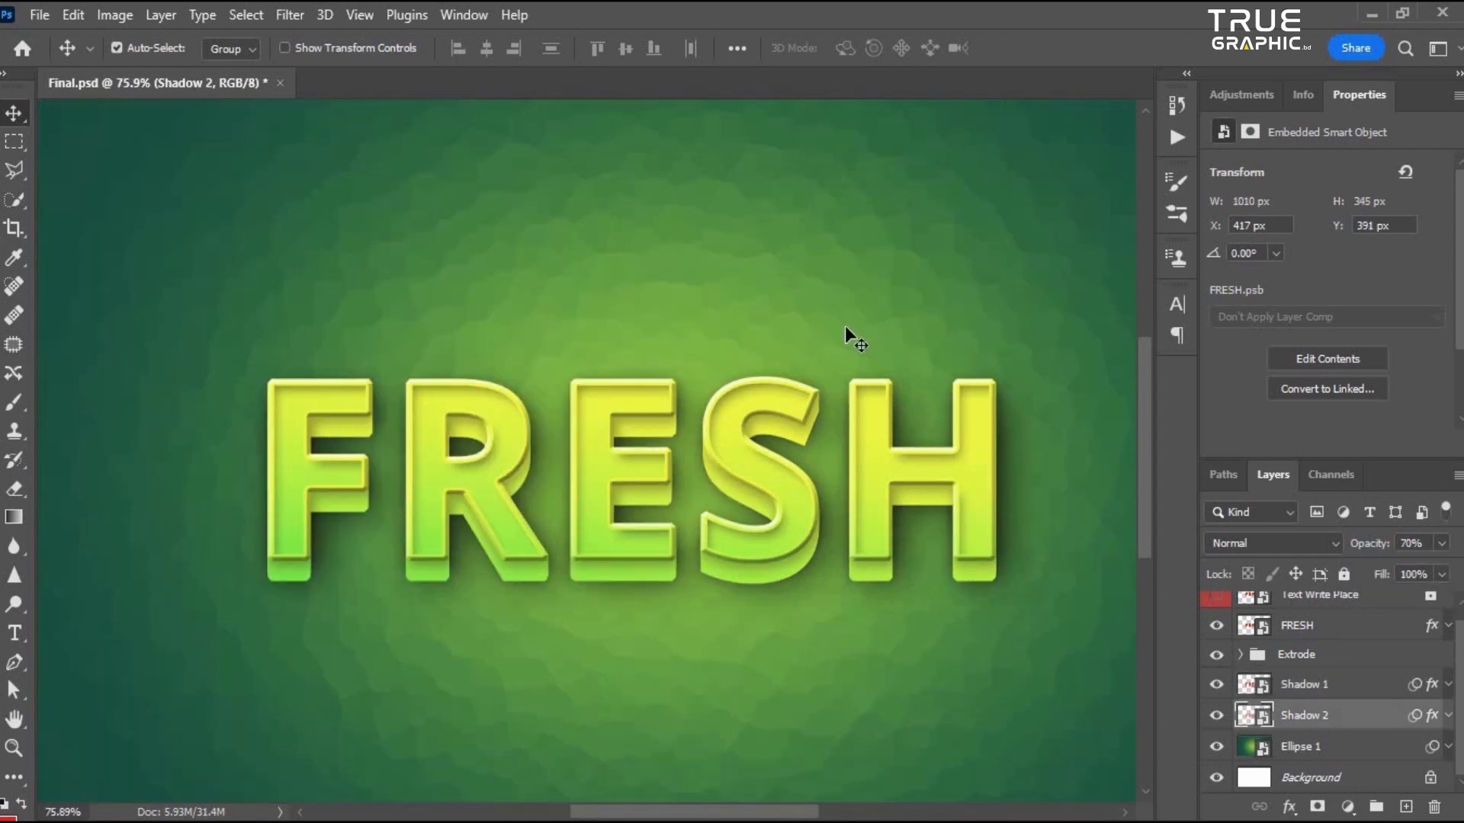
scroll(448, 480, "down", 3)
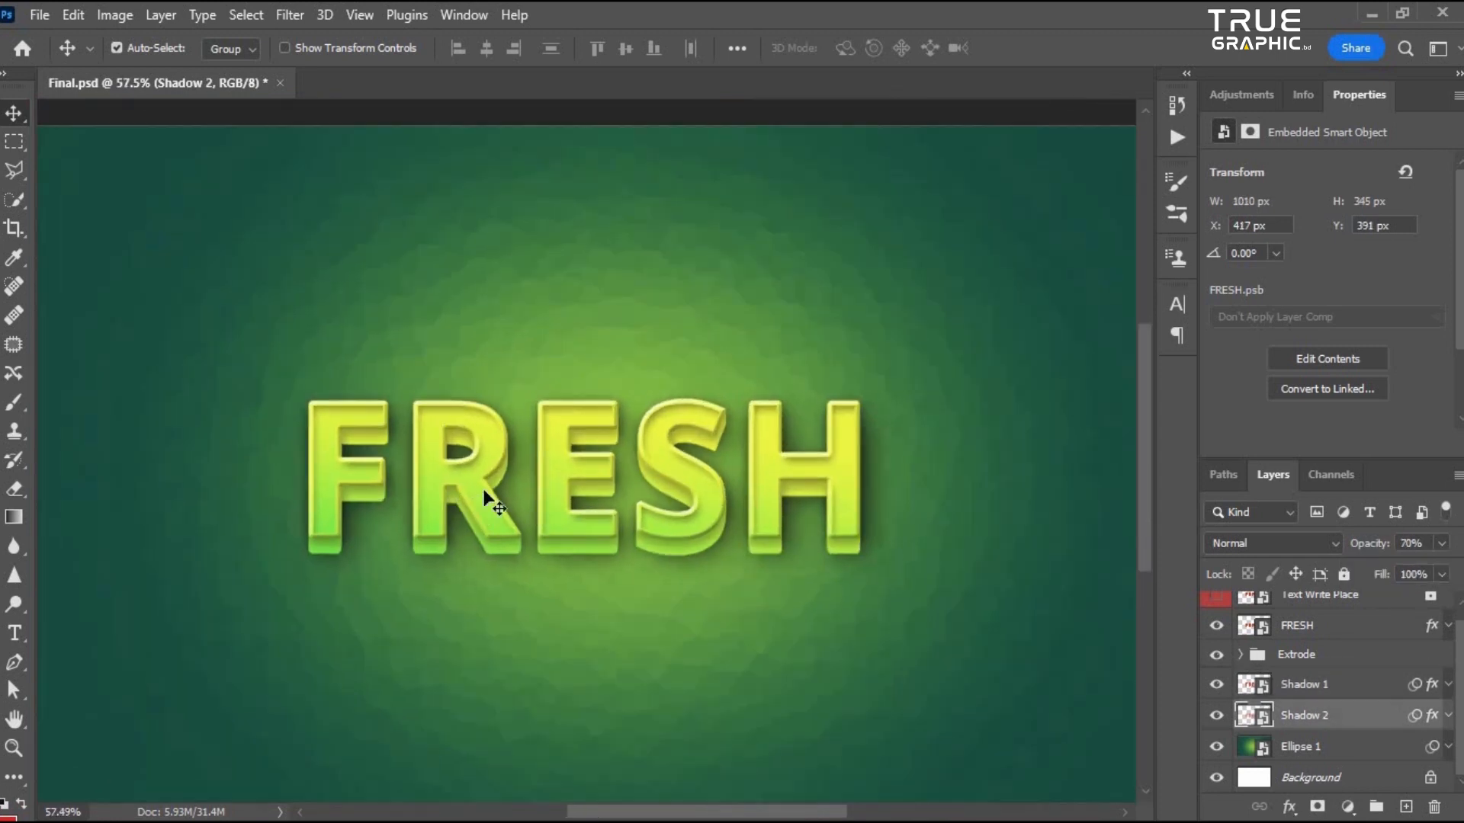
left_click_drag(499, 388, 512, 324)
scroll(474, 301, "up", 2)
scroll(496, 369, "down", 3)
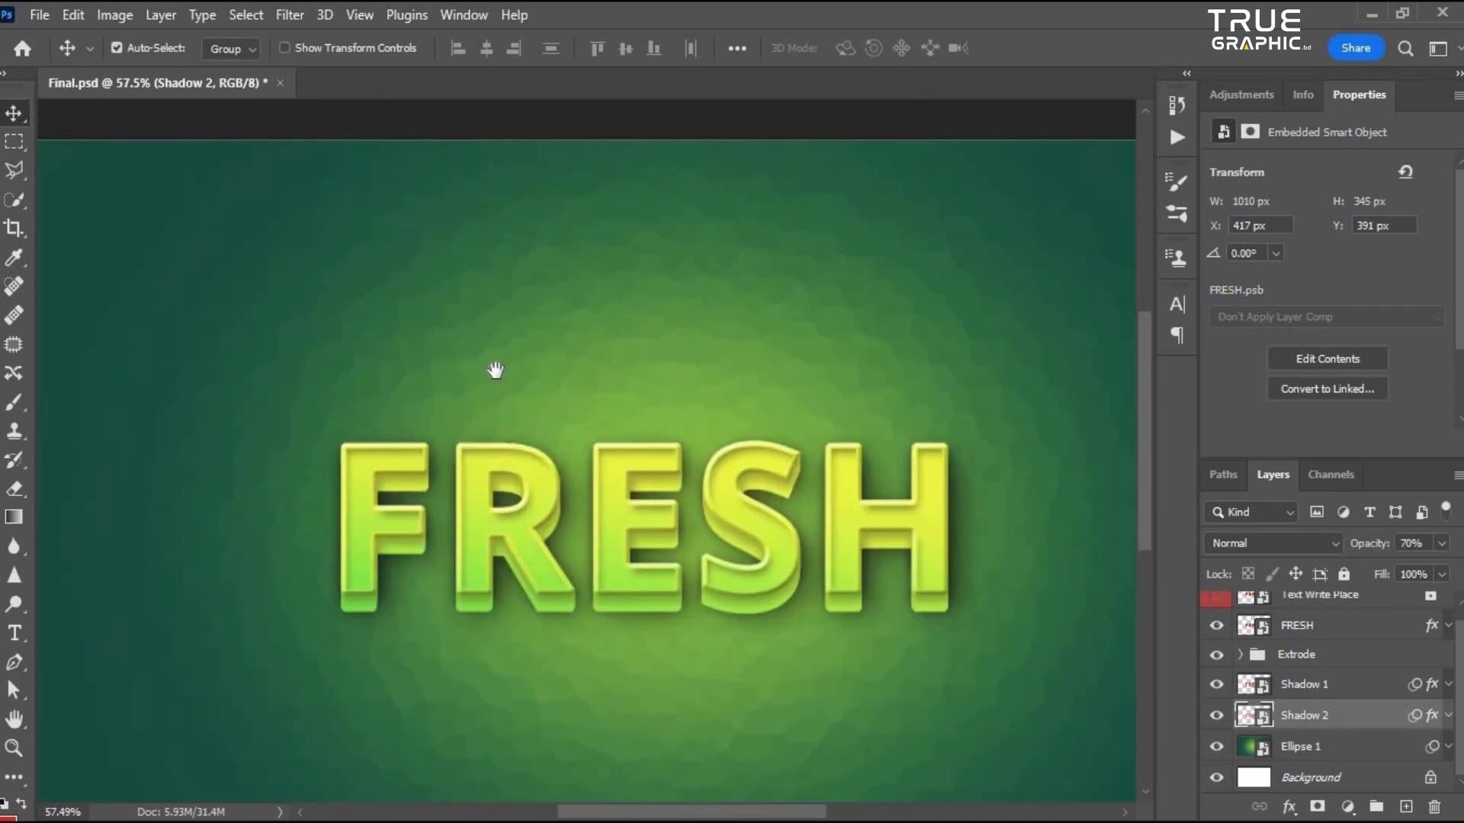
scroll(528, 555, "up", 1)
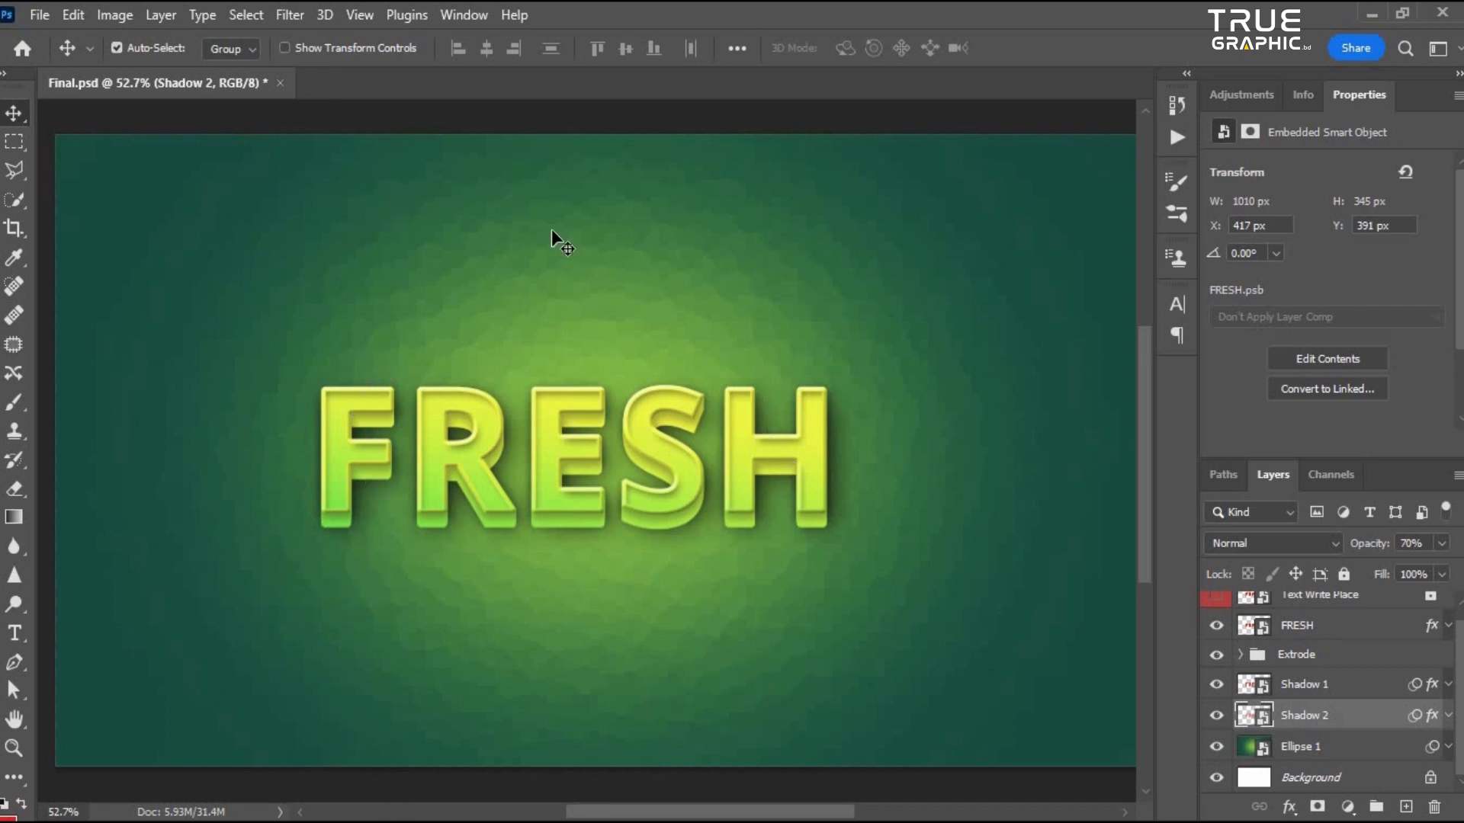
scroll(602, 448, "down", 2)
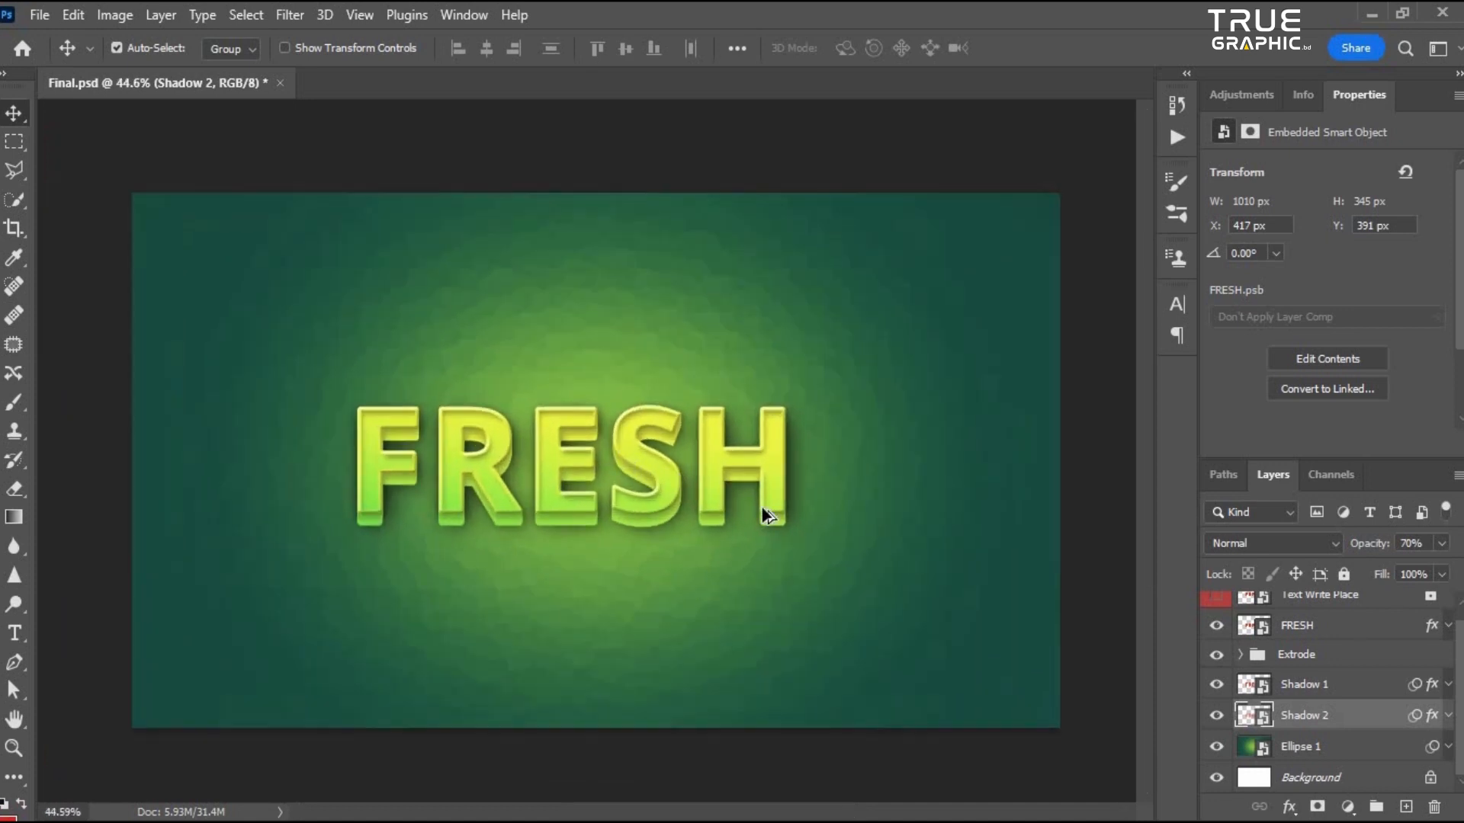
- Duplicate the top extrusion layer FRESH copy 12 and move the copy out of the Extrode group, above Shadow 1
left_click(1236, 660)
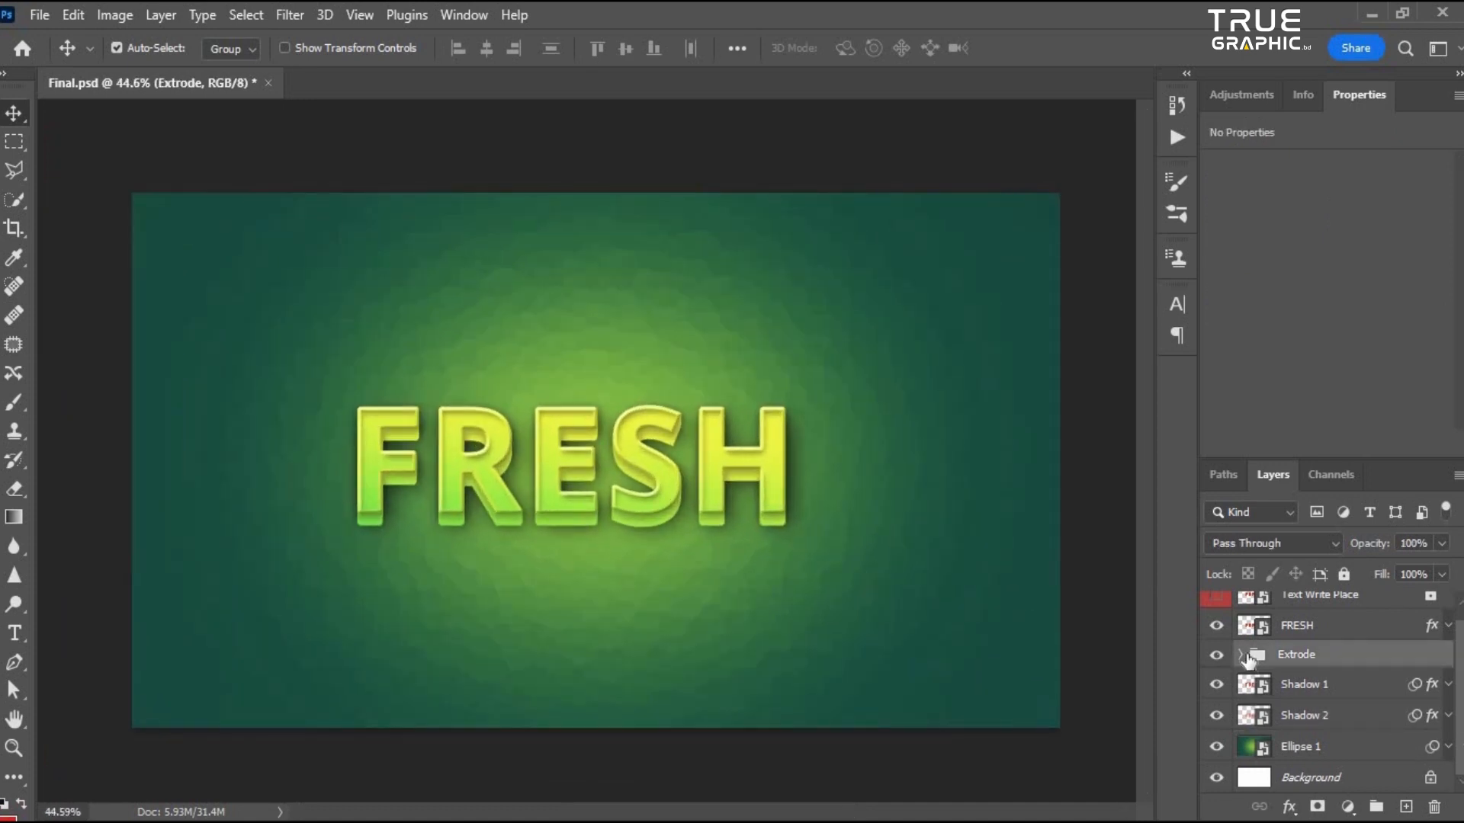
left_click(1241, 655)
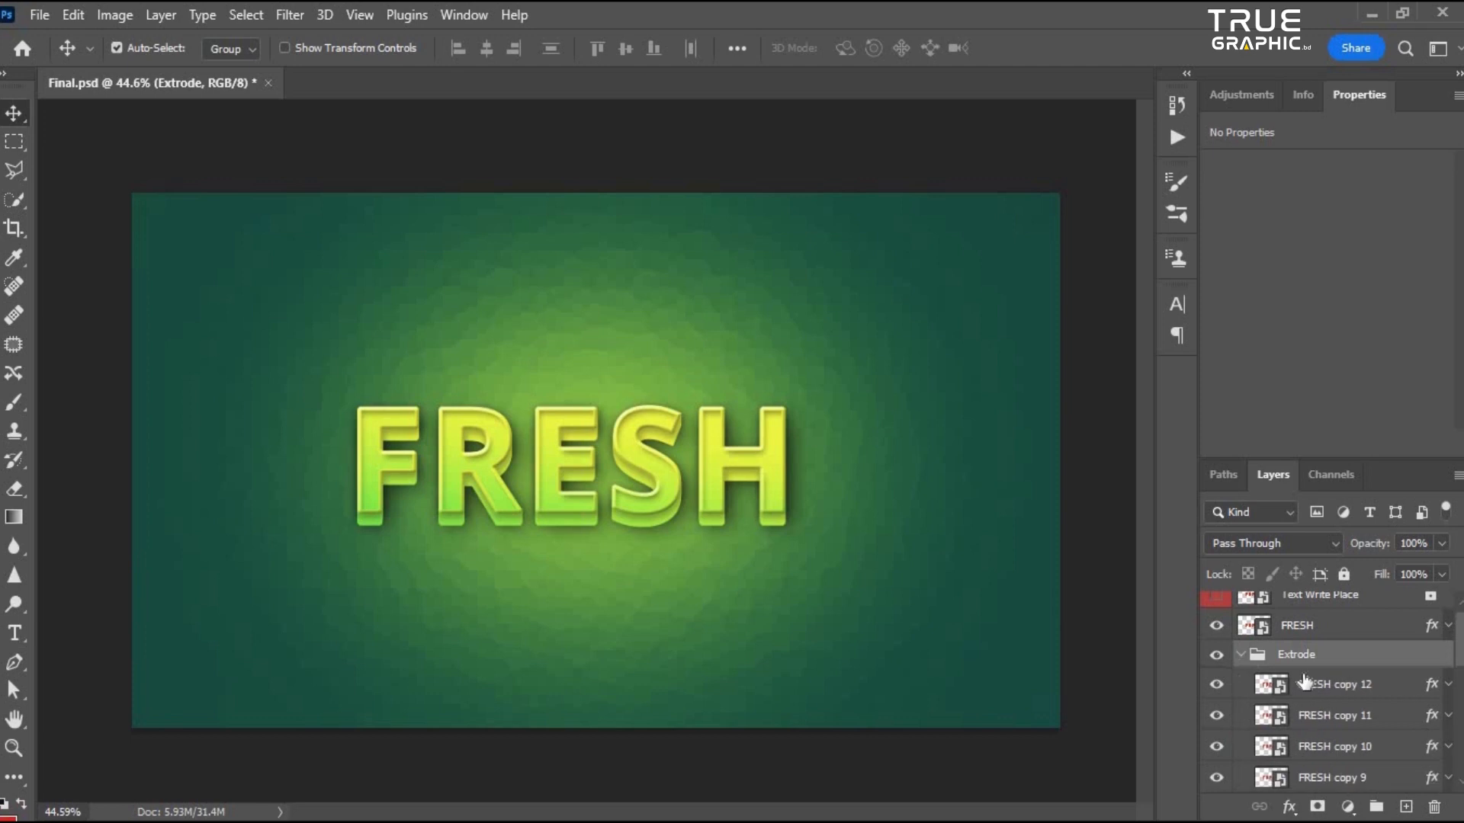
left_click(1351, 685)
key("ctrl+j")
mouse_move(1360, 690)
left_mouse_down()
mouse_move(1334, 636)
mouse_move(1353, 740)
mouse_move(1368, 720)
mouse_move(1372, 743)
mouse_move(1386, 741)
mouse_move(1386, 700)
left_mouse_up()
- Show the FRESH copy 13 layer on its own to inspect it, then restore visibility of all other layers
left_click(1240, 685)
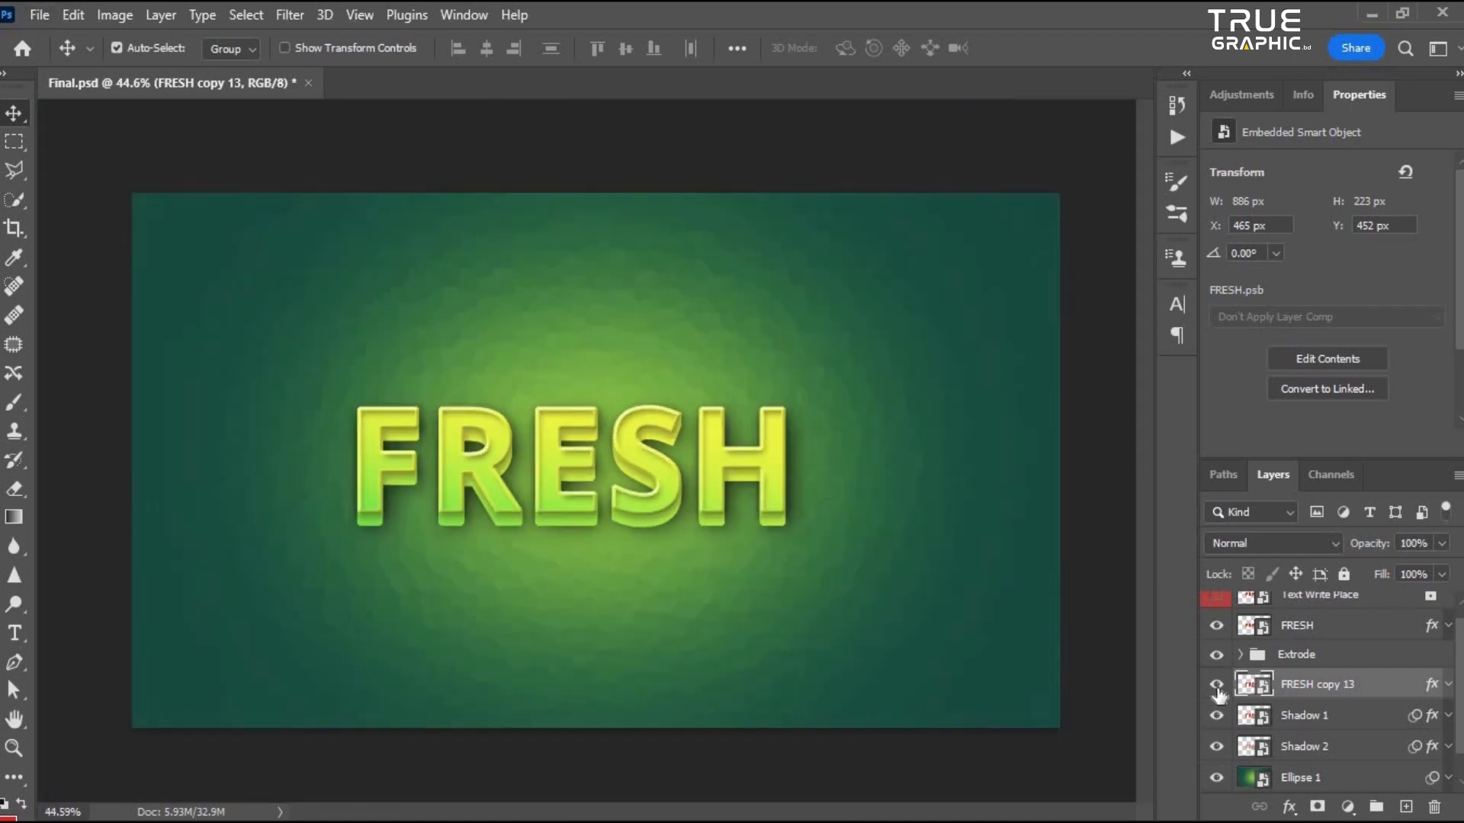
left_click(1216, 686, "alt")
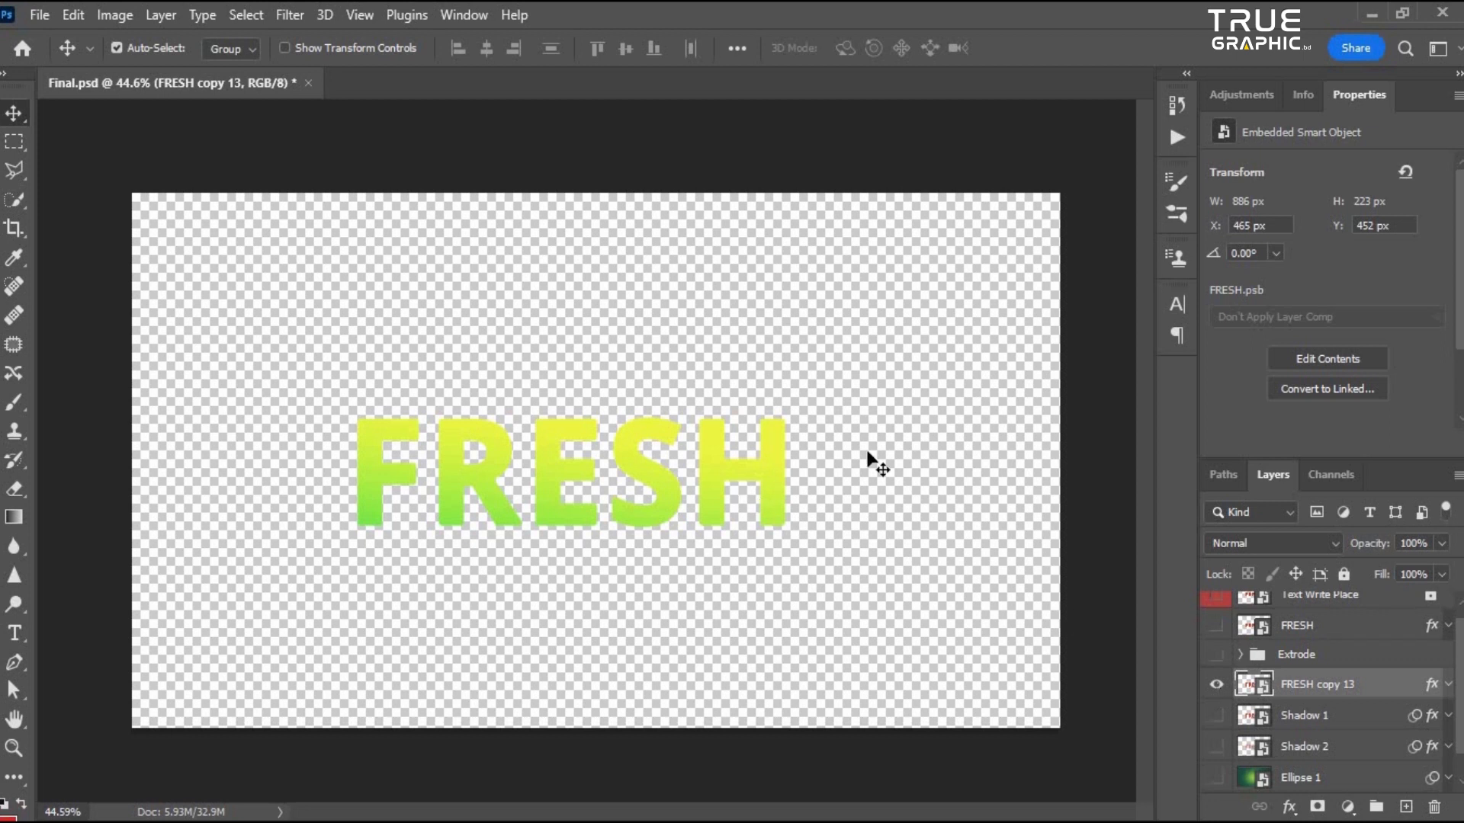
scroll(621, 491, "up", 3)
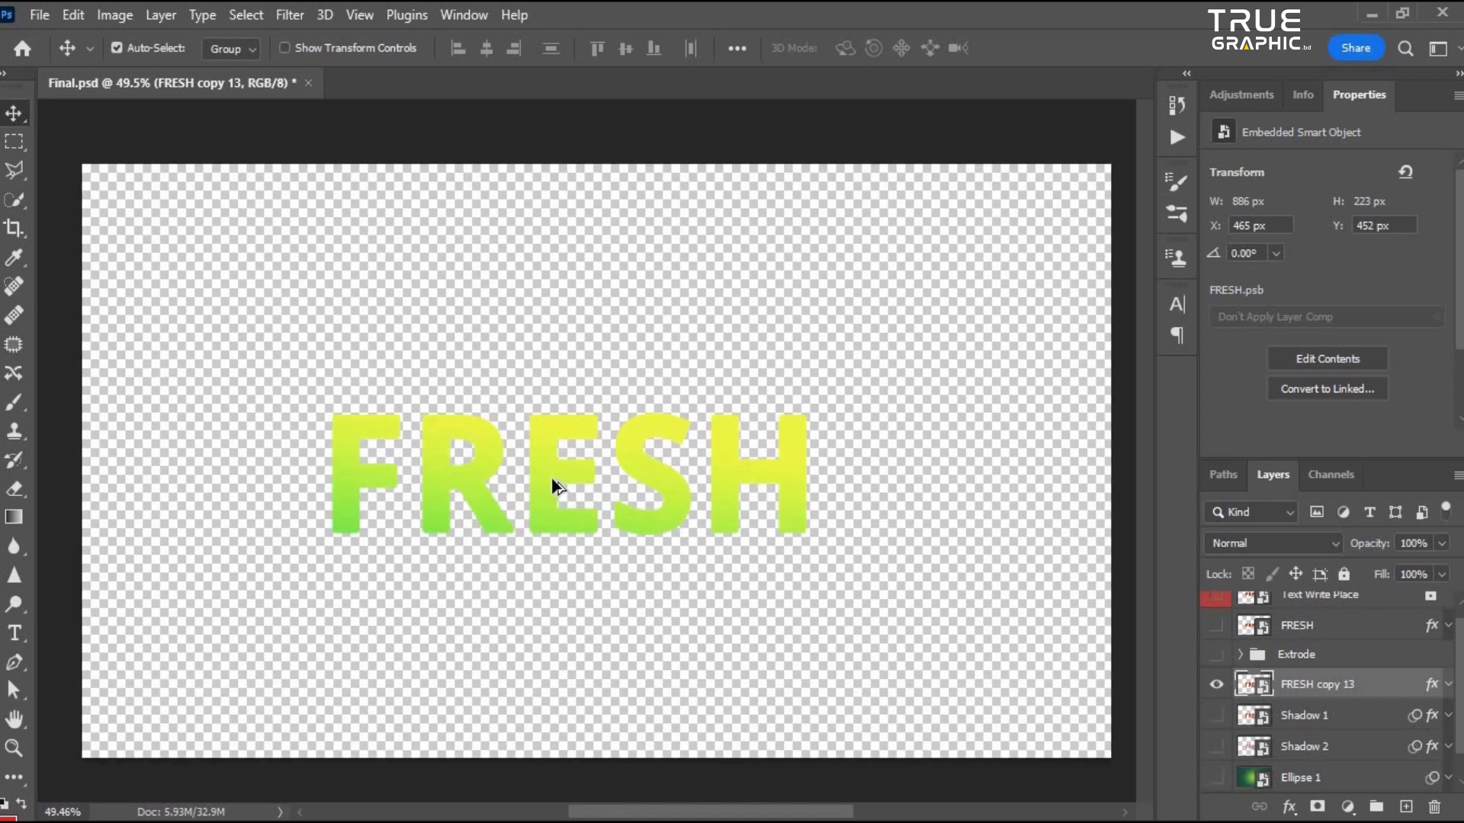
scroll(625, 473, "down", 5)
key("ctrl+0")
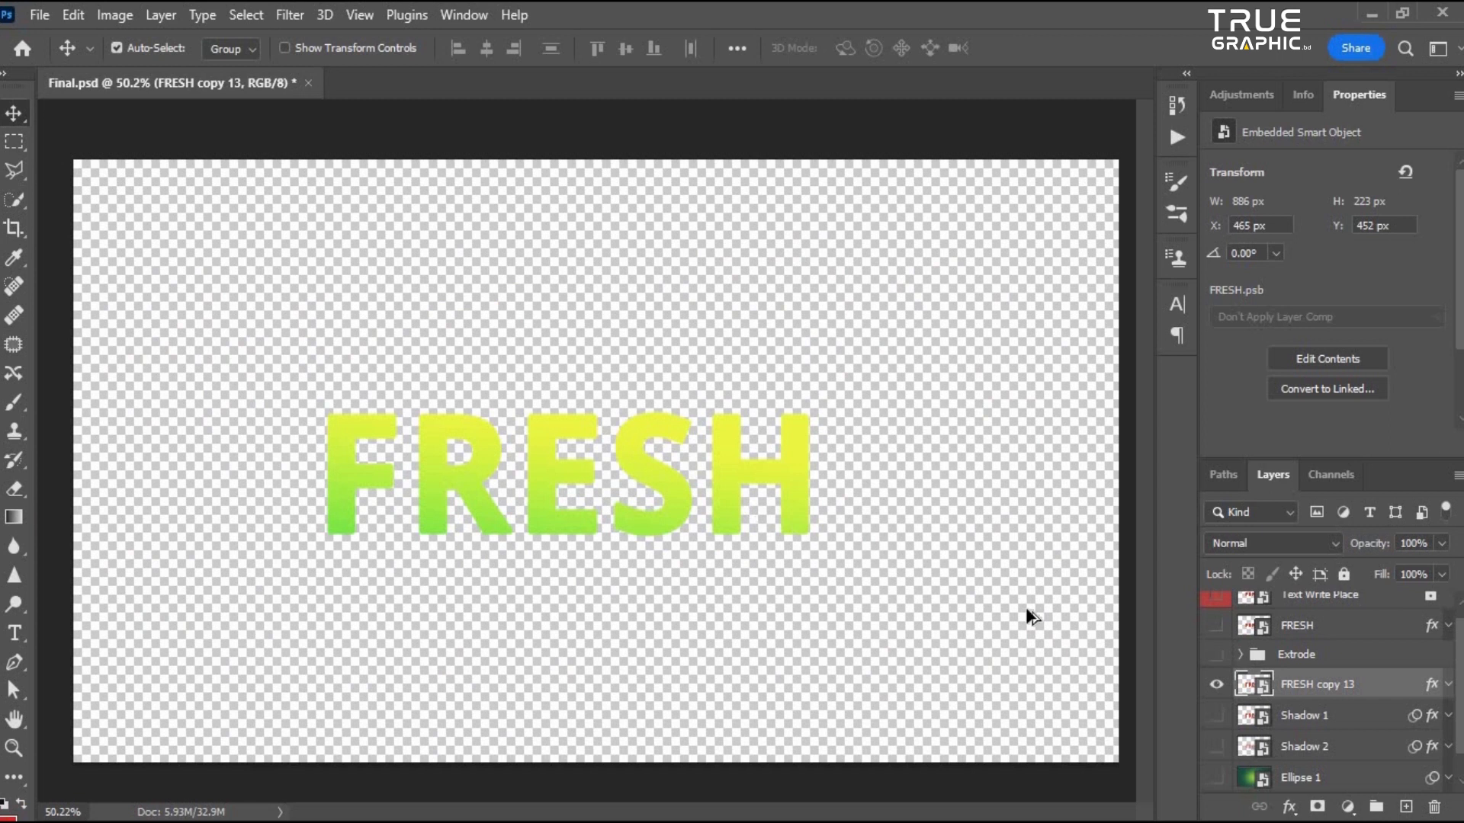
left_click(1217, 685, "alt")
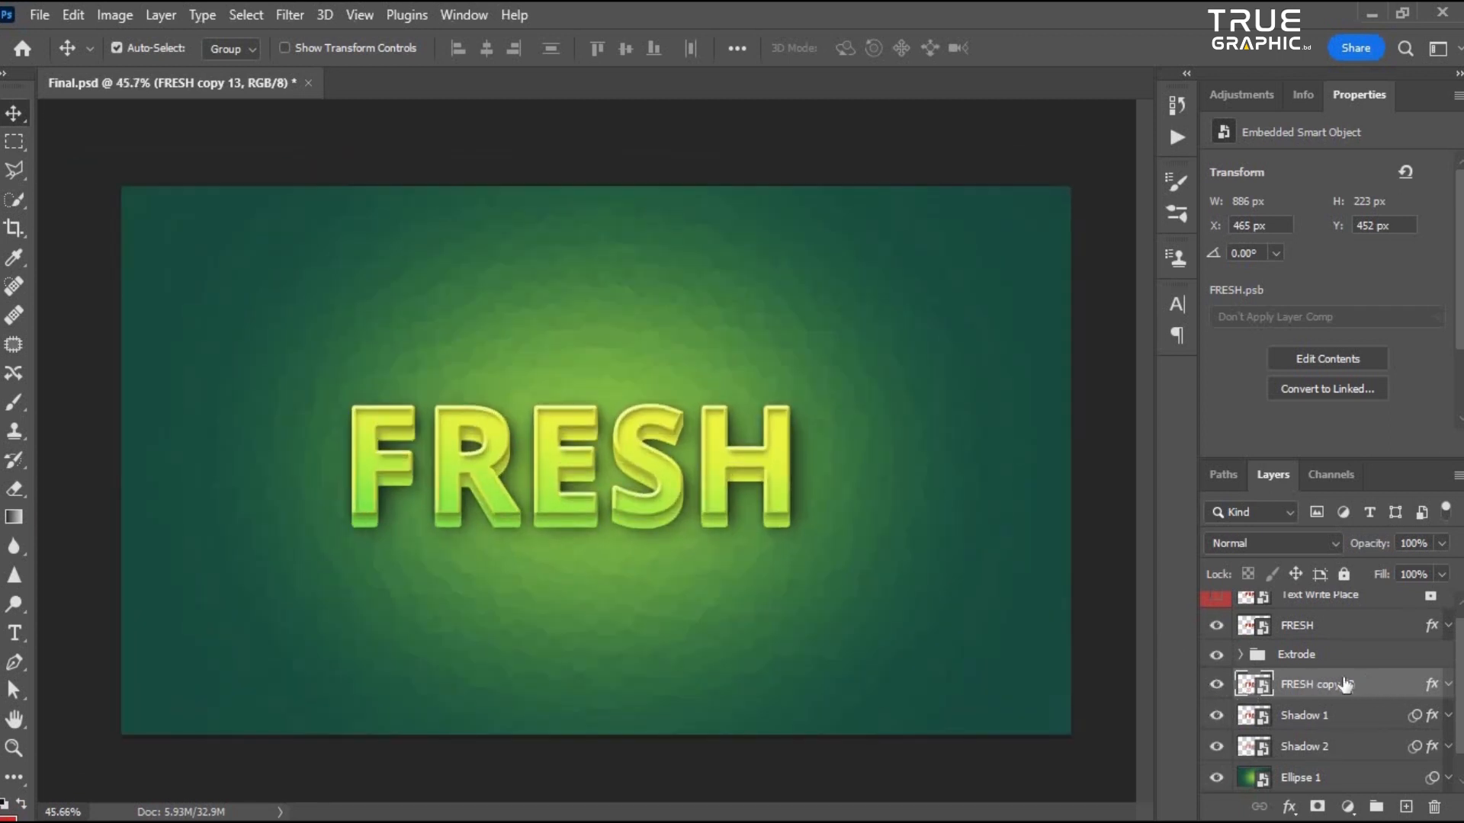
- Rename the FRESH copy 13 layer to Line Shadow
double_click(1324, 684)
type("Line Shadow")
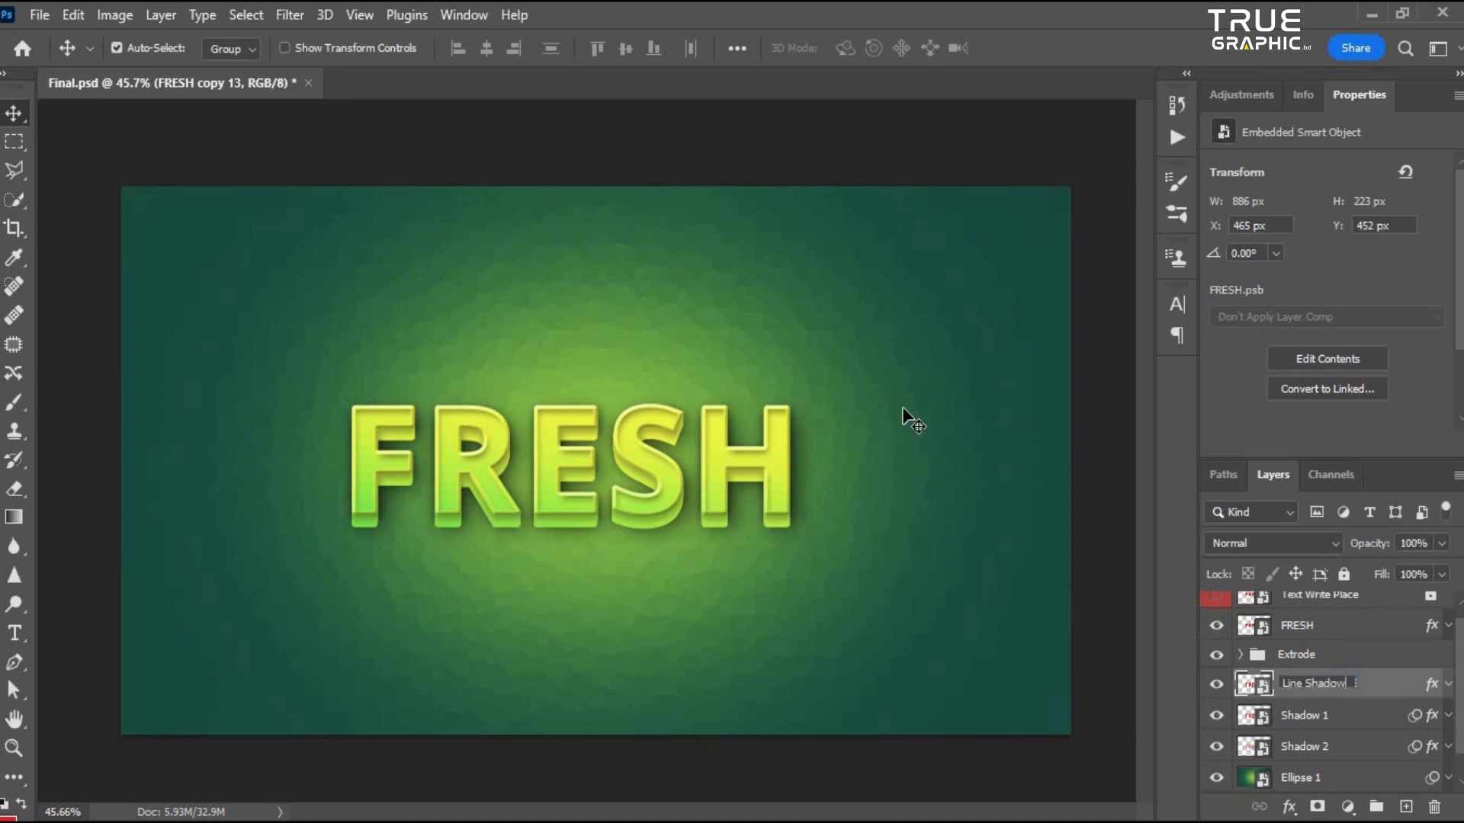
key("Return")
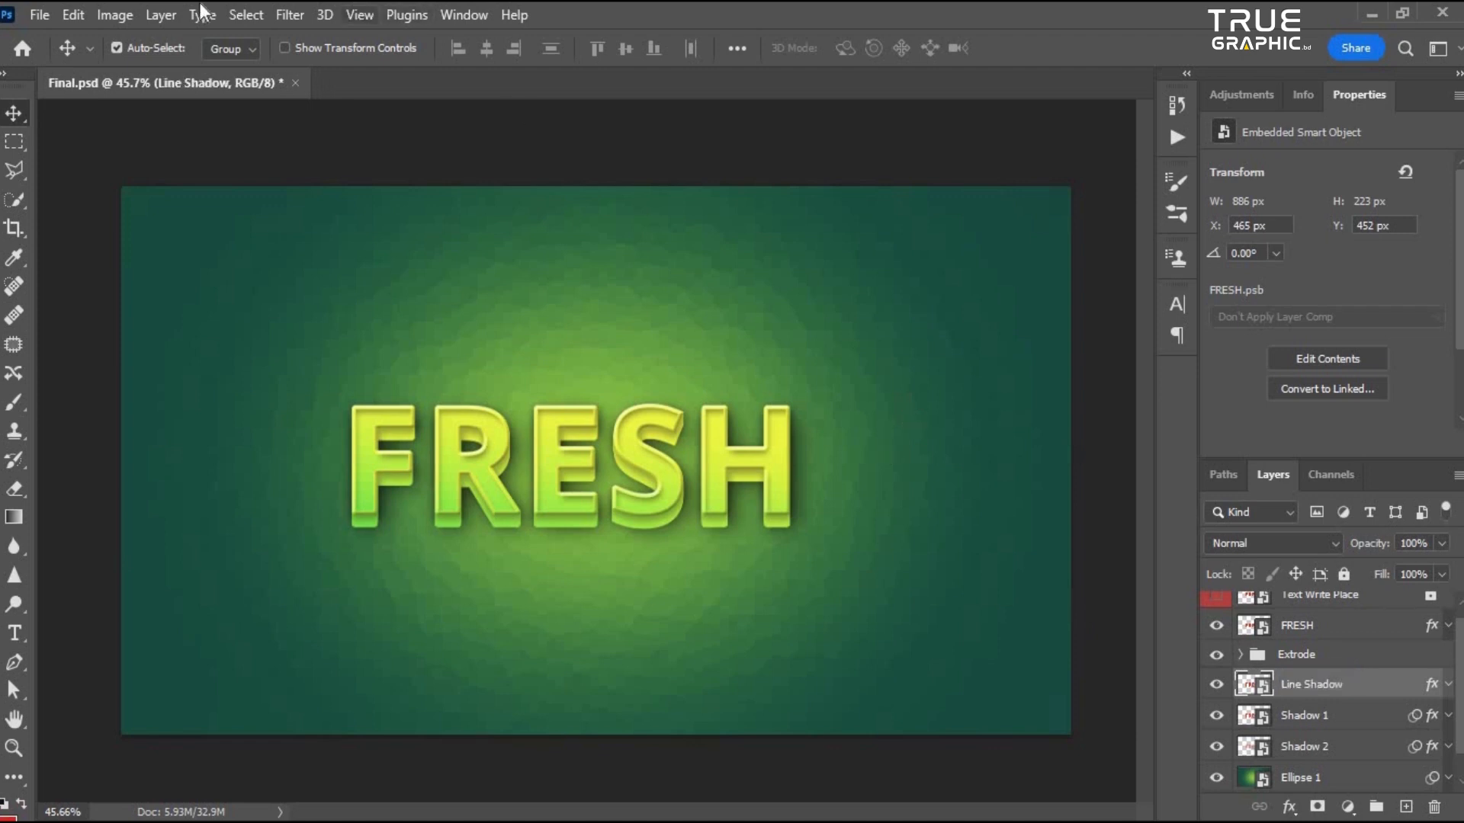
- Apply a Motion Blur filter to the Line Shadow layer
left_click(294, 13)
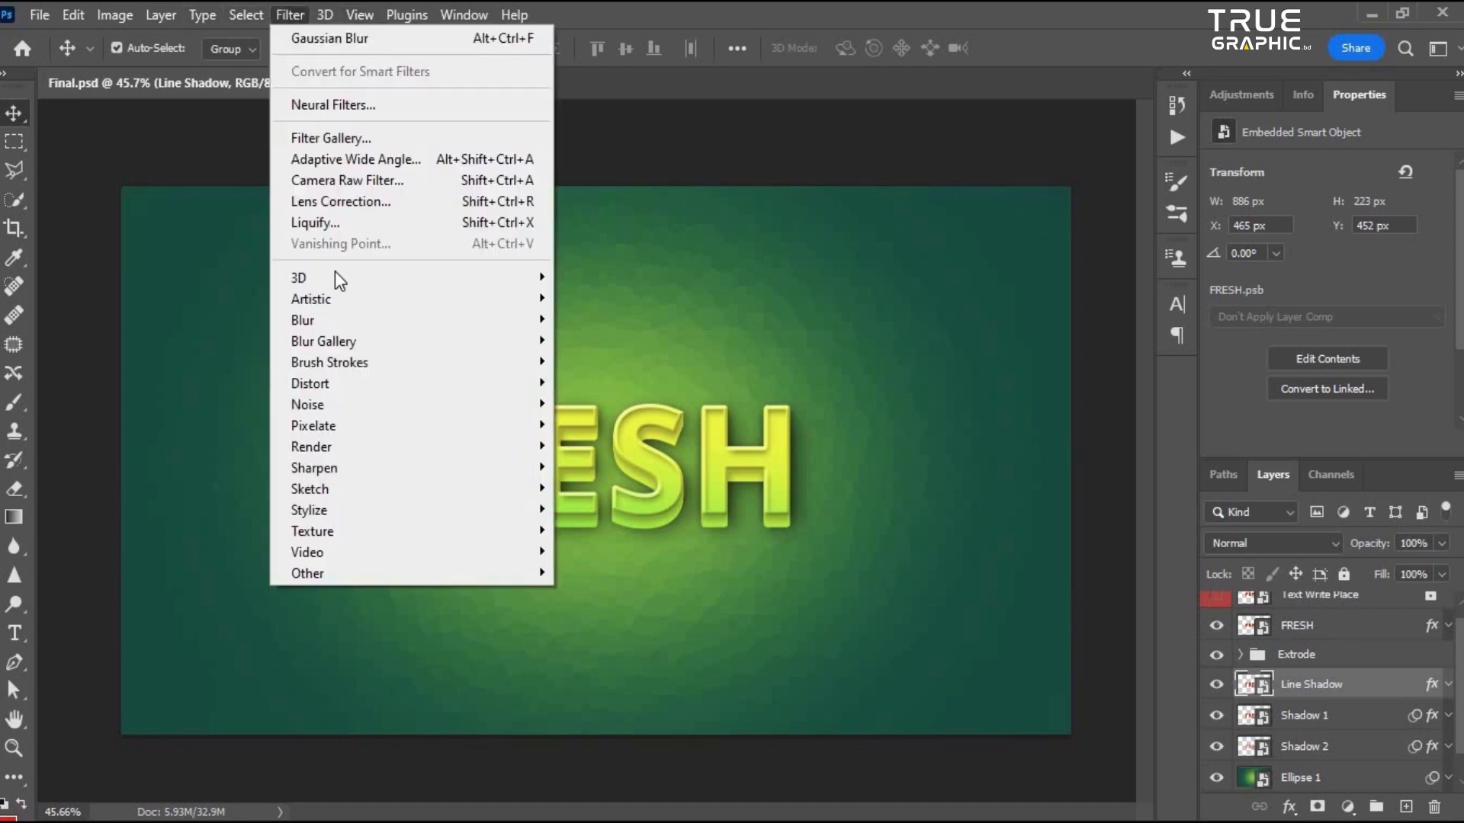
mouse_move(327, 320)
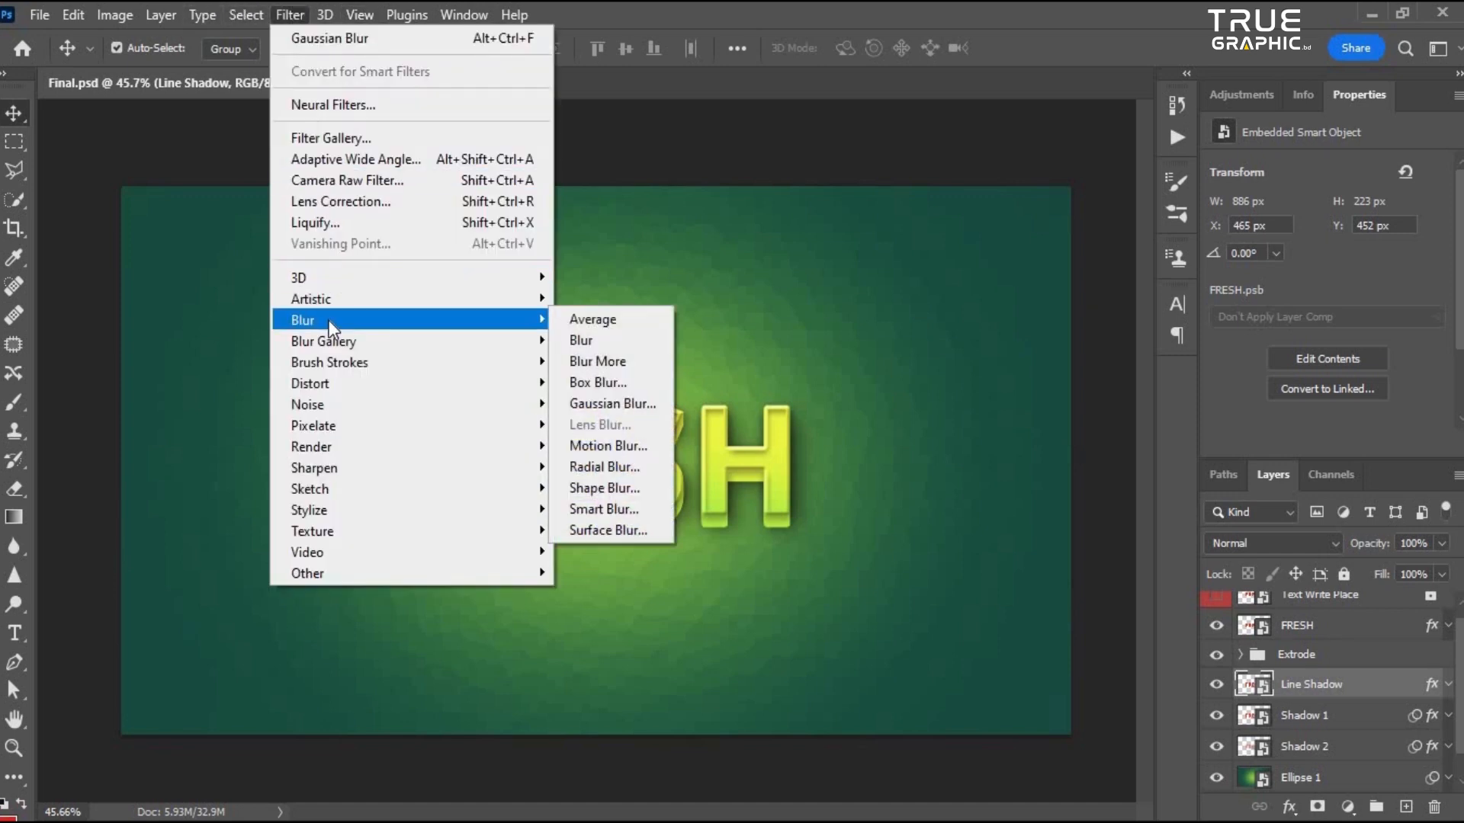
left_click(605, 447)
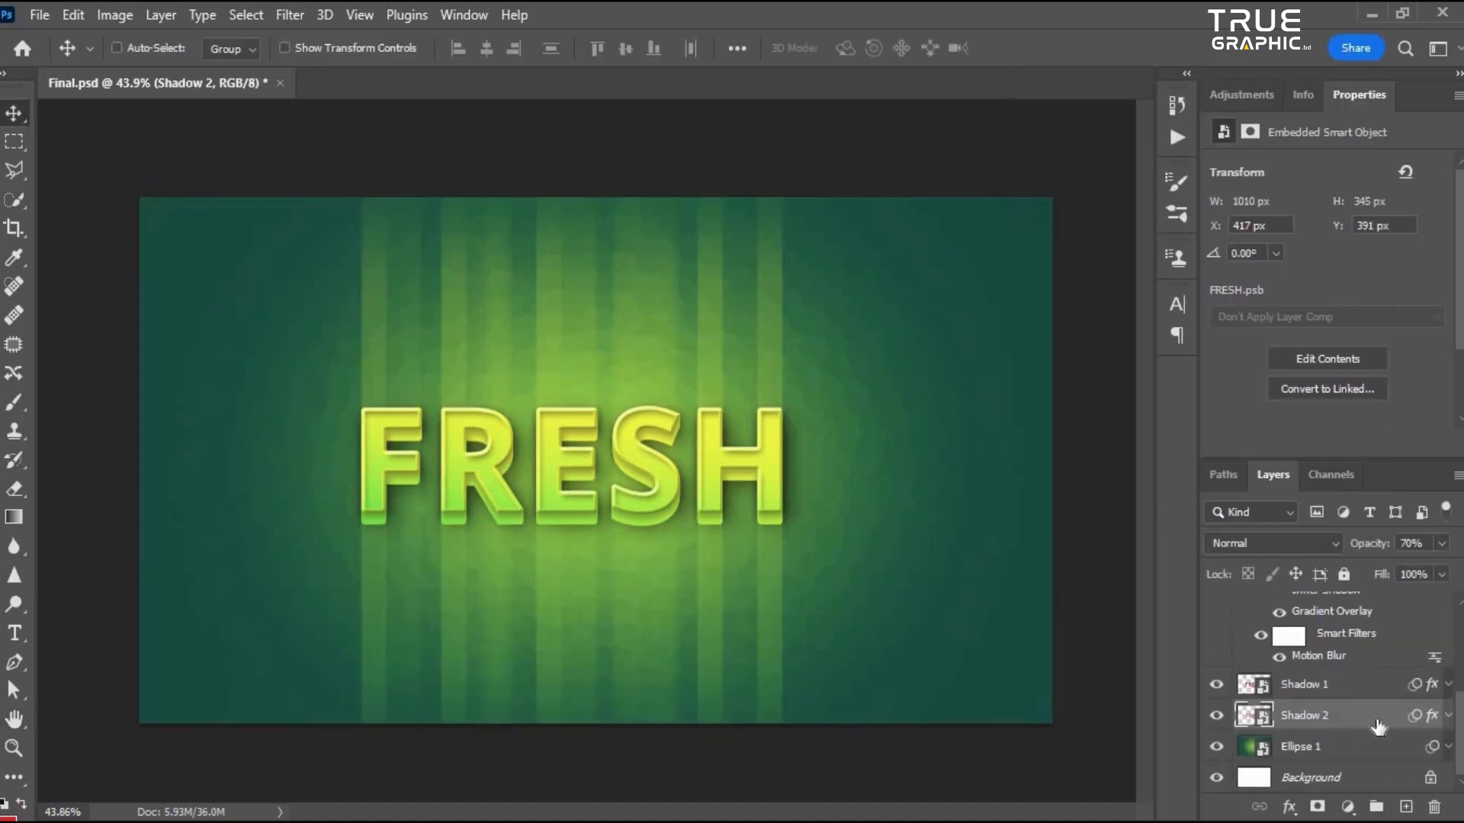
- Set the Line Shadow layer's opacity to 80%
left_click(1364, 623)
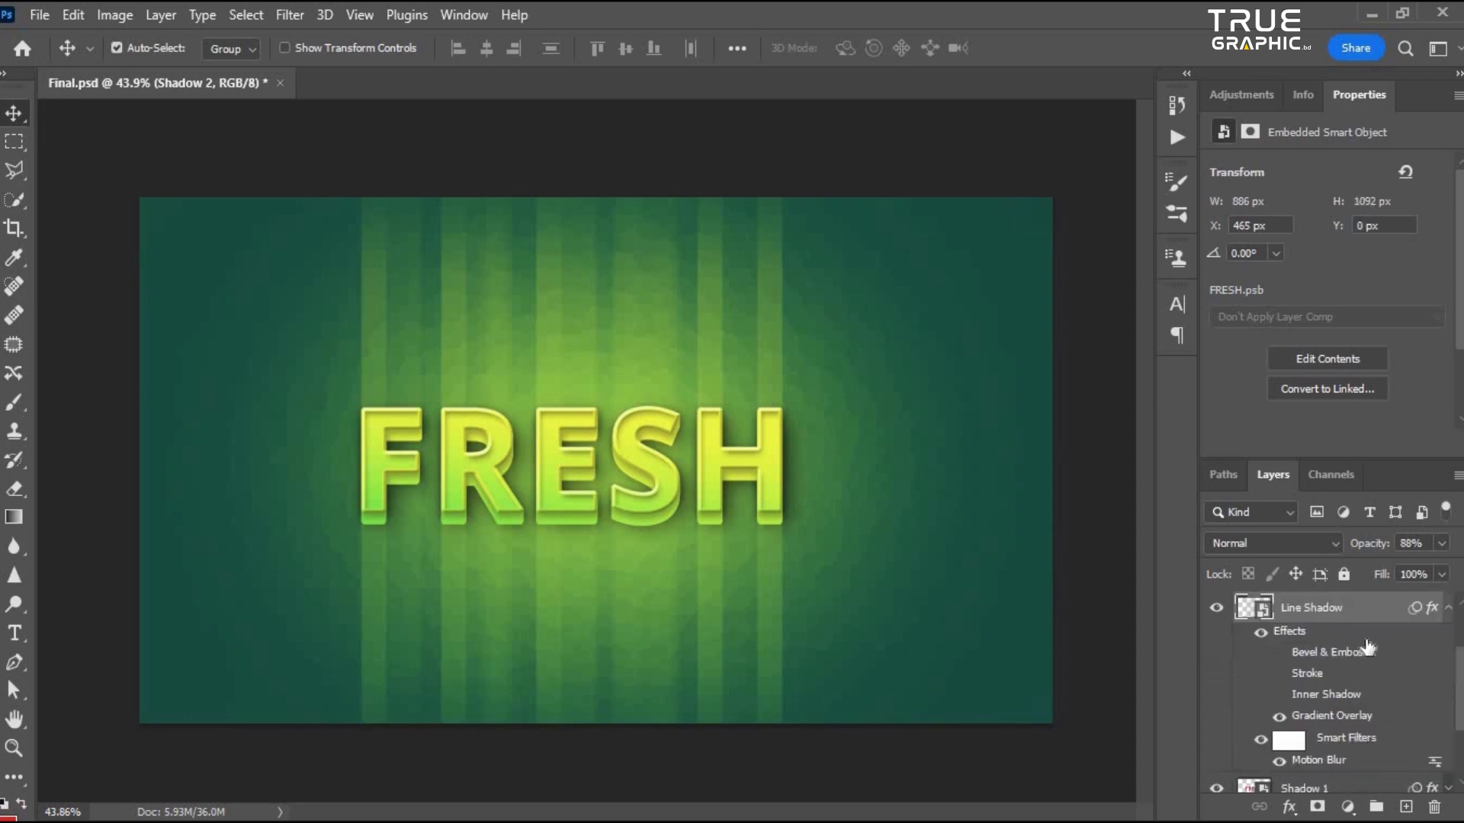
scroll(1366, 667, "up", 3)
left_click(1448, 697)
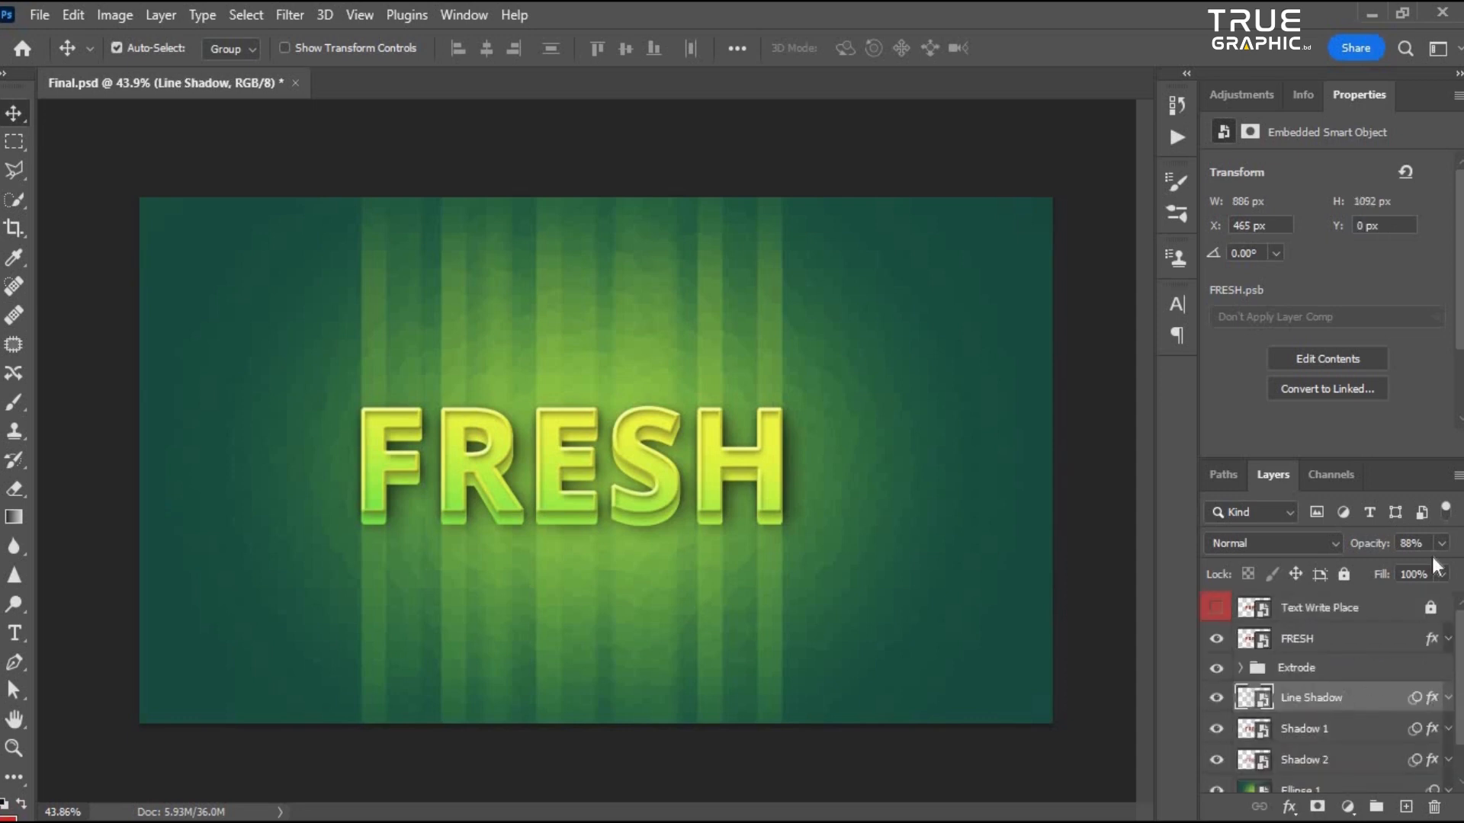
left_click_drag(1370, 544, 1020, 548)
type("80")
key("Return")
- Duplicate the Line Shadow layer and set the copy's blend mode to Dissolve with 5% opacity
key("ctrl+j")
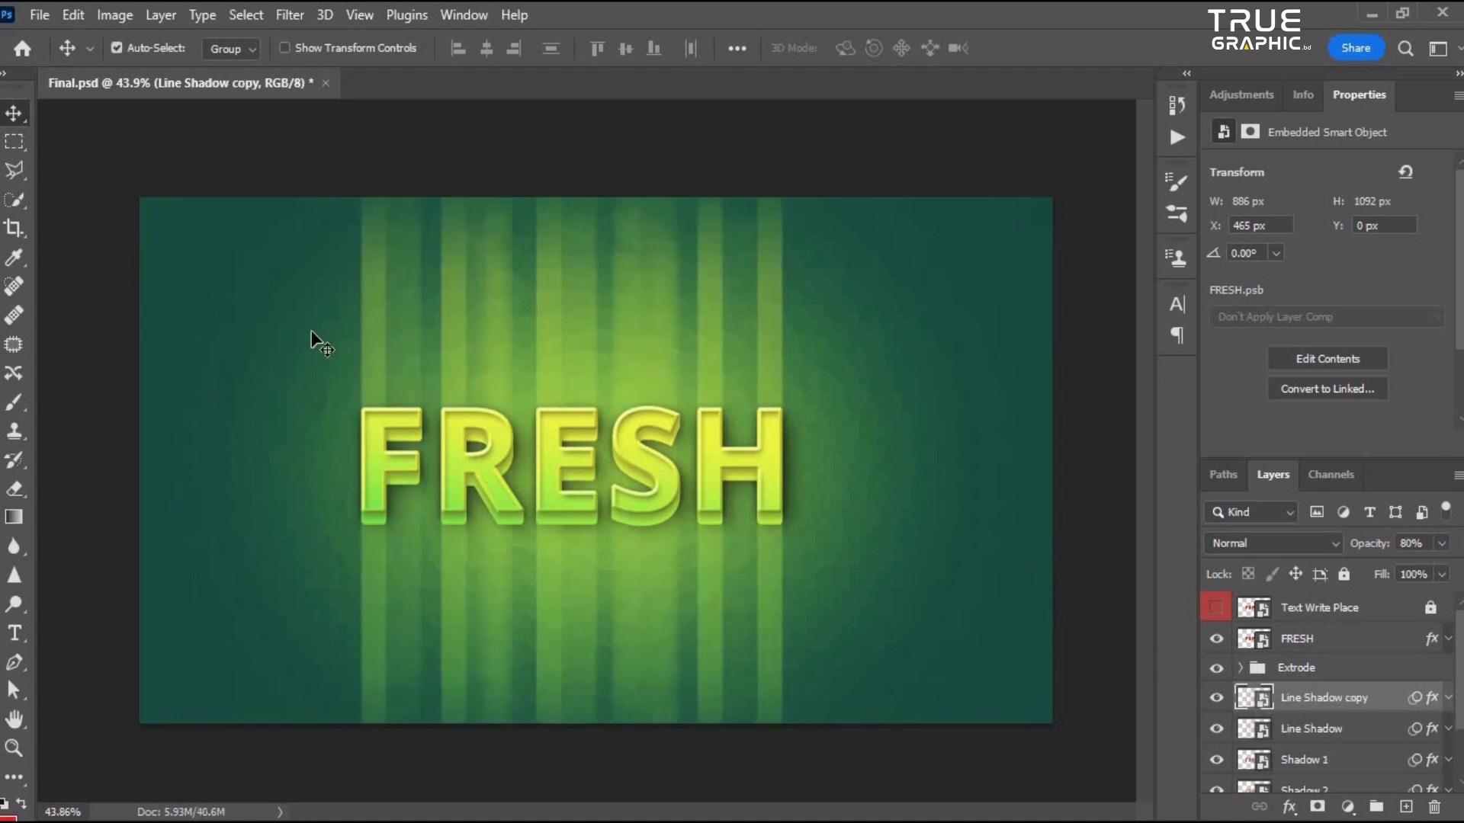
scroll(412, 320, "down", 3)
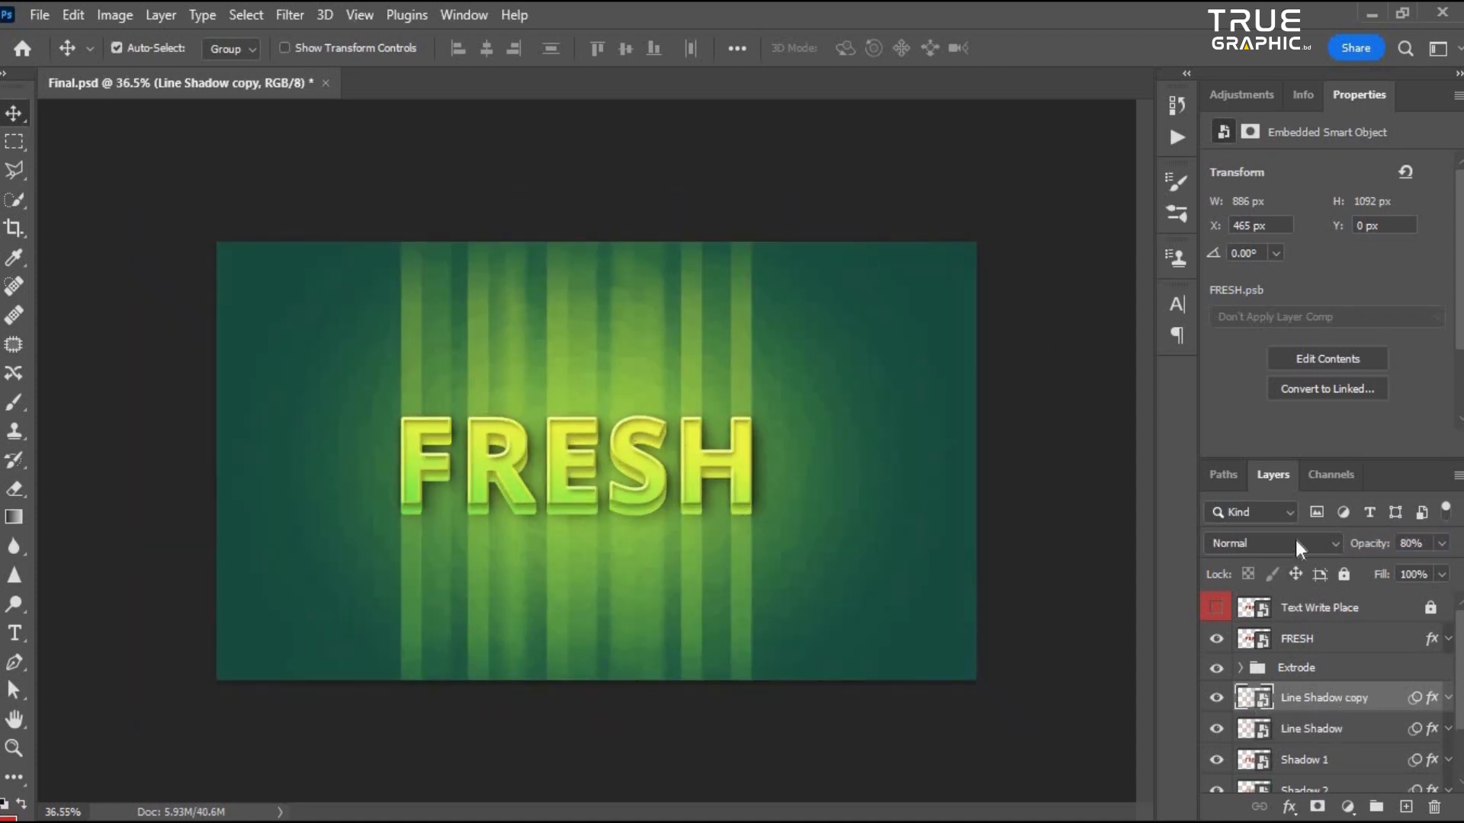
left_click(1296, 540)
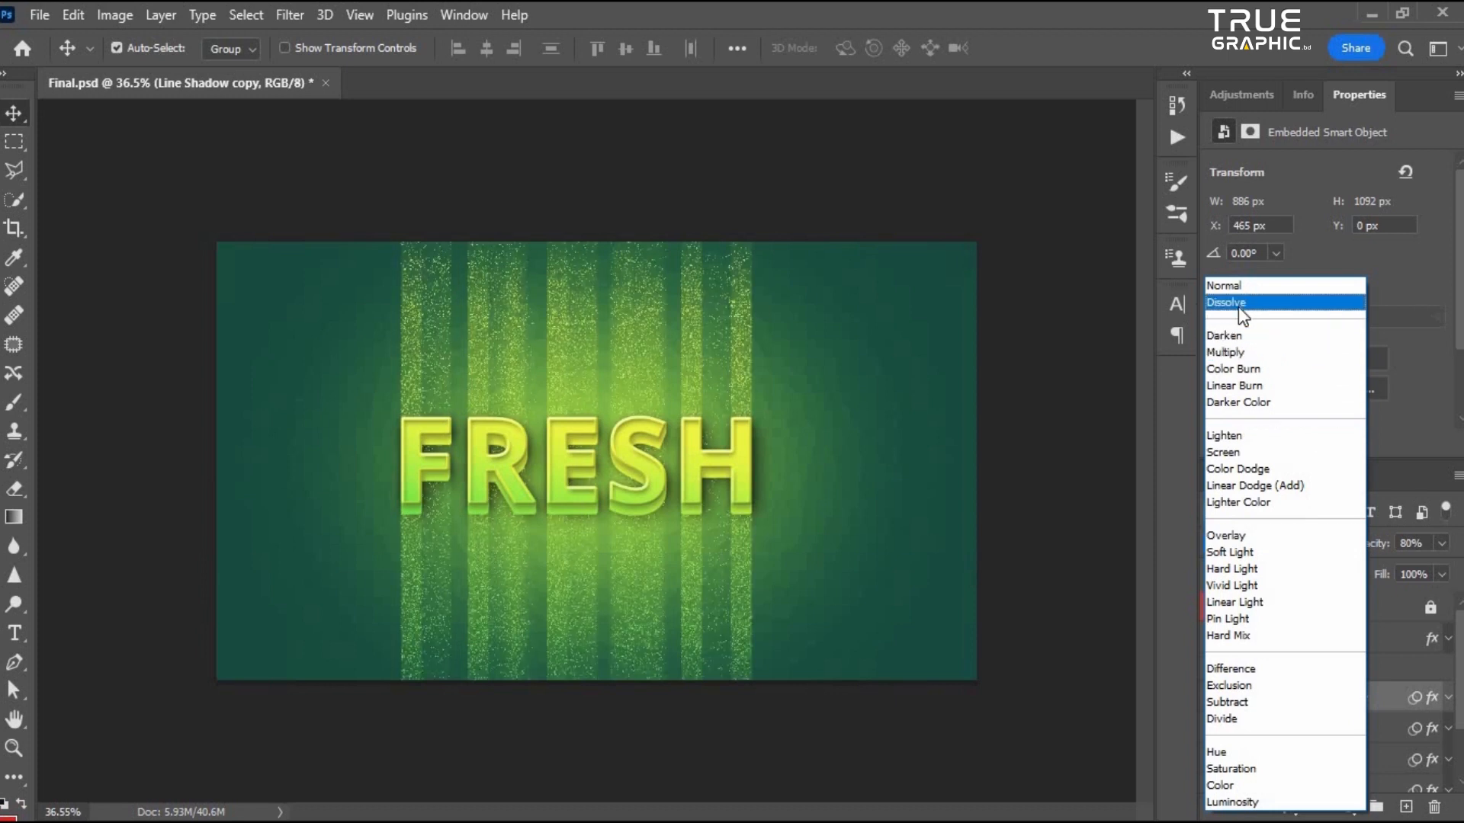
left_click(1238, 306)
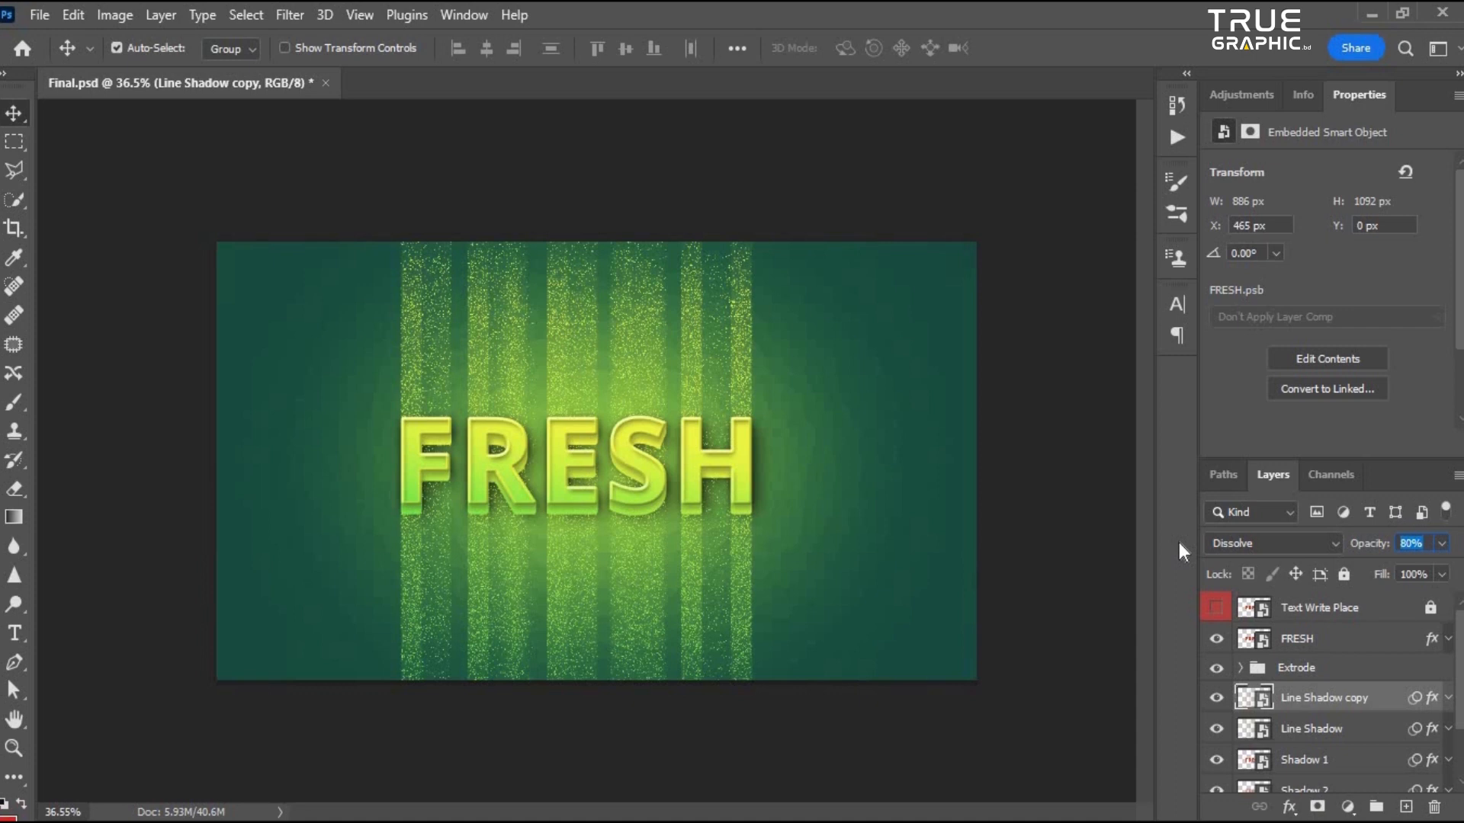
type("50")
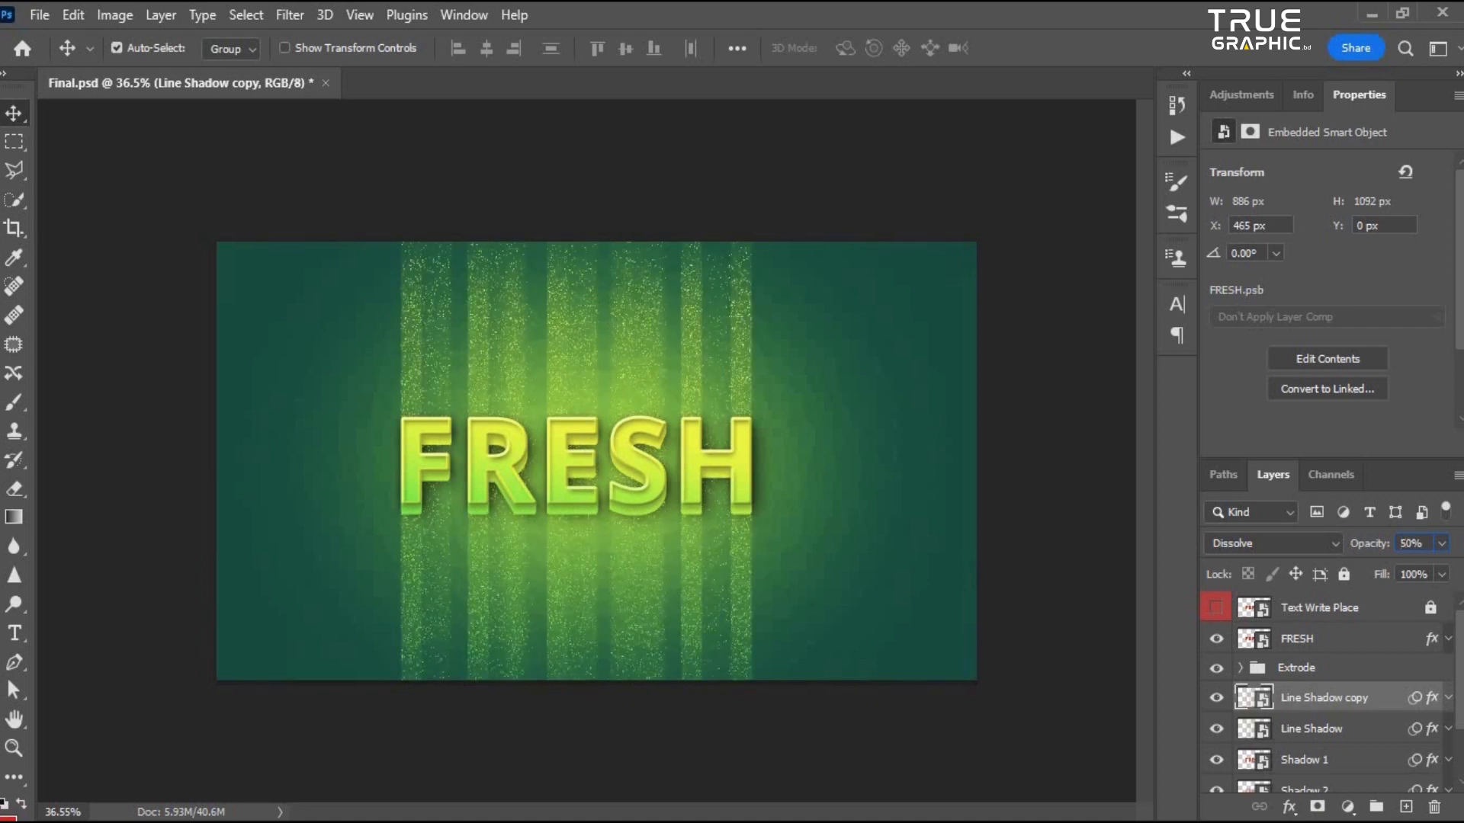
type("1")
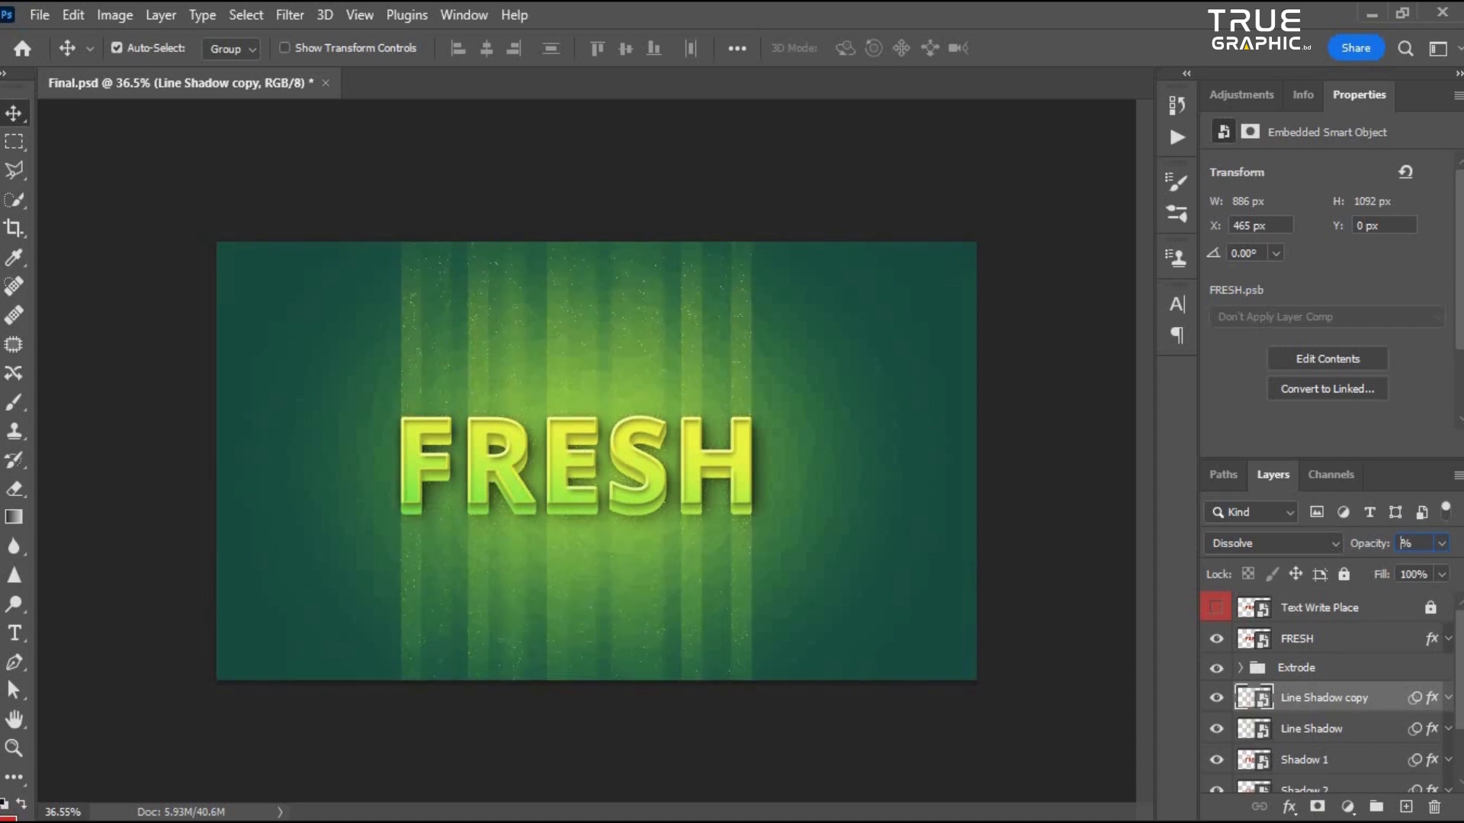
- Zoom and pan around the canvas to examine the streaked light effect behind the text
left_click(904, 496)
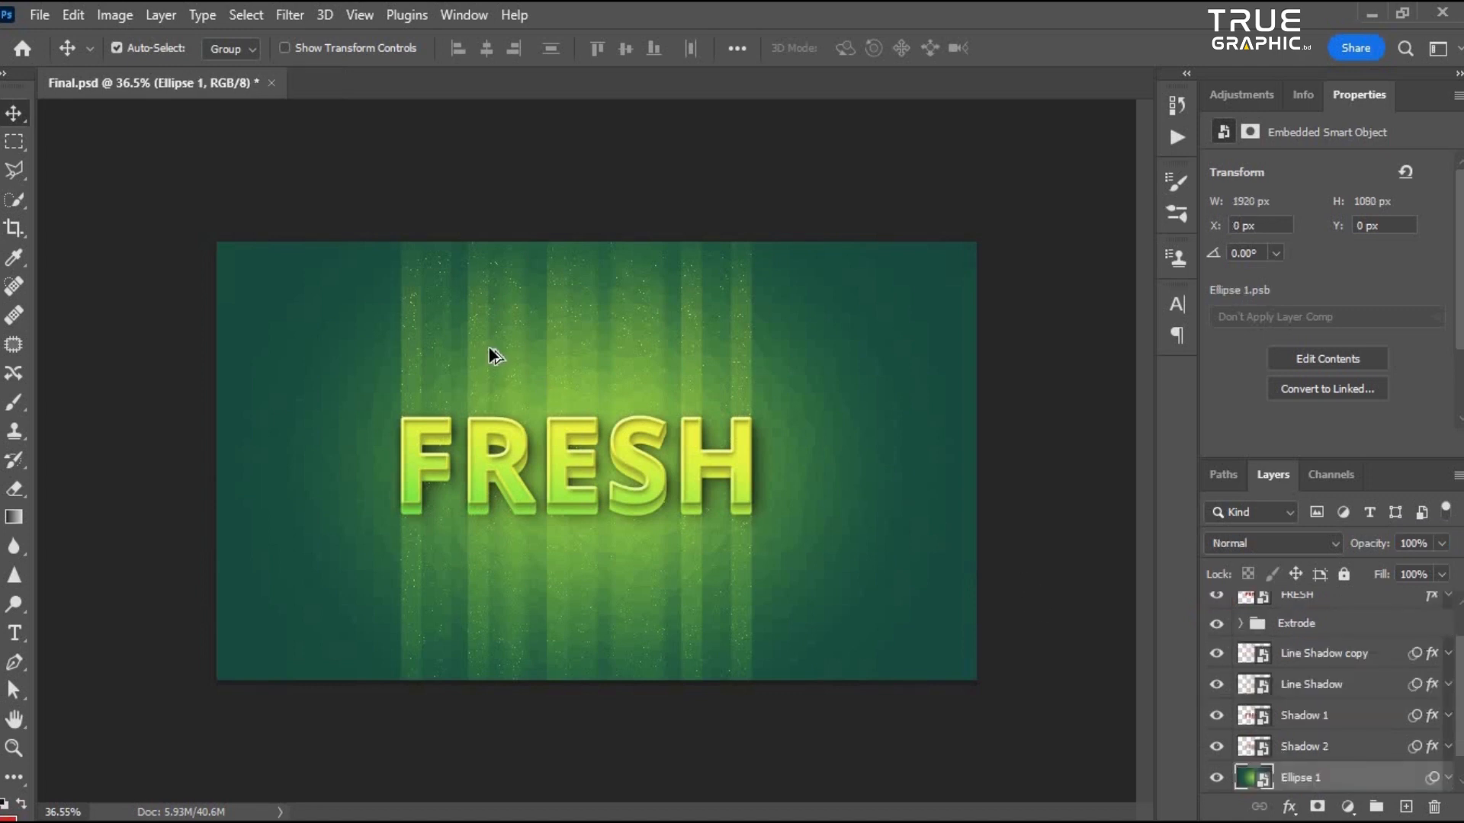
scroll(607, 370, "up", 8)
left_click_drag(493, 310, 511, 354)
scroll(511, 366, "down", 3)
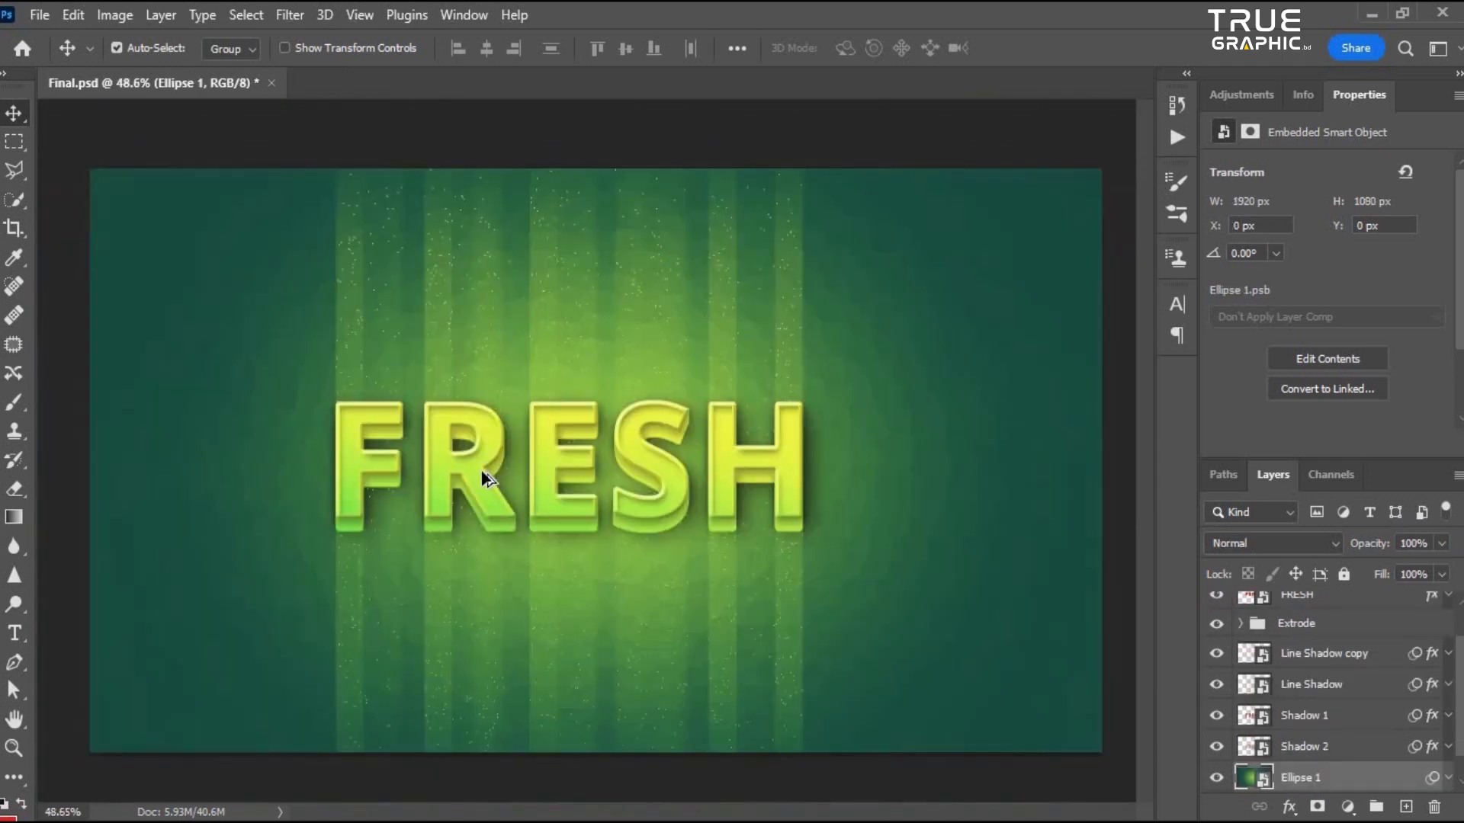
scroll(497, 484, "up", 4)
left_click_drag(435, 327, 415, 419)
left_click_drag(536, 170, 659, 376)
scroll(541, 500, "down", 5)
scroll(457, 339, "up", 5)
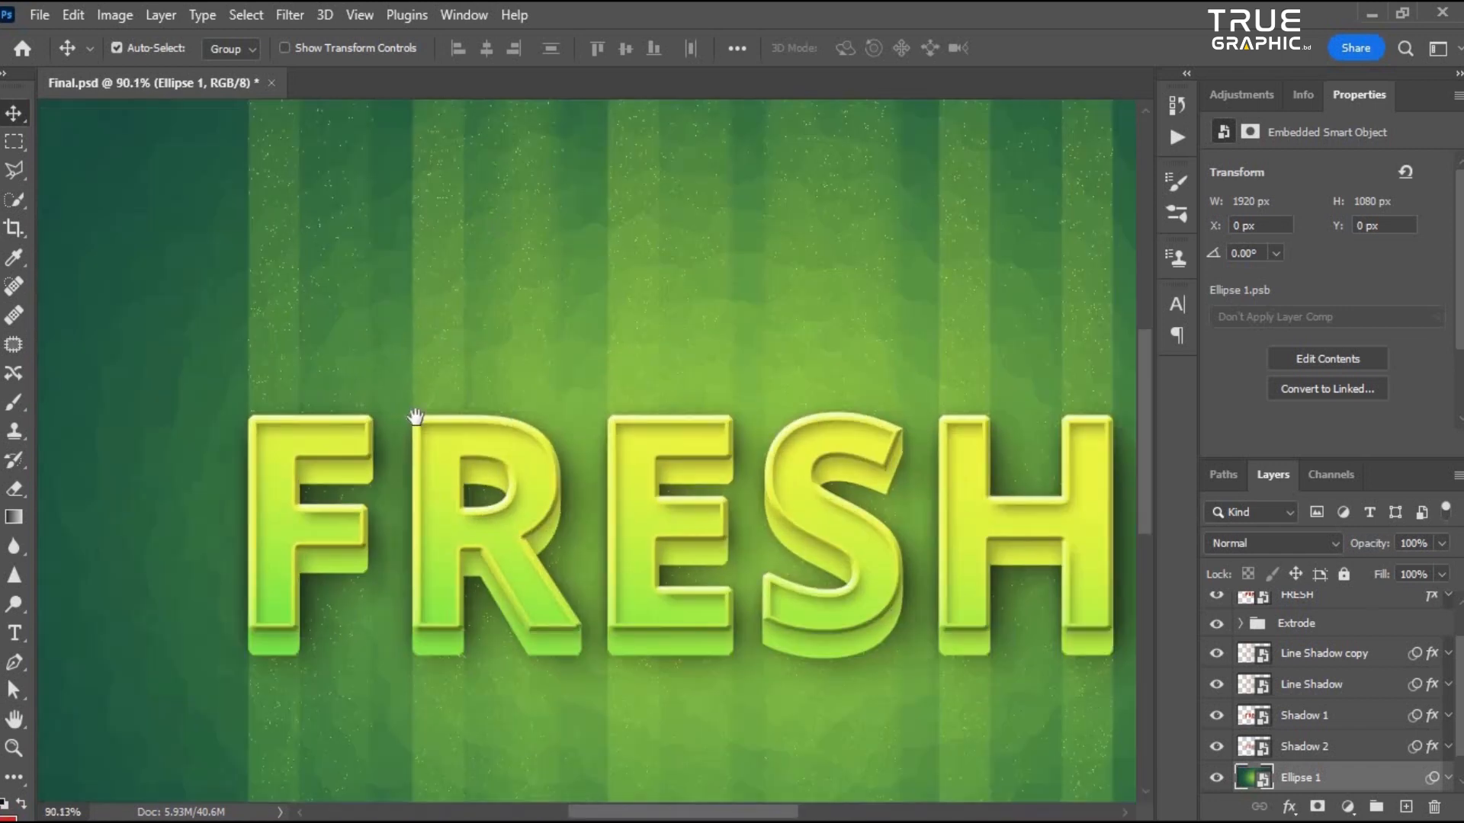
scroll(473, 347, "down", 5)
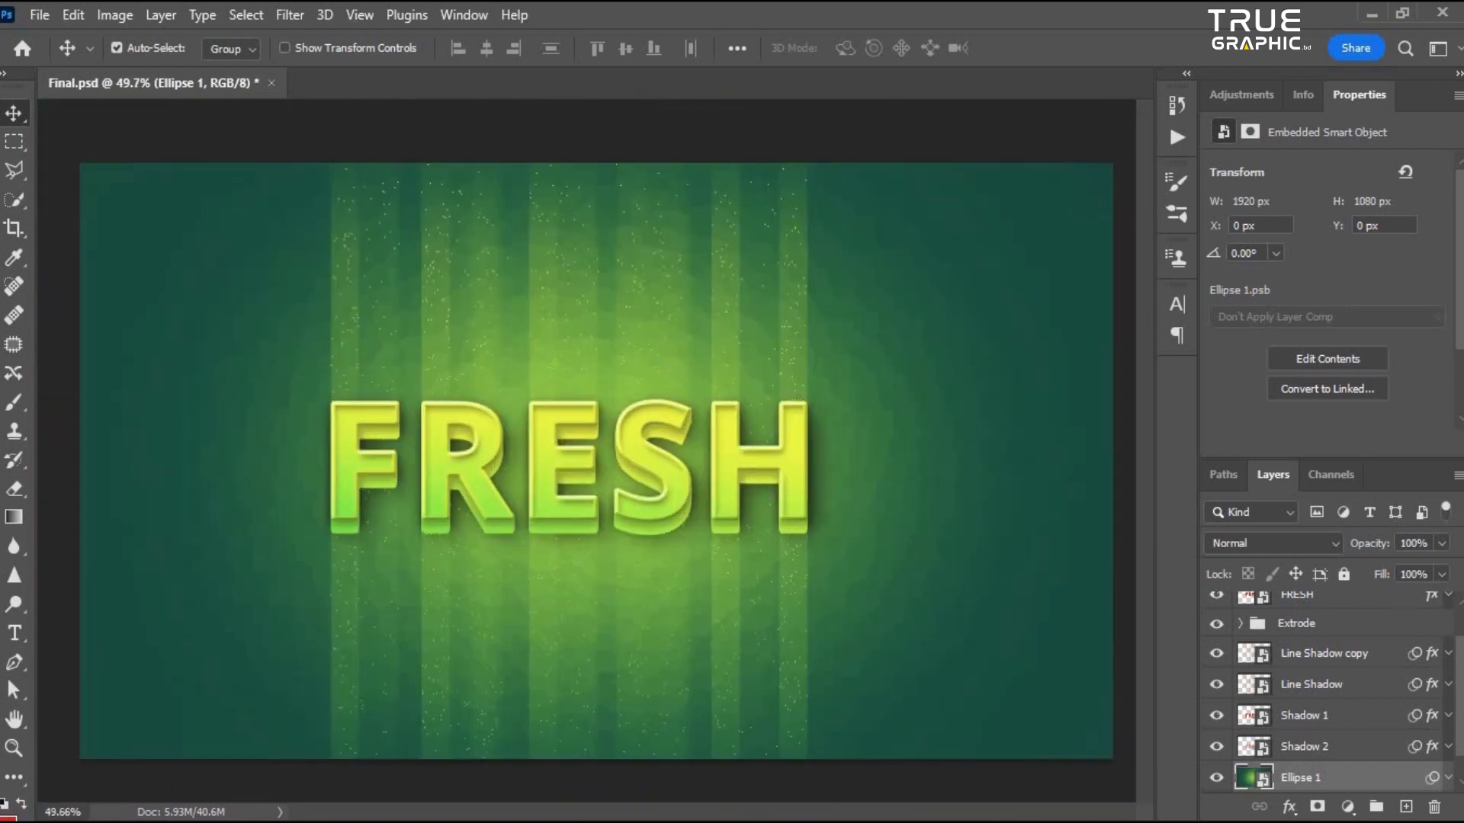
scroll(1357, 759, "down", 1)
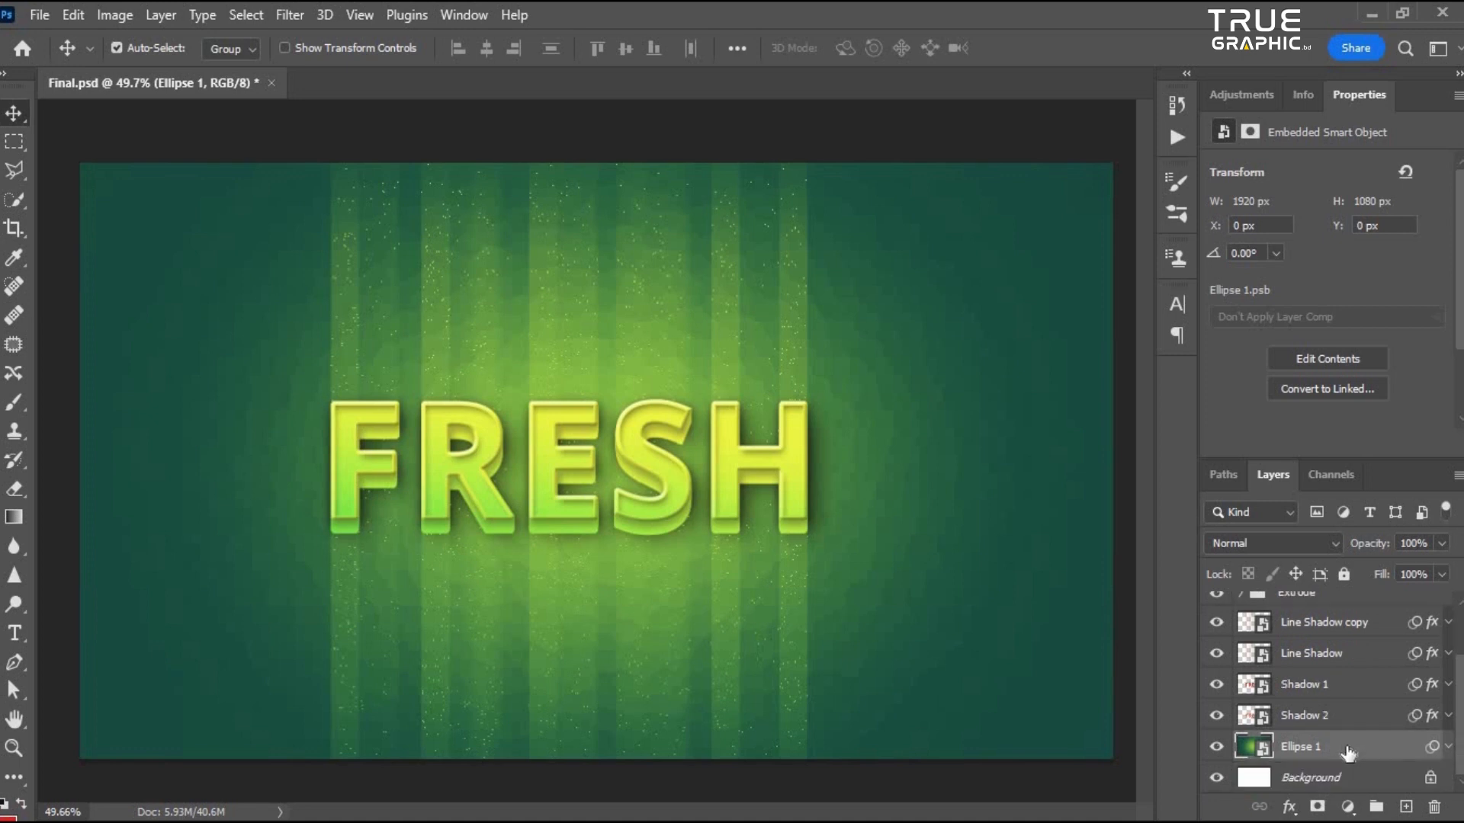
scroll(1332, 715, "up", 1)
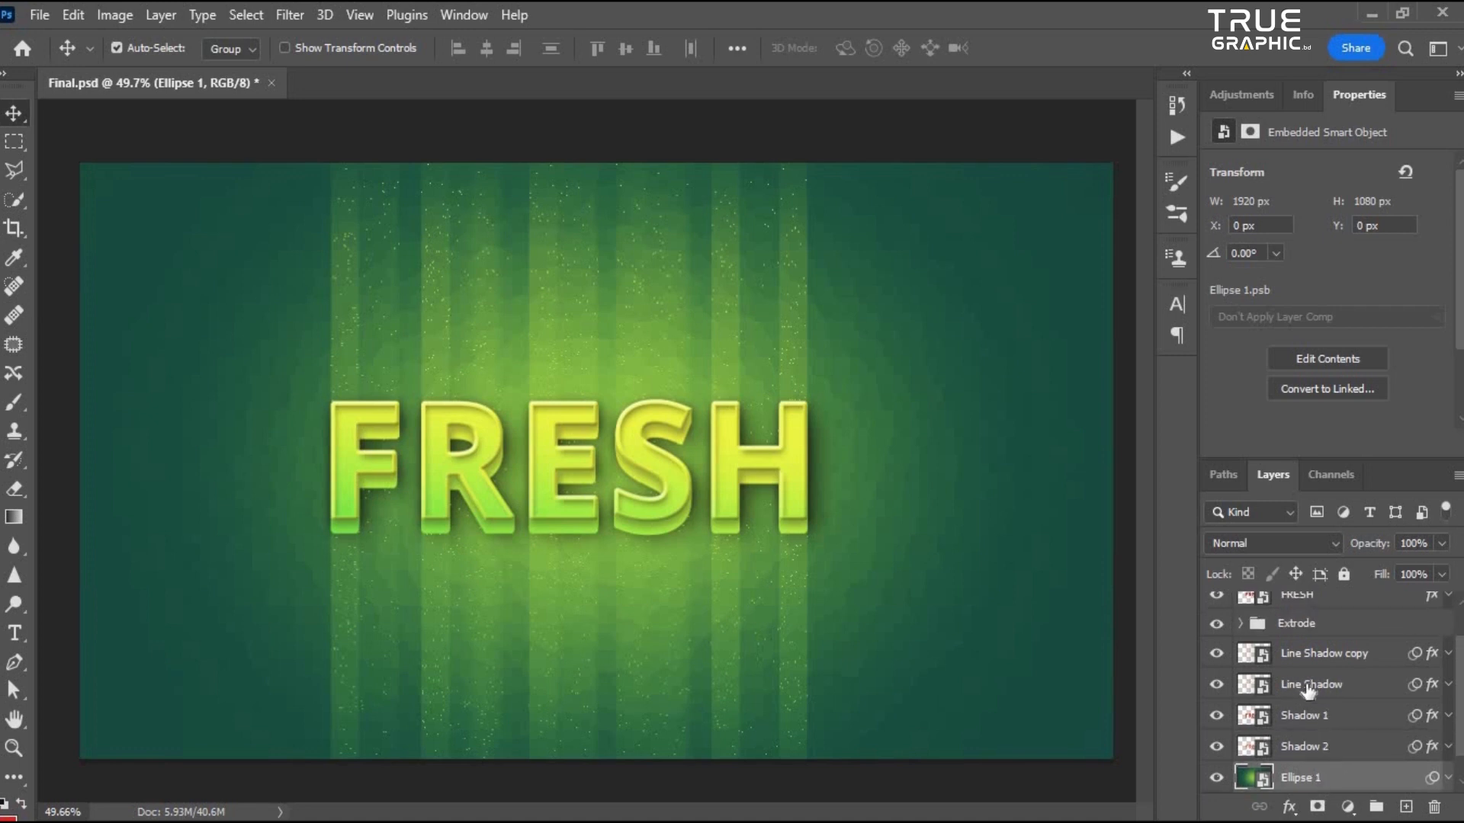
- Rename the Line Shadow copy layer to Partic
left_click(1261, 660)
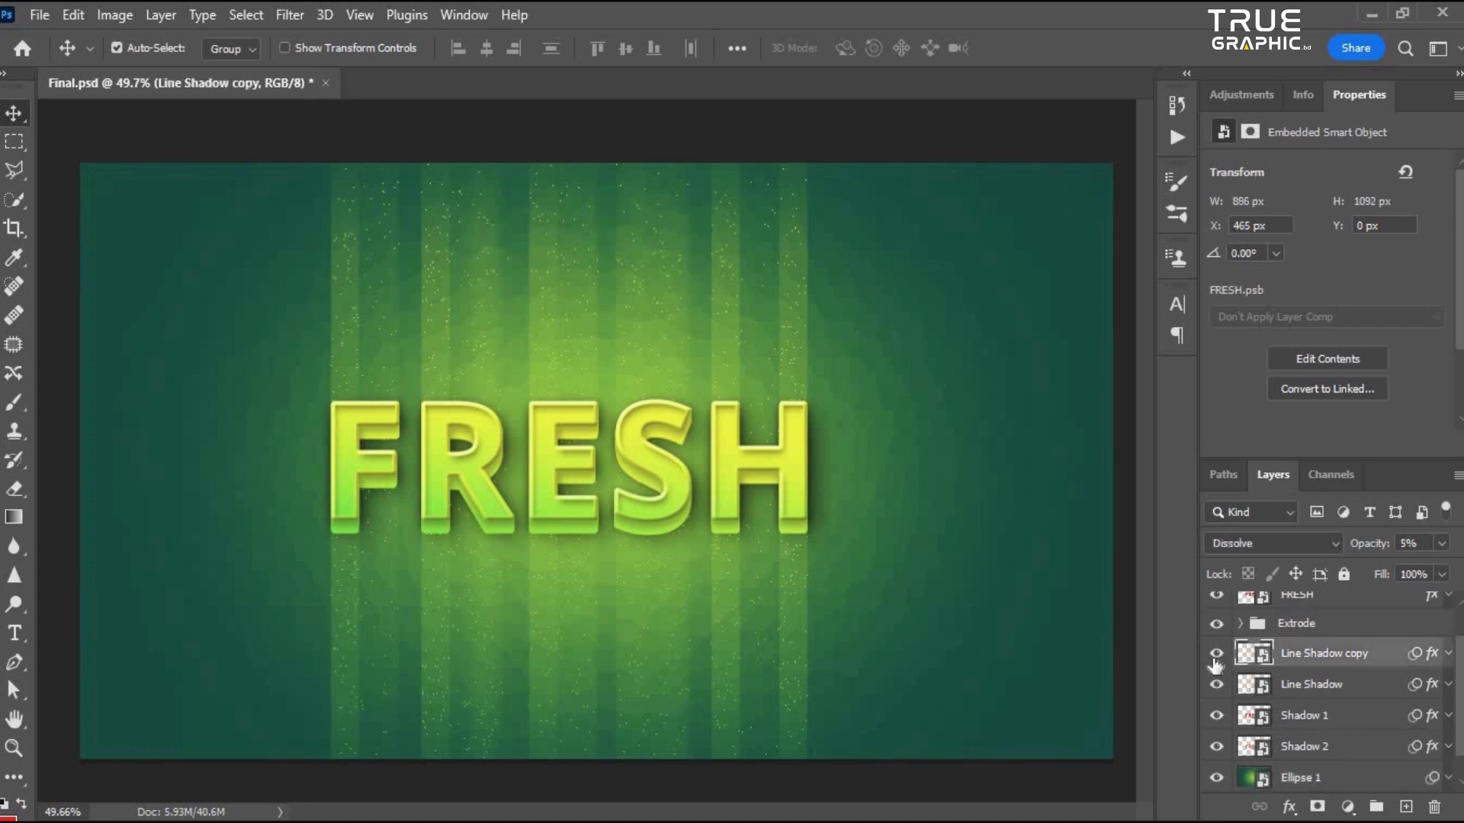
double_click(1332, 653)
key("Return")
double_click(1291, 656)
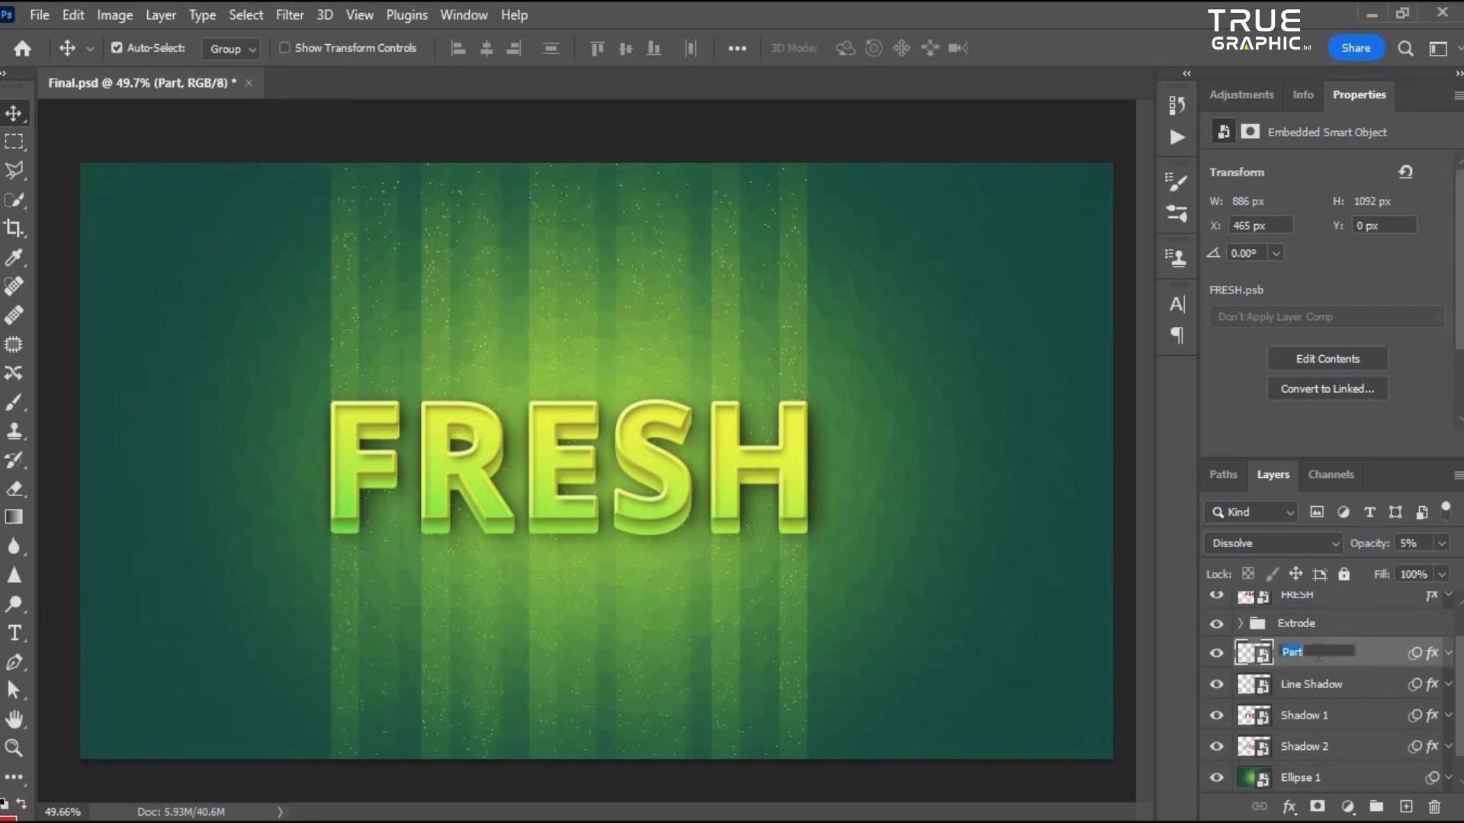
type("ic")
key("Return")
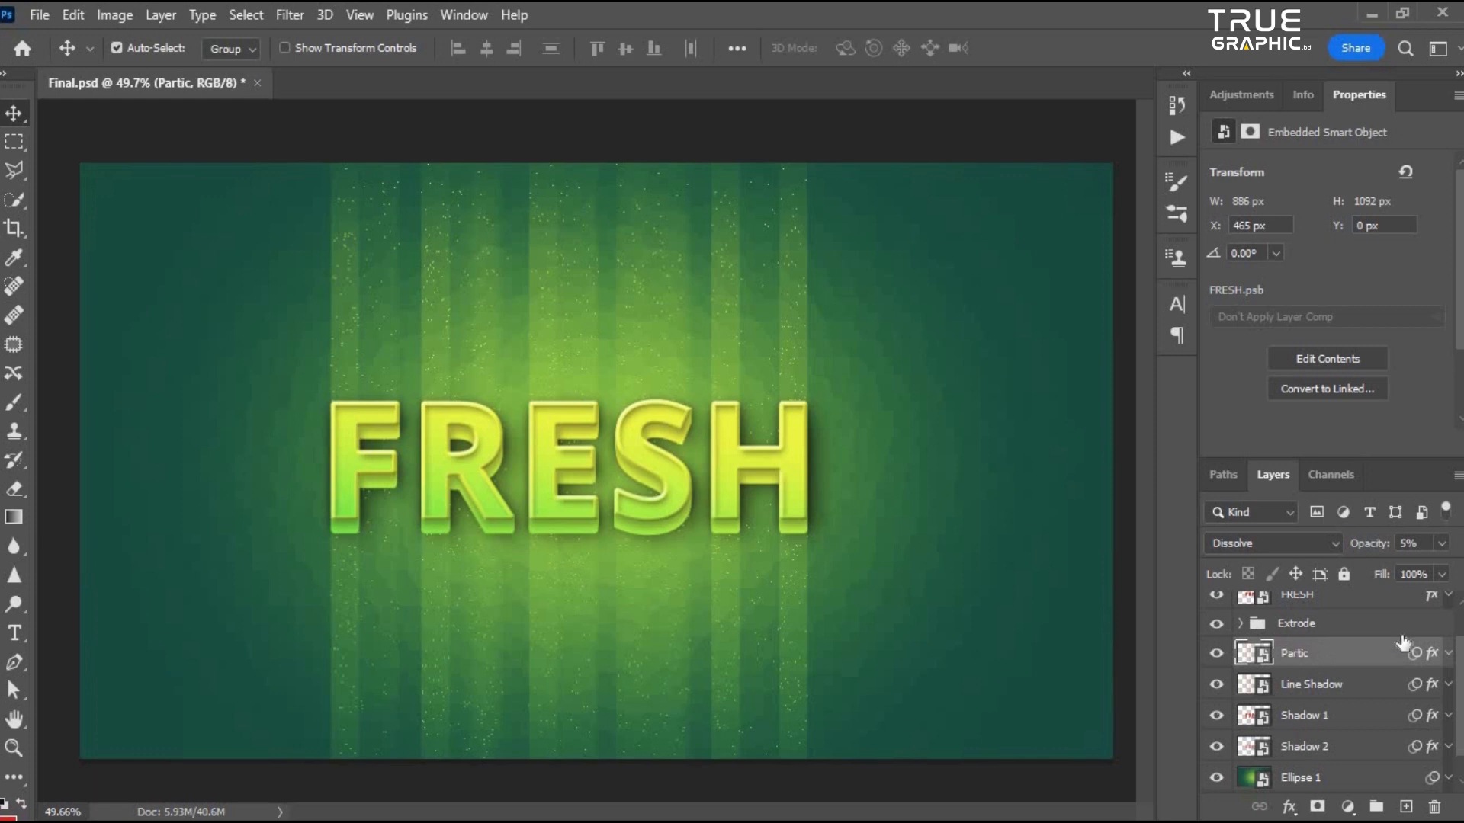
- Set the Partic layer's opacity to 4%
left_click_drag(1361, 569, 1359, 570)
scroll(563, 436, "up", 1)
scroll(584, 381, "down", 2)
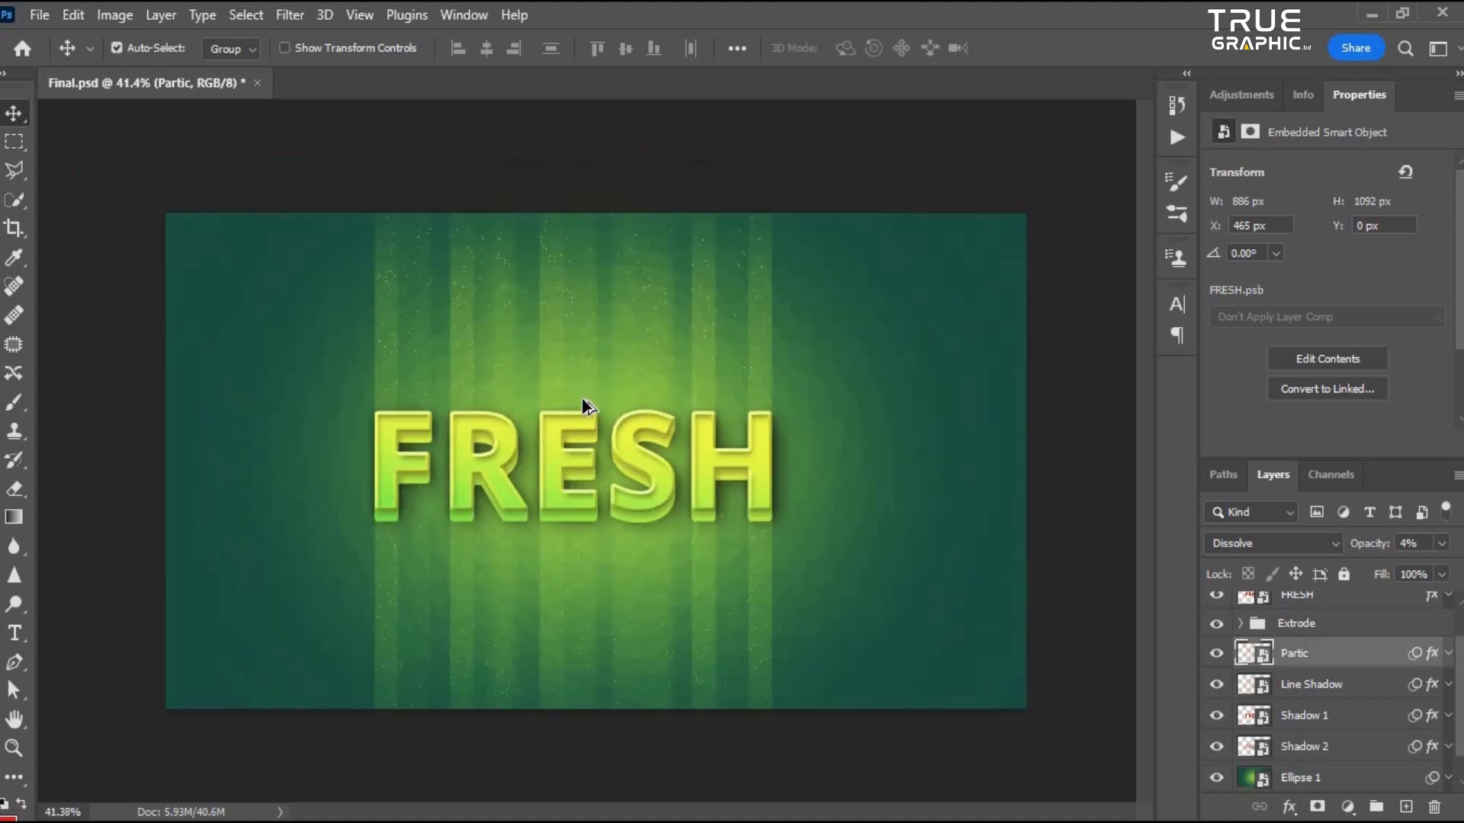
scroll(1361, 673, "up", 1)
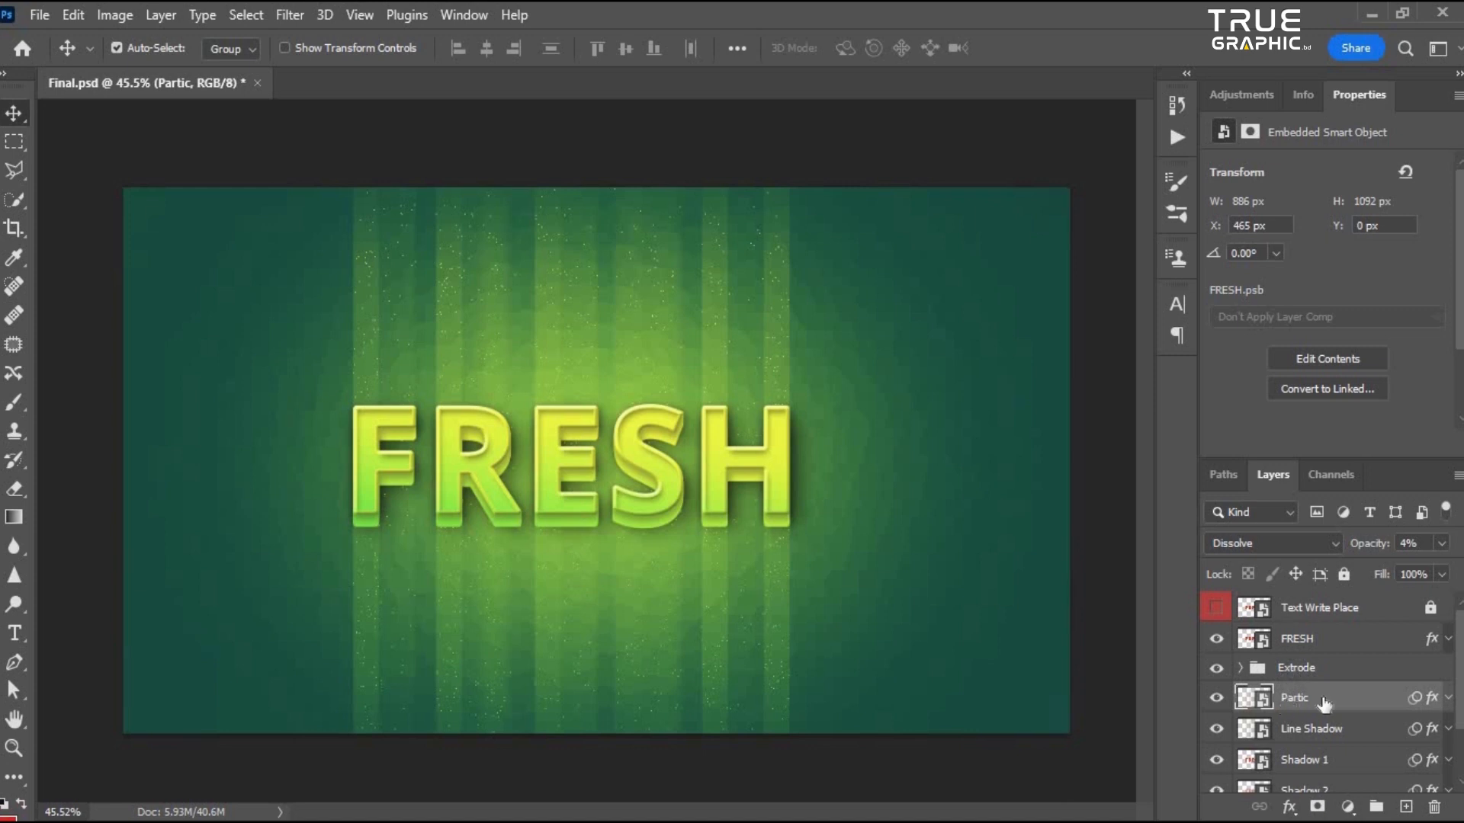
scroll(1332, 696, "down", 3)
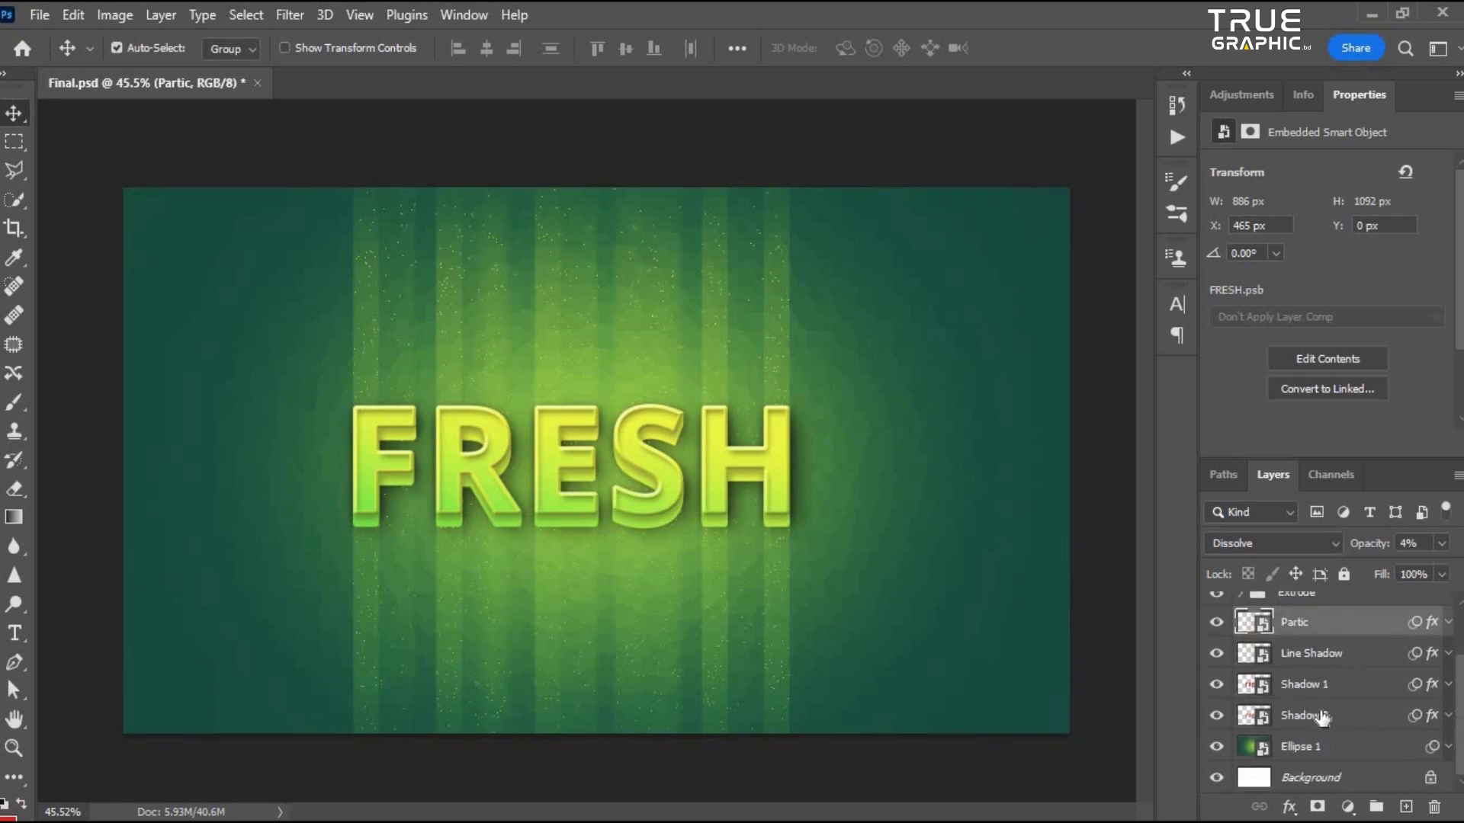
- Group the Partic, Line Shadow, Shadow 1 and Shadow 2 layers into a group named Back Asset
left_click(1330, 709, "shift")
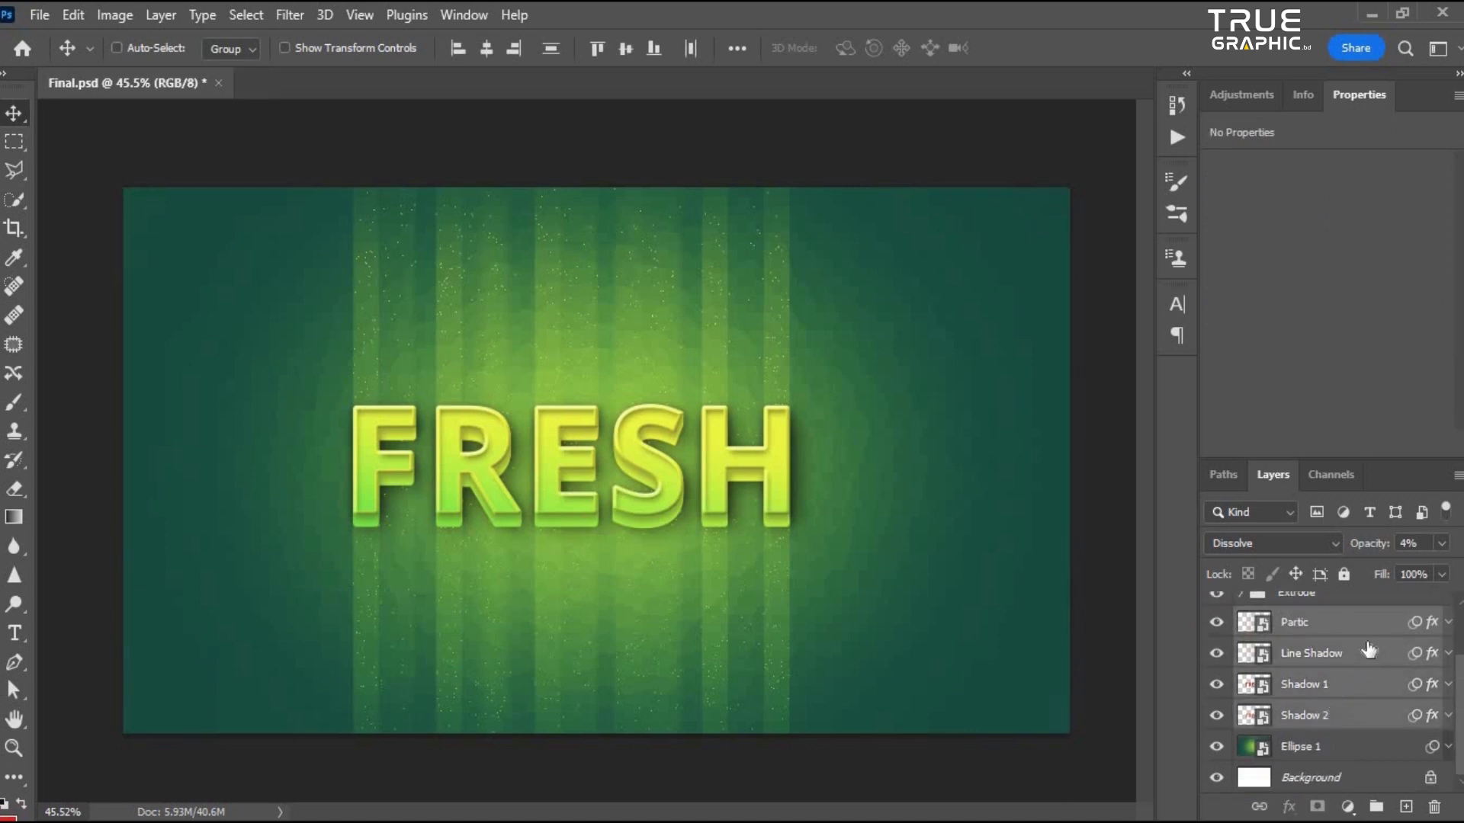
key("ctrl+g")
double_click(1297, 695)
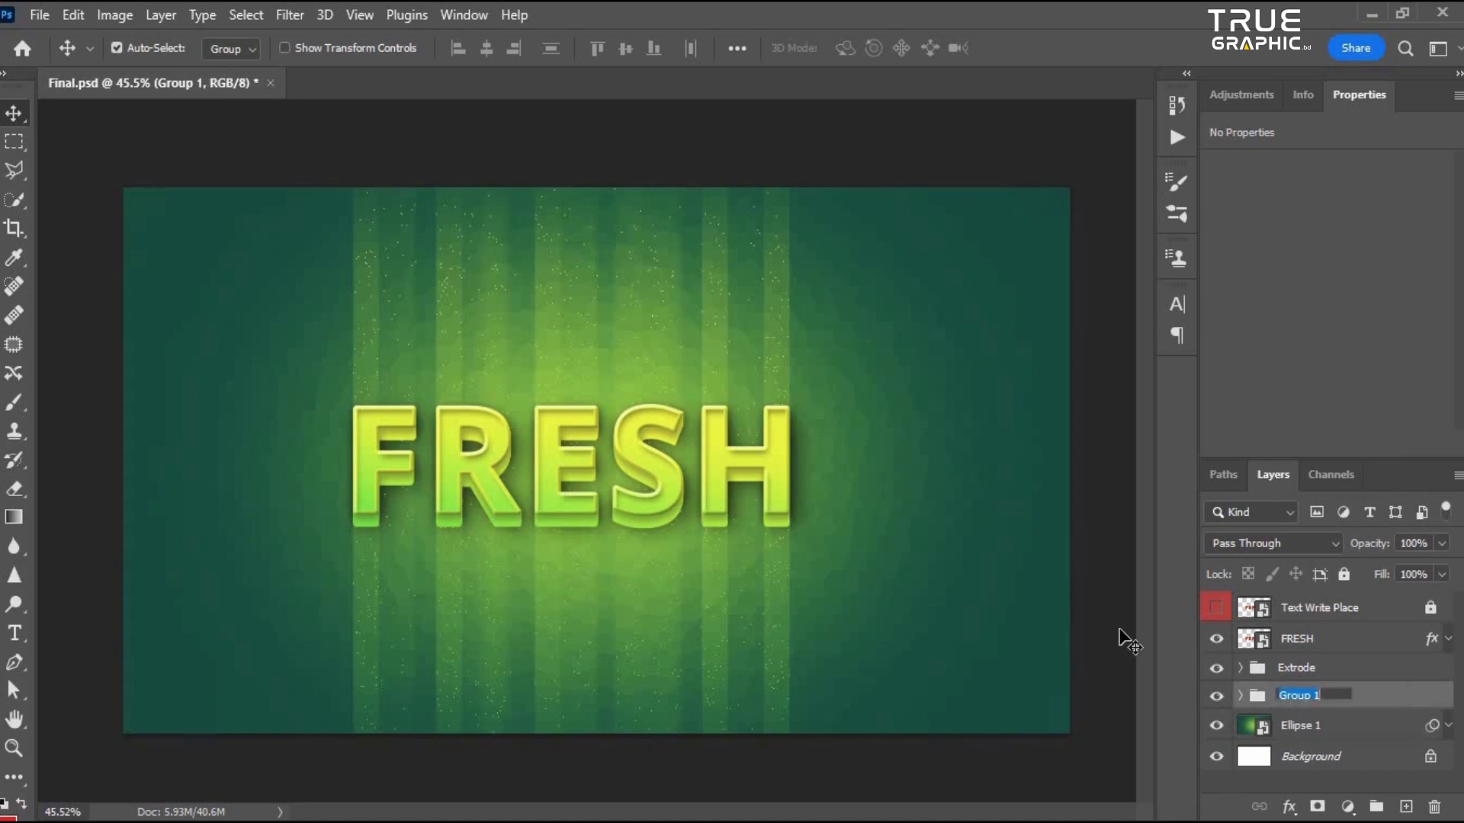
type("Back Asset")
key("Return")
- Zoom and pan across the canvas to examine the text effect up close
scroll(514, 300, "up", 3)
scroll(476, 339, "down", 4)
scroll(503, 359, "up", 3)
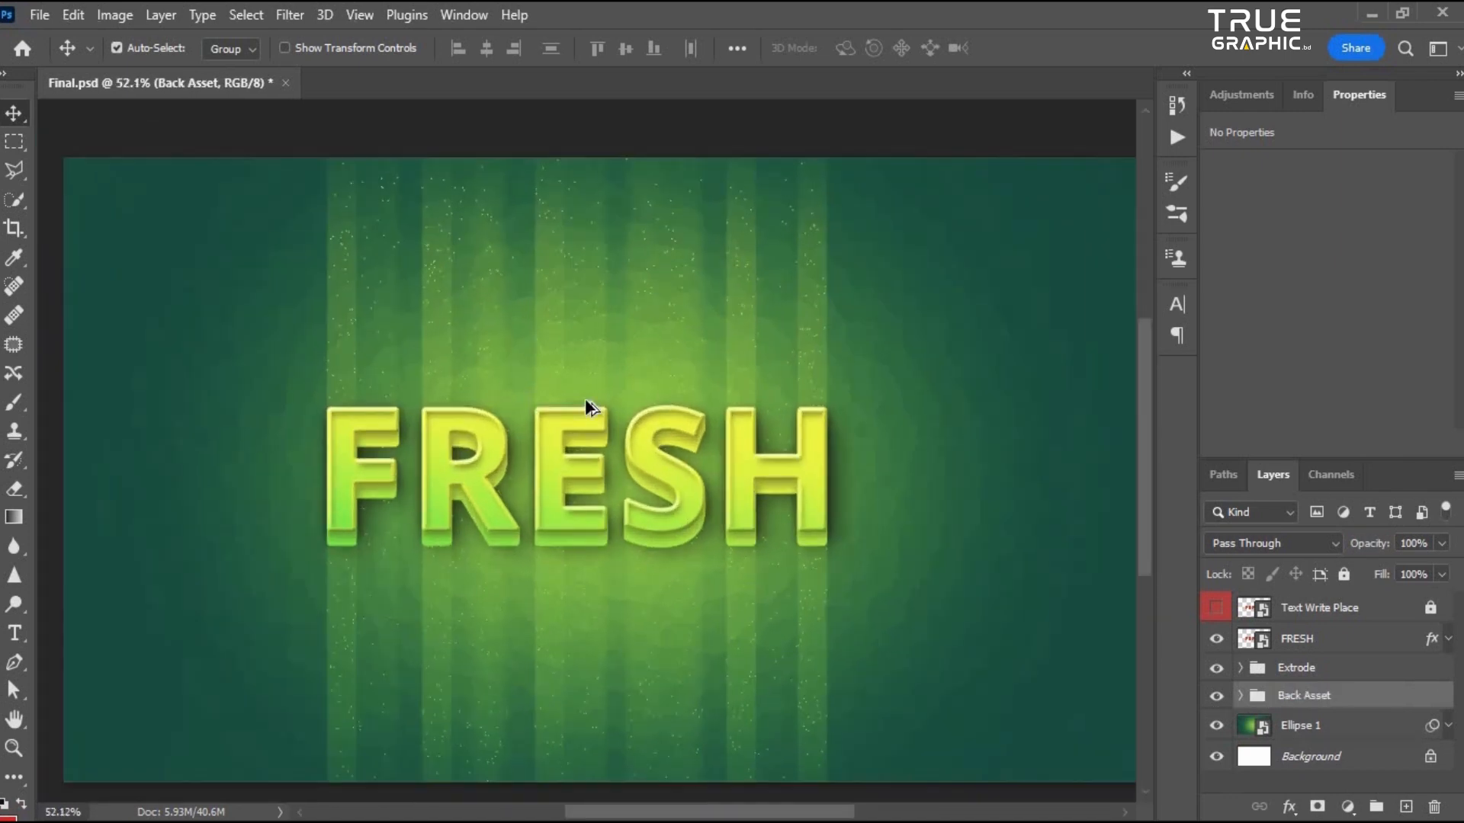
scroll(584, 398, "down", 2)
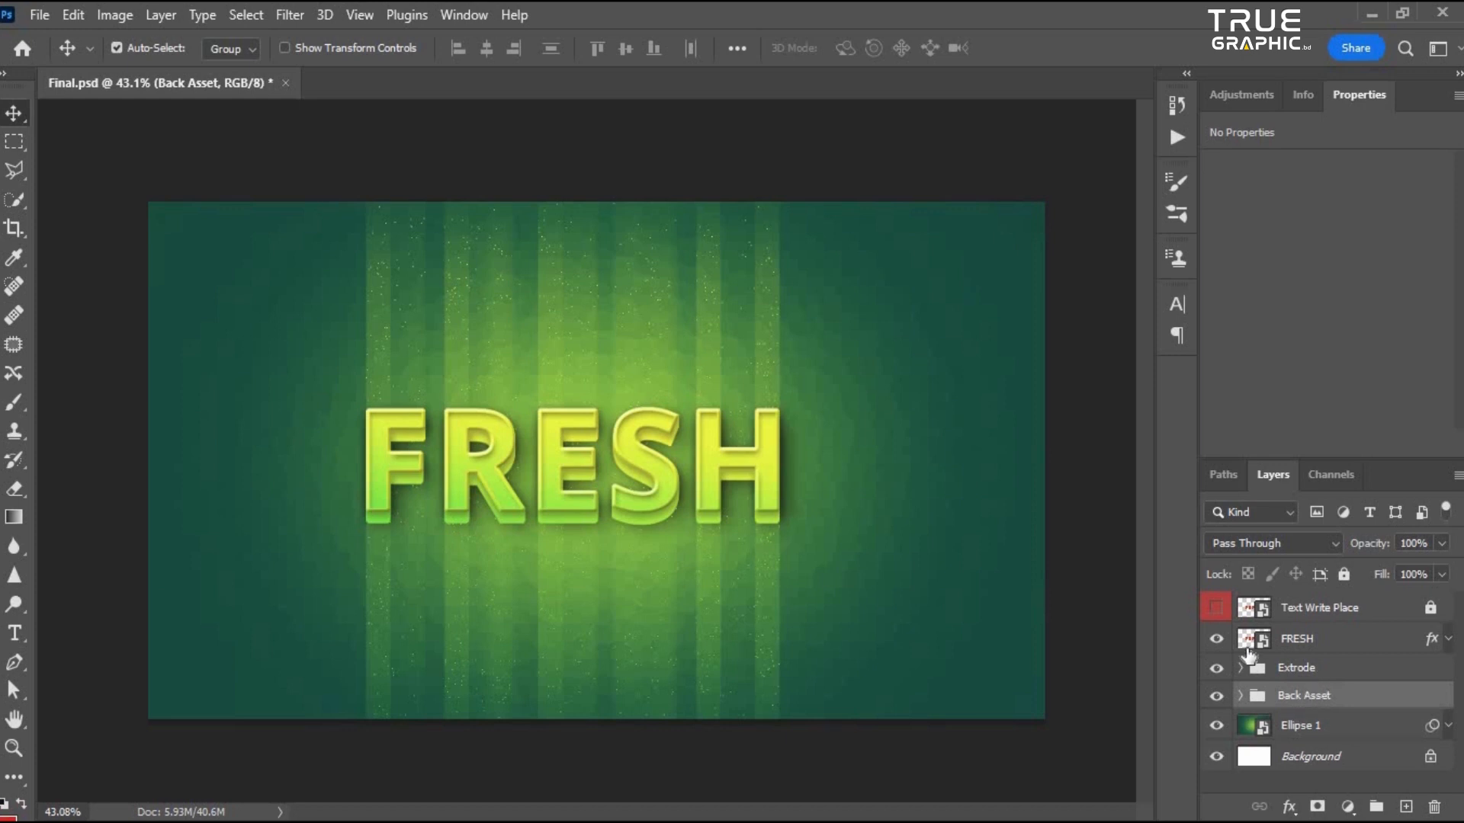
left_click(1299, 610)
scroll(414, 521, "up", 1)
scroll(516, 513, "down", 1)
scroll(523, 513, "up", 1)
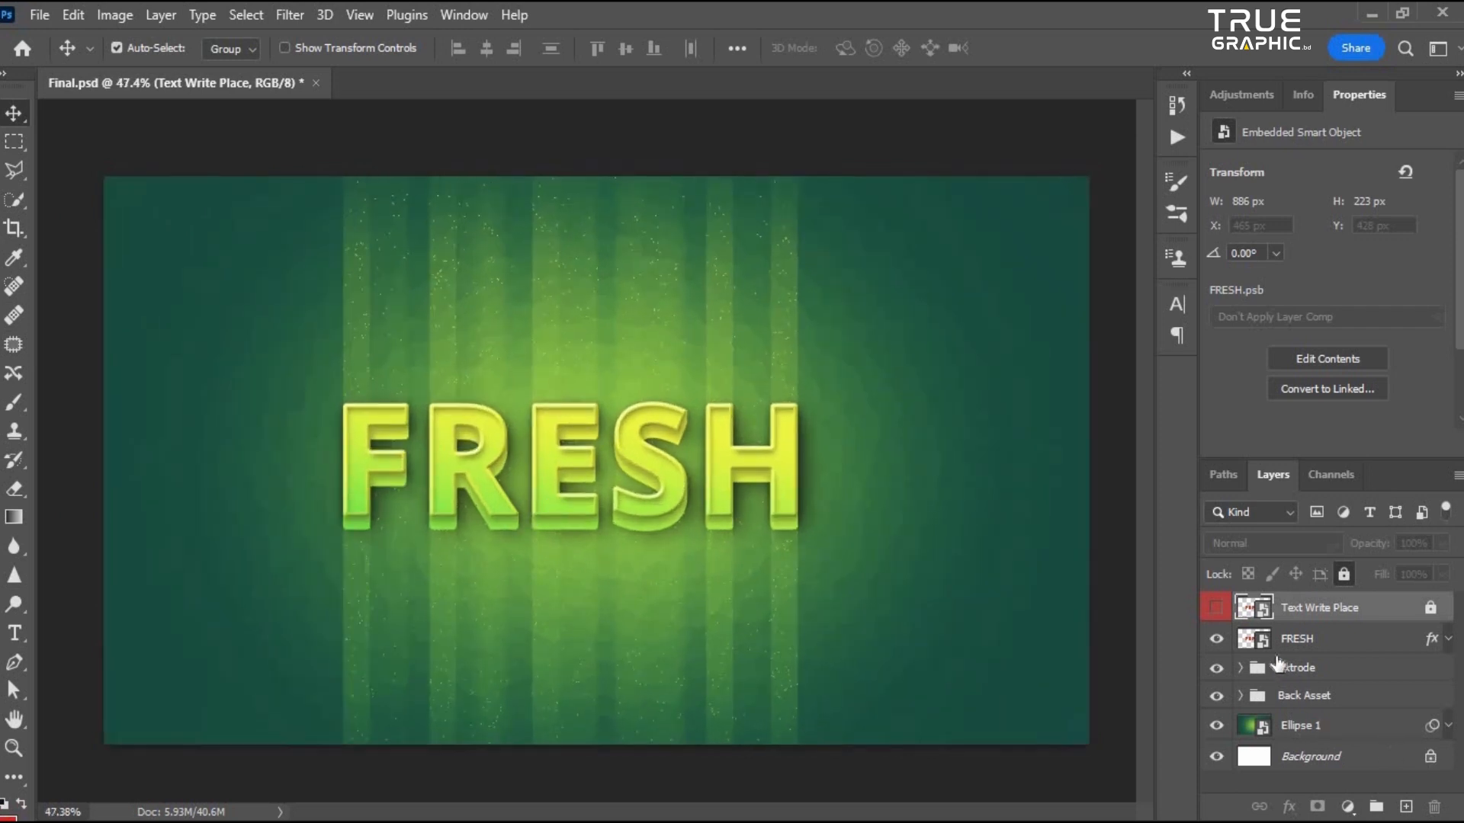
scroll(378, 480, "up", 2)
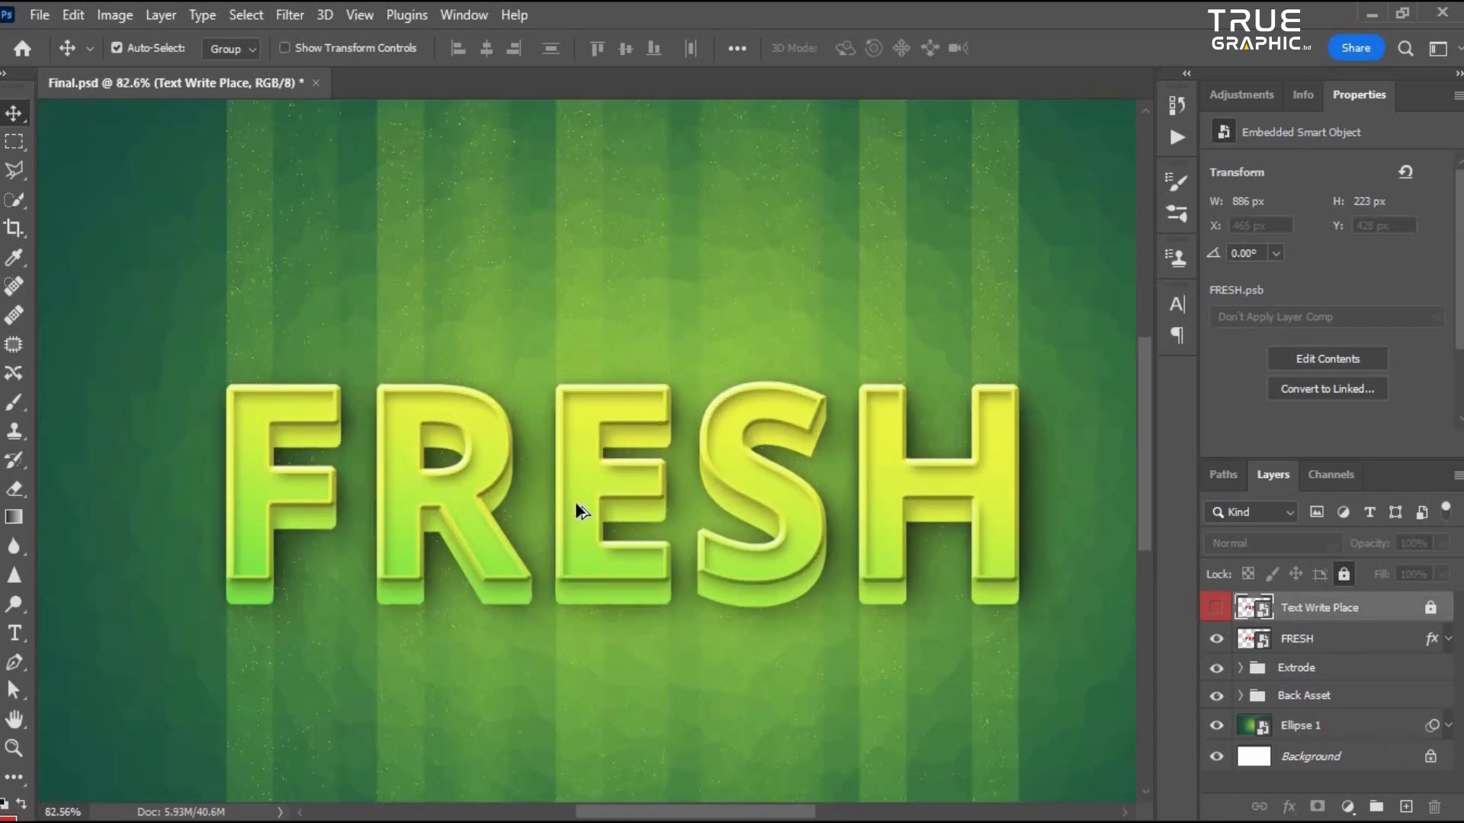
scroll(575, 506, "up", 2)
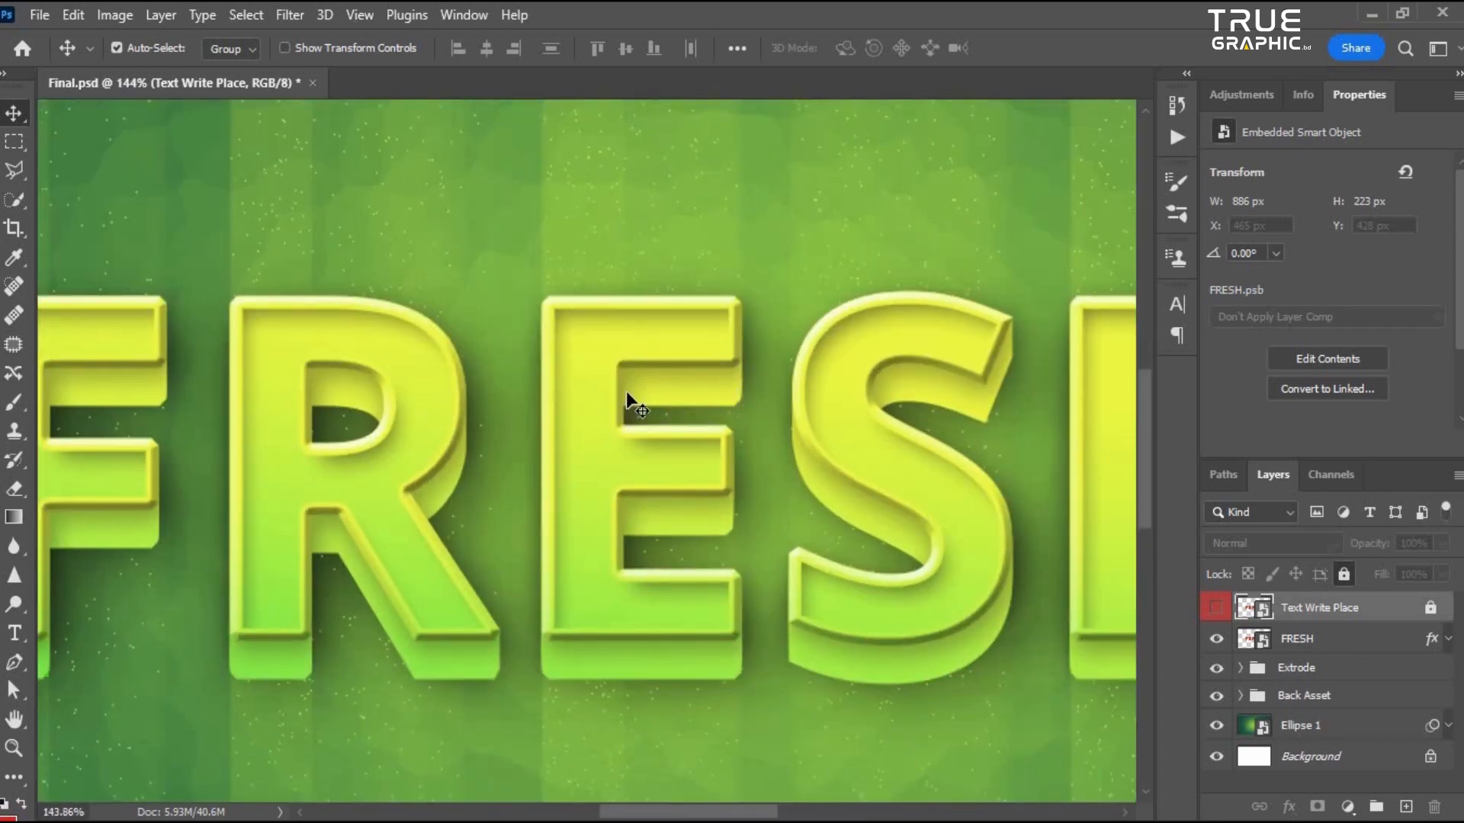
scroll(562, 490, "down", 2)
scroll(375, 434, "up", 1)
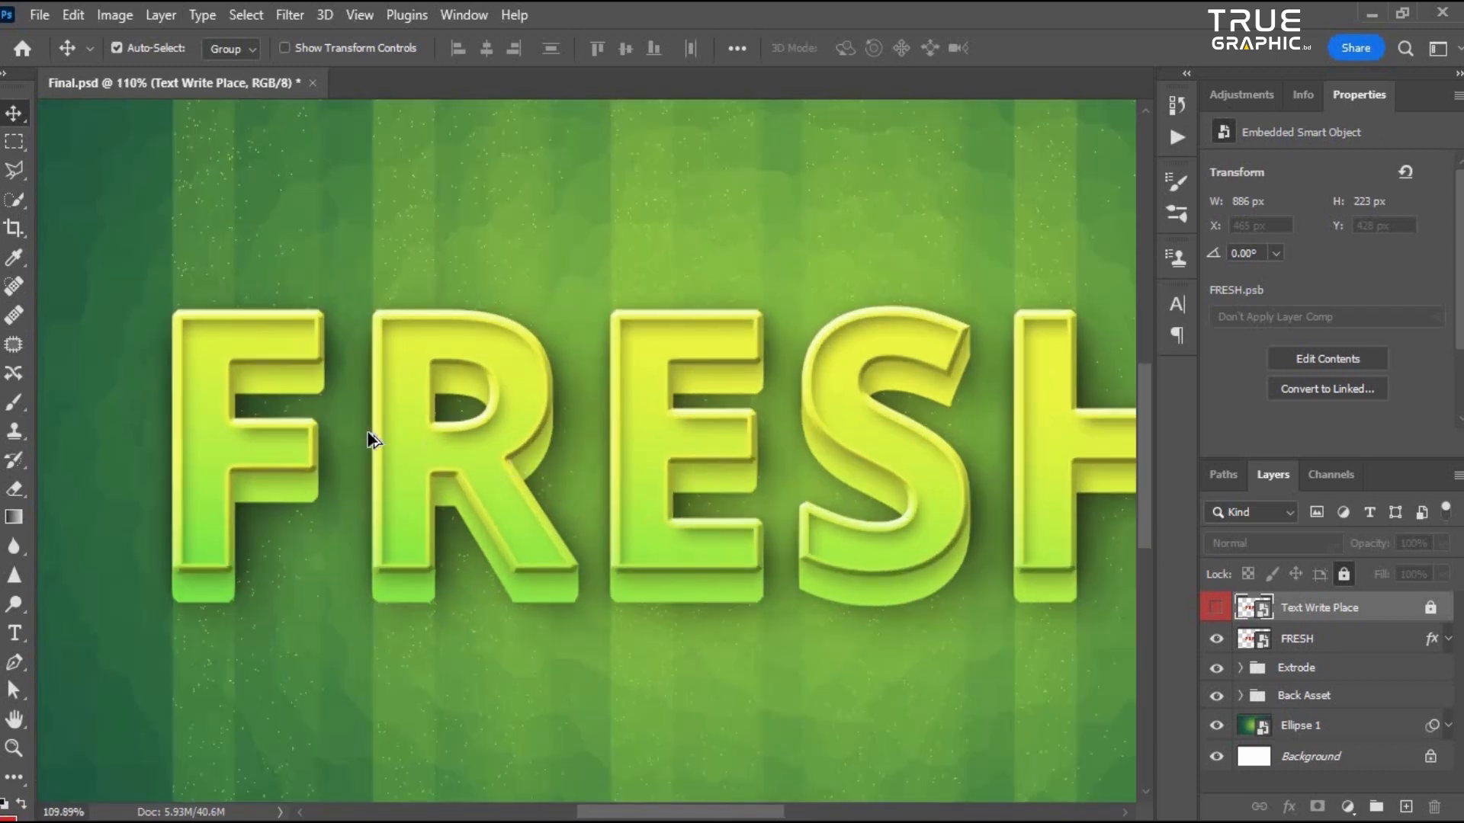
scroll(833, 458, "down", 1)
scroll(833, 457, "up", 1)
left_click_drag(671, 318, 506, 319)
scroll(779, 370, "down", 1)
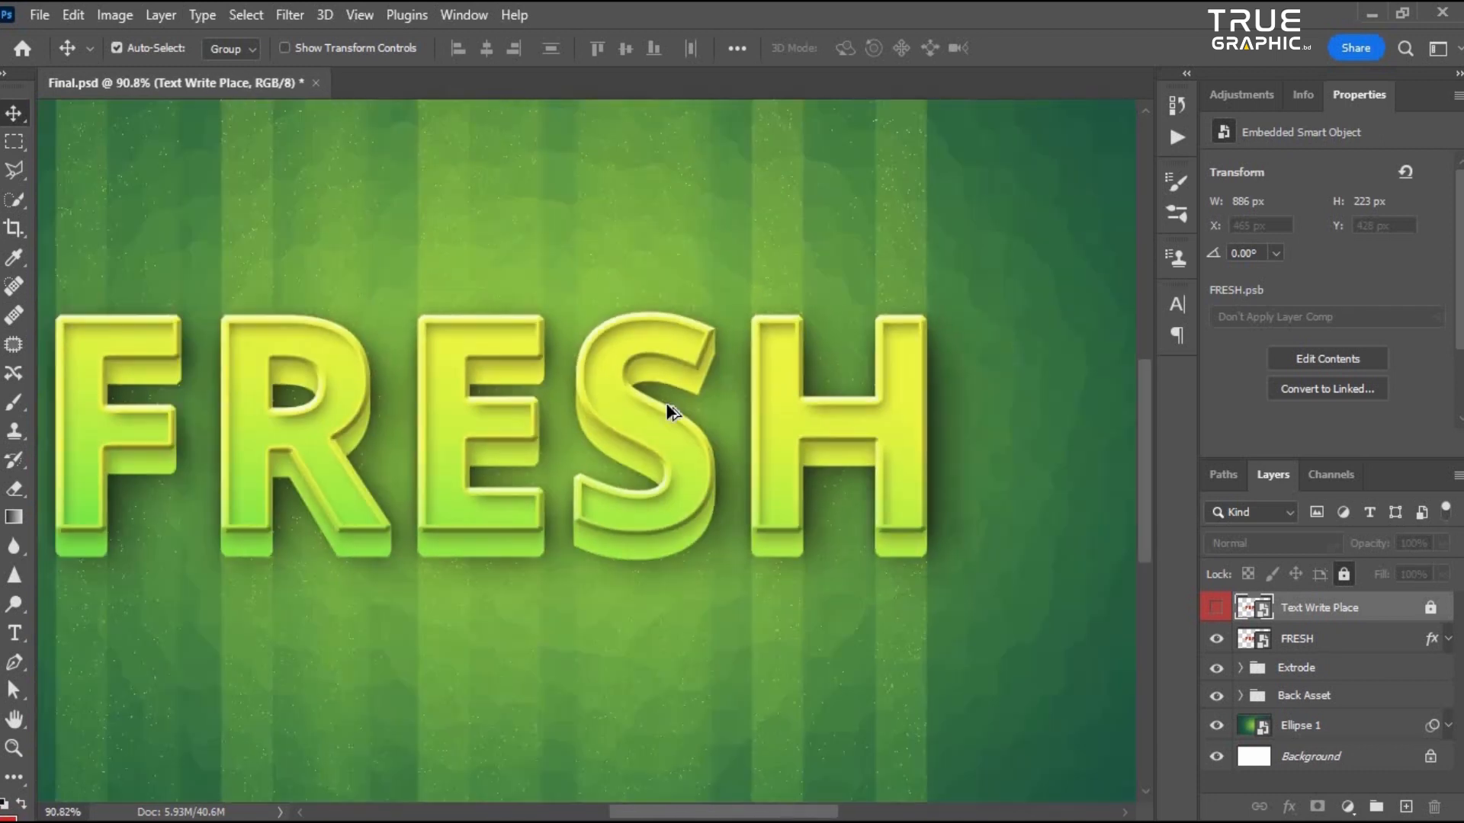
left_click_drag(1117, 544, 1211, 542)
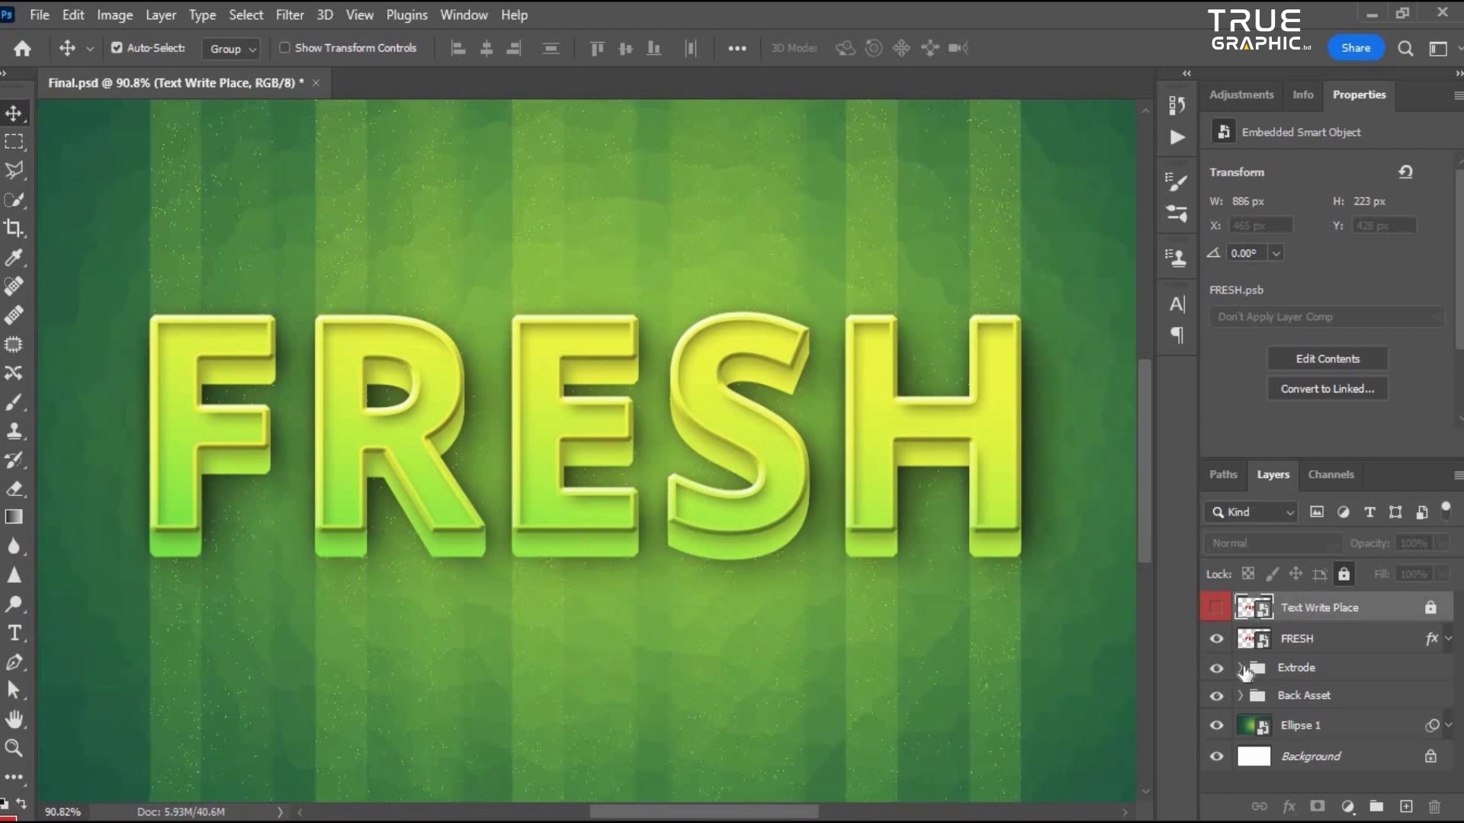
- Open the layer style of FRESH copy 12 inside the Extrode group and enable an Inner Shadow
left_click(1241, 668)
scroll(1346, 671, "down", 1)
scroll(1330, 698, "up", 1)
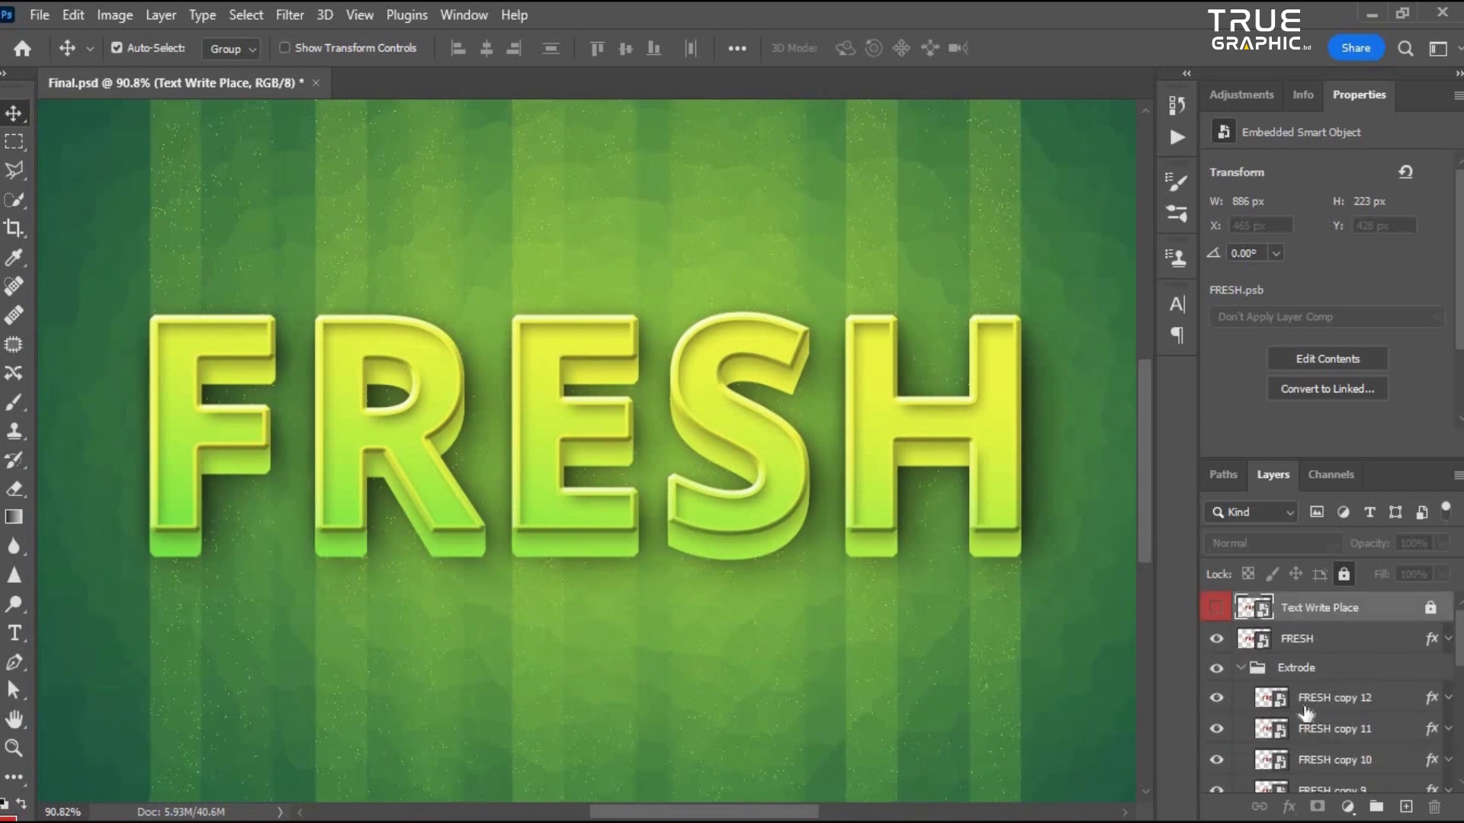
left_click(1342, 698)
left_click(1216, 700)
left_click(1216, 699)
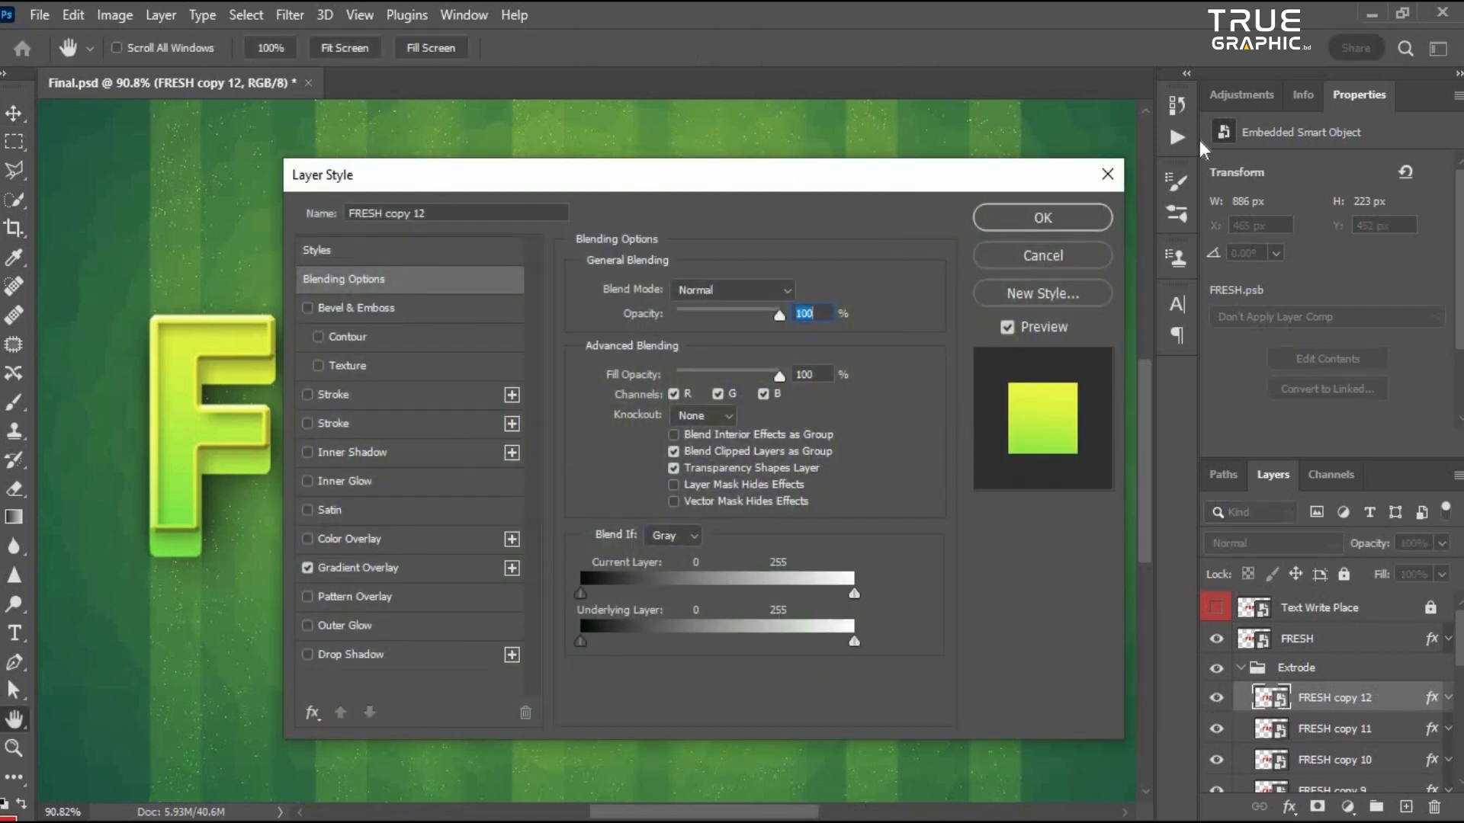
left_click_drag(396, 177, 869, 178)
left_click(875, 443)
left_click_drag(1122, 203, 1133, 213)
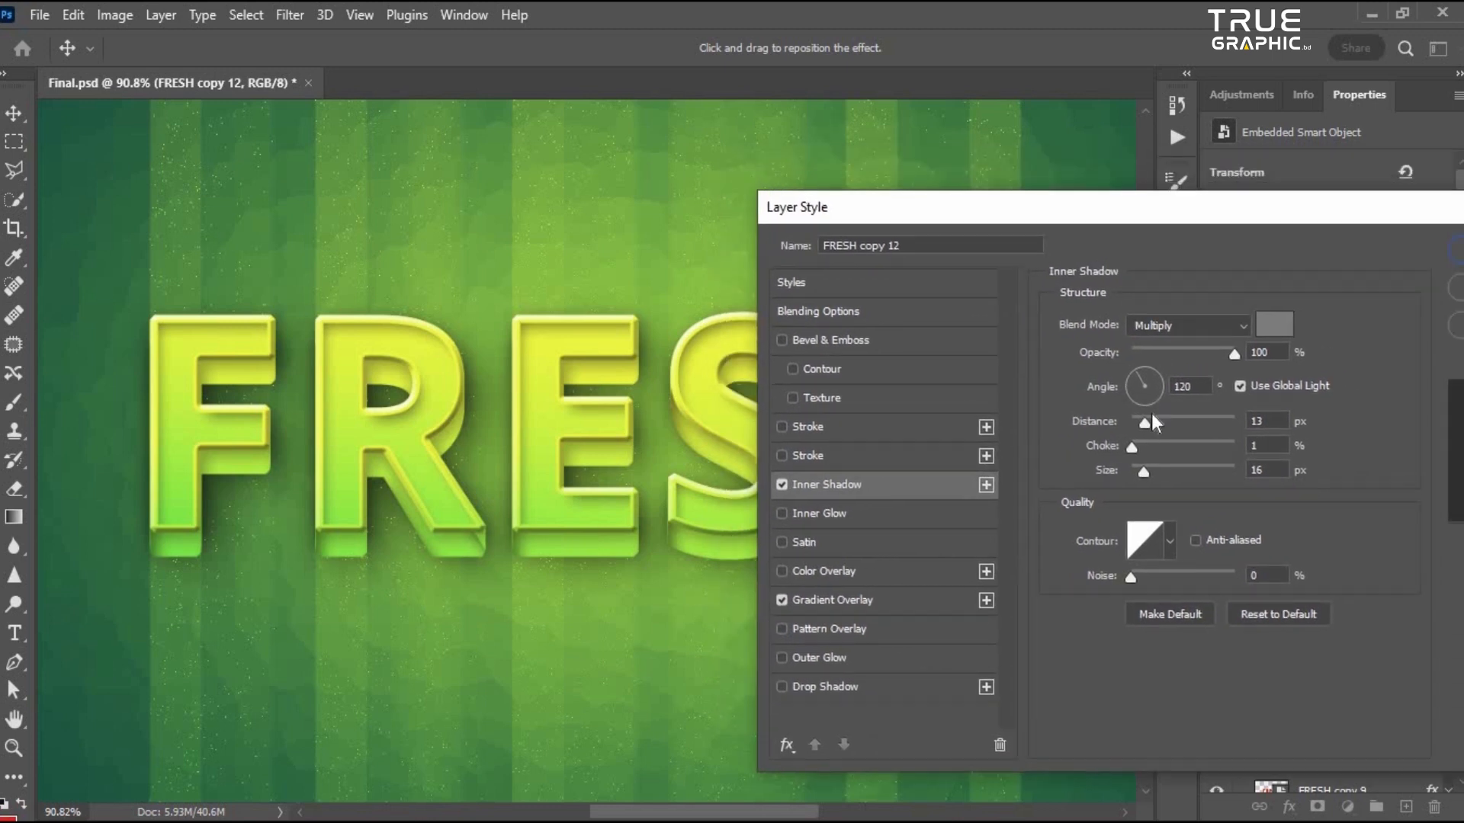
left_click(1151, 421)
left_click_drag(1020, 216, 1092, 240)
left_click_drag(1208, 506, 1214, 514)
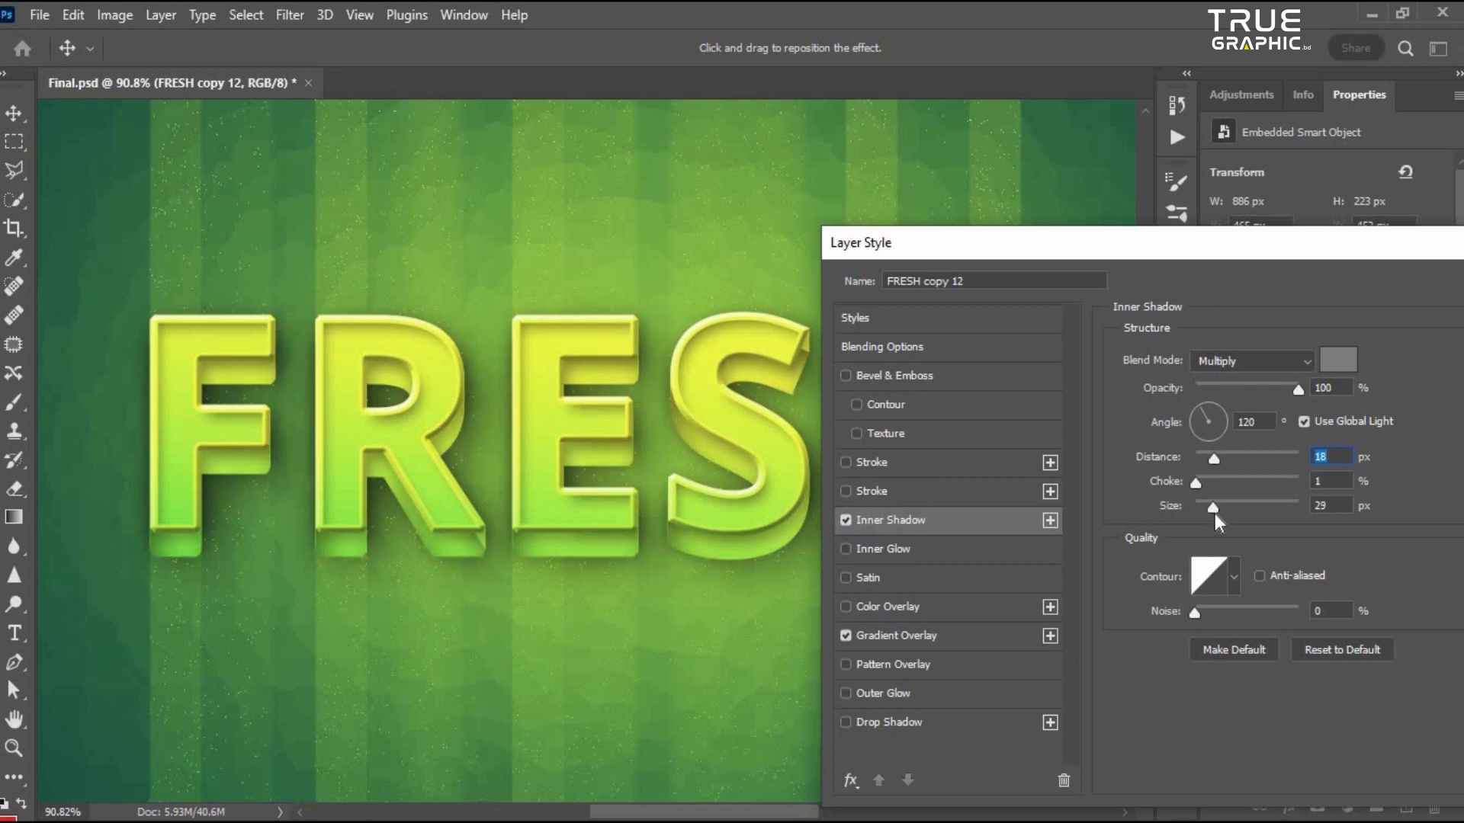
- Set the Inner Shadow color to orange ff9630
left_click(1331, 358)
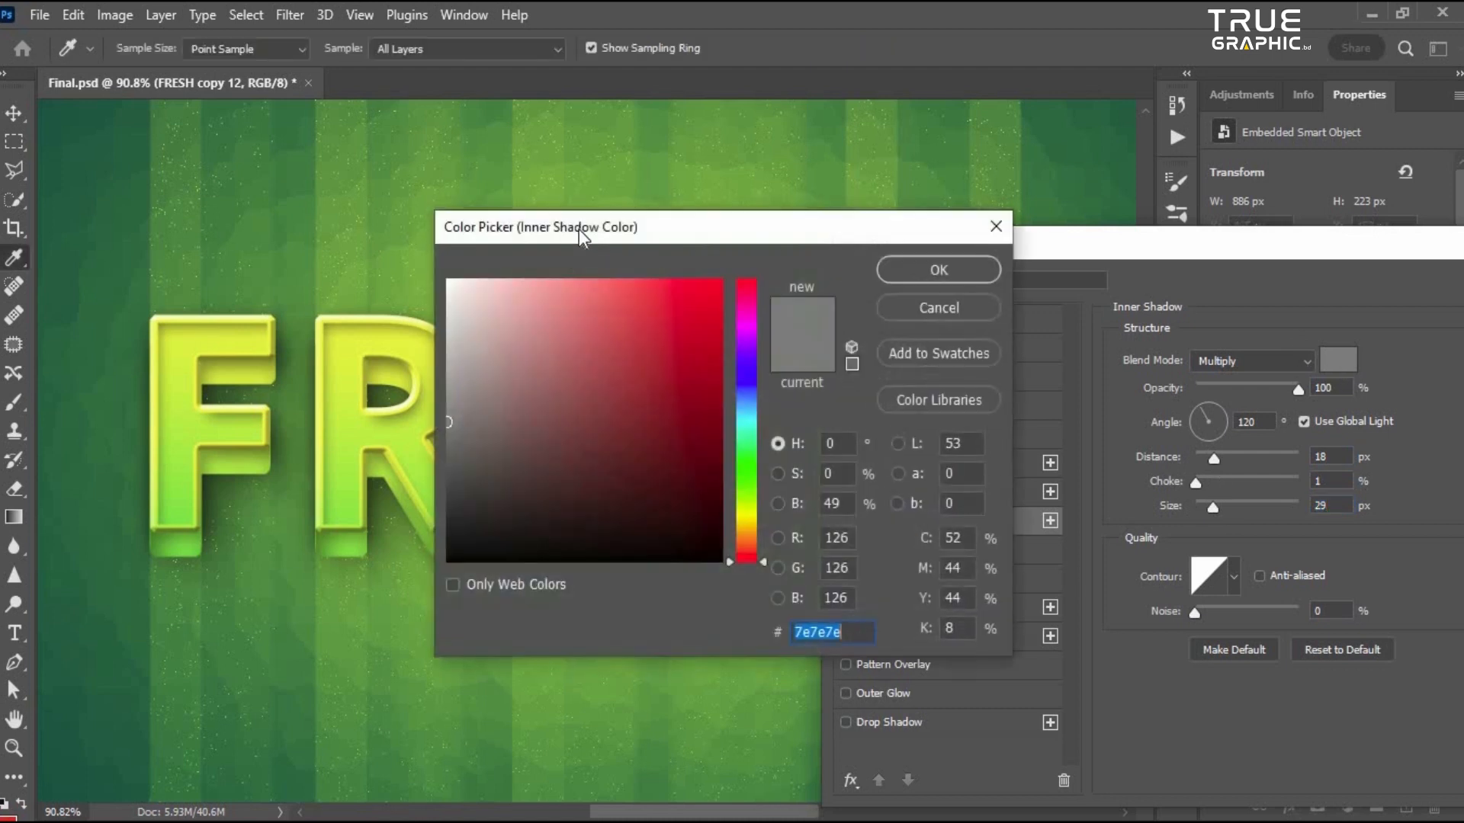
left_click_drag(945, 235, 1338, 246)
left_click(345, 341)
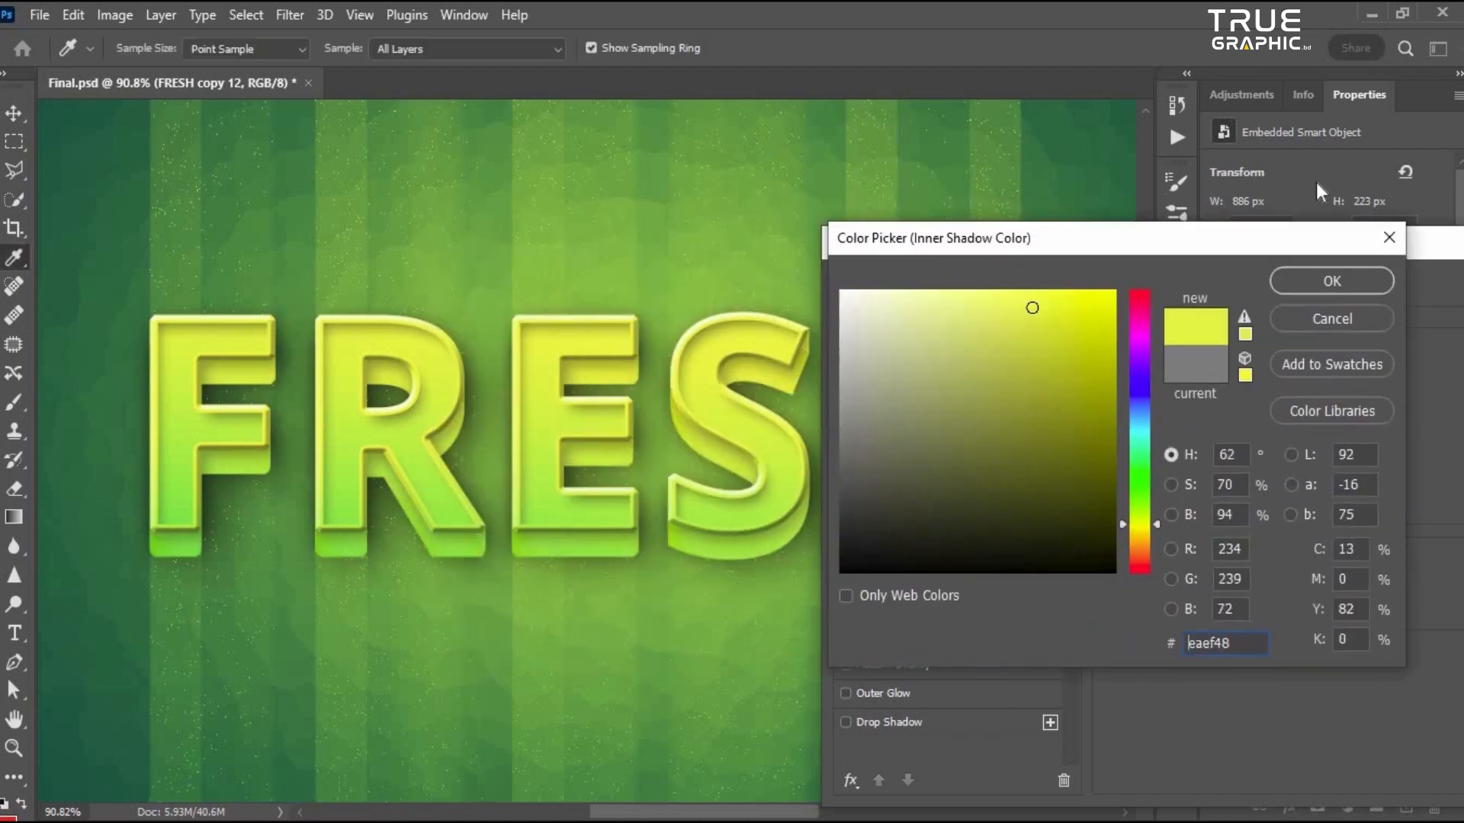
left_click_drag(1204, 243, 1235, 233)
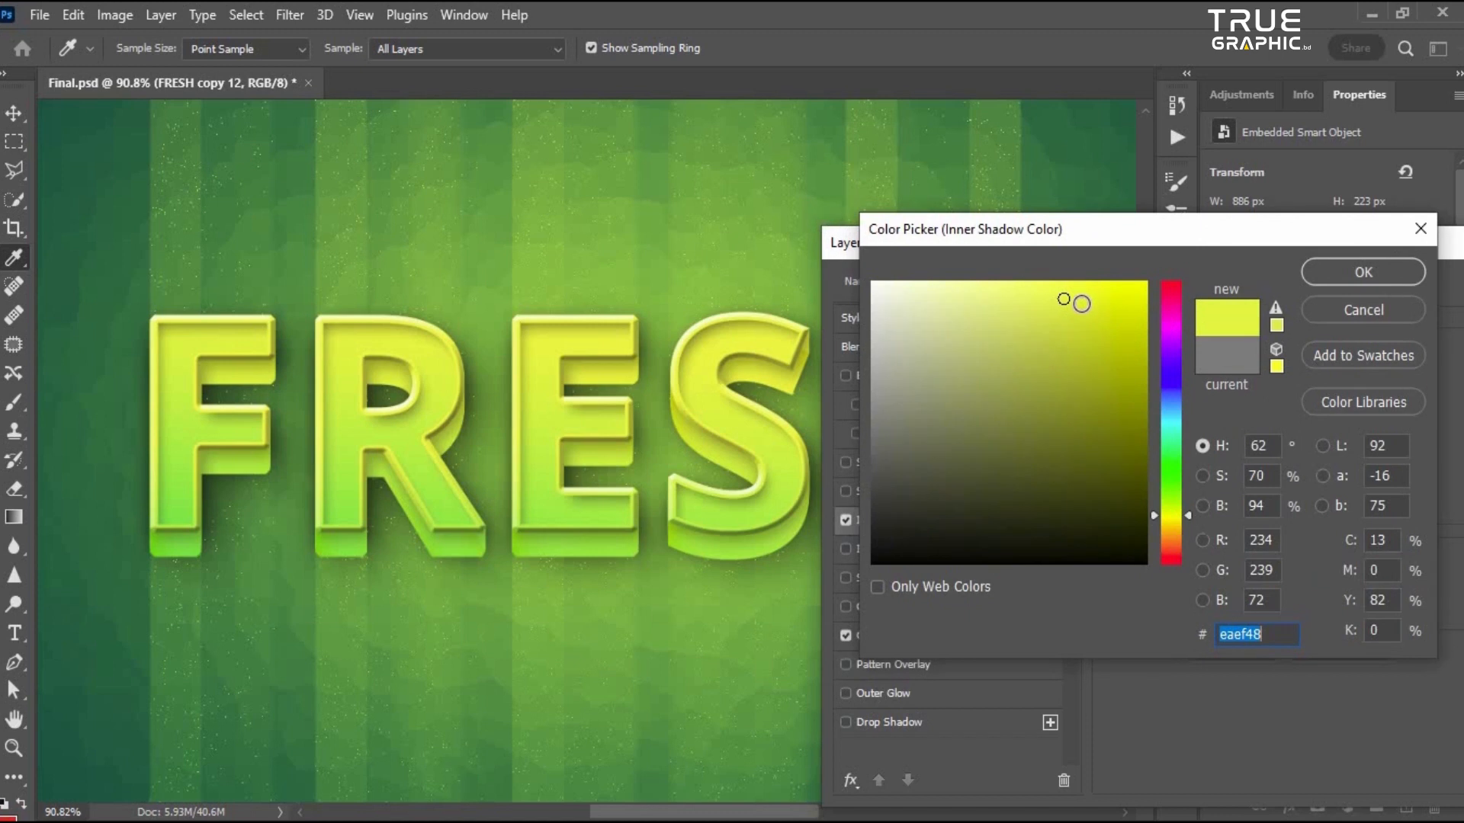
left_click_drag(1179, 520, 1183, 541)
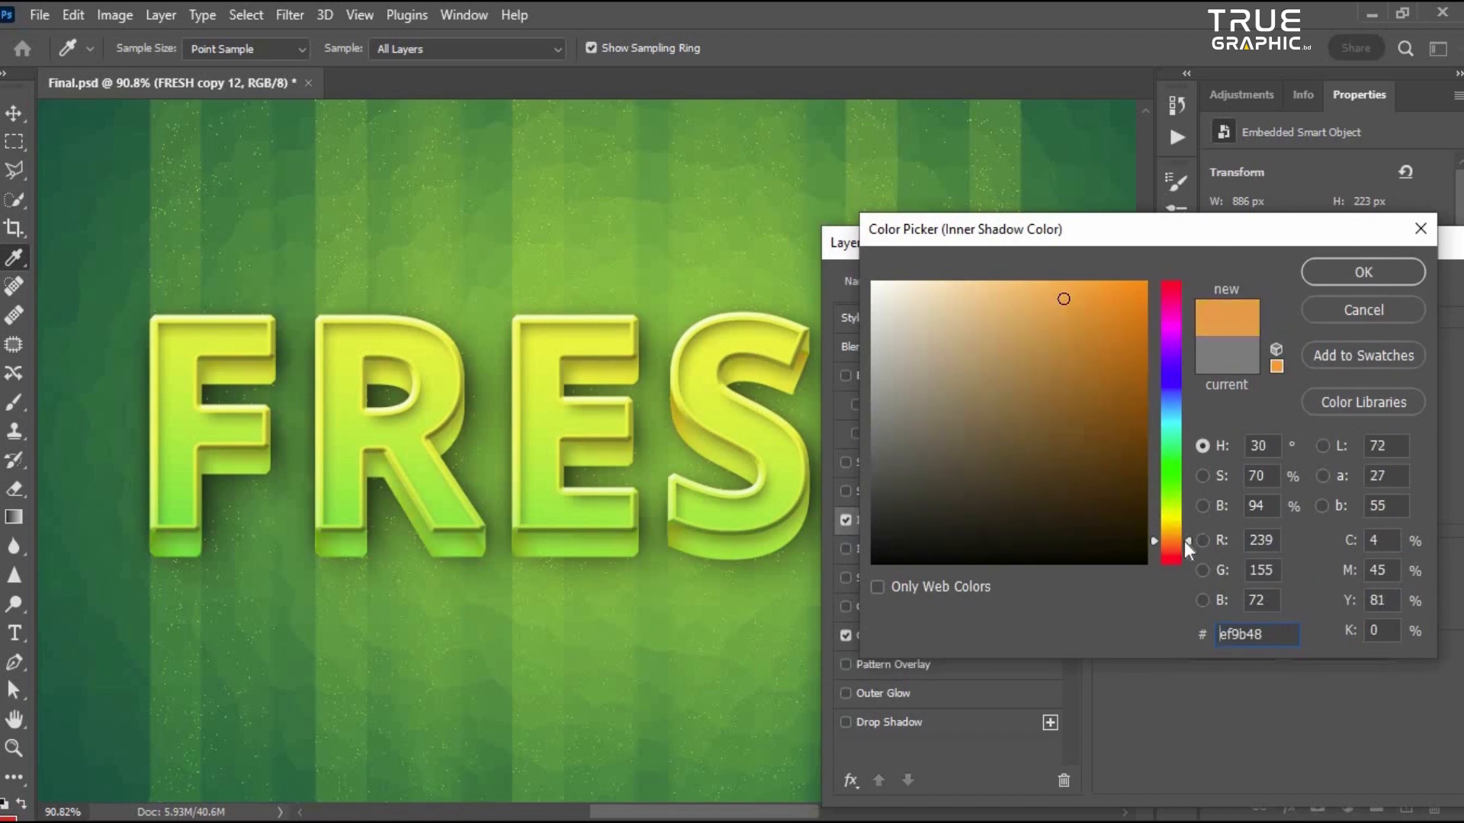
left_click_drag(1068, 301, 1093, 293)
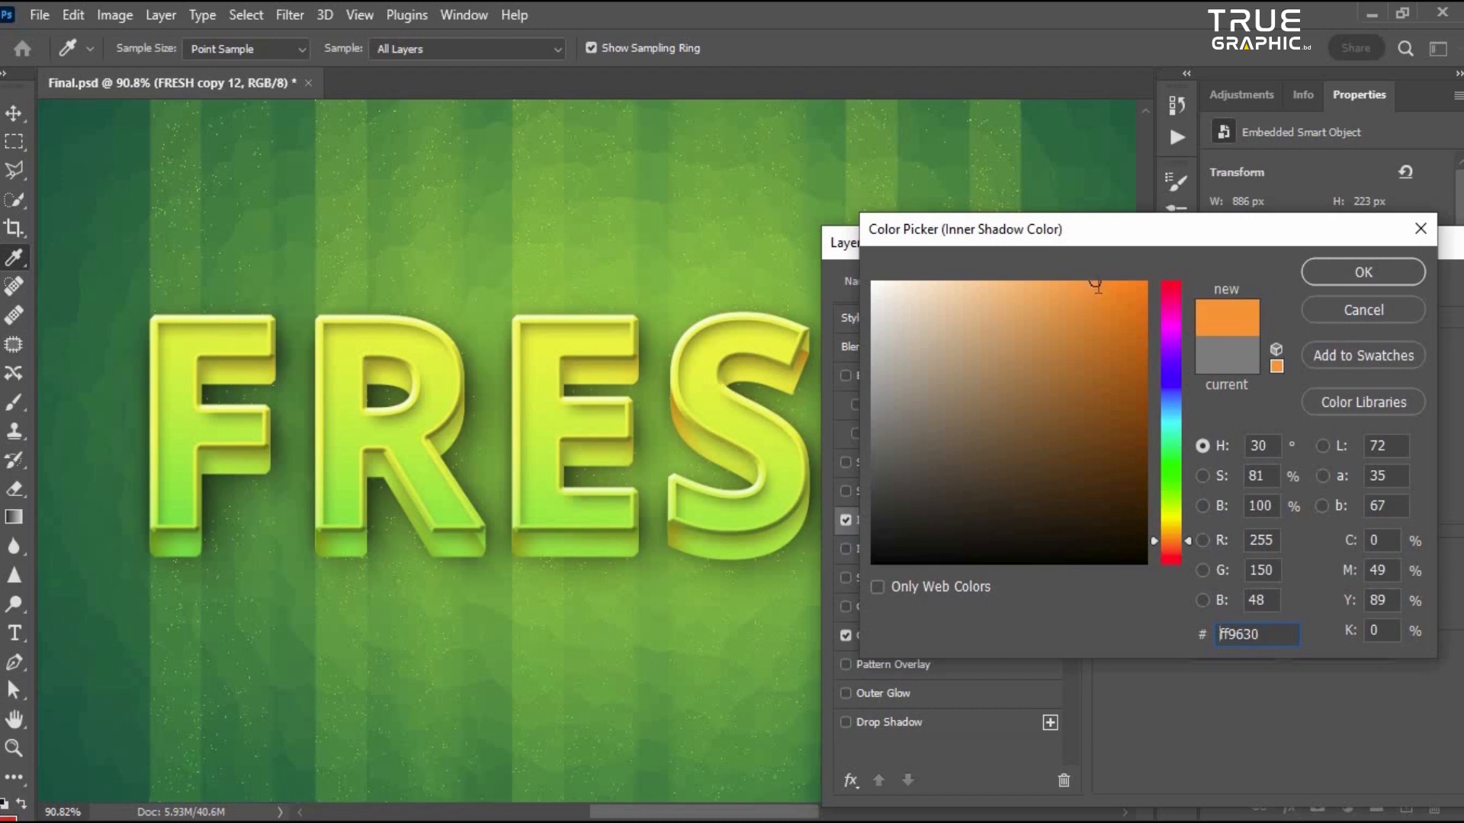
key("Return")
- Set the Inner Shadow distance to 29 px and size to 35 px, then apply the style
mouse_move(1214, 510)
left_mouse_down()
mouse_move(1229, 505)
mouse_move(1214, 510)
left_mouse_up()
left_click_drag(1214, 458, 1216, 510)
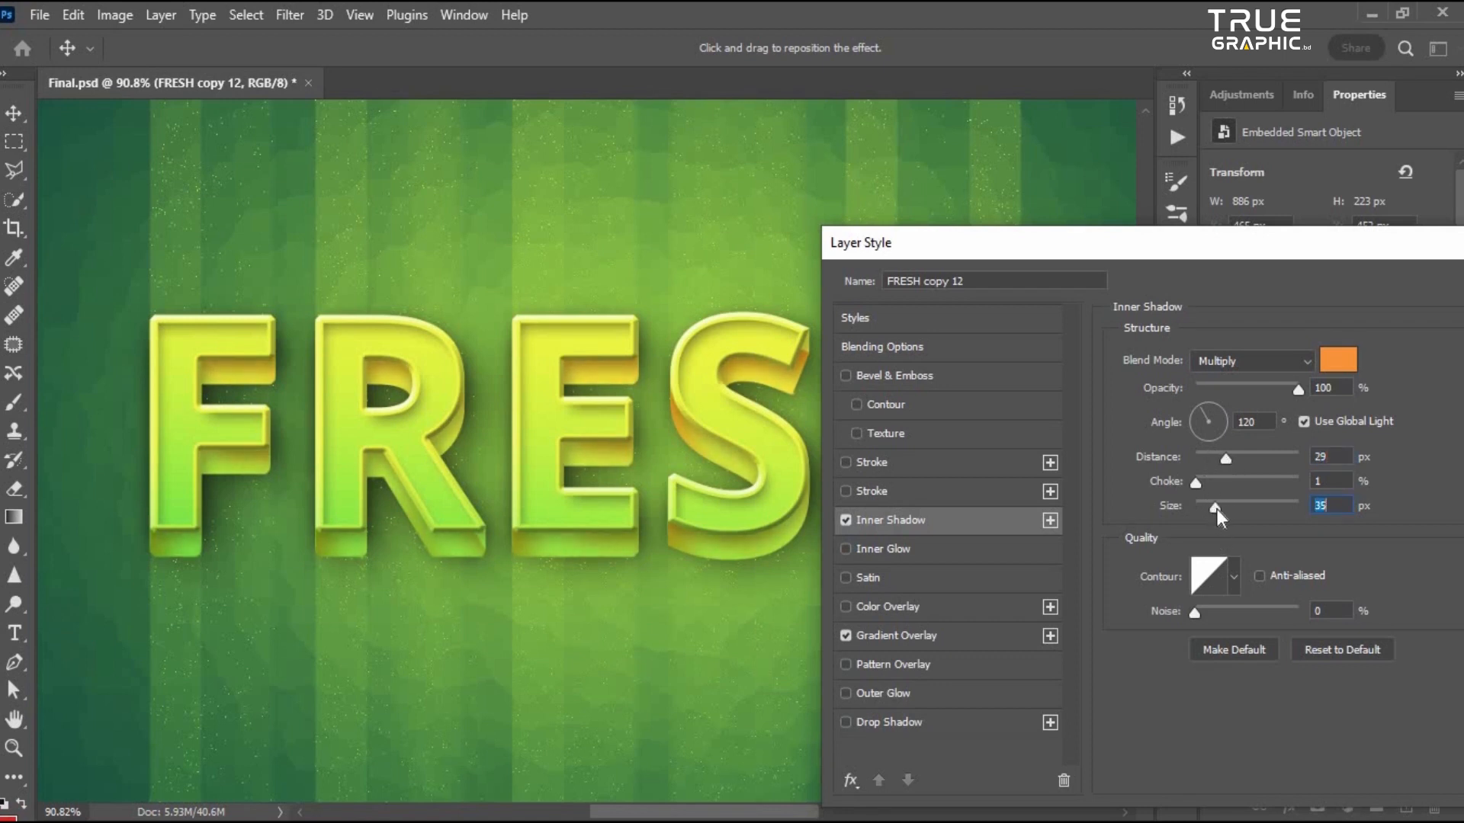
left_click_drag(1195, 253, 1004, 252)
left_click(1340, 288)
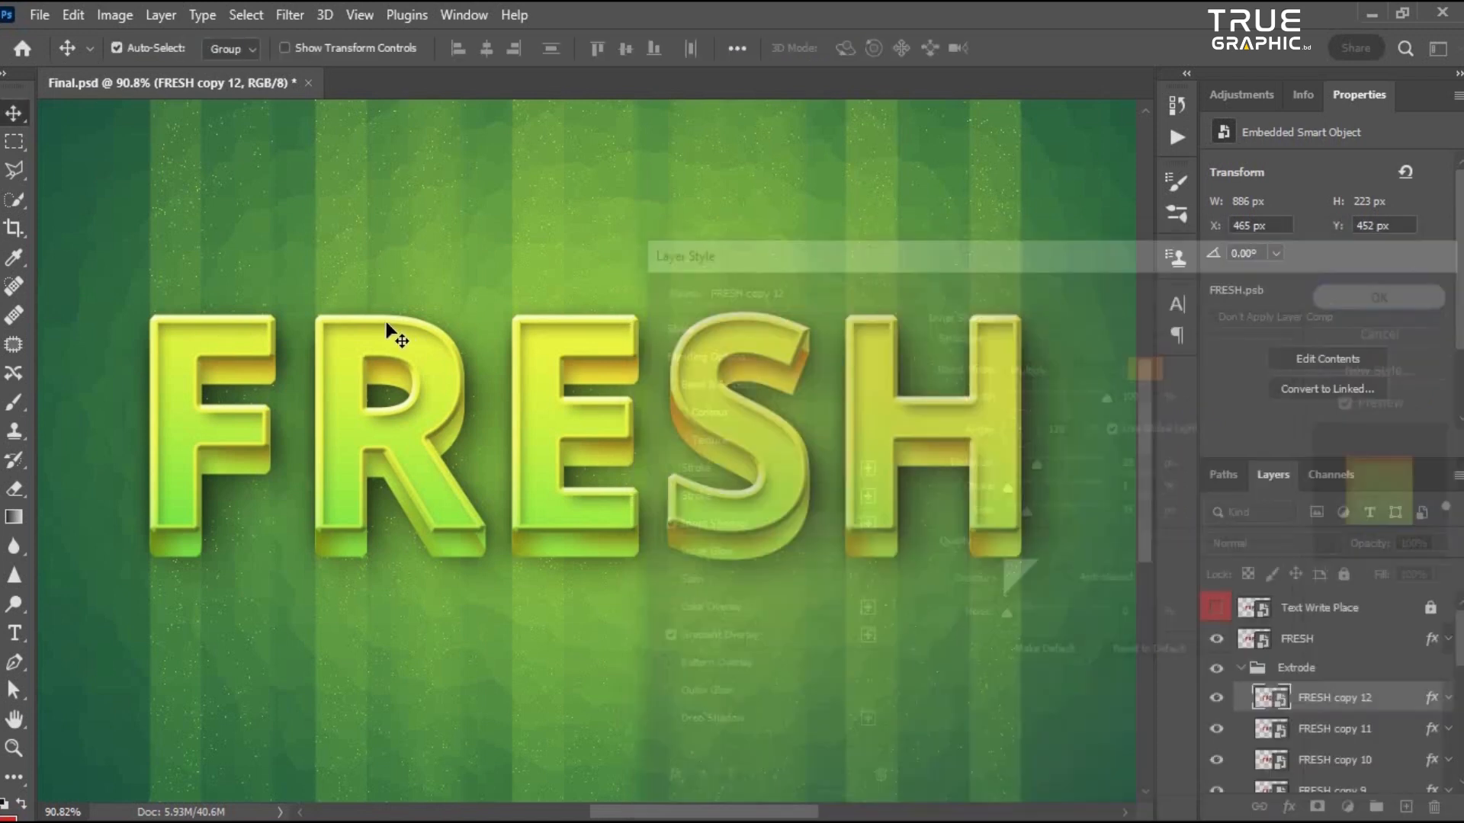
- Zoom around the canvas to examine the finished text effect and select the Text Write Place layer
scroll(456, 413, "down", 1)
scroll(484, 452, "up", 4)
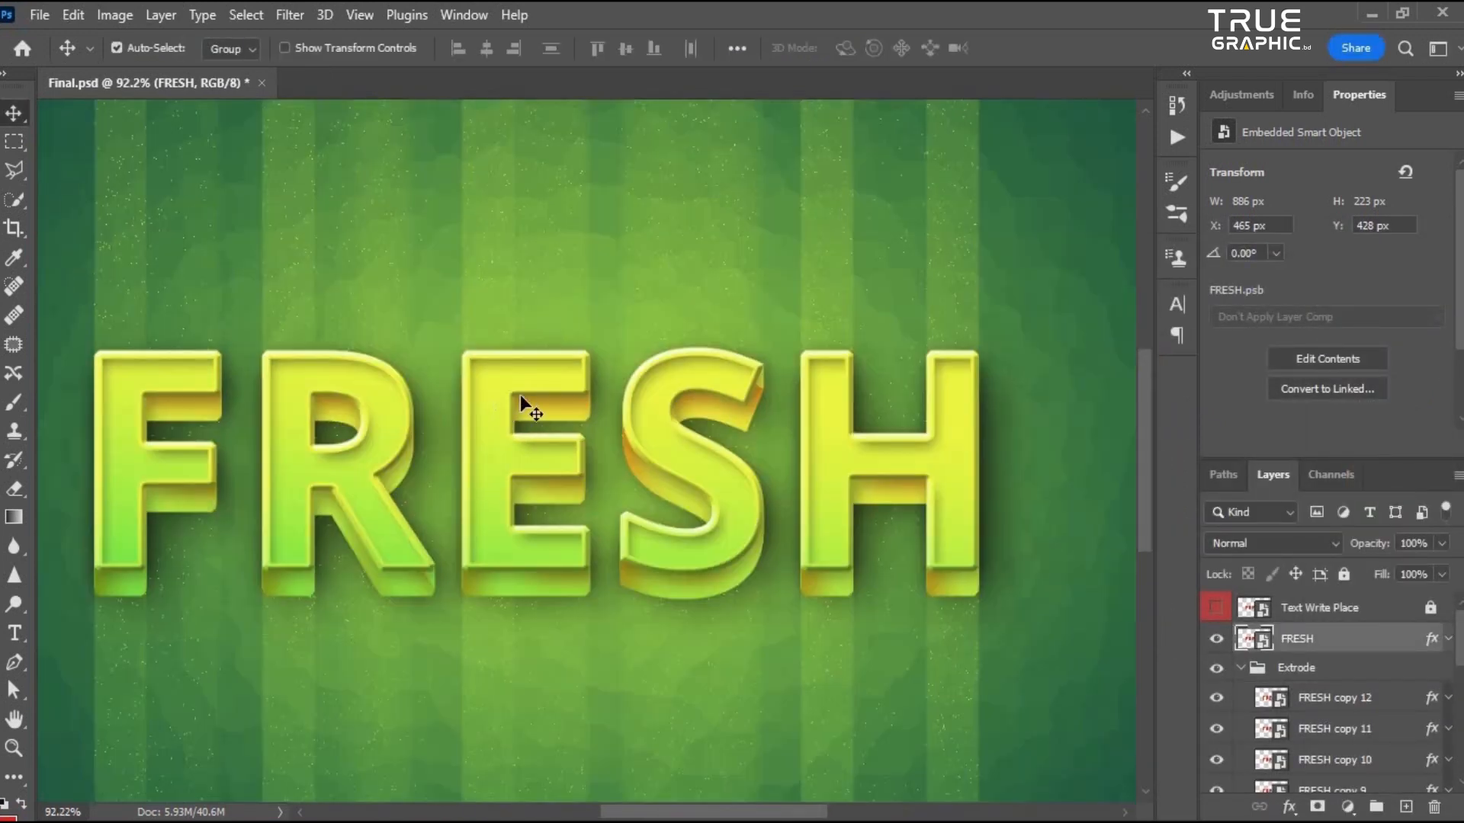
scroll(559, 399, "down", 4)
scroll(621, 448, "up", 3)
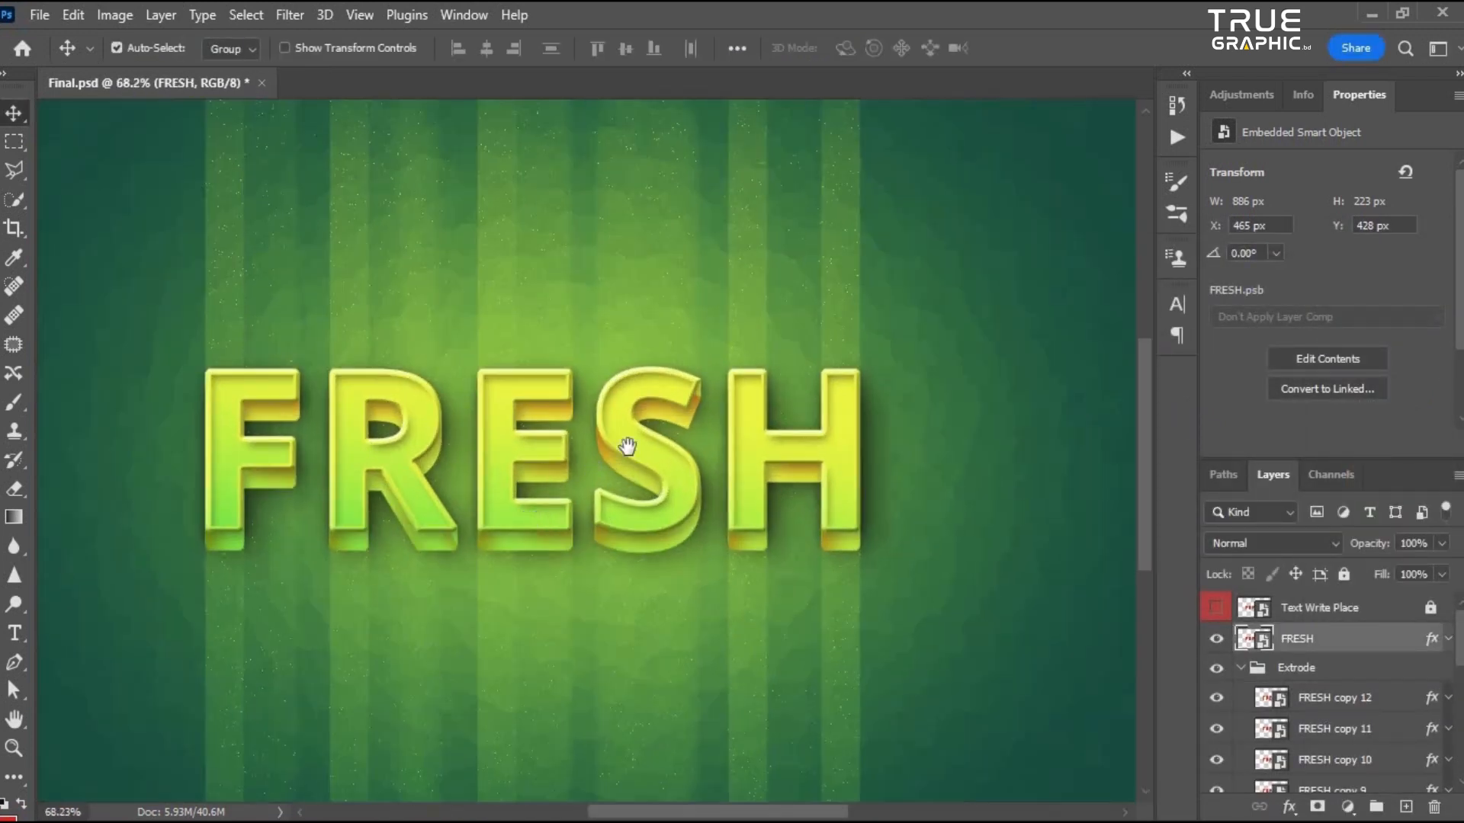
scroll(632, 443, "down", 3)
scroll(670, 496, "up", 2)
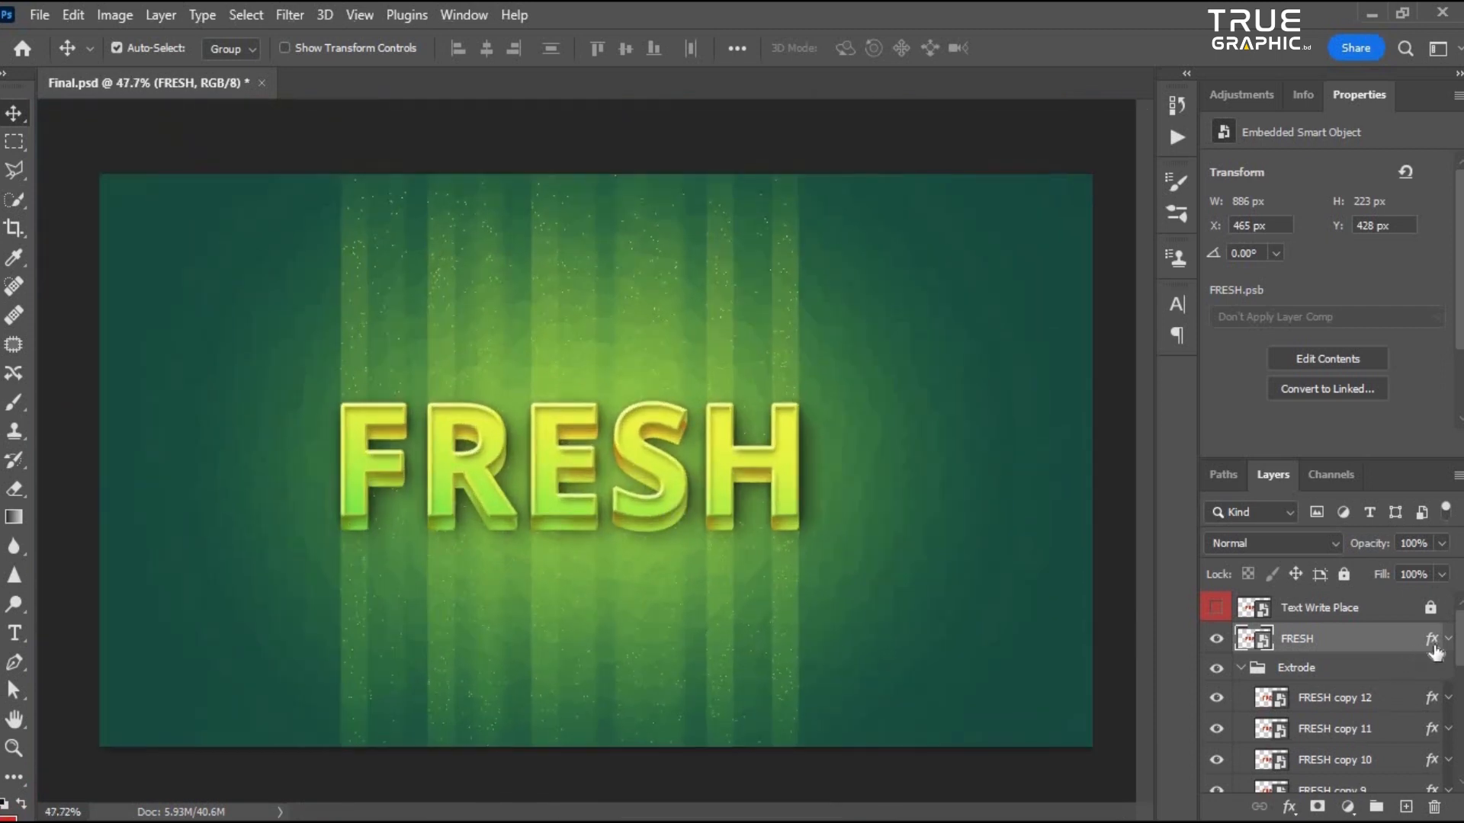
scroll(489, 568, "down", 1)
scroll(487, 551, "up", 2)
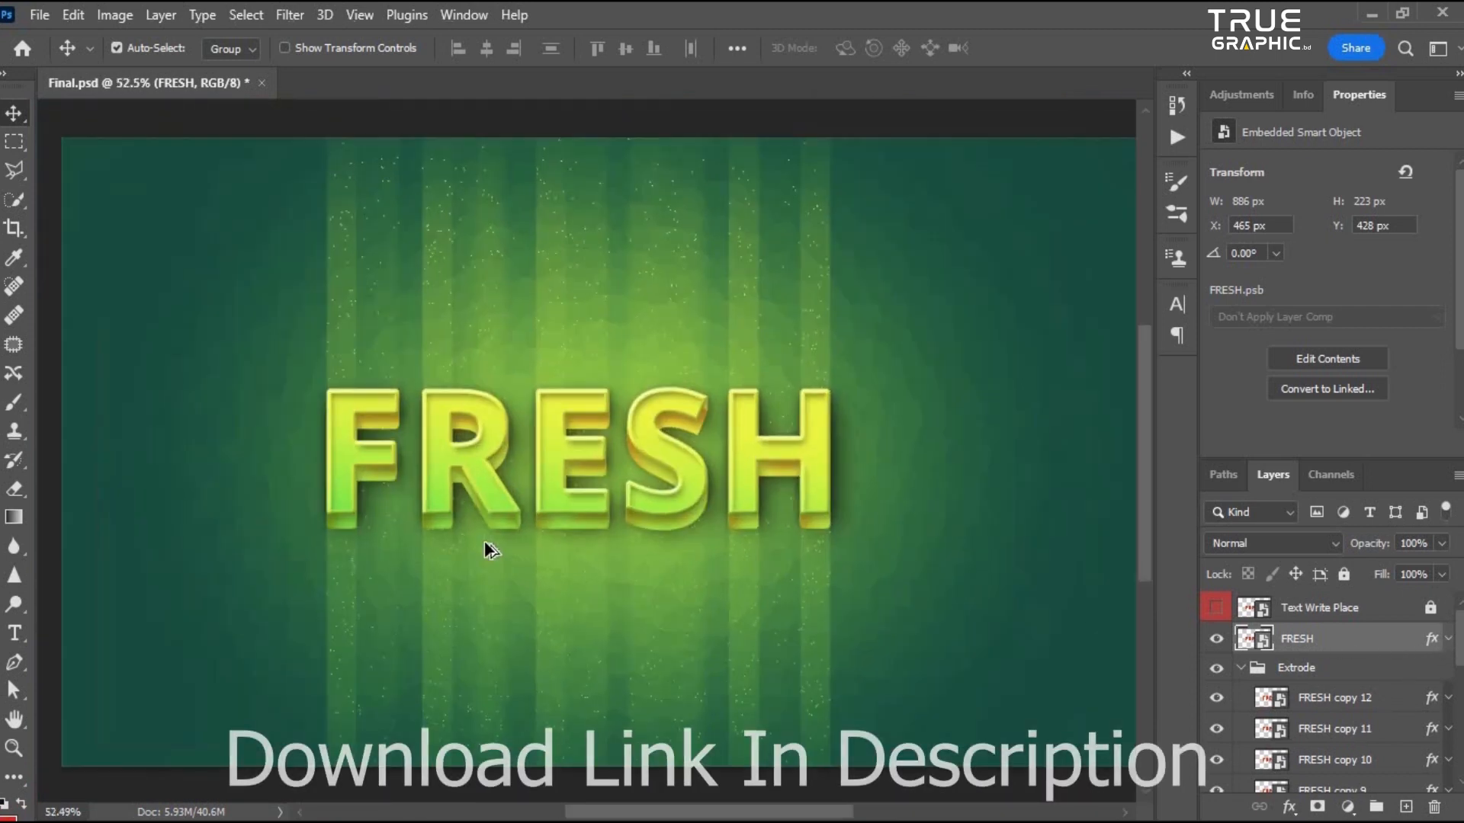
scroll(456, 537, "down", 3)
scroll(610, 538, "up", 1)
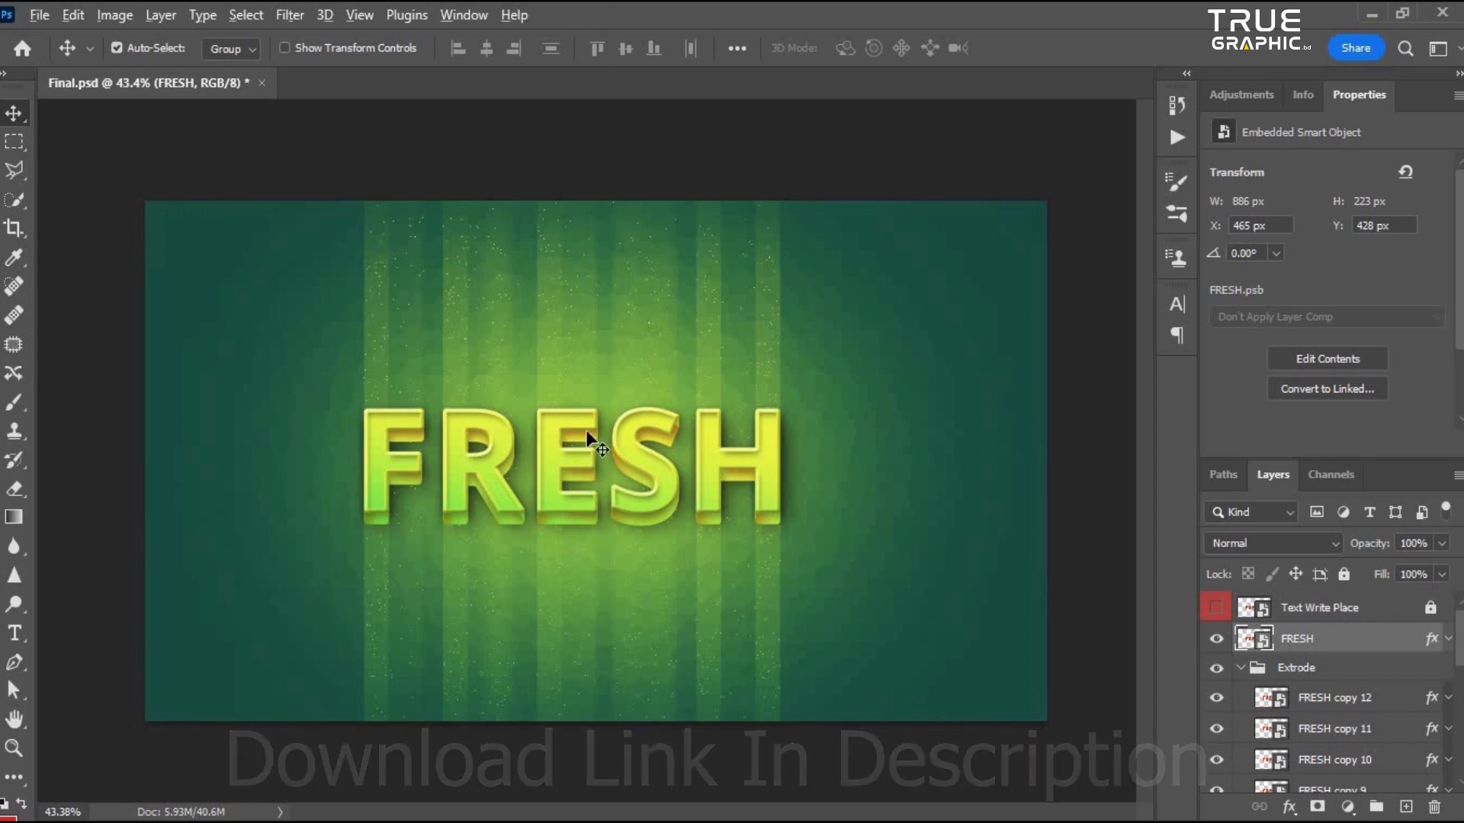
scroll(557, 503, "up", 1)
scroll(638, 686, "up", 1)
scroll(310, 435, "down", 3)
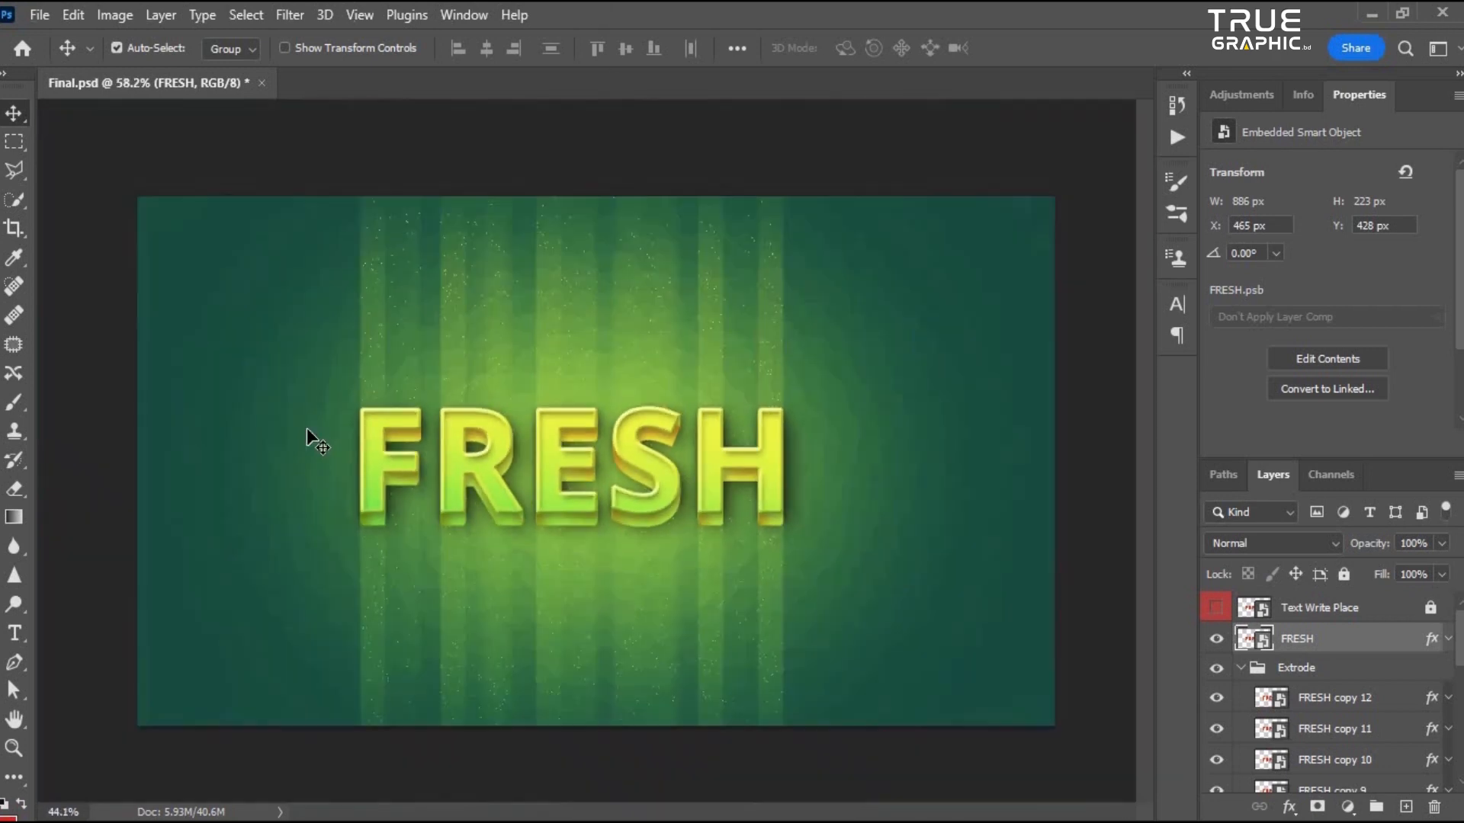
scroll(553, 487, "up", 1)
scroll(614, 457, "down", 1)
left_click(1288, 616)
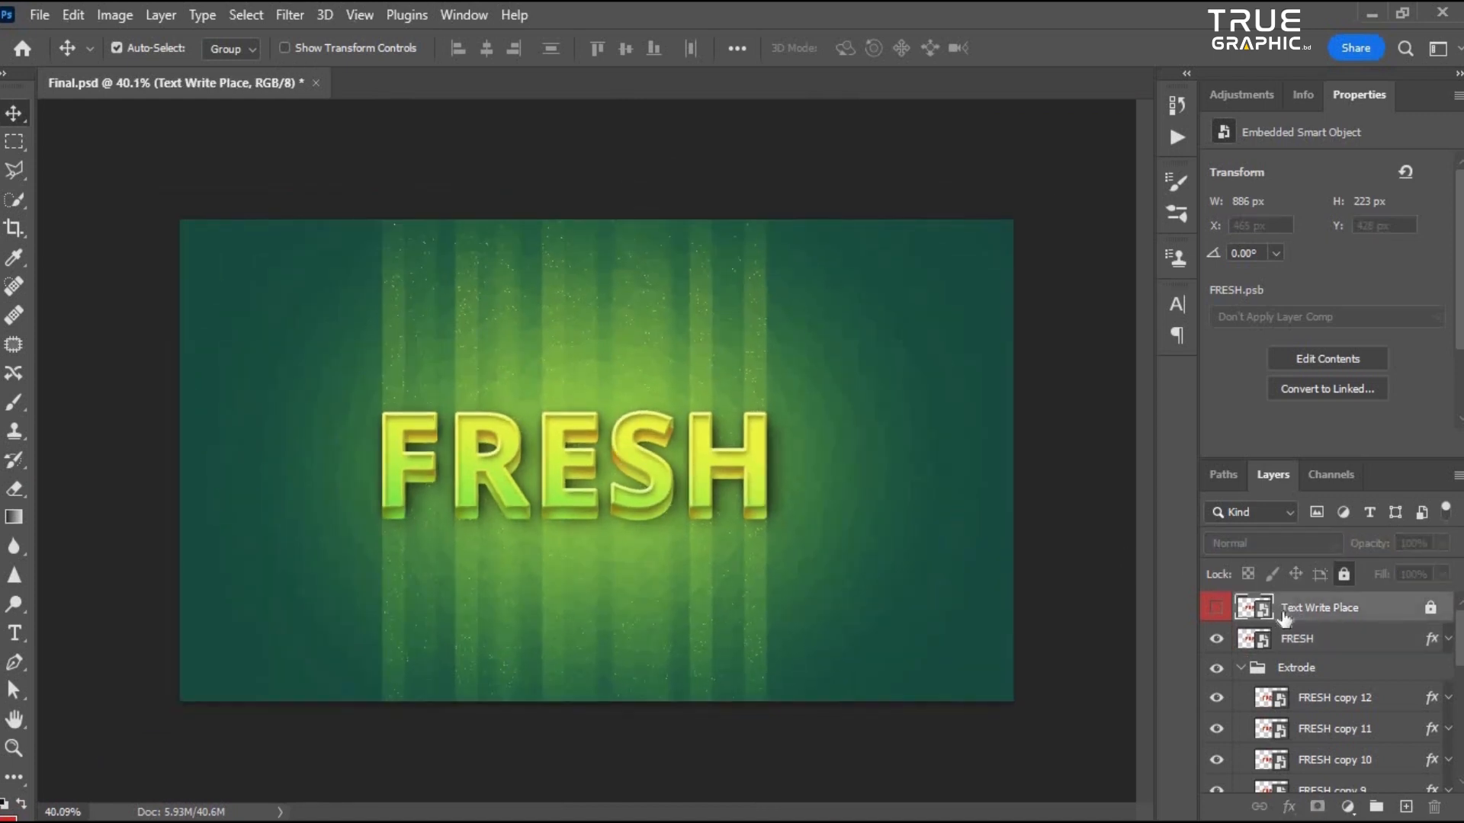
left_click(1431, 610)
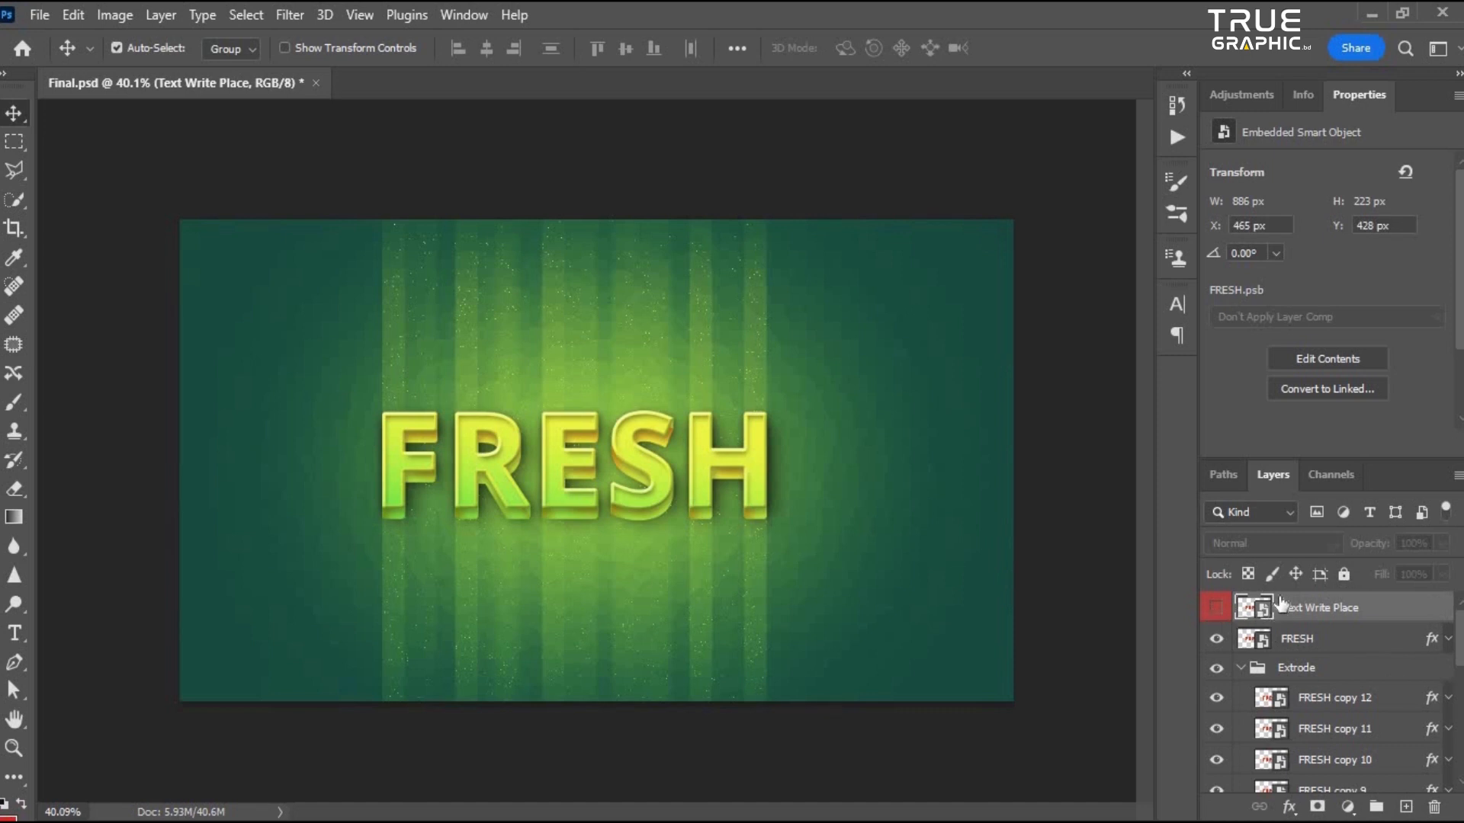
- Open the contents of the Text Write Place smart object and float the FRESH.psb window over the main canvas
double_click(1261, 610)
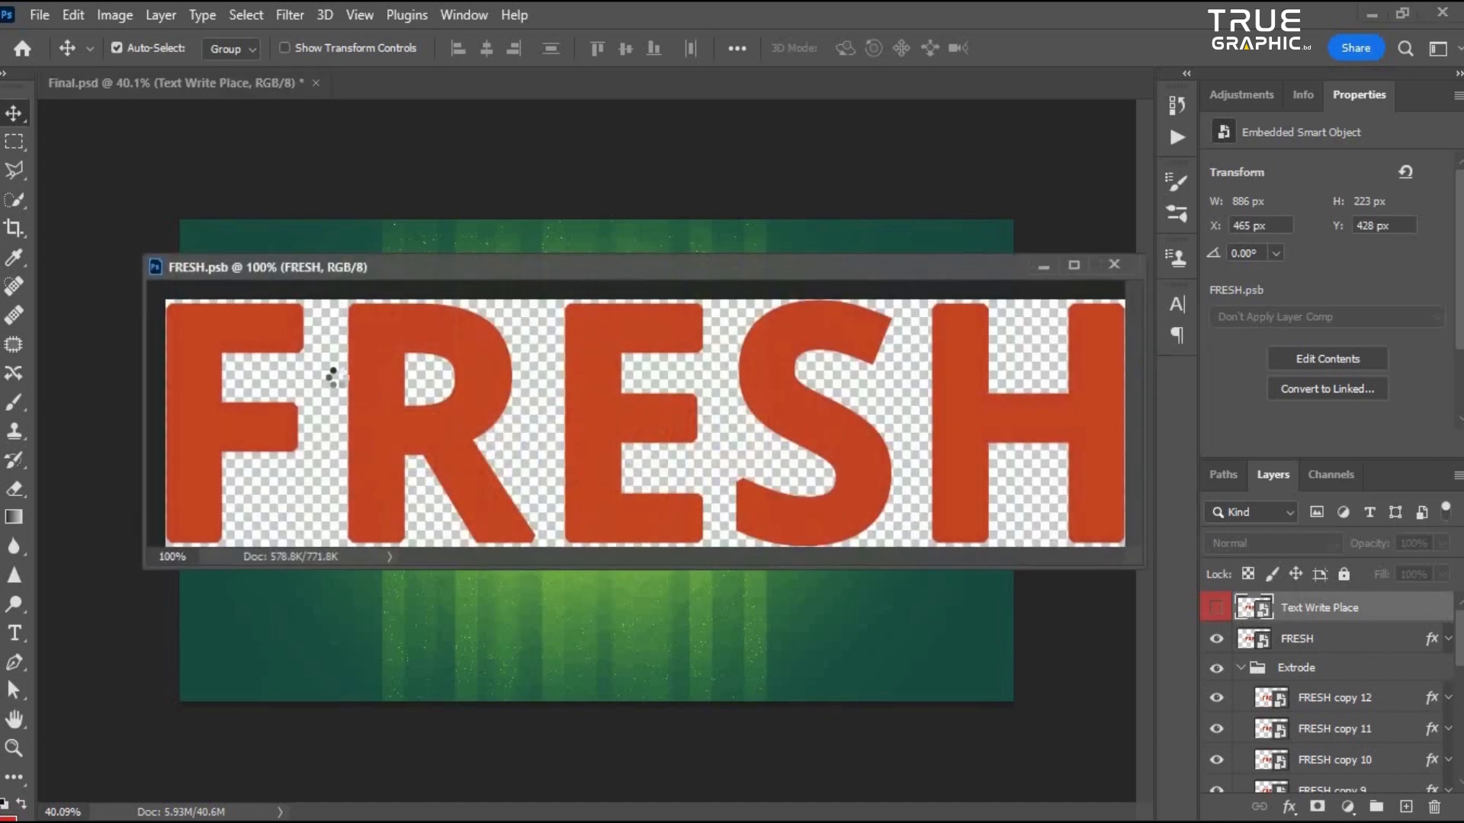
left_click_drag(591, 253, 549, 87)
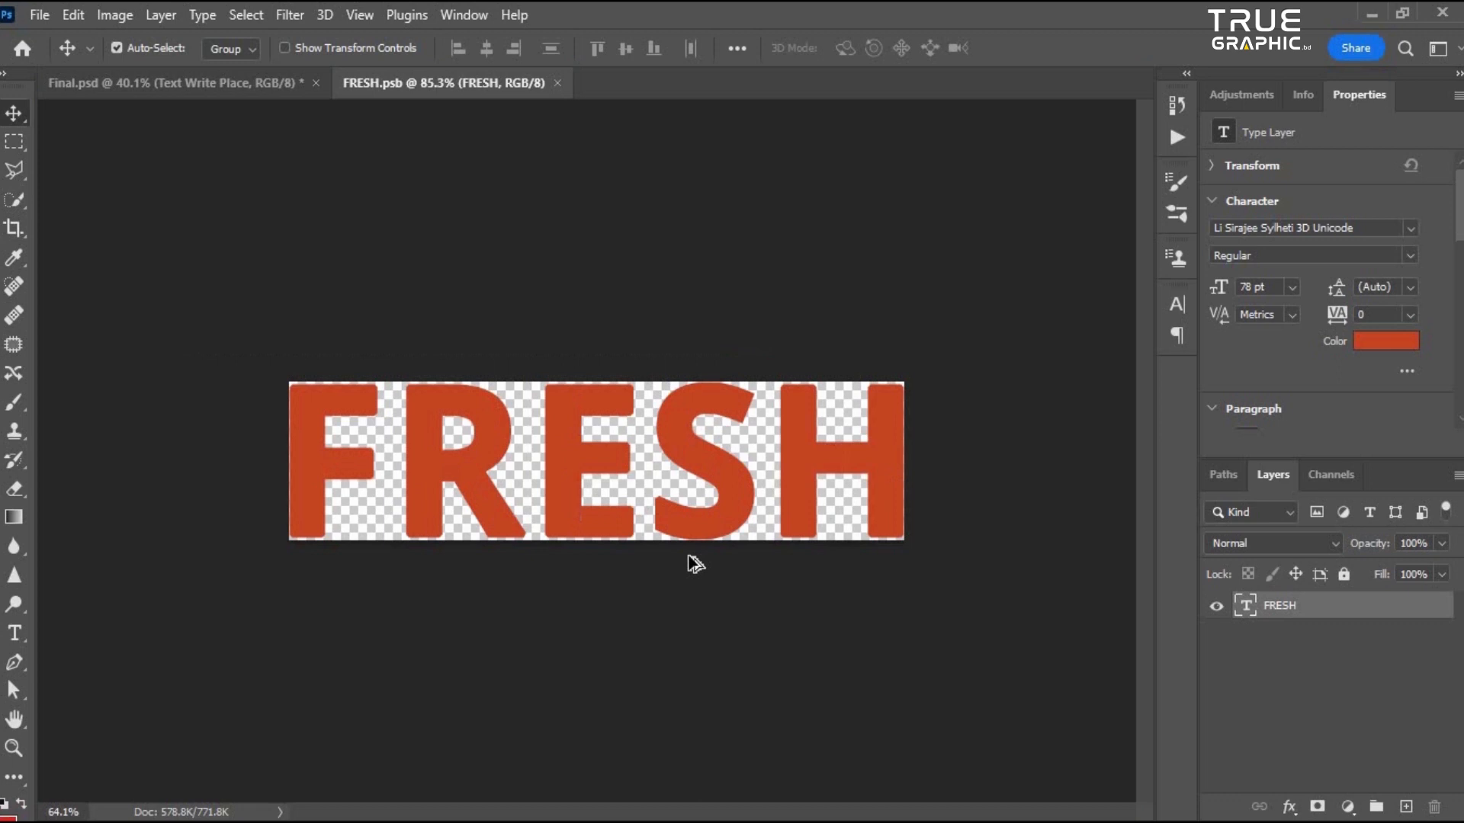
scroll(690, 559, "down", 2)
scroll(600, 436, "up", 3)
scroll(610, 495, "up", 5)
scroll(755, 449, "down", 5)
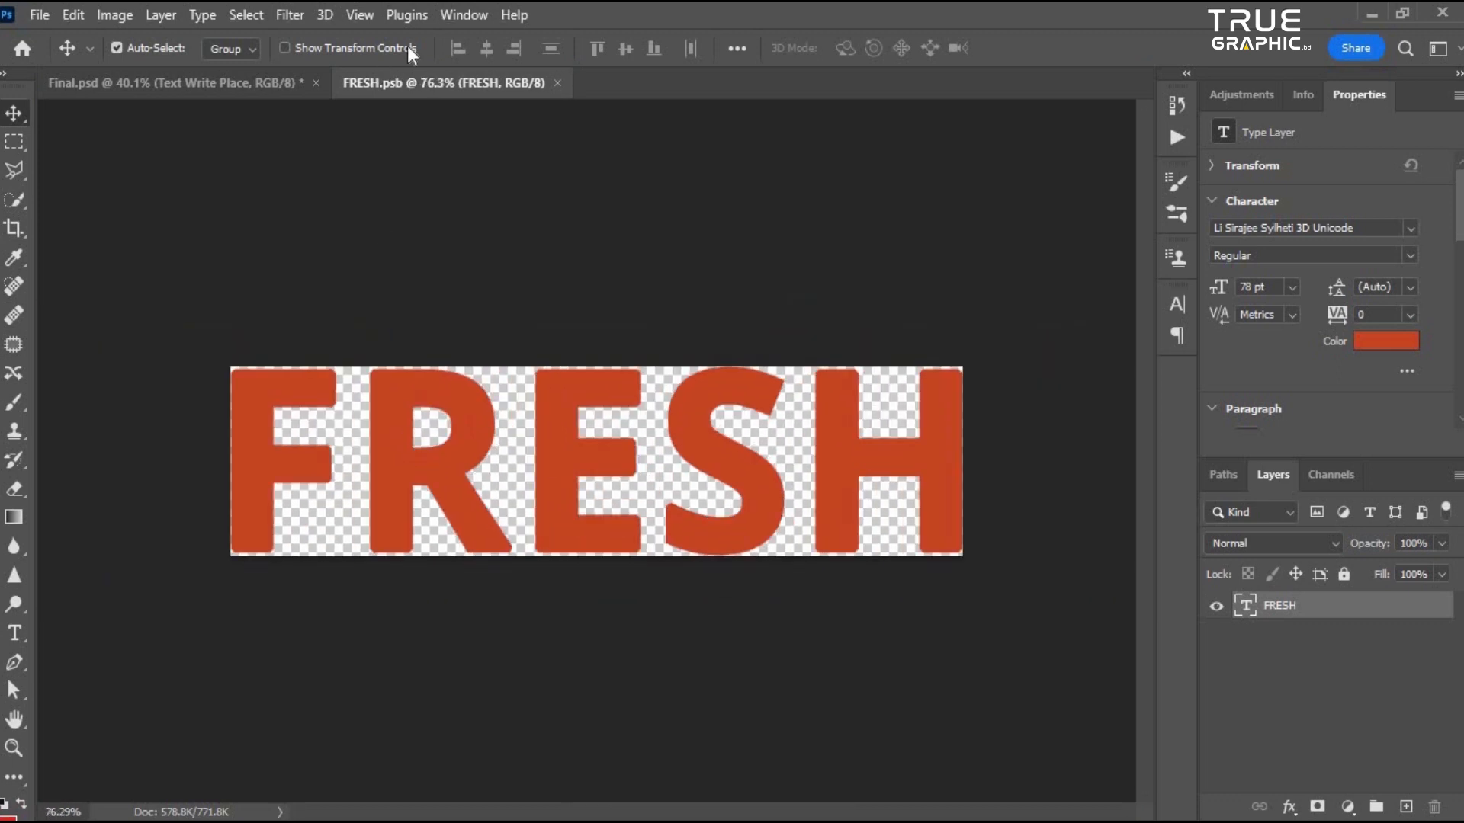
left_click_drag(457, 83, 319, 158)
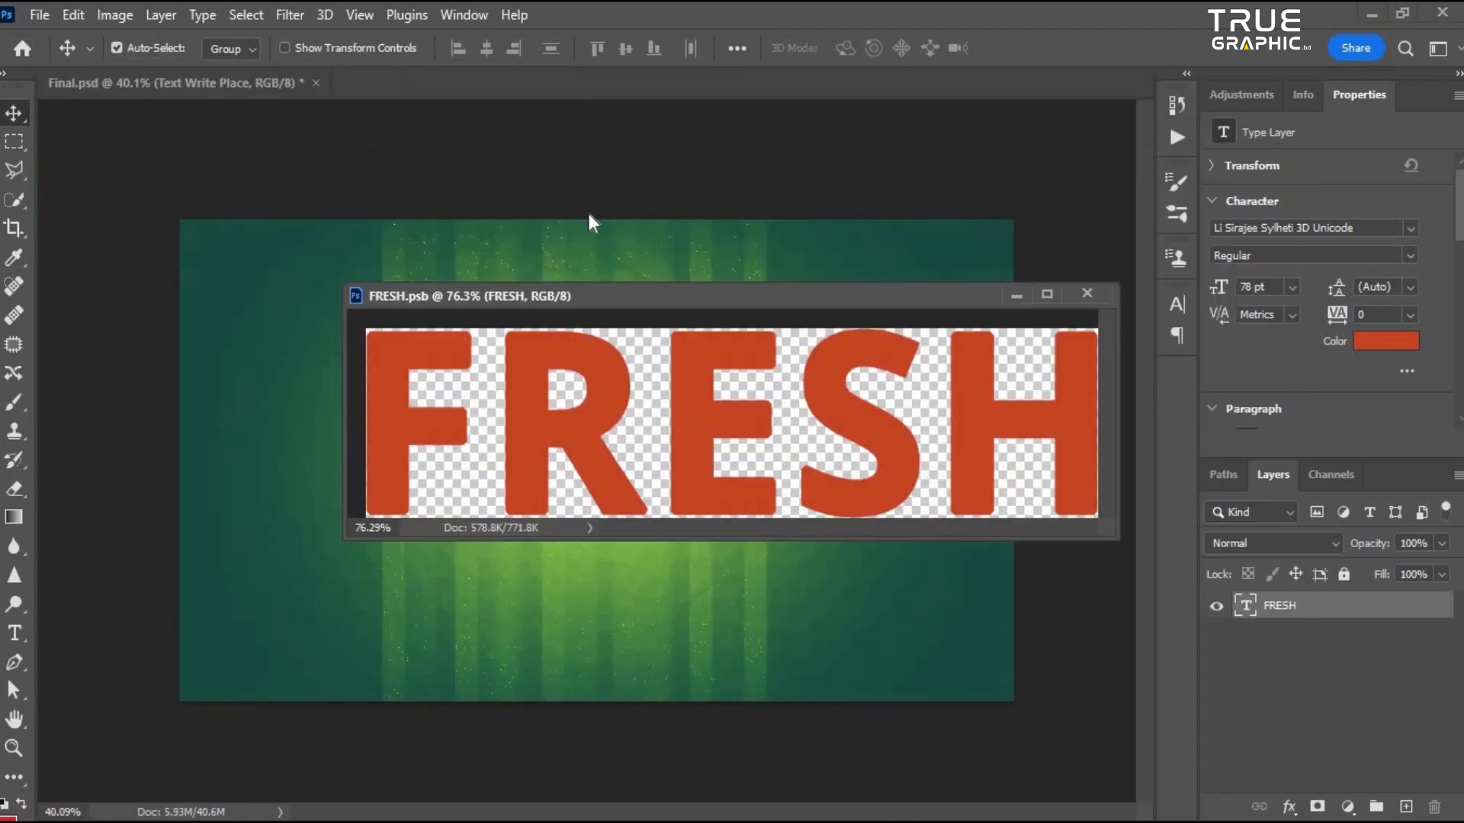
left_click_drag(631, 296, 495, 168)
- Select all of the FRESH text inside the smart object with the Type tool, ready to replace it
scroll(610, 366, "down", 4)
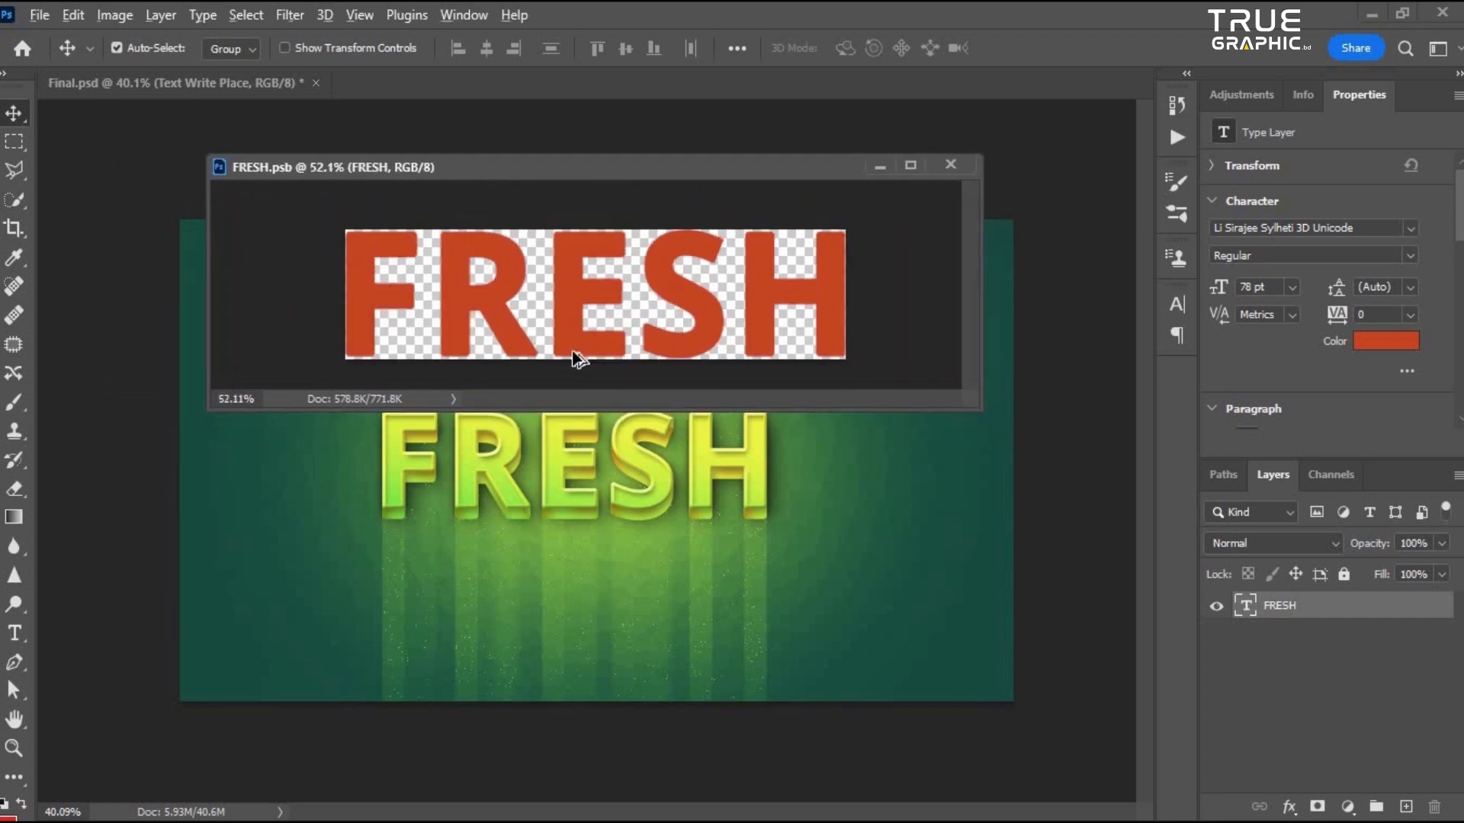
scroll(526, 294, "up", 2)
key("t")
left_click(541, 279)
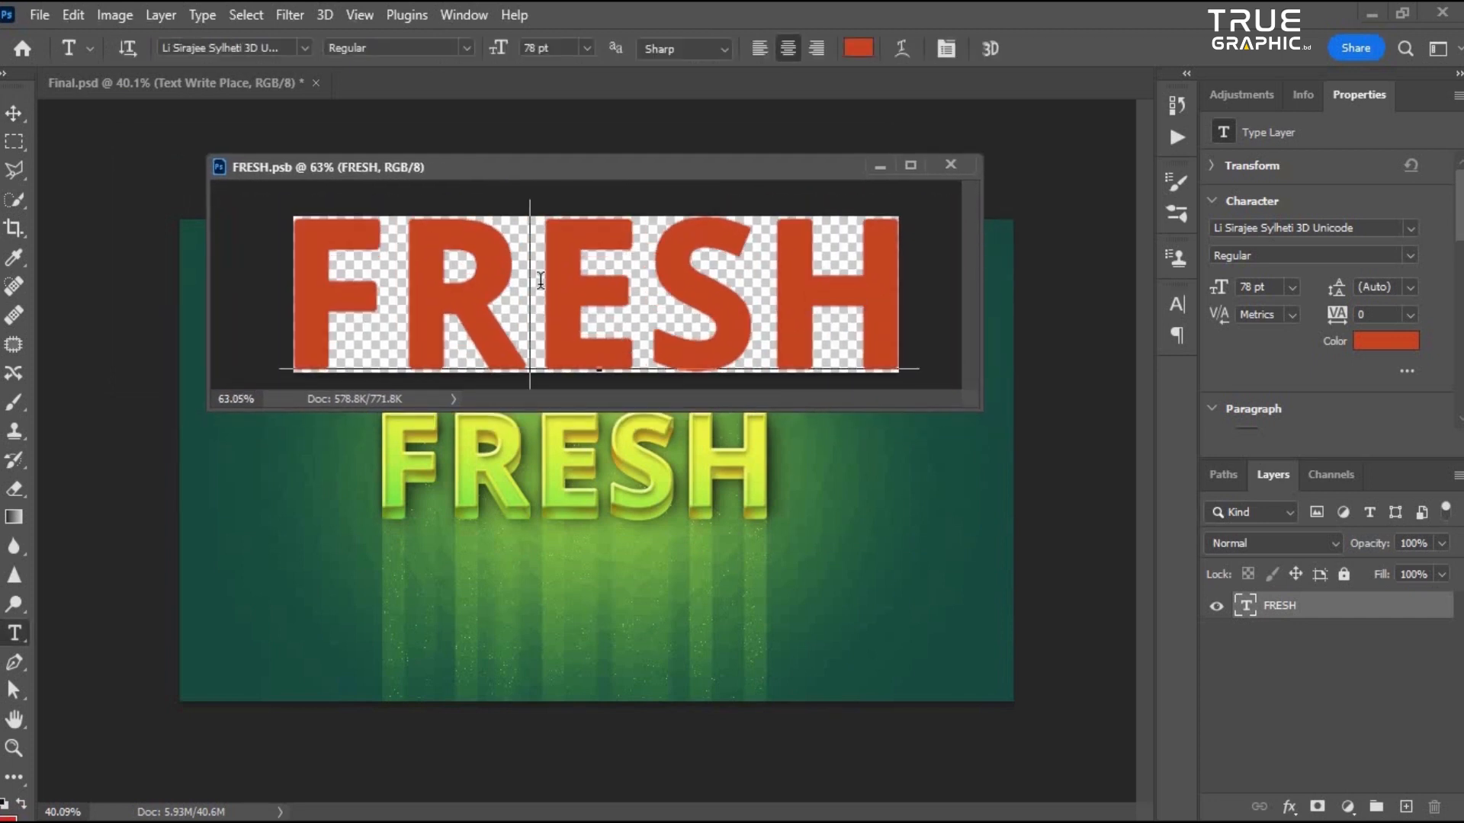
key("ctrl+a")
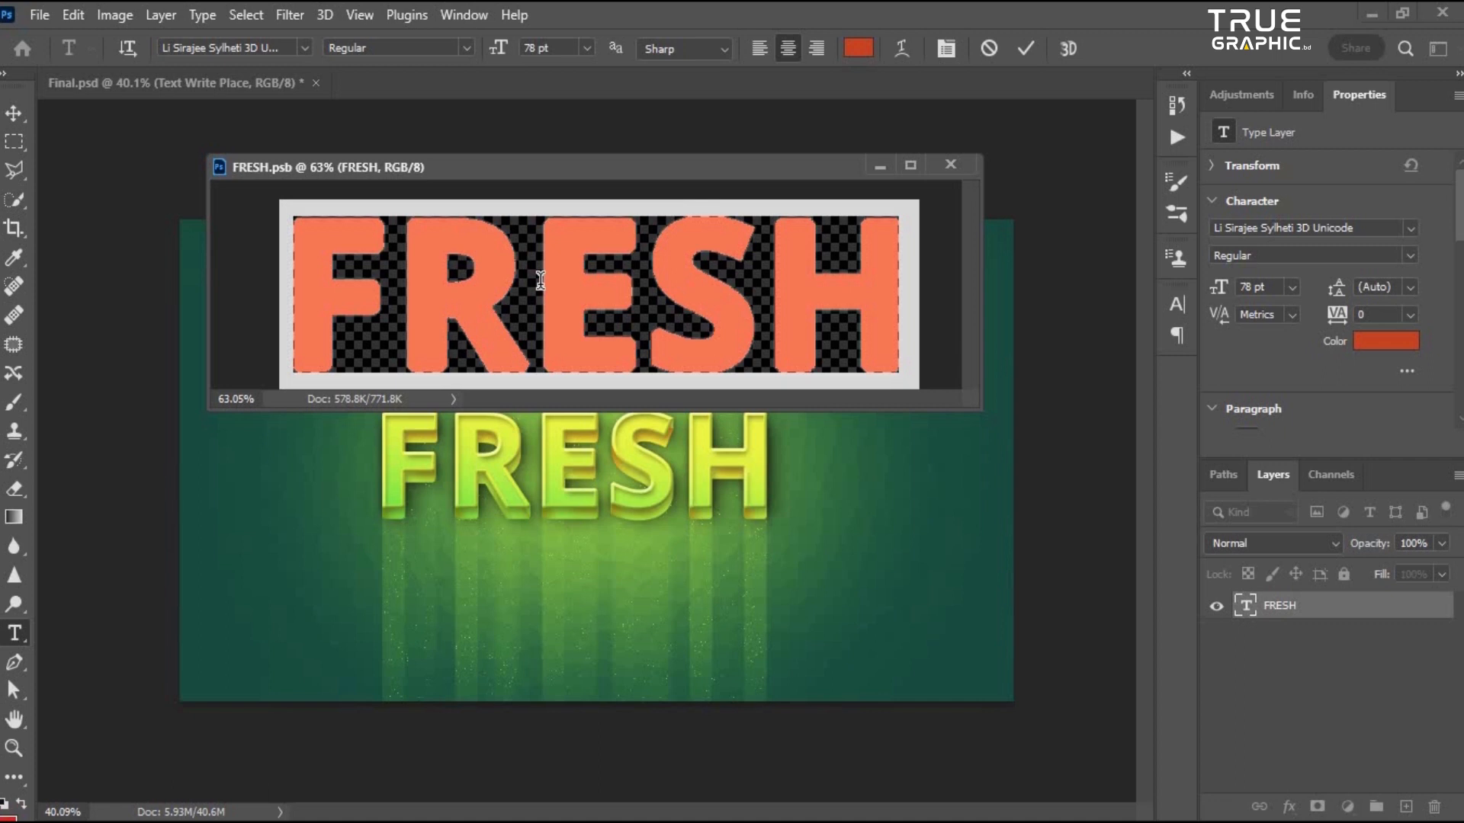
- Replace the smart object's text with DONE, commit it and save the smart object
type("DONE")
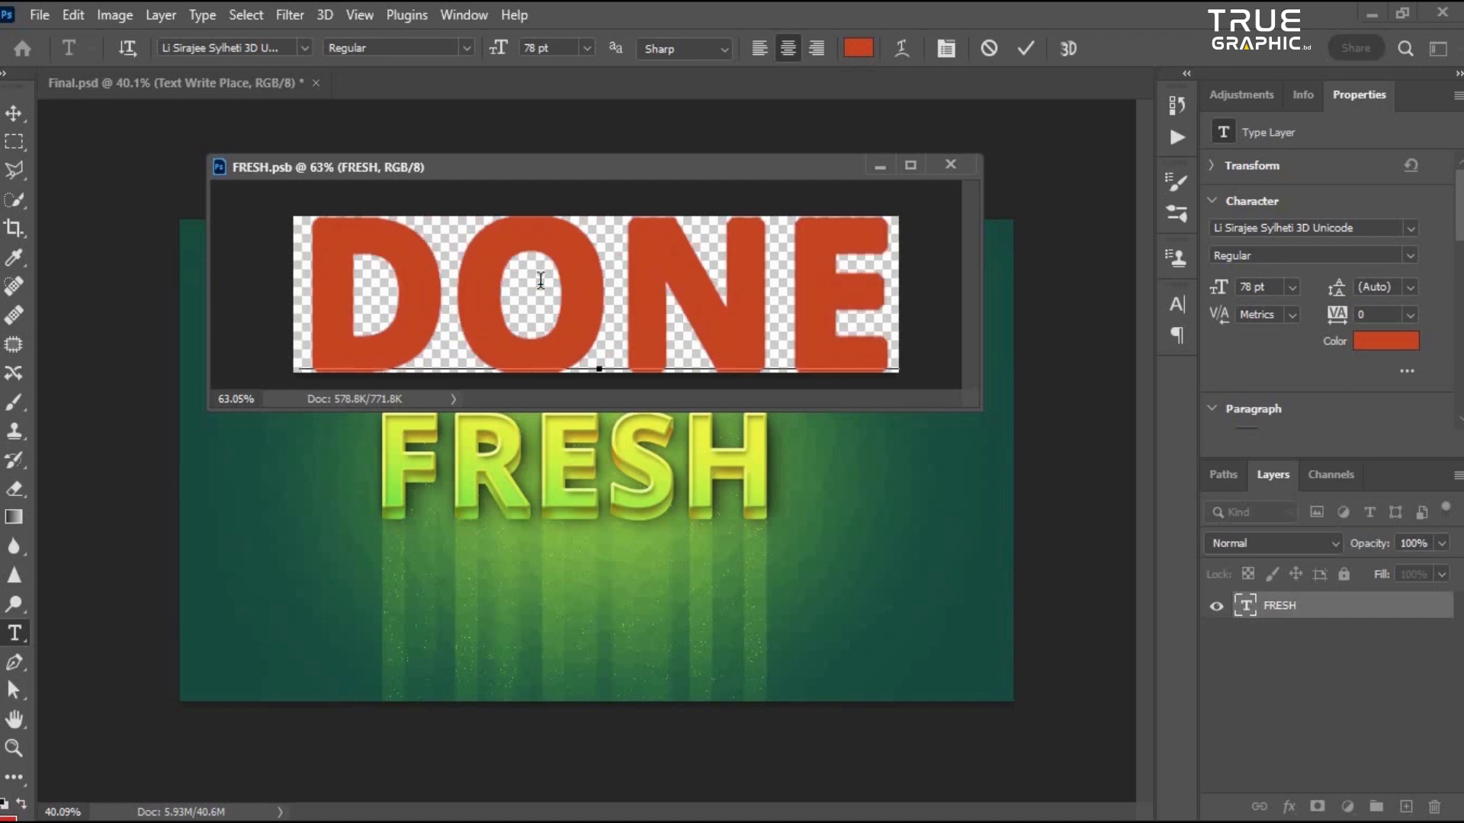
key("ctrl+Return")
key("ctrl+s")
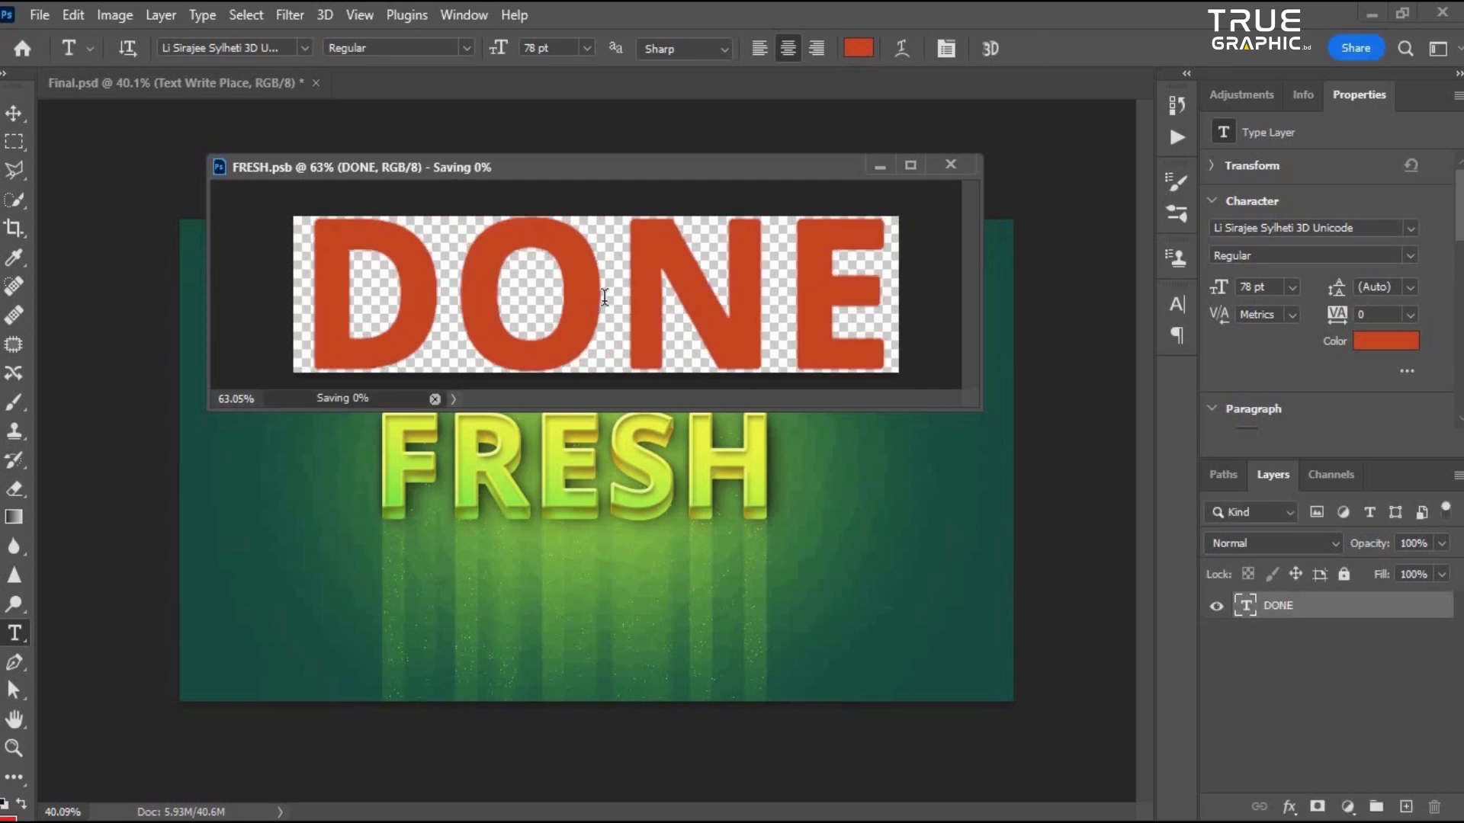
- Dock the FRESH.psb window back as a tab beside the main document
left_click_drag(640, 167, 1189, 180)
left_click_drag(1180, 128, 685, 84)
scroll(713, 598, "up", 5)
scroll(563, 492, "down", 5)
scroll(565, 513, "up", 3)
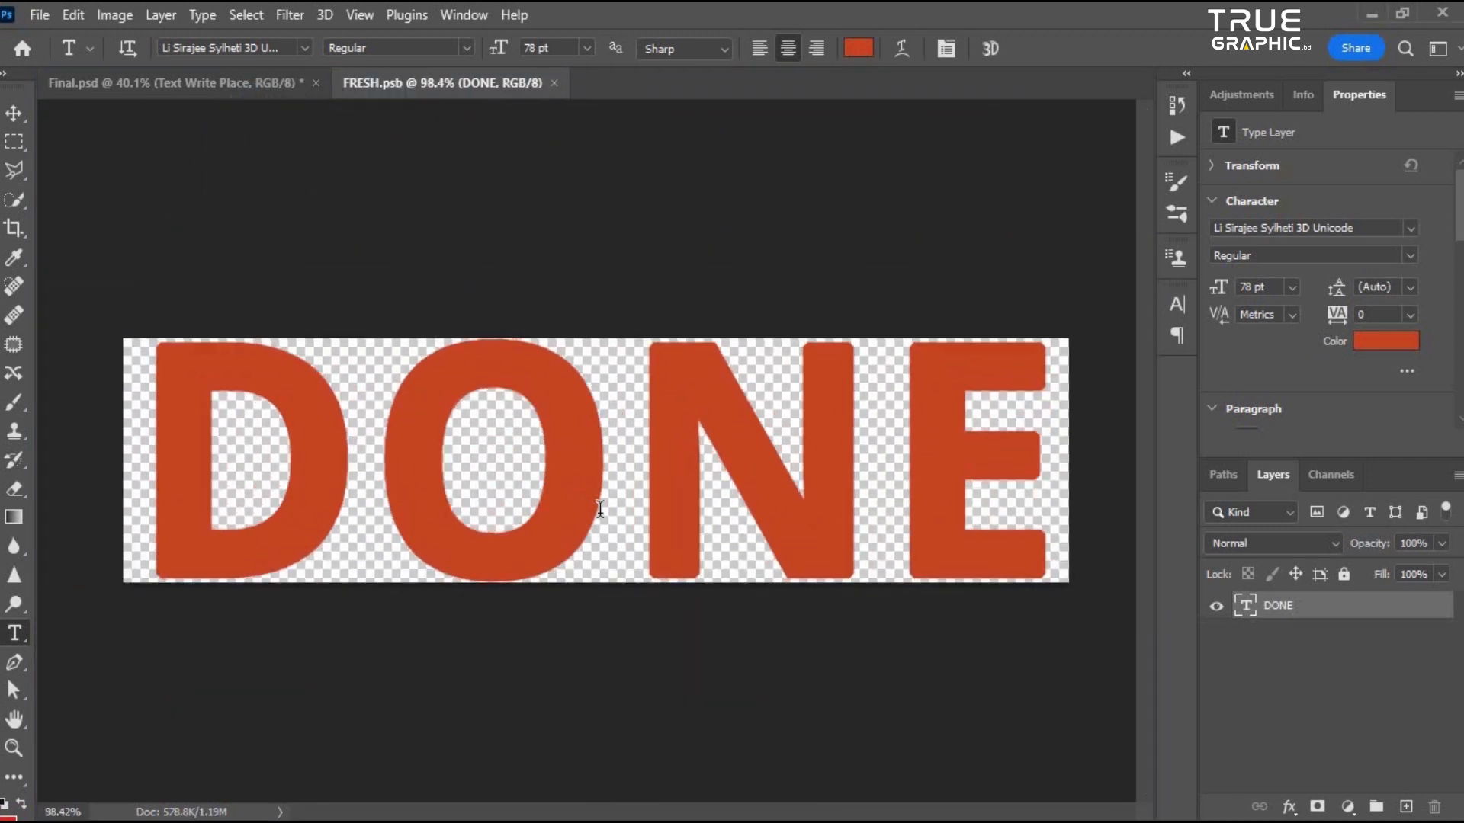
- Extend the smart object's canvas evenly around the text with the Crop tool at a 16:9 ratio
left_click(14, 228)
scroll(597, 461, "down", 3)
left_click_drag(707, 467, 991, 439)
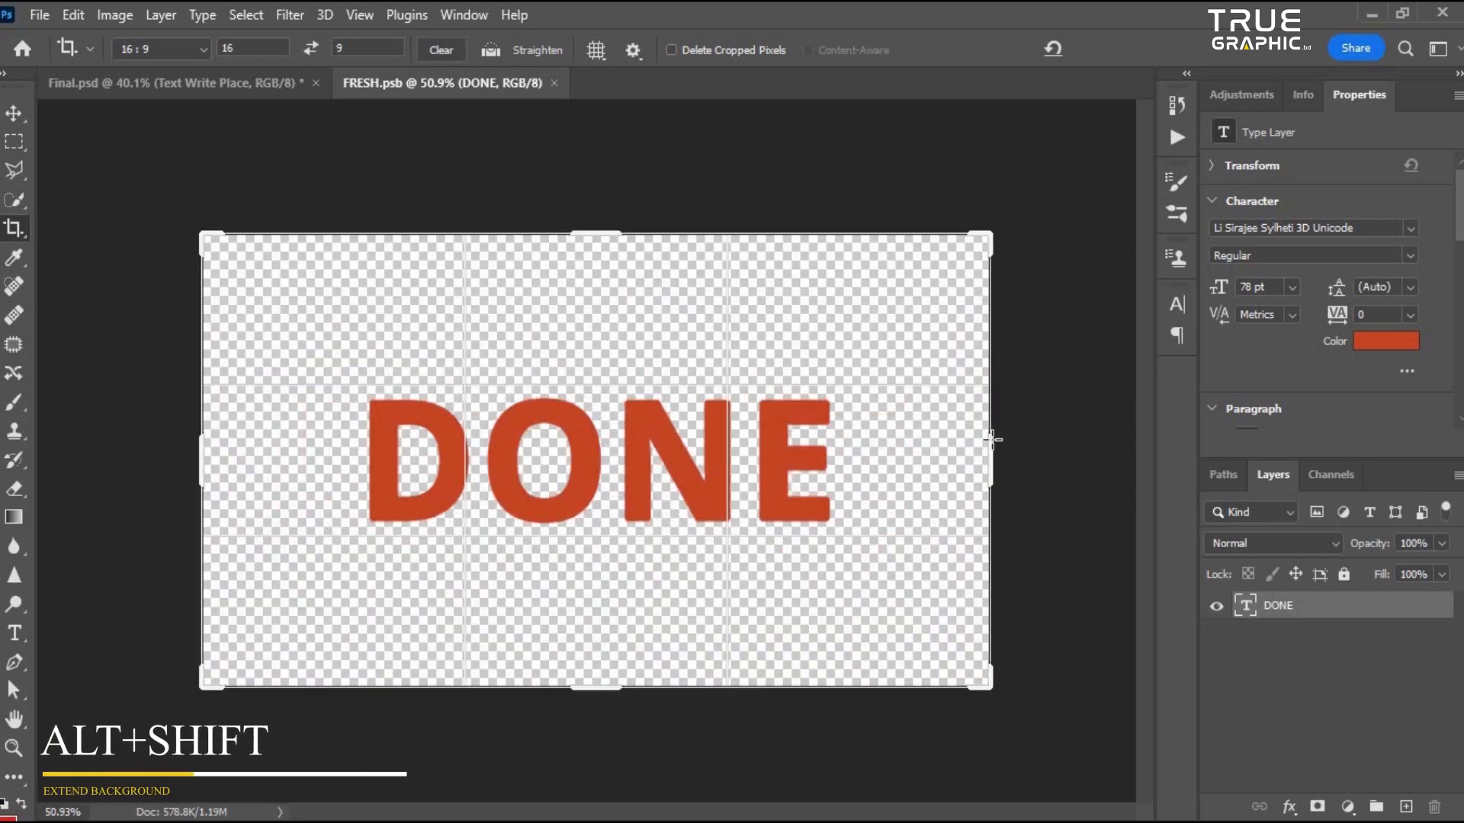
key("Return")
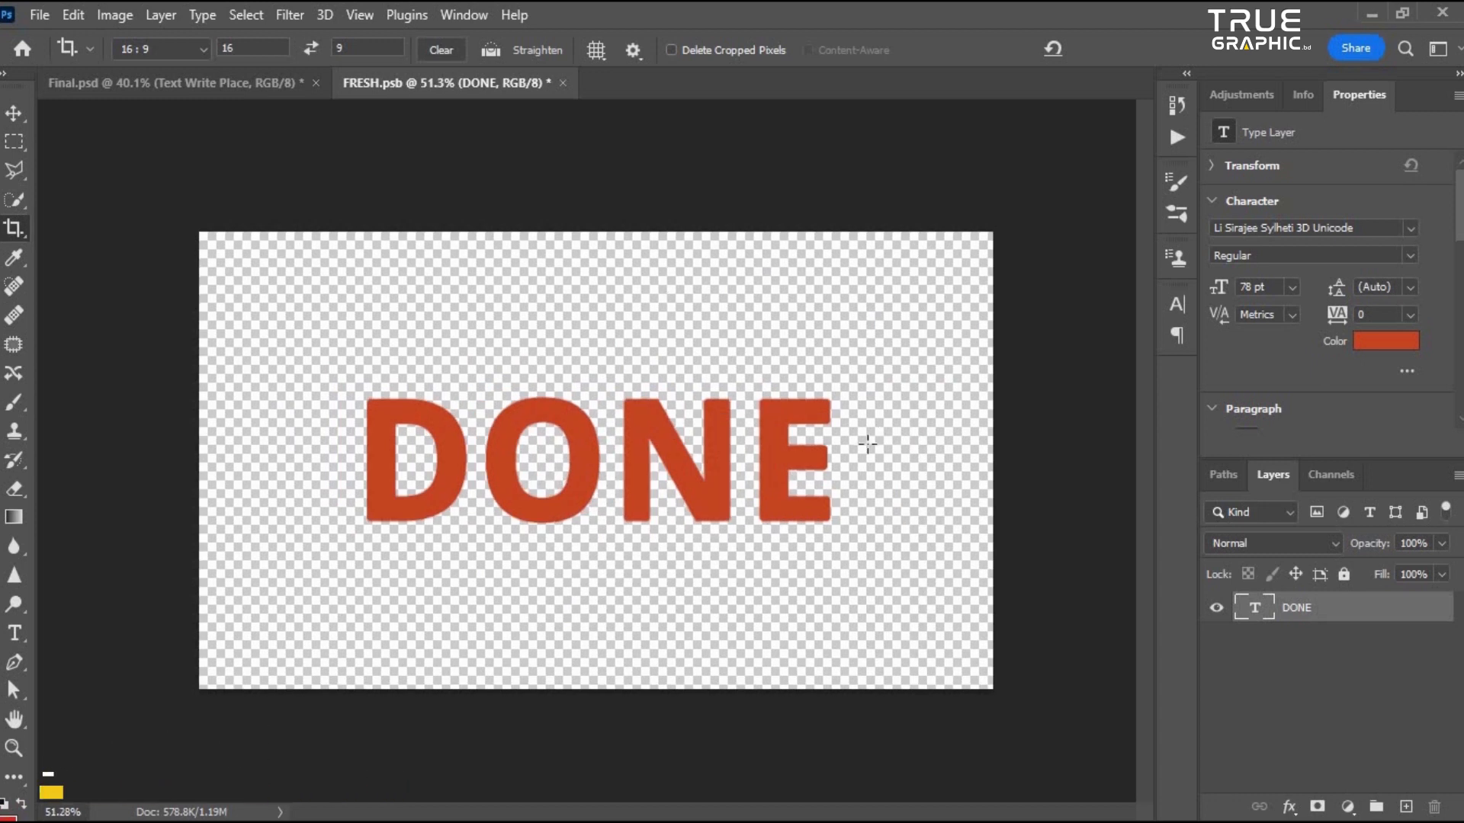
- Switch to the main document to check the updated text, then return to the smart object tab
scroll(154, 164, "down", 1)
left_click(14, 113)
scroll(647, 467, "up", 2)
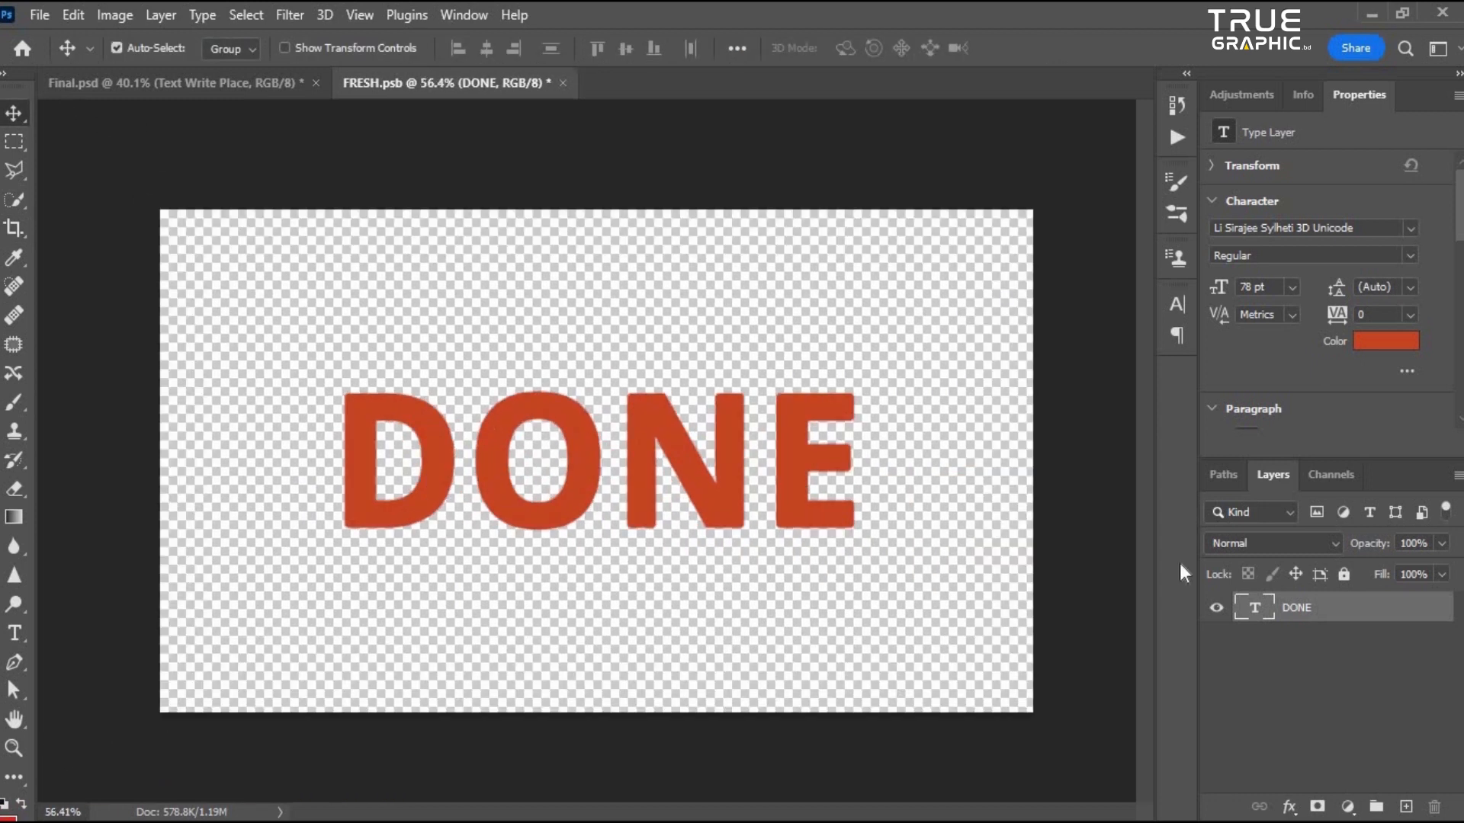
scroll(625, 483, "up", 1)
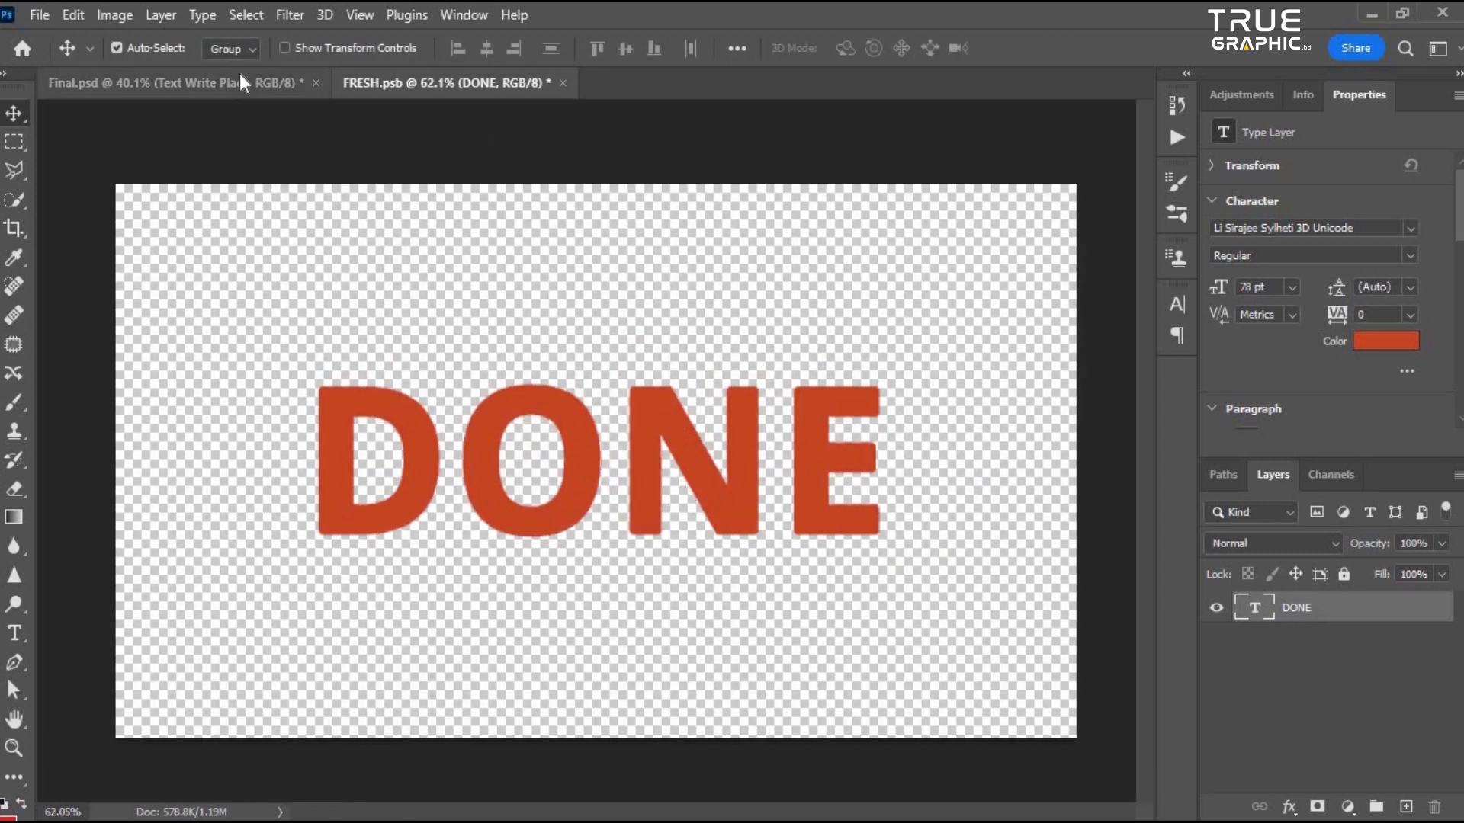
left_click(229, 82)
scroll(680, 456, "up", 2)
left_click(427, 83)
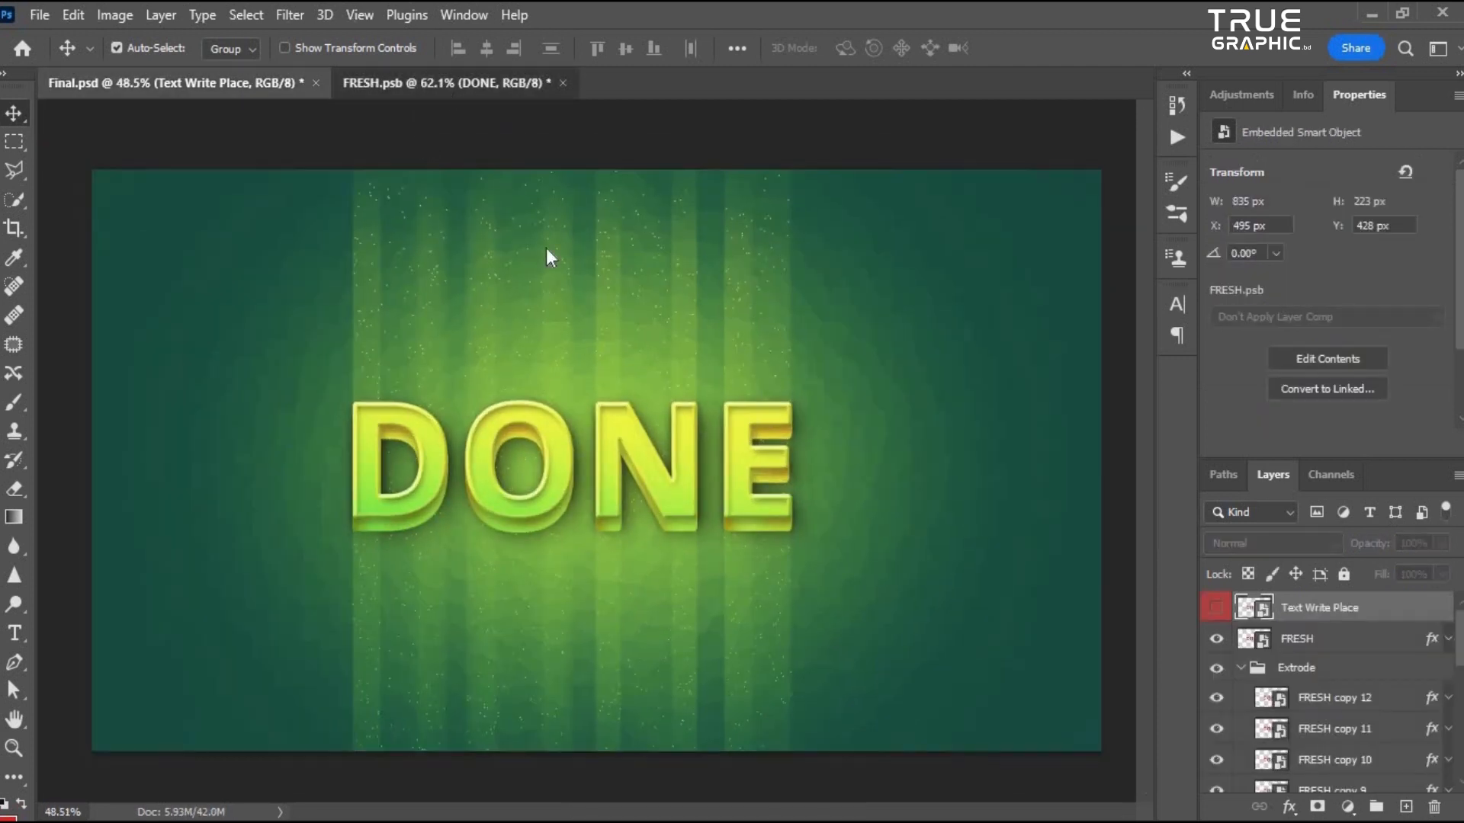
scroll(747, 508, "down", 1)
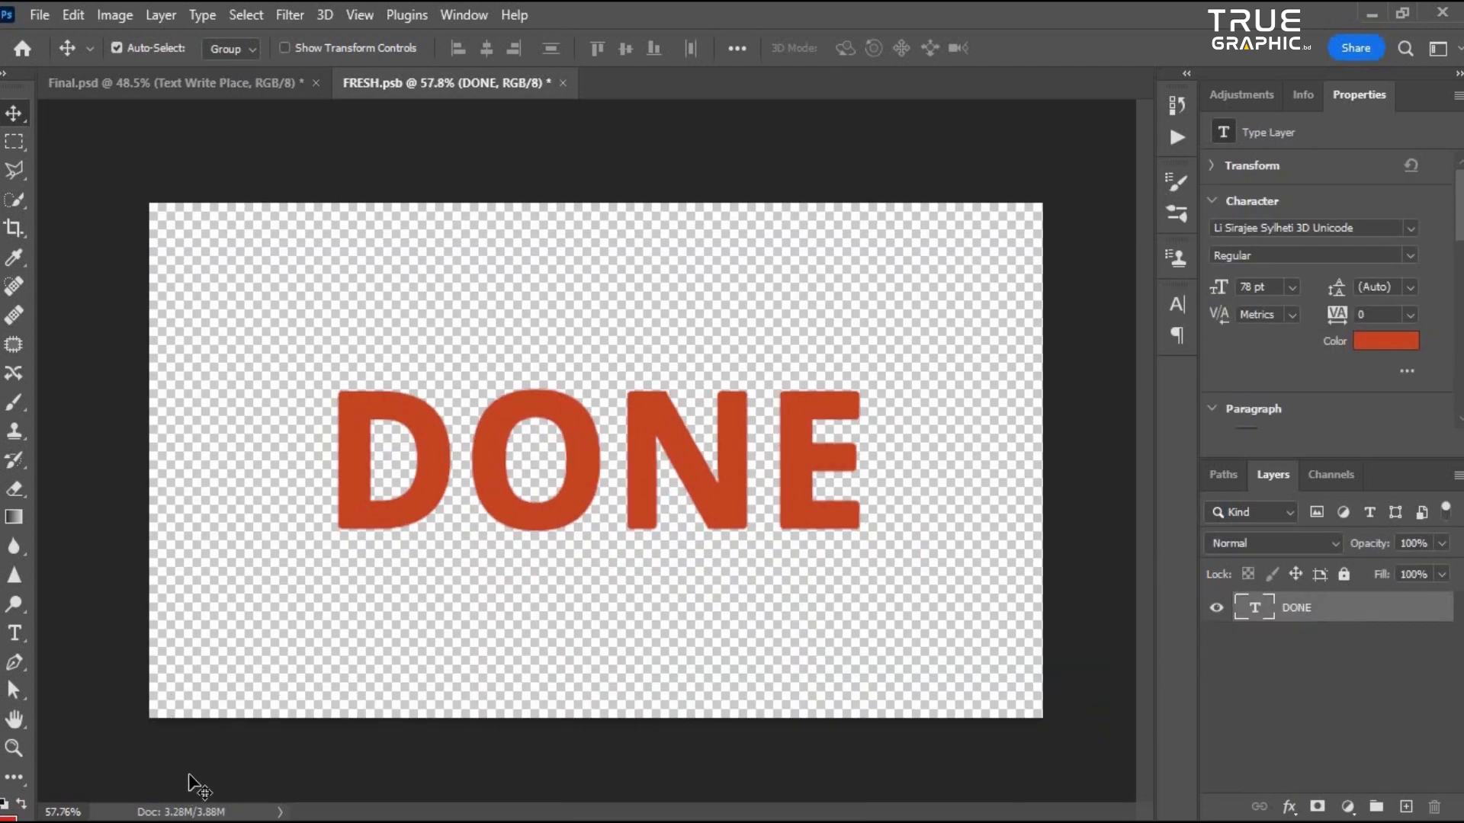
- Choose the Triangle tool and set its shape fill to the teal recent colour swatch
key("u")
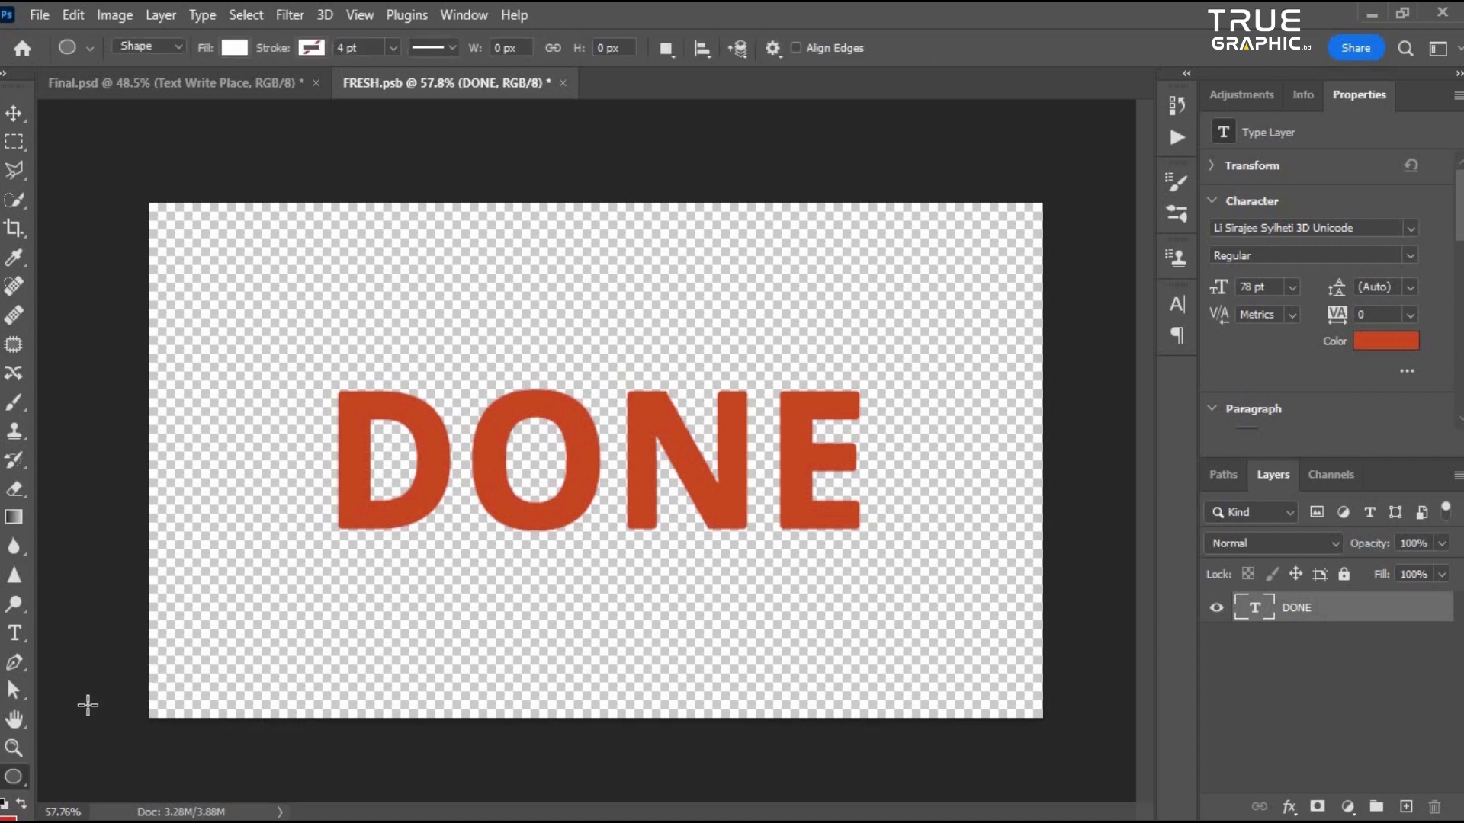
left_click(20, 780)
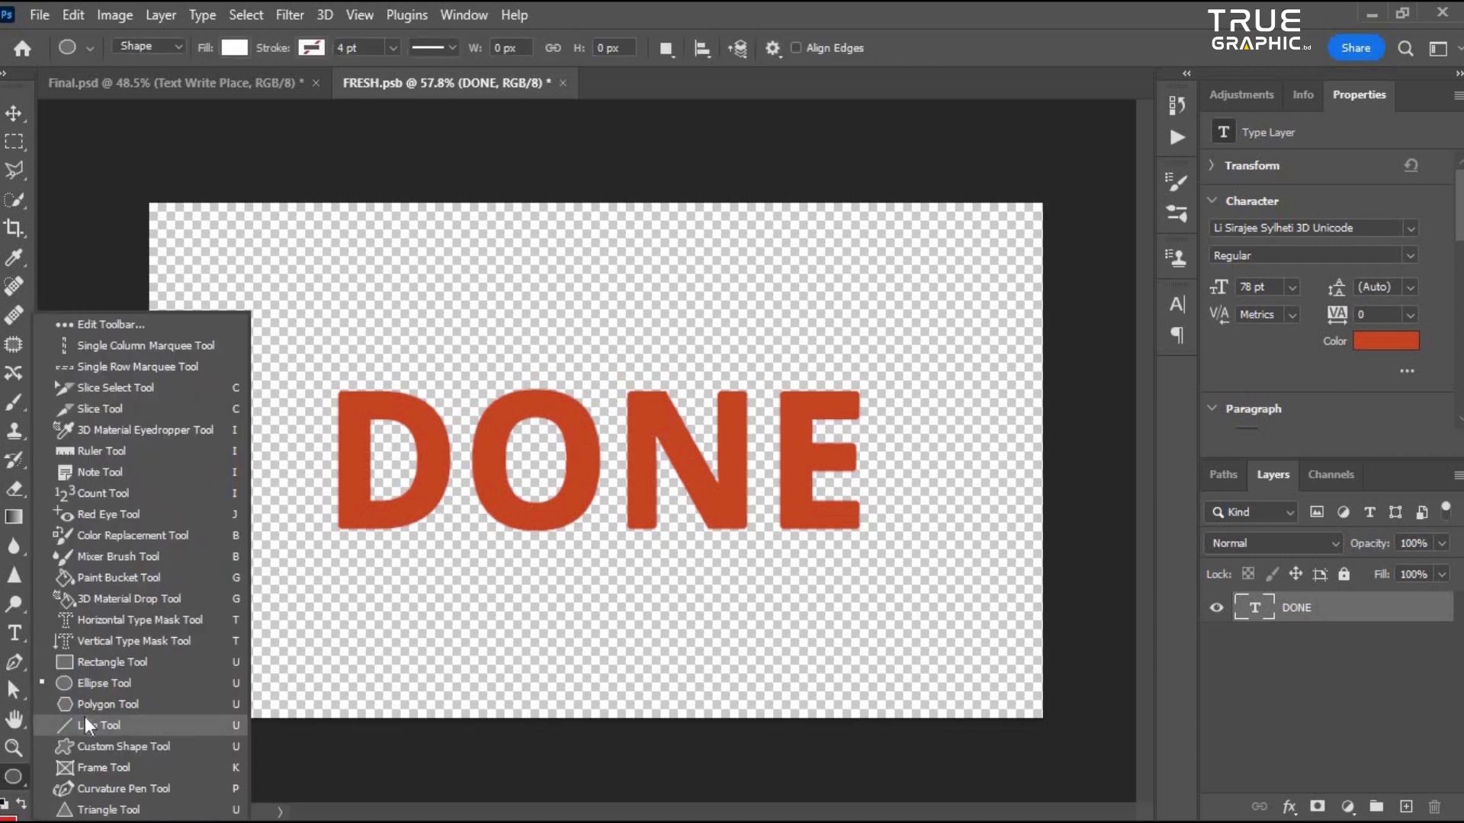
left_click(104, 810)
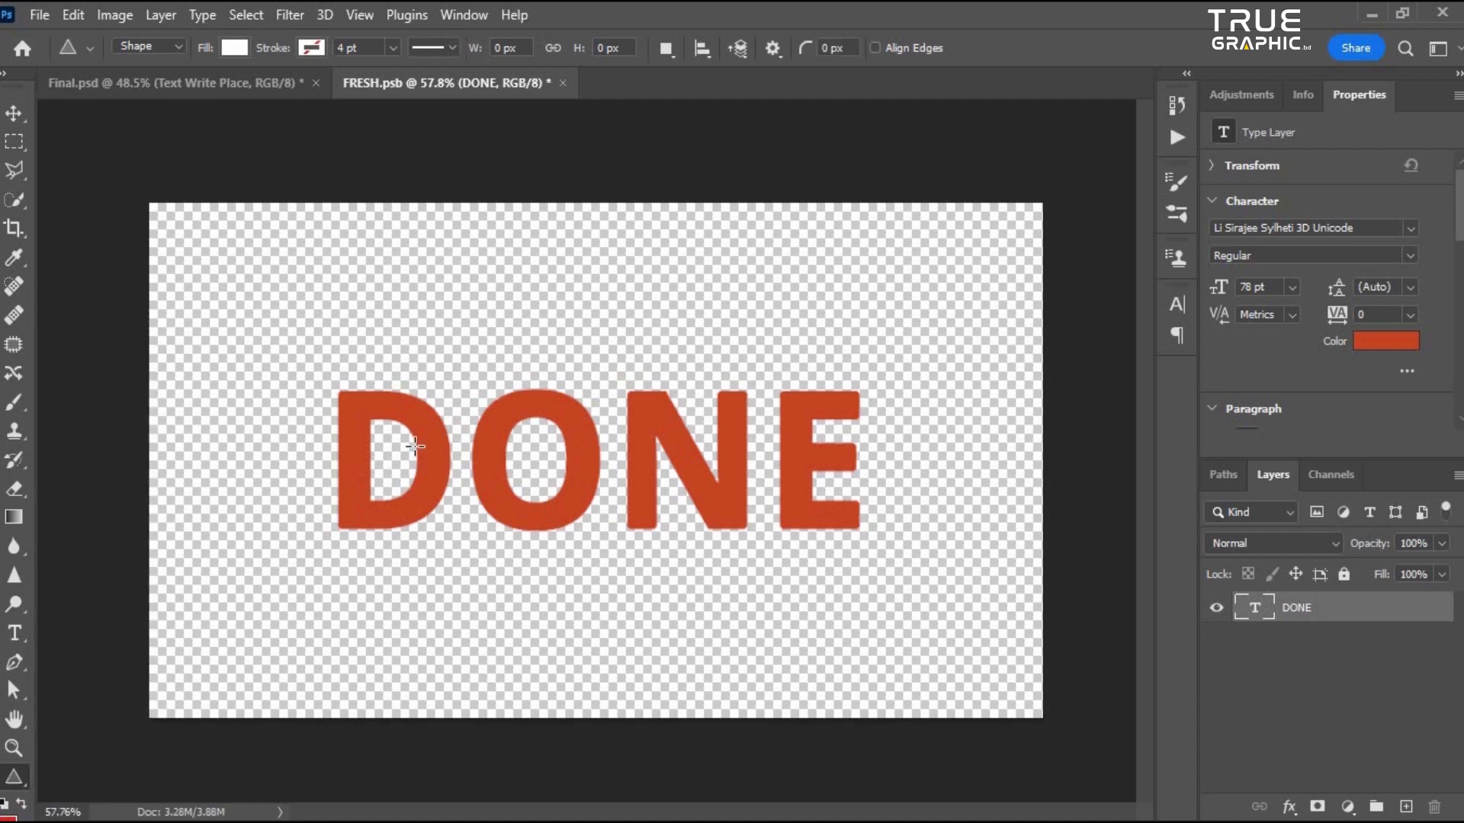
scroll(448, 483, "down", 2)
scroll(560, 456, "up", 5)
scroll(703, 467, "down", 2)
scroll(706, 469, "up", 1)
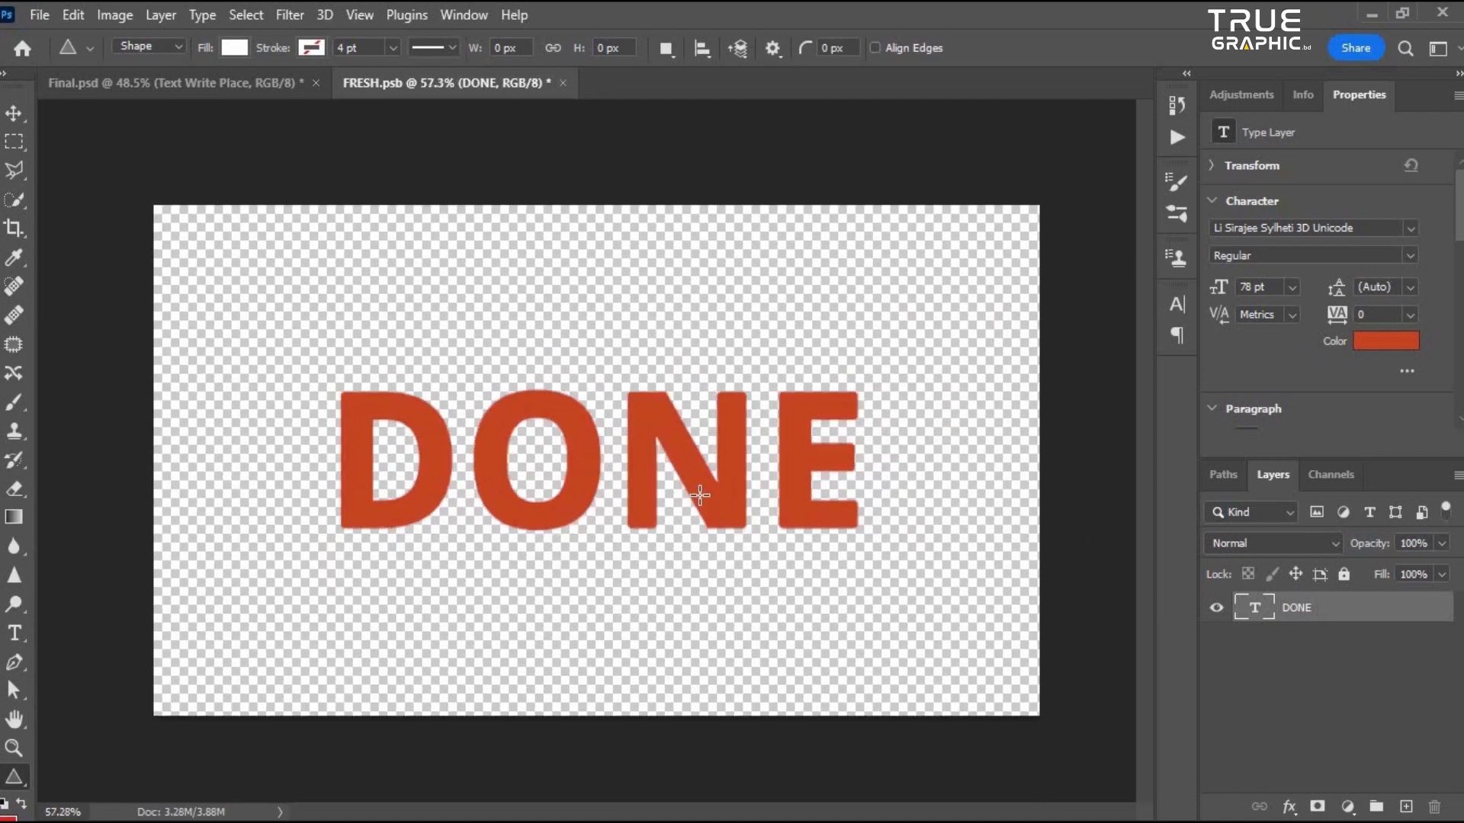
left_click(234, 48)
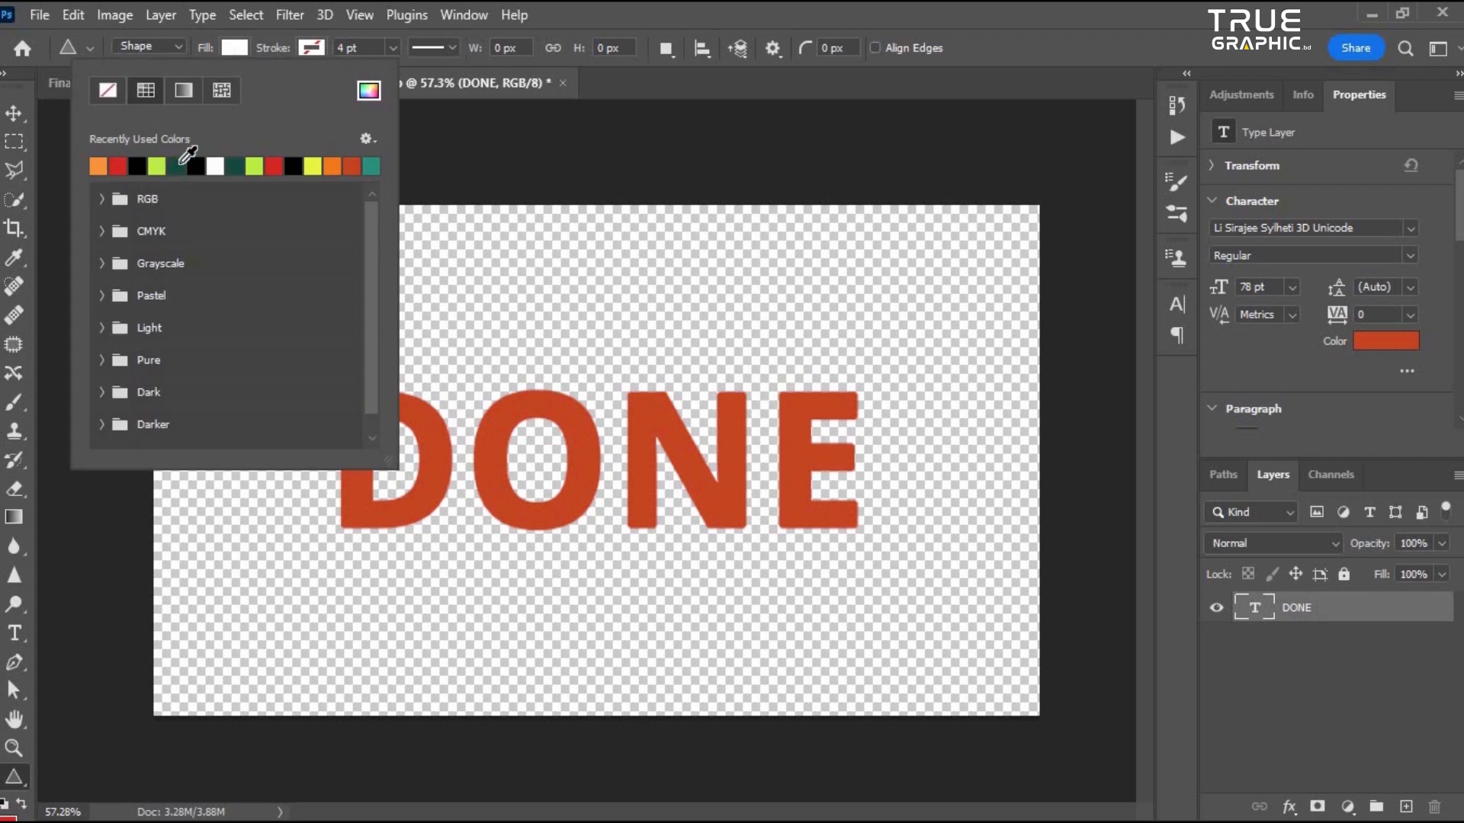
left_click(372, 165)
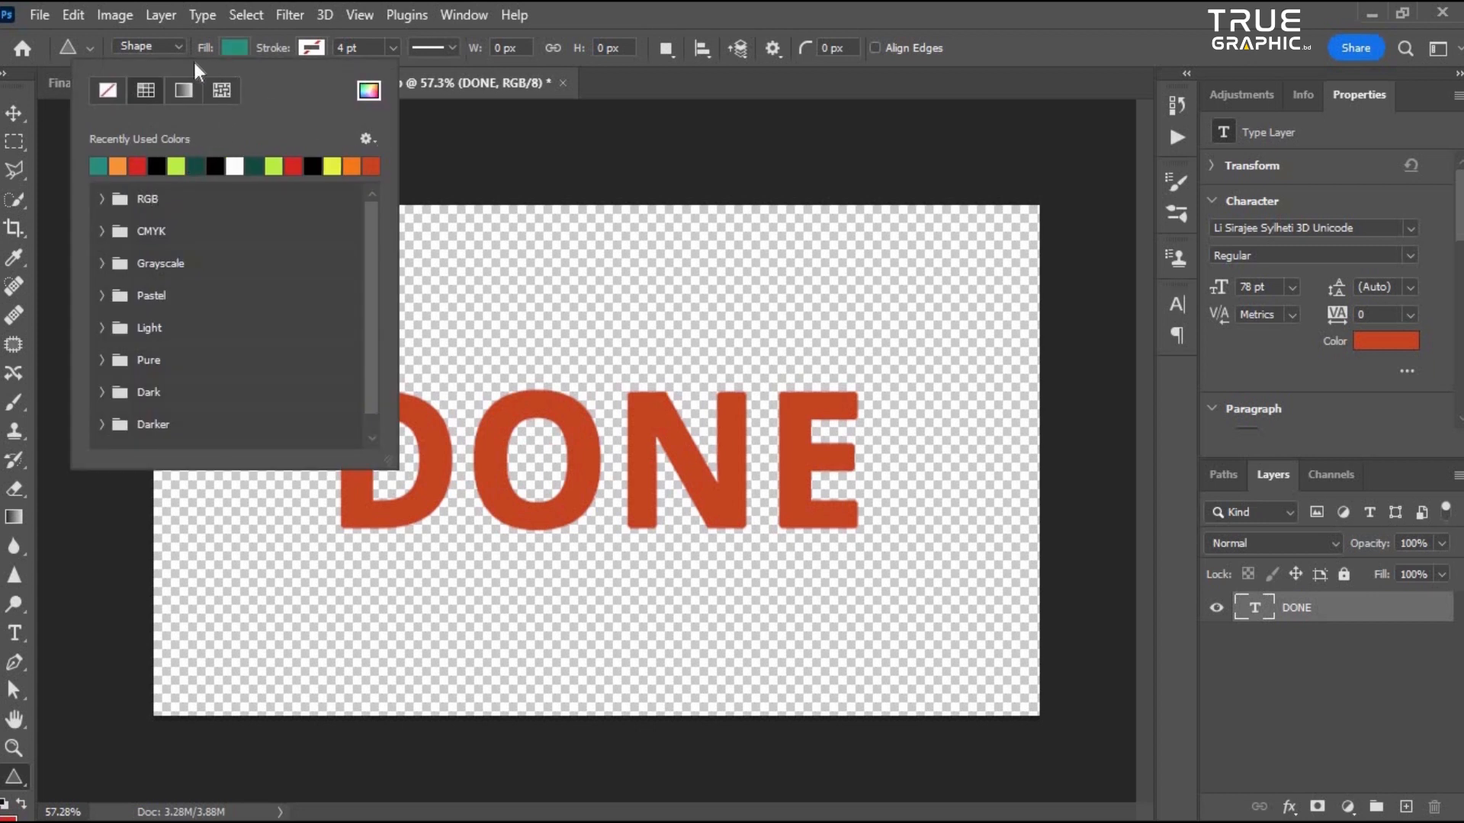
left_click(749, 7)
- Draw seven thin teal triangle spikes scattered around the text in the smart object
scroll(381, 427, "up", 1)
scroll(288, 361, "down", 2)
mouse_move(270, 300)
left_mouse_down()
mouse_move(270, 483)
mouse_move(273, 419)
left_mouse_up()
left_click_drag(319, 574, 334, 595)
left_click_drag(494, 596, 499, 679)
left_click_drag(776, 251, 796, 304)
left_click_drag(824, 539, 832, 614)
left_click_drag(942, 653, 959, 684)
left_click_drag(917, 403, 925, 522)
- Replace the text with SPEED, commit it and save the smart object
scroll(581, 408, "up", 1)
key("t")
double_click(593, 446)
type("SPEED")
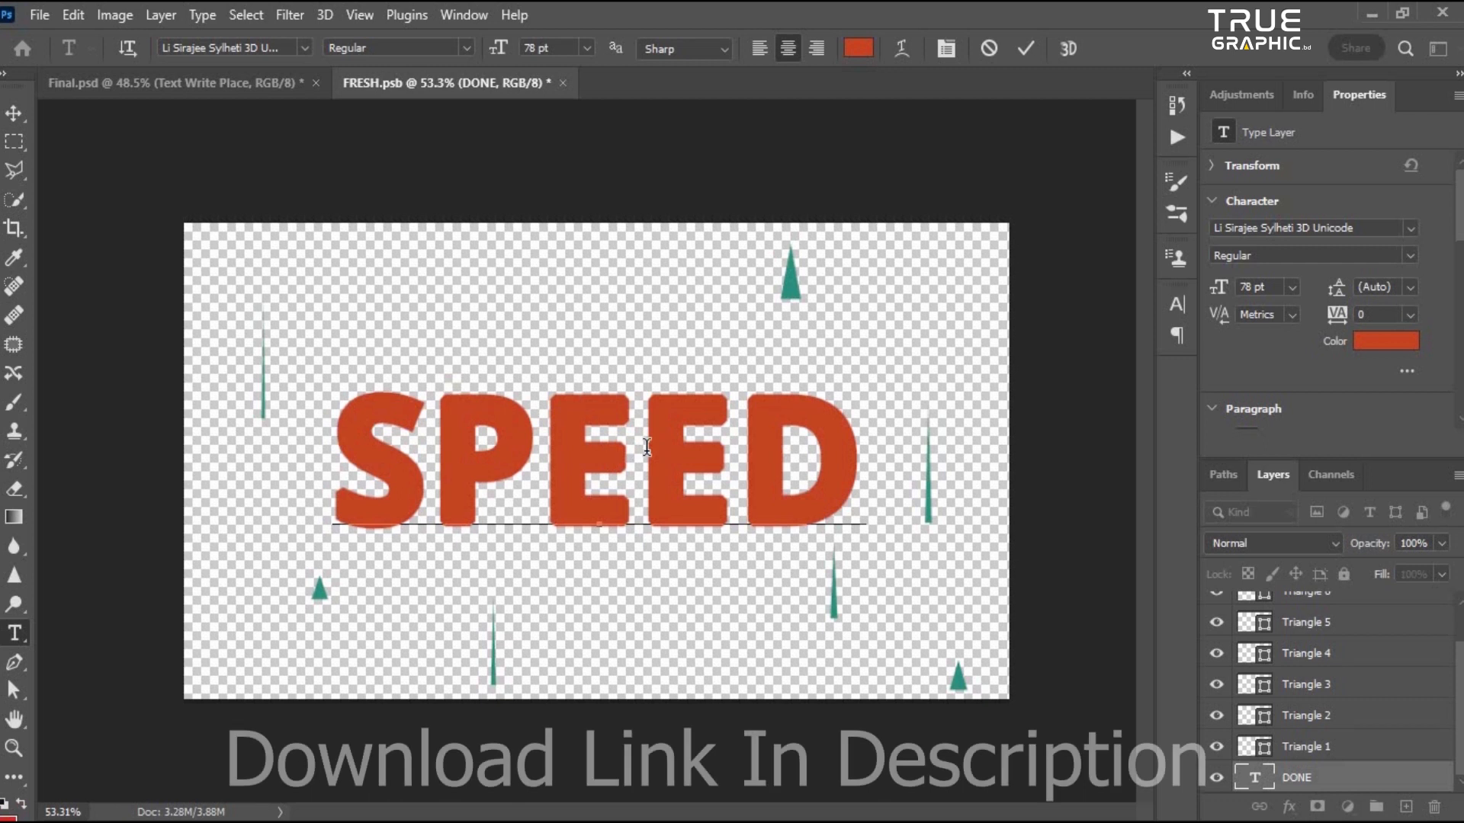
key("ctrl+Return")
key("ctrl+s")
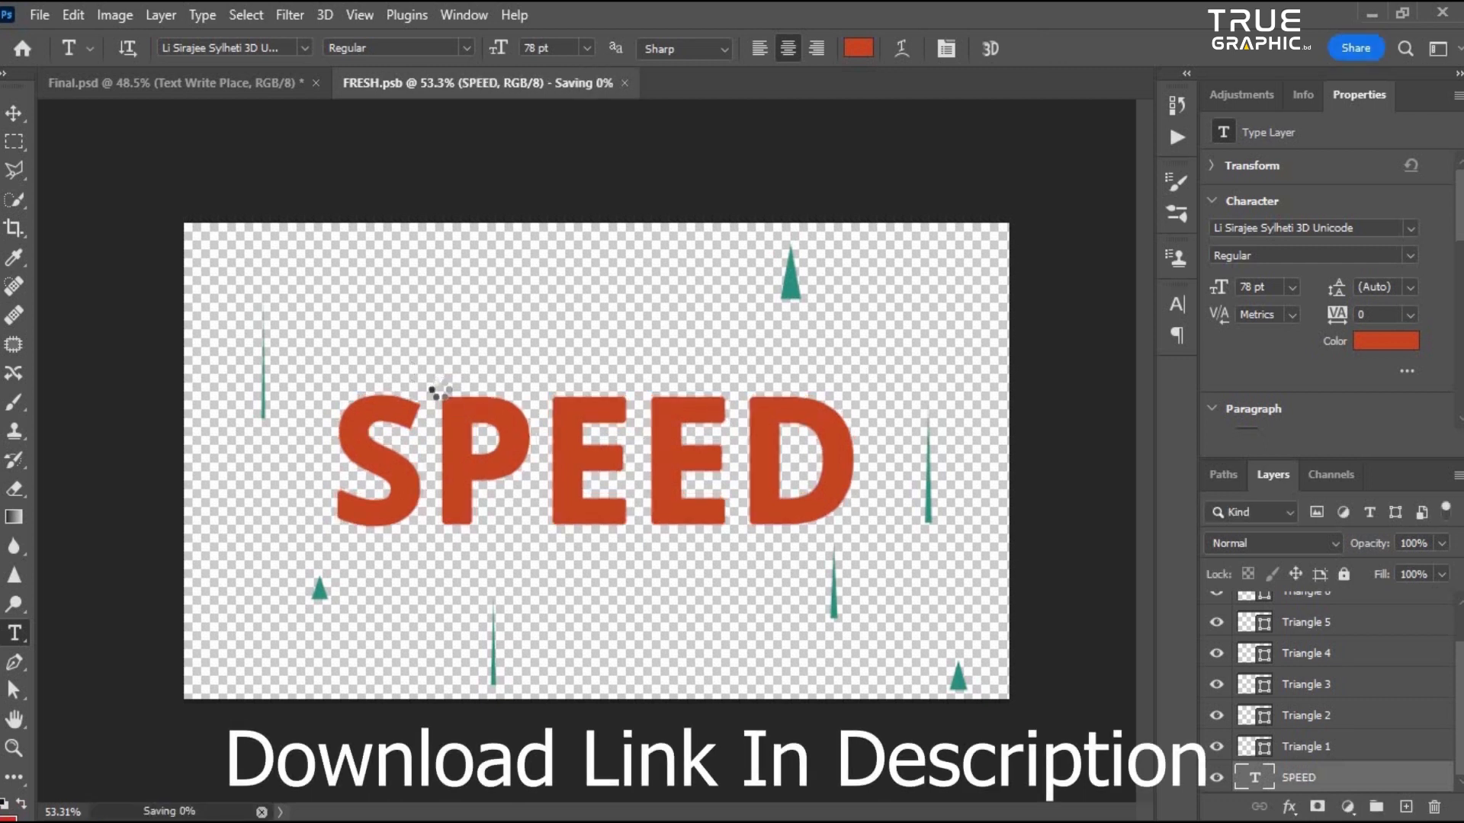
- Switch to the main document and zoom around to examine the updated SPEED text effect
scroll(279, 204, "down", 4)
scroll(278, 202, "up", 3)
left_click(178, 78)
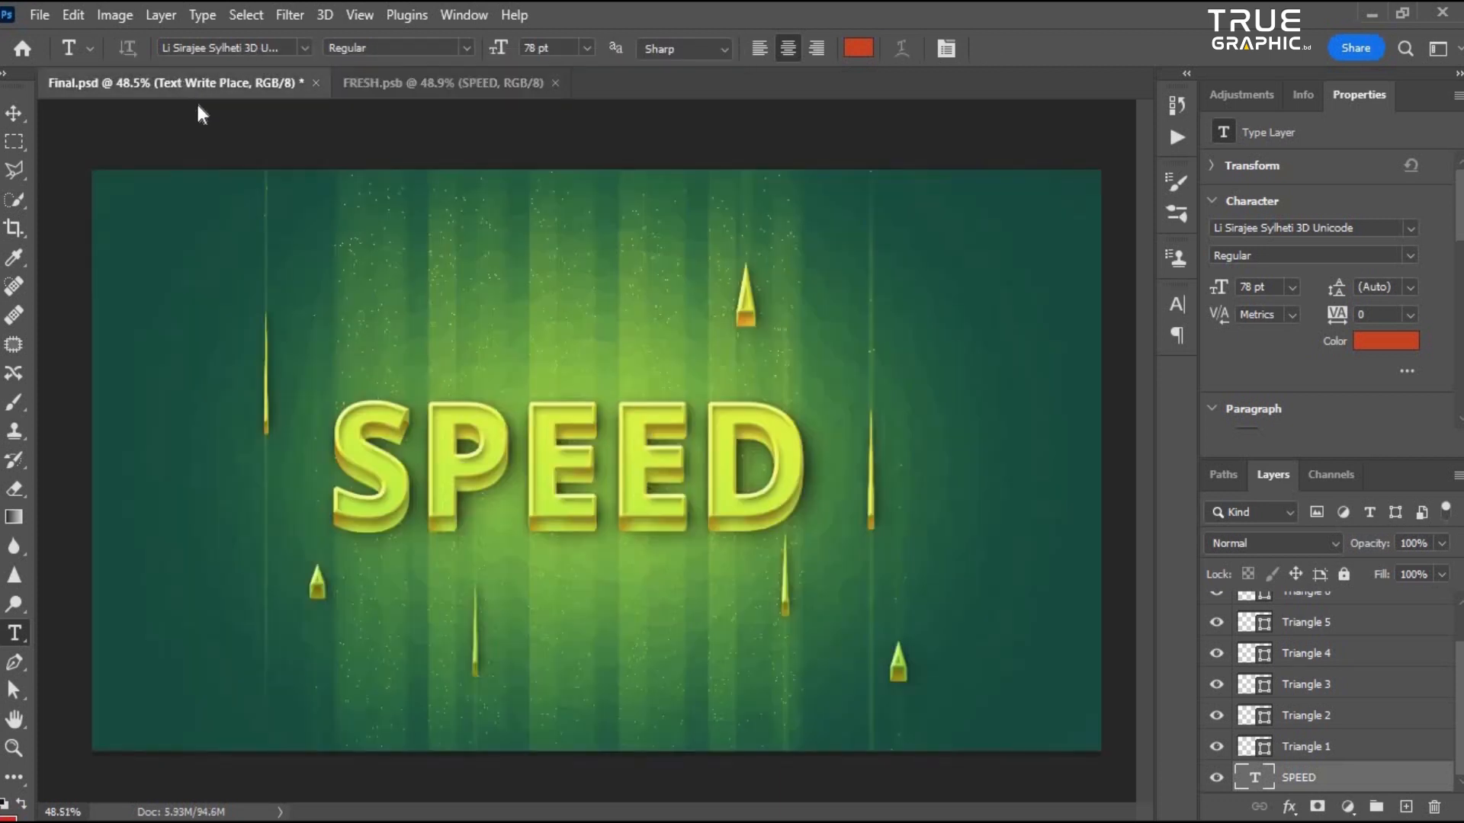
scroll(794, 559, "up", 1)
scroll(639, 465, "down", 2)
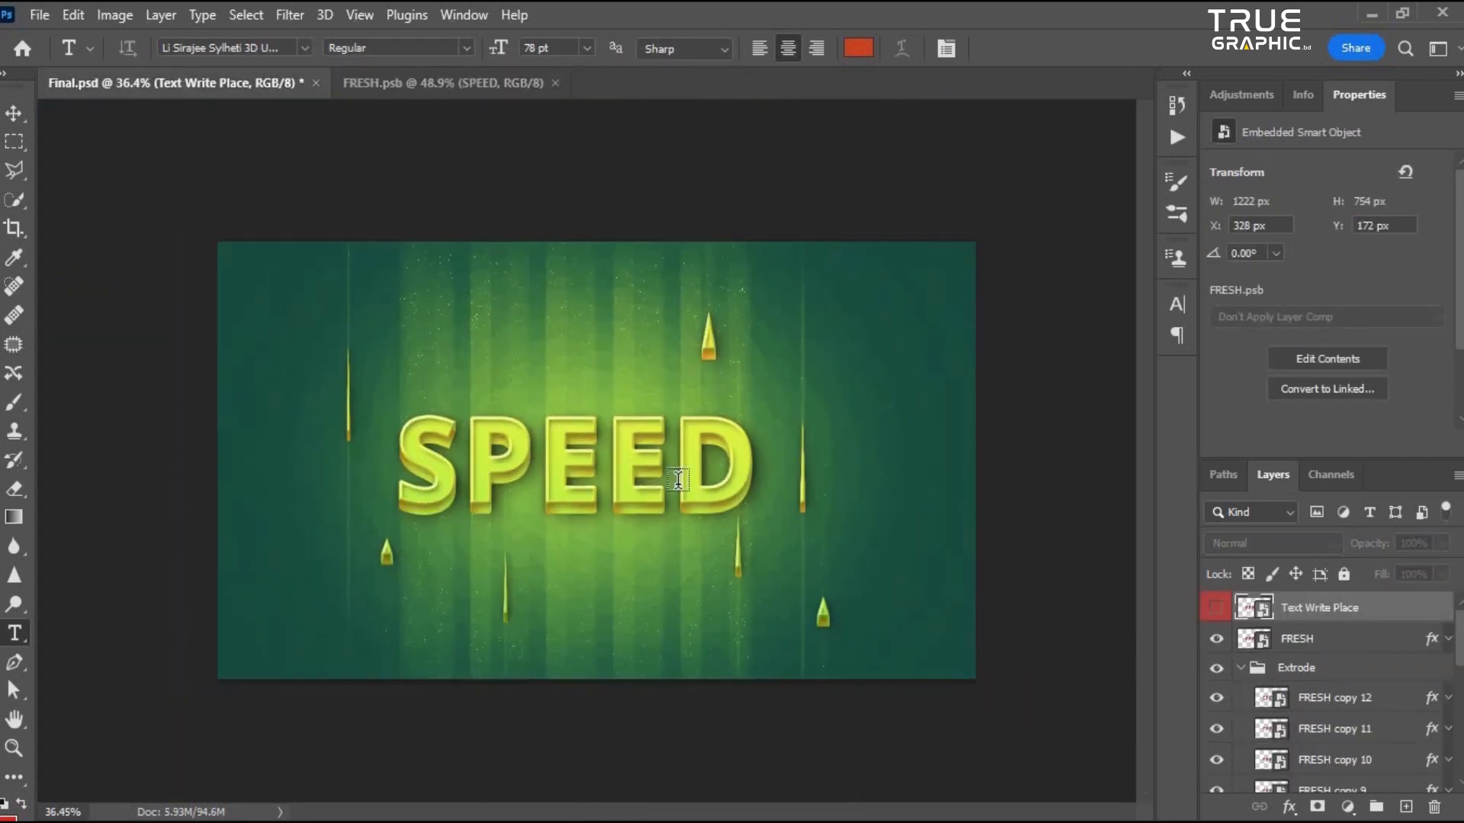
scroll(675, 478, "up", 5)
scroll(589, 446, "down", 4)
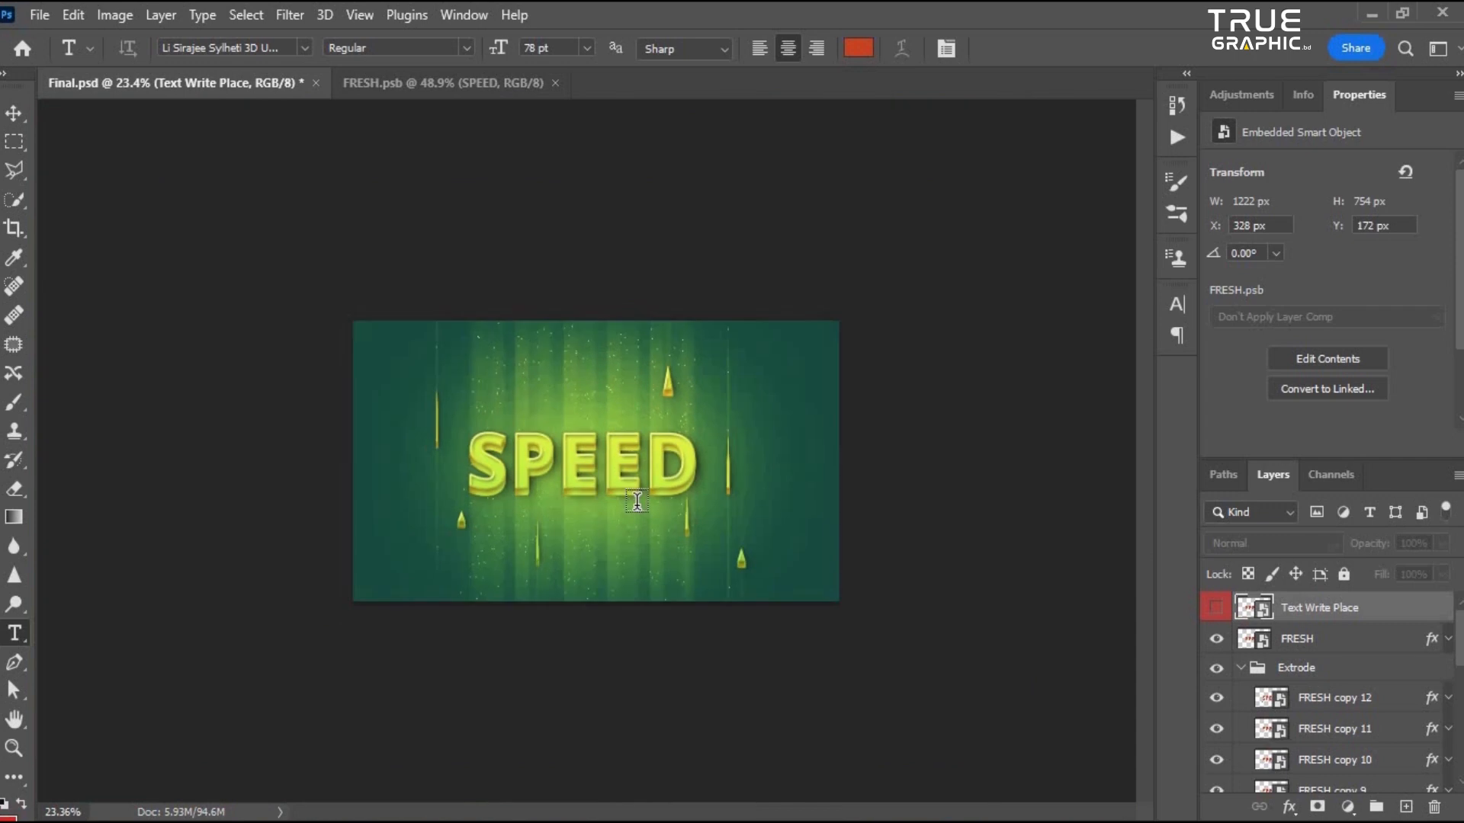
scroll(533, 506, "up", 3)
scroll(571, 525, "up", 3)
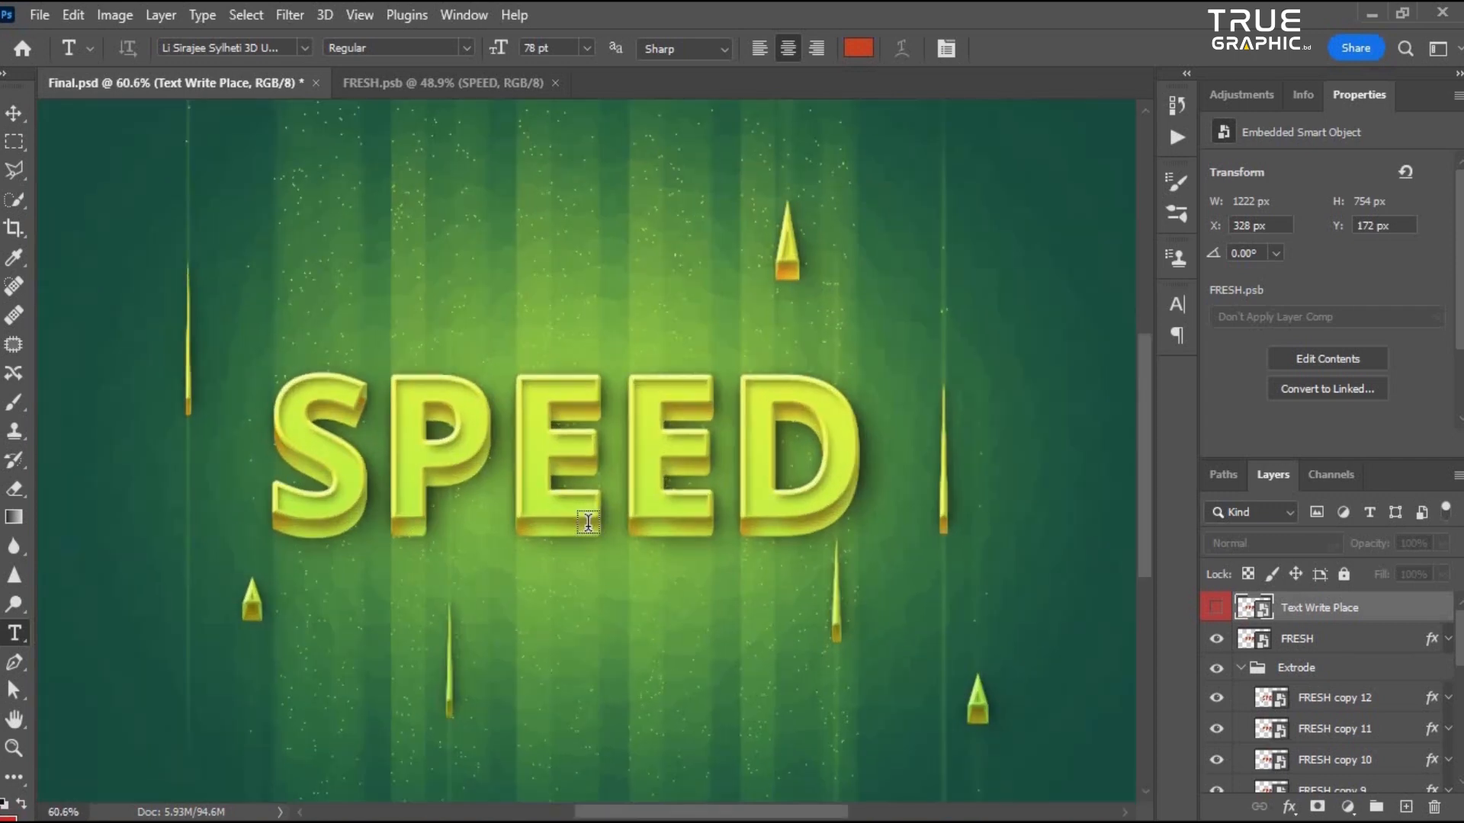
scroll(590, 525, "down", 2)
scroll(679, 472, "down", 2)
scroll(698, 488, "up", 1)
scroll(698, 488, "up", 1)
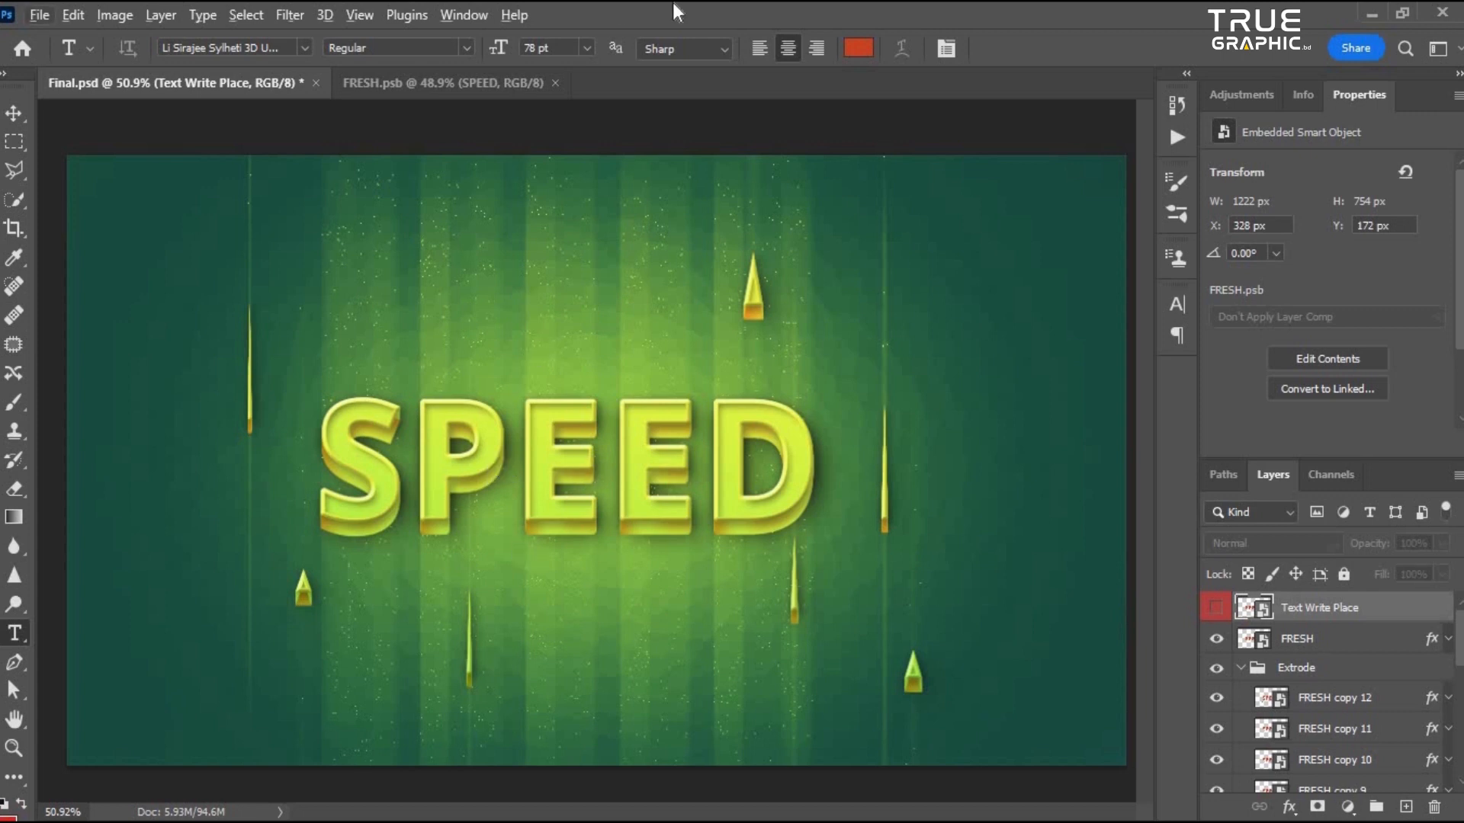
scroll(561, 539, "down", 1)
scroll(561, 539, "up", 2)
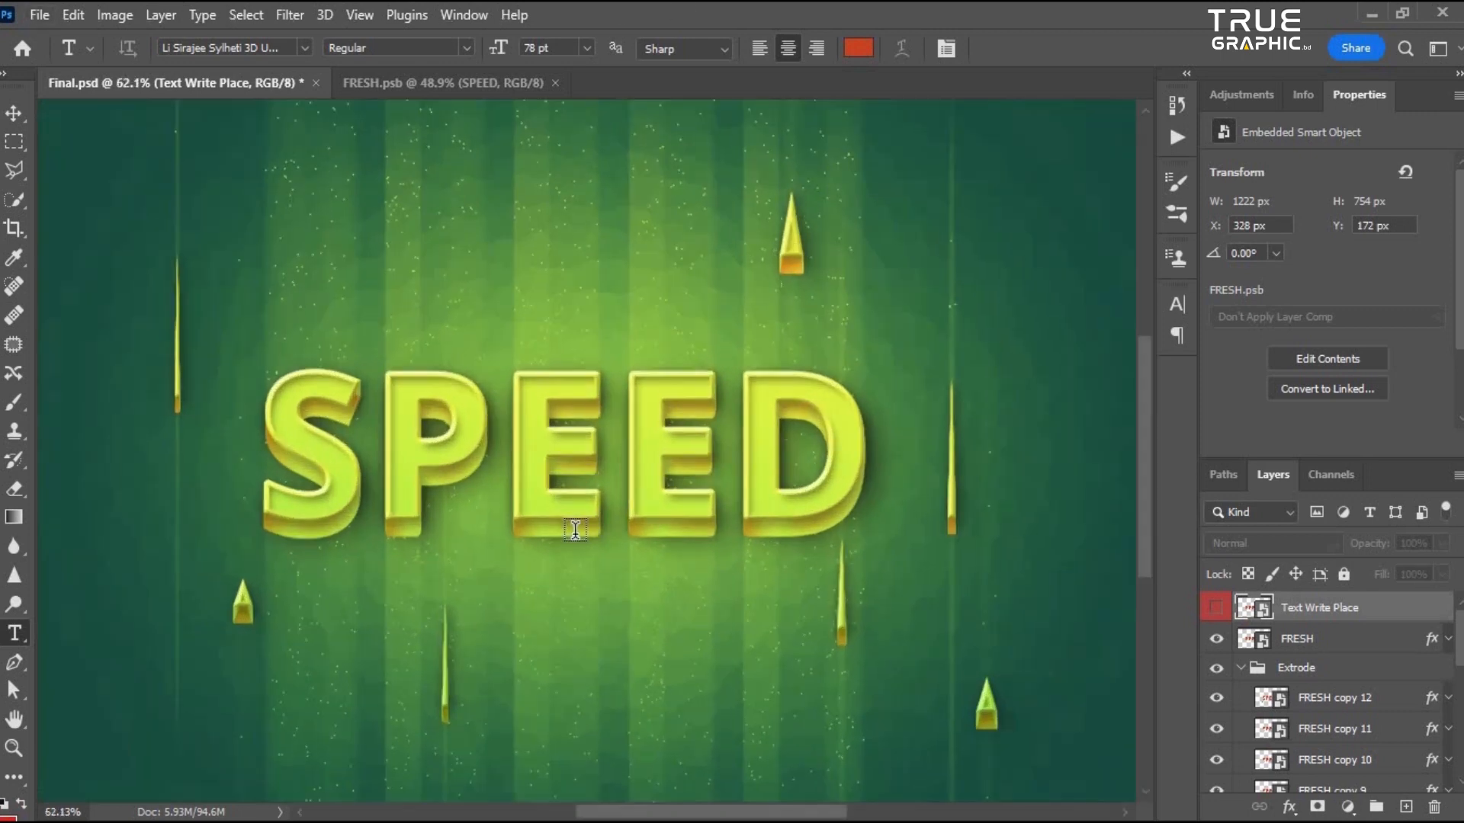
scroll(545, 438, "down", 3)
scroll(578, 417, "up", 3)
scroll(580, 419, "down", 1)
scroll(580, 420, "down", 1)
scroll(659, 440, "up", 2)
scroll(790, 469, "down", 2)
scroll(790, 470, "up", 1)
- Select and collapse the Extrode layer group
left_click(1257, 670)
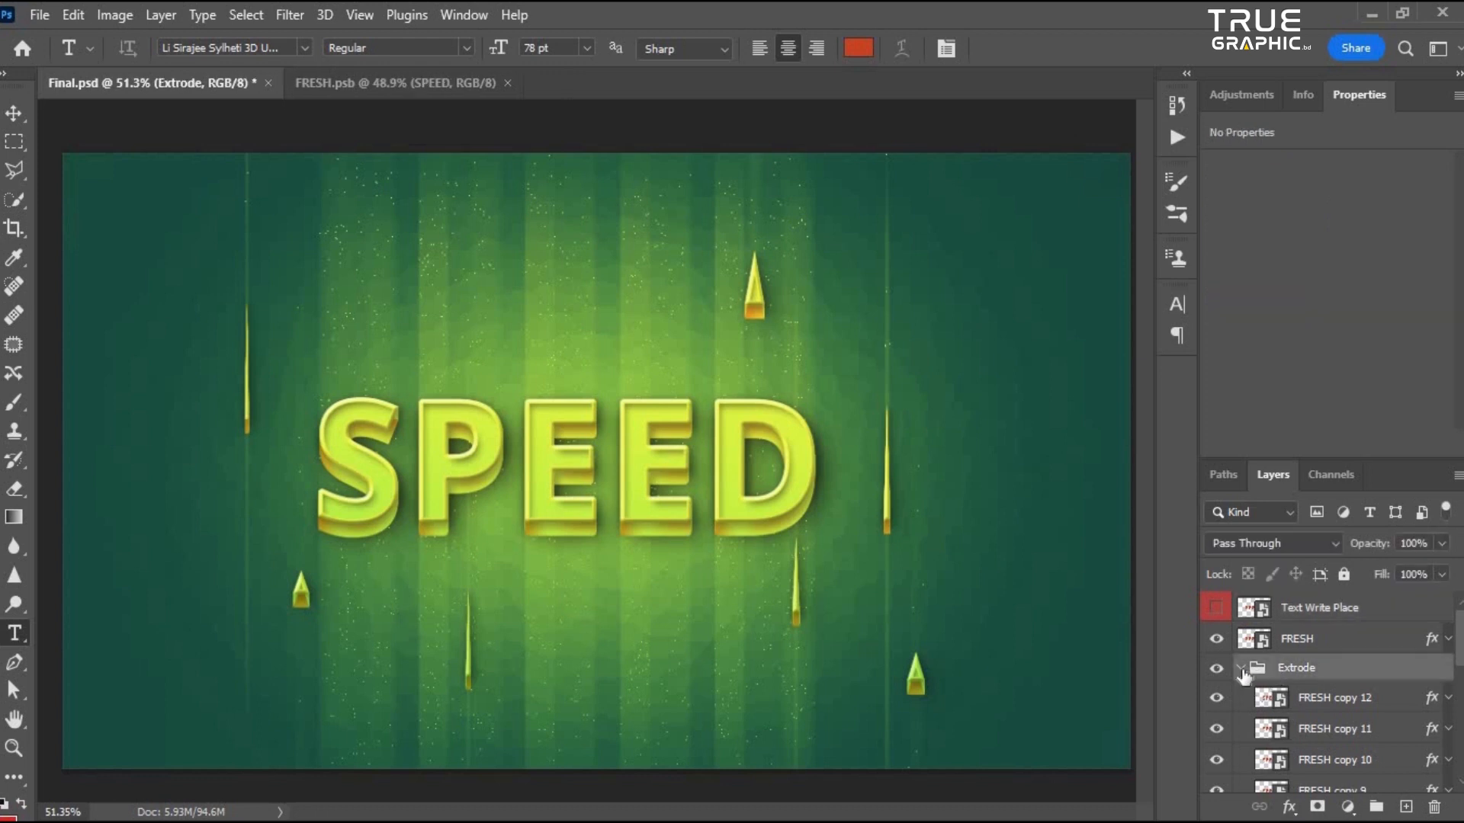
left_click(1240, 668)
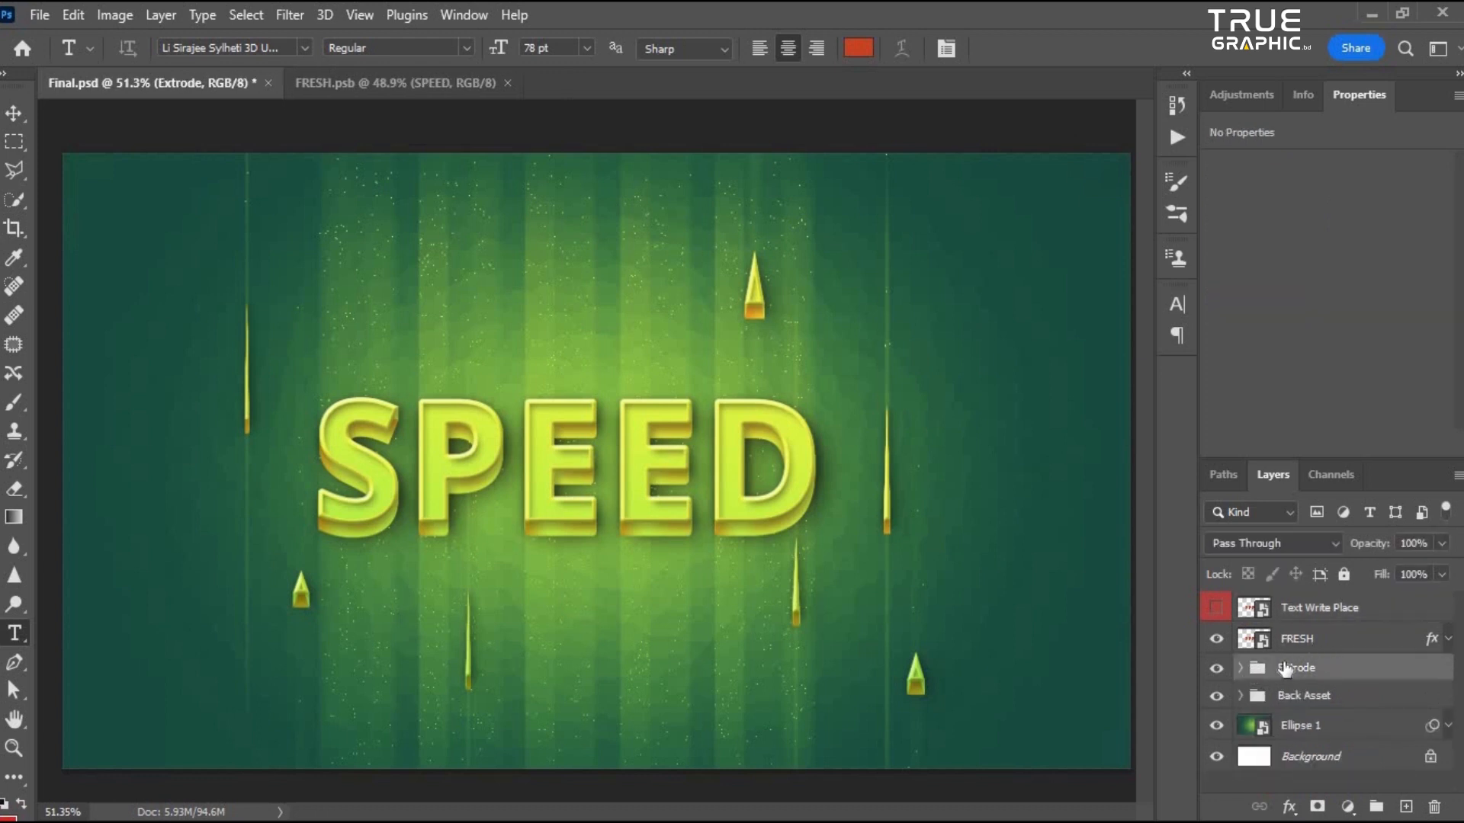